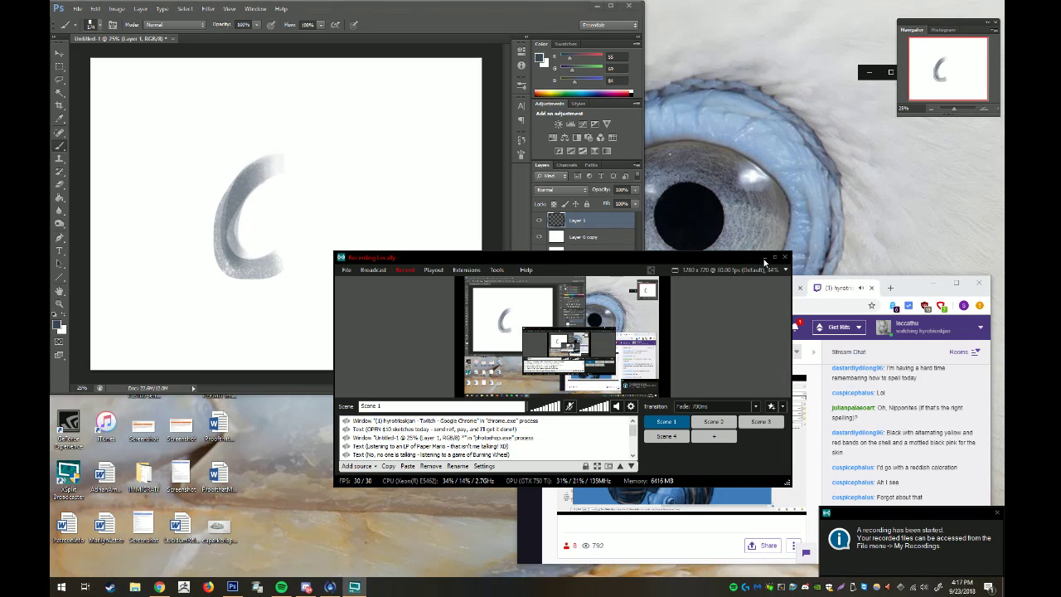
# Darken the grey C's edges and extend its bottom and right arm with dark strokes
pyautogui.click(763, 257)
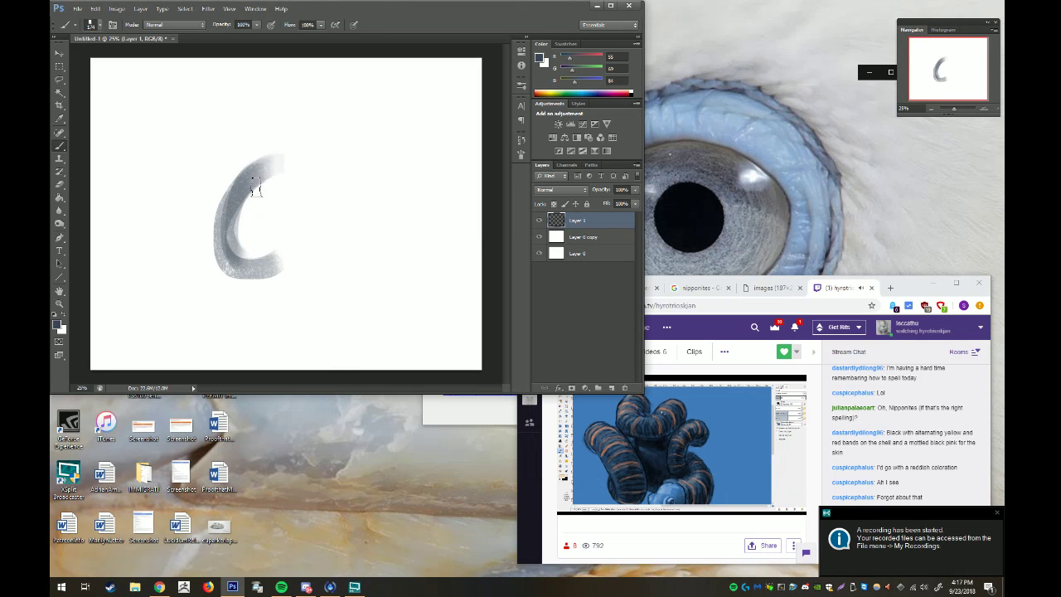
pyautogui.moveTo(272, 162)
pyautogui.mouseDown()
pyautogui.moveTo(252, 249)
pyautogui.moveTo(315, 207)
pyautogui.mouseUp()
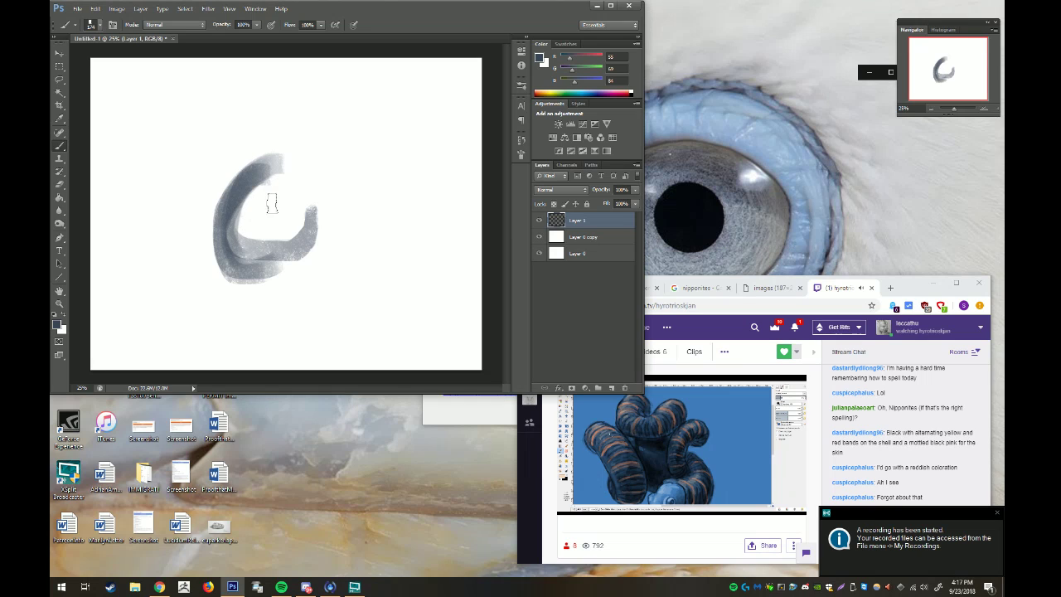
pyautogui.rightClick(265, 205)
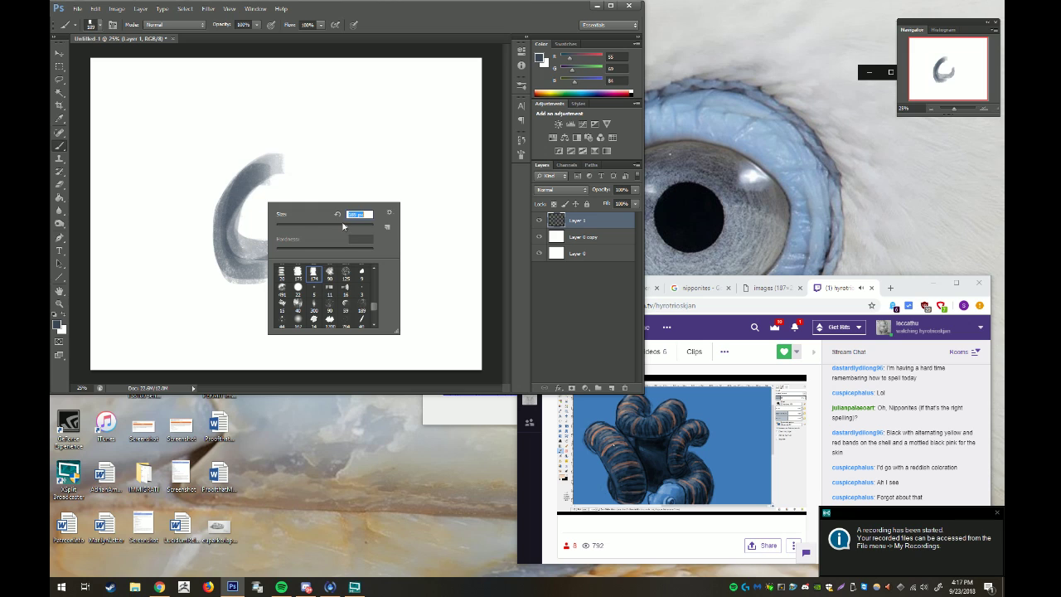
pyautogui.moveTo(278, 172)
pyautogui.mouseDown()
pyautogui.moveTo(249, 240)
pyautogui.moveTo(310, 237)
pyautogui.moveTo(331, 203)
pyautogui.moveTo(245, 191)
pyautogui.moveTo(290, 265)
pyautogui.moveTo(331, 216)
pyautogui.moveTo(328, 191)
pyautogui.moveTo(261, 179)
pyautogui.moveTo(332, 213)
pyautogui.moveTo(340, 199)
pyautogui.moveTo(330, 202)
pyautogui.moveTo(352, 204)
pyautogui.moveTo(342, 178)
pyautogui.moveTo(331, 195)
pyautogui.moveTo(365, 211)
pyautogui.moveTo(294, 272)
pyautogui.mouseUp()
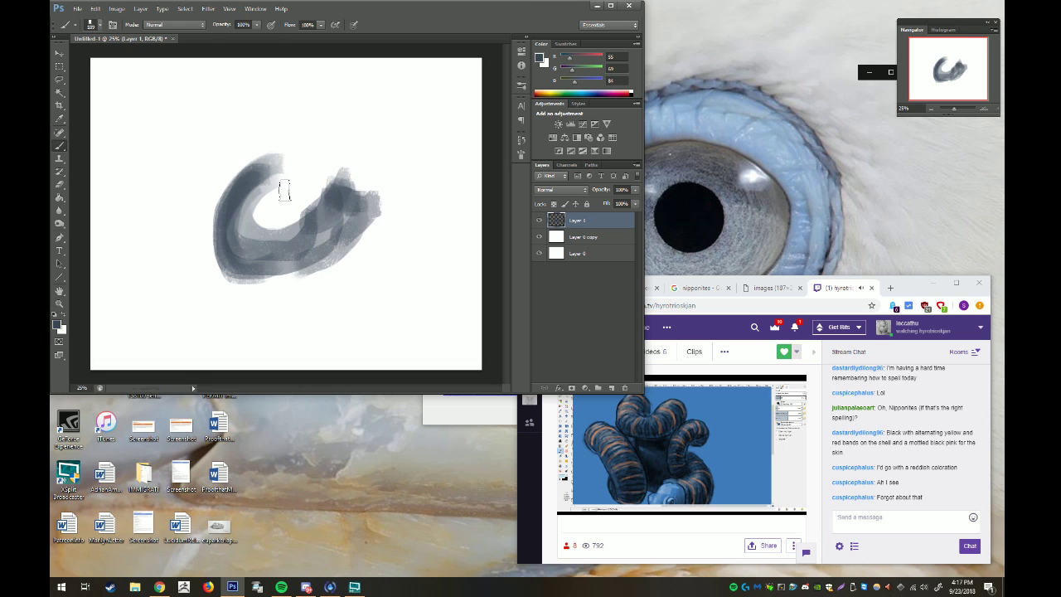
pyautogui.moveTo(257, 162)
pyautogui.mouseDown()
pyautogui.moveTo(224, 224)
pyautogui.moveTo(331, 236)
pyautogui.mouseUp()
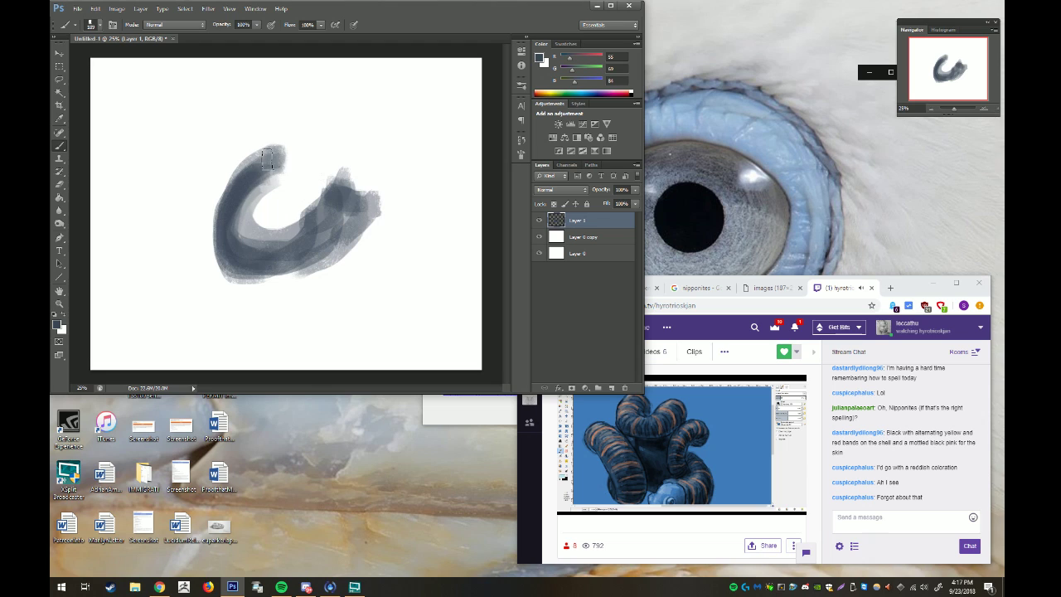
pyautogui.moveTo(270, 158); pyautogui.dragTo(278, 159)
# Curl the C's top tip into a closed top-left loop, extend the right side, and fill it dark
pyautogui.moveTo(234, 124)
pyautogui.mouseDown()
pyautogui.moveTo(281, 141)
pyautogui.moveTo(281, 166)
pyautogui.mouseUp()
pyautogui.moveTo(282, 125)
pyautogui.mouseDown()
pyautogui.moveTo(286, 170)
pyautogui.moveTo(248, 125)
pyautogui.moveTo(245, 157)
pyautogui.mouseUp()
pyautogui.hotkey('ctrl', 'z')
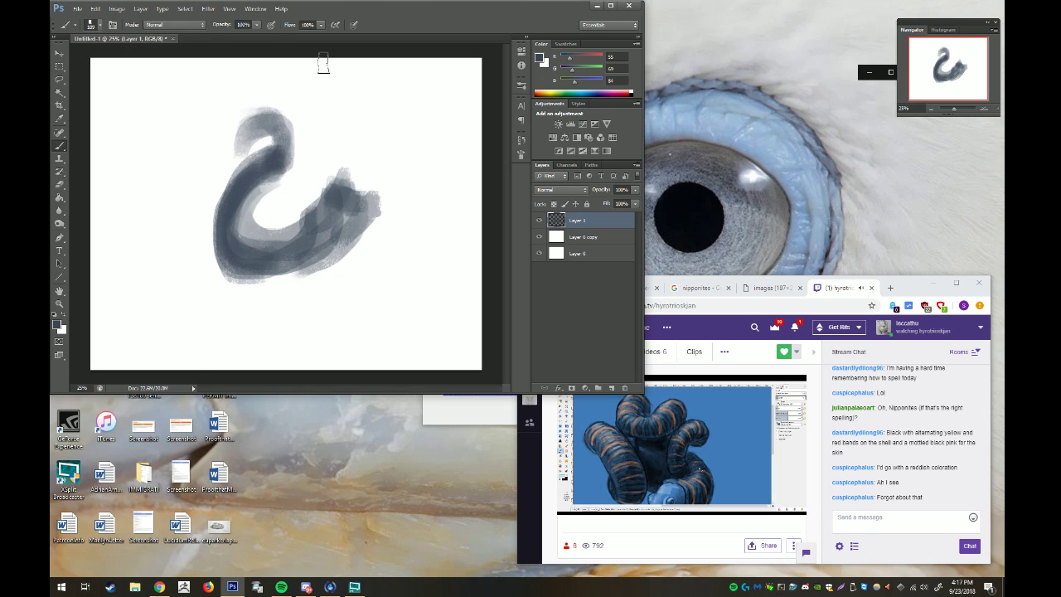
pyautogui.moveTo(261, 123)
pyautogui.mouseDown()
pyautogui.moveTo(234, 148)
pyautogui.moveTo(218, 135)
pyautogui.moveTo(229, 102)
pyautogui.moveTo(245, 133)
pyautogui.moveTo(220, 136)
pyautogui.moveTo(241, 103)
pyautogui.moveTo(213, 146)
pyautogui.moveTo(236, 112)
pyautogui.moveTo(224, 139)
pyautogui.mouseUp()
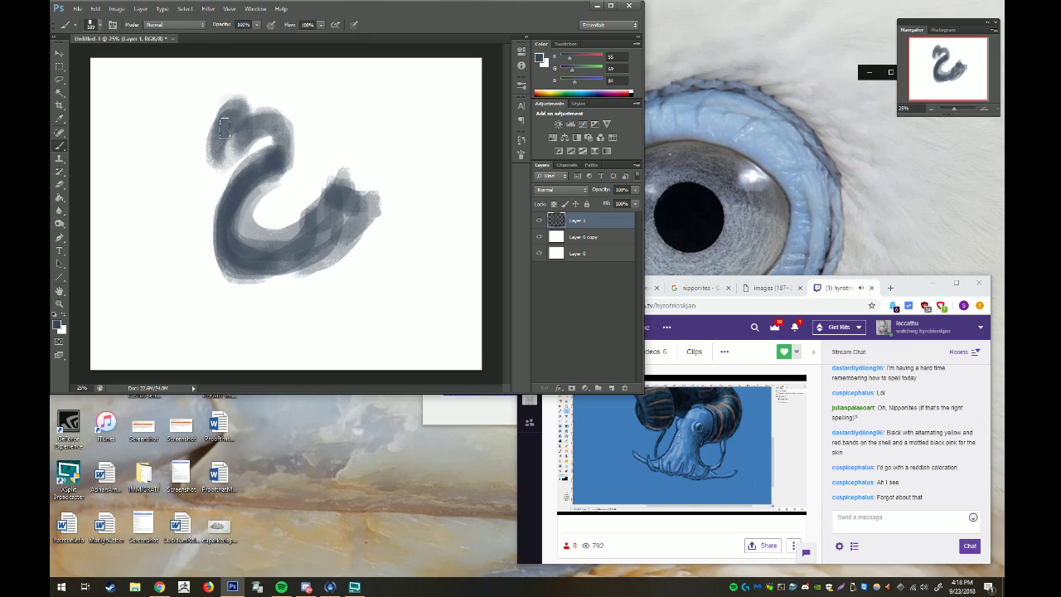
pyautogui.moveTo(224, 128)
pyautogui.mouseDown()
pyautogui.moveTo(222, 151)
pyautogui.moveTo(264, 187)
pyautogui.moveTo(241, 172)
pyautogui.moveTo(315, 166)
pyautogui.moveTo(321, 206)
pyautogui.moveTo(300, 227)
pyautogui.moveTo(267, 234)
pyautogui.moveTo(252, 225)
pyautogui.moveTo(249, 199)
pyautogui.moveTo(270, 225)
pyautogui.moveTo(297, 194)
pyautogui.moveTo(354, 267)
pyautogui.moveTo(304, 278)
pyautogui.moveTo(329, 272)
pyautogui.moveTo(291, 250)
pyautogui.moveTo(298, 277)
pyautogui.moveTo(294, 197)
pyautogui.moveTo(286, 208)
pyautogui.moveTo(298, 265)
pyautogui.mouseUp()
pyautogui.moveTo(341, 189)
pyautogui.mouseDown()
pyautogui.moveTo(343, 175)
pyautogui.moveTo(365, 206)
pyautogui.moveTo(389, 213)
pyautogui.moveTo(354, 220)
pyautogui.mouseUp()
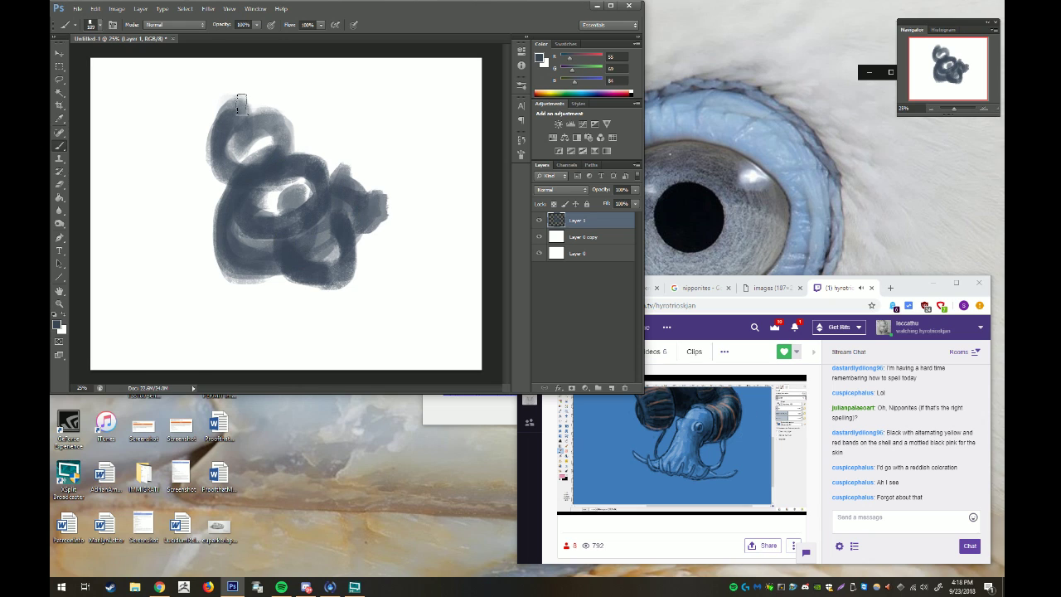
pyautogui.moveTo(242, 113)
pyautogui.mouseDown()
pyautogui.moveTo(248, 105)
pyautogui.moveTo(277, 130)
pyautogui.moveTo(221, 158)
pyautogui.moveTo(254, 153)
pyautogui.moveTo(214, 166)
pyautogui.moveTo(222, 179)
pyautogui.mouseUp()
# Switch the foreground to brown (hue 41) and paint a light-brown fan patch right of the coils
pyautogui.press('i')
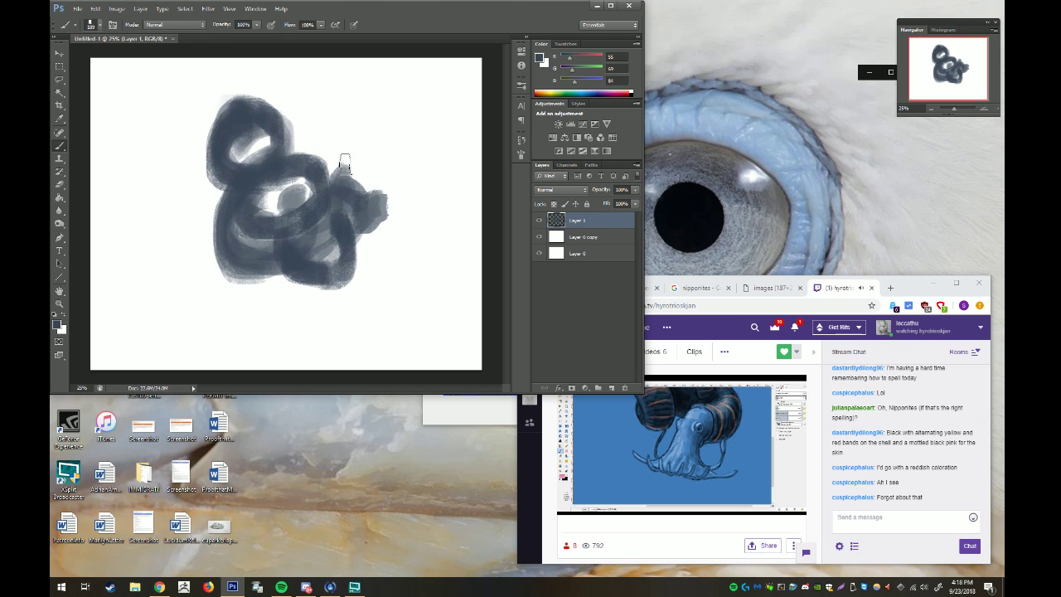
pyautogui.click(56, 323)
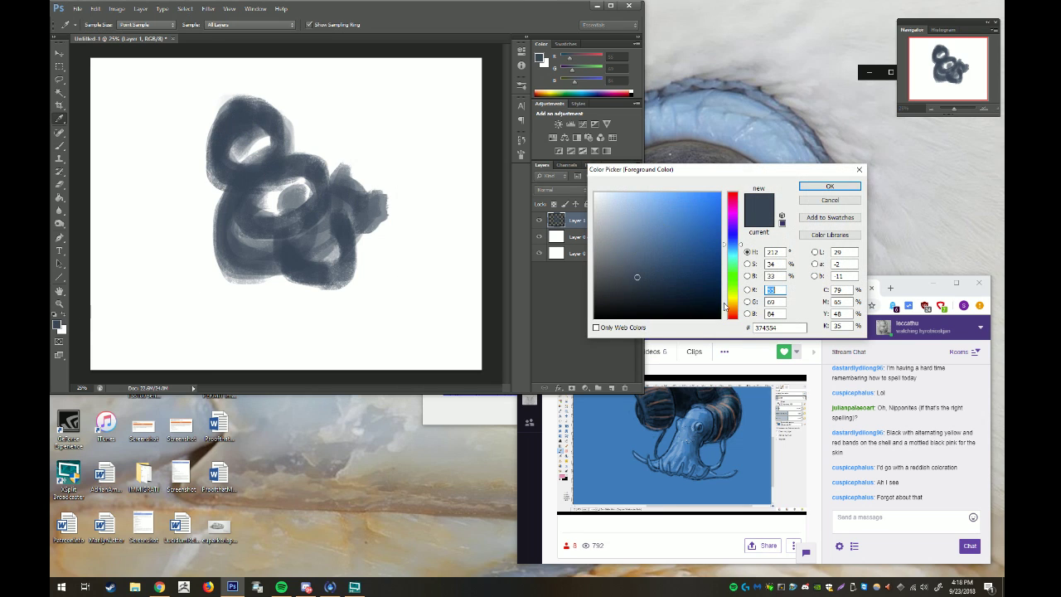
pyautogui.click(734, 305)
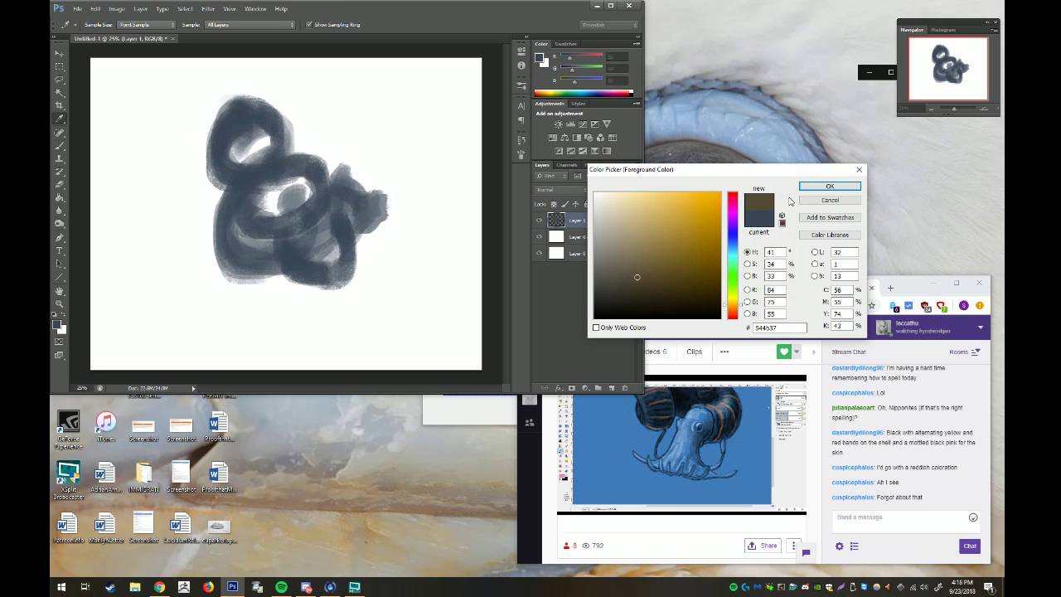
pyautogui.click(829, 186)
pyautogui.press('b')
pyautogui.moveTo(350, 154)
pyautogui.mouseDown()
pyautogui.moveTo(377, 182)
pyautogui.moveTo(356, 153)
pyautogui.moveTo(376, 130)
pyautogui.moveTo(389, 166)
pyautogui.moveTo(406, 165)
pyautogui.moveTo(400, 172)
pyautogui.moveTo(388, 143)
pyautogui.moveTo(421, 151)
pyautogui.moveTo(414, 131)
pyautogui.moveTo(408, 143)
pyautogui.moveTo(381, 132)
pyautogui.moveTo(426, 108)
pyautogui.mouseUp()
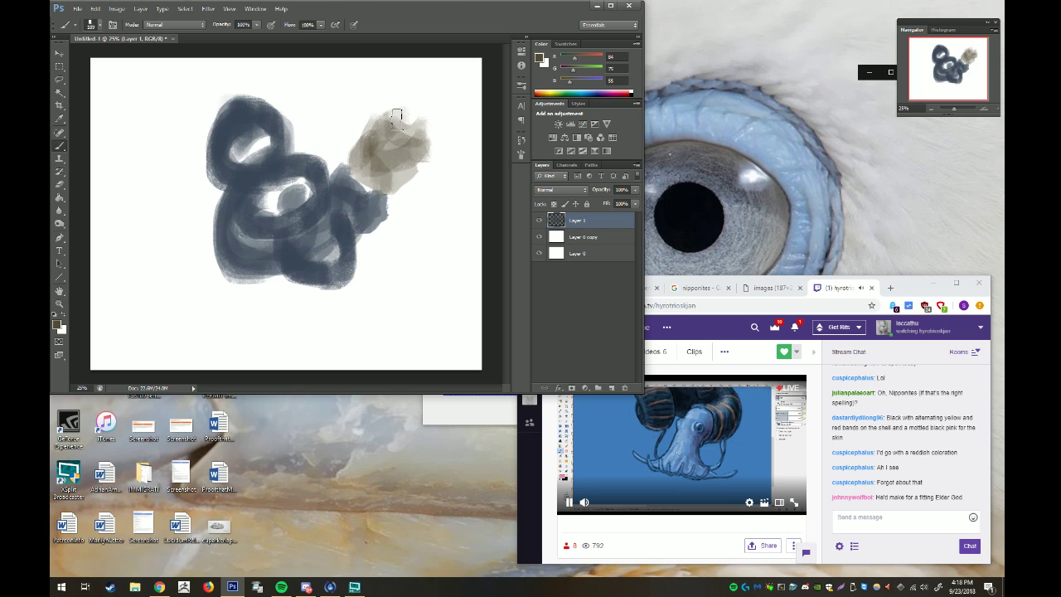
pyautogui.moveTo(382, 126)
pyautogui.mouseDown()
pyautogui.moveTo(439, 75)
pyautogui.moveTo(400, 168)
pyautogui.moveTo(372, 152)
pyautogui.mouseUp()
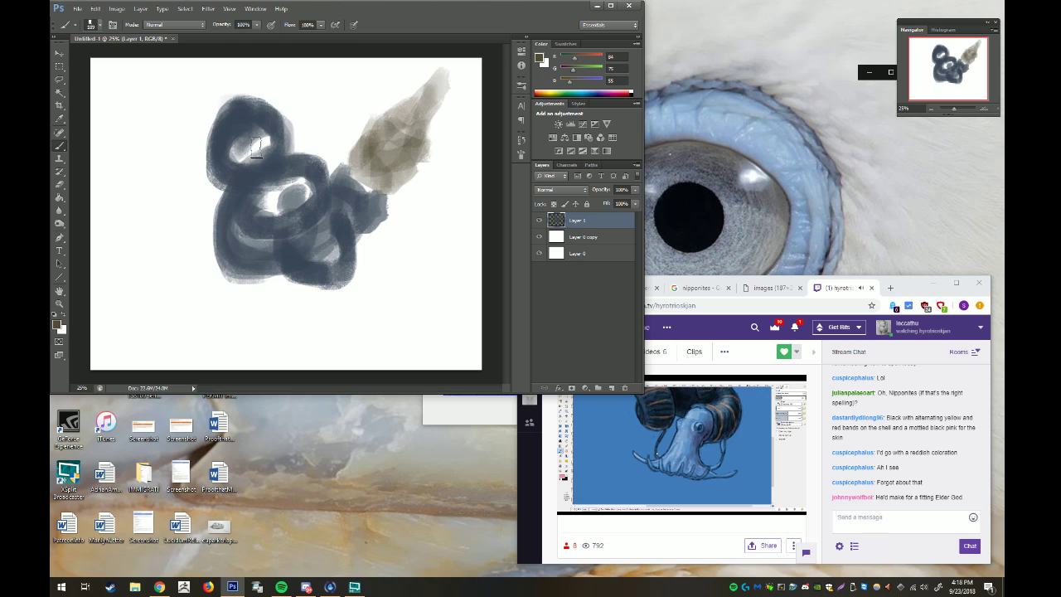
# Tint the upper loop and the lower loop's sides, bottom and interior brown
pyautogui.moveTo(236, 119)
pyautogui.mouseDown()
pyautogui.moveTo(213, 162)
pyautogui.moveTo(222, 112)
pyautogui.moveTo(215, 170)
pyautogui.moveTo(244, 159)
pyautogui.moveTo(315, 197)
pyautogui.moveTo(313, 215)
pyautogui.mouseUp()
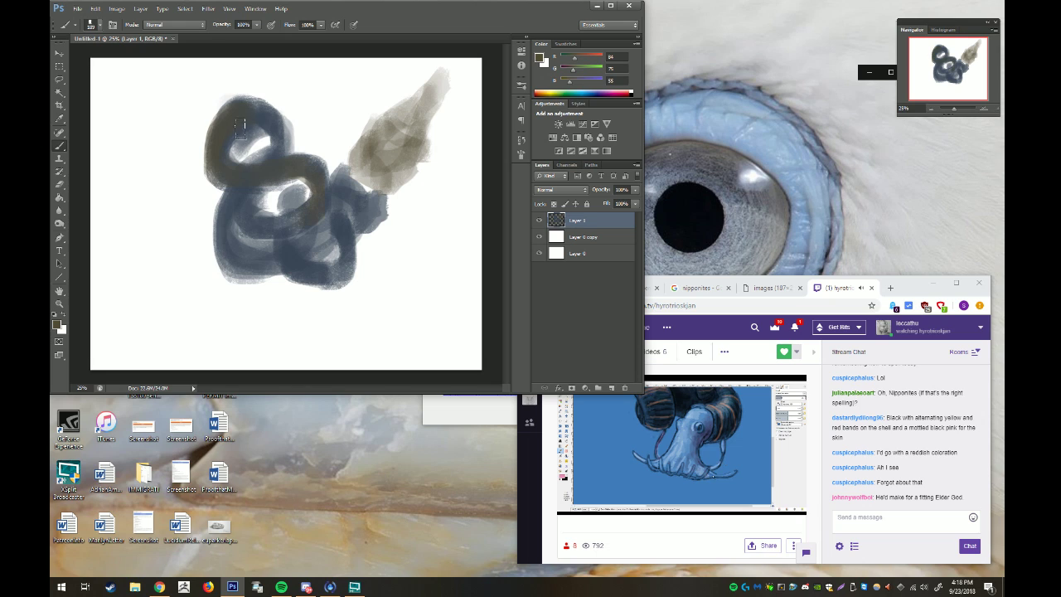
pyautogui.moveTo(265, 133)
pyautogui.mouseDown()
pyautogui.moveTo(203, 166)
pyautogui.moveTo(255, 186)
pyautogui.moveTo(294, 172)
pyautogui.moveTo(315, 207)
pyautogui.mouseUp()
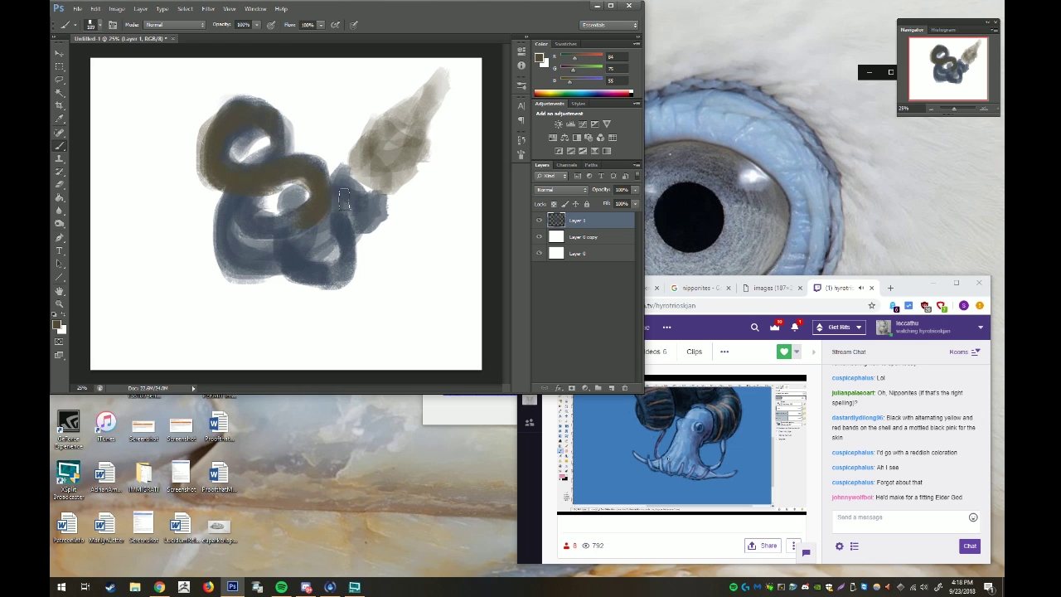
pyautogui.moveTo(274, 140)
pyautogui.mouseDown()
pyautogui.moveTo(277, 112)
pyautogui.moveTo(291, 149)
pyautogui.mouseUp()
pyautogui.moveTo(230, 224)
pyautogui.mouseDown()
pyautogui.moveTo(212, 207)
pyautogui.moveTo(232, 247)
pyautogui.moveTo(279, 224)
pyautogui.mouseUp()
pyautogui.moveTo(338, 178); pyautogui.dragTo(375, 232)
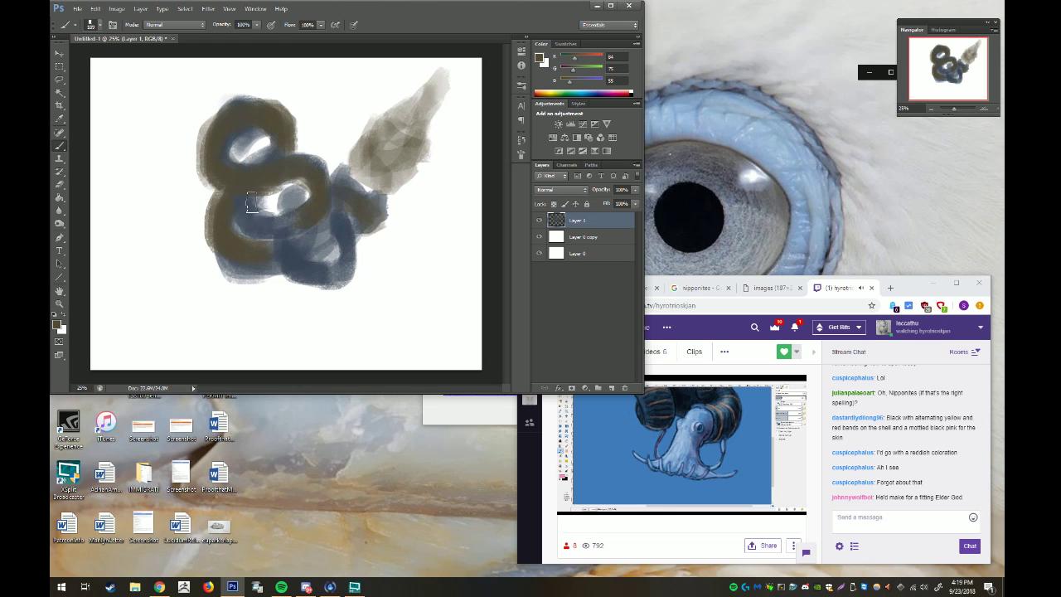
pyautogui.moveTo(295, 217)
pyautogui.mouseDown()
pyautogui.moveTo(273, 222)
pyautogui.moveTo(279, 195)
pyautogui.moveTo(298, 199)
pyautogui.moveTo(347, 255)
pyautogui.moveTo(300, 263)
pyautogui.moveTo(325, 217)
pyautogui.mouseUp()
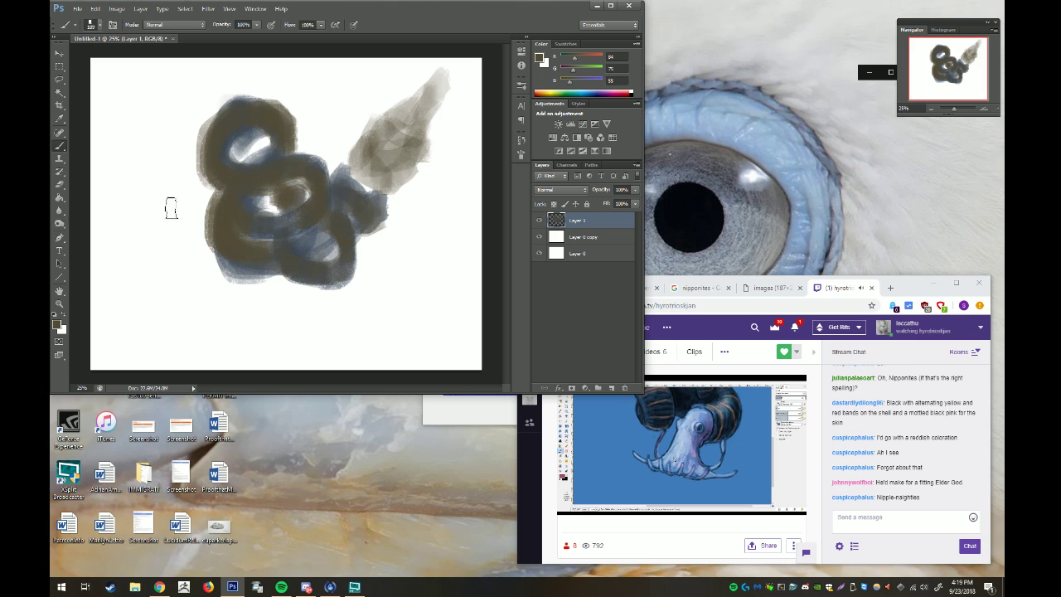
# Pick a darker brown and paint it over the middle loop and the lower loop's right side
pyautogui.click(58, 325)
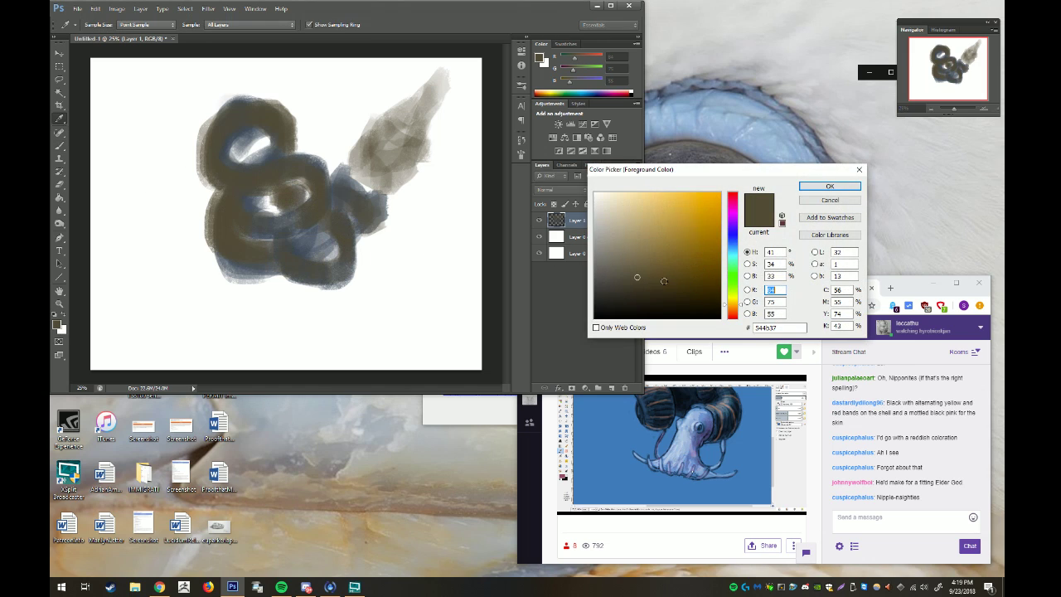
pyautogui.click(675, 296)
pyautogui.click(830, 186)
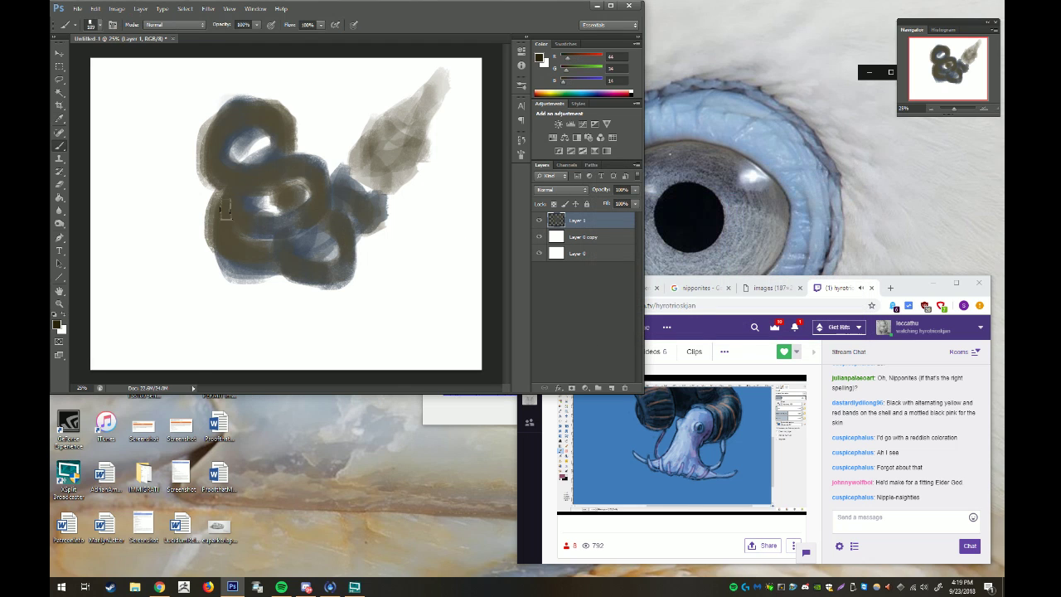
pyautogui.moveTo(225, 209); pyautogui.dragTo(325, 234)
pyautogui.moveTo(235, 209)
pyautogui.mouseDown()
pyautogui.moveTo(269, 245)
pyautogui.moveTo(325, 218)
pyautogui.moveTo(265, 195)
pyautogui.moveTo(324, 214)
pyautogui.mouseUp()
pyautogui.moveTo(339, 250)
pyautogui.mouseDown()
pyautogui.moveTo(330, 216)
pyautogui.moveTo(292, 201)
pyautogui.mouseUp()
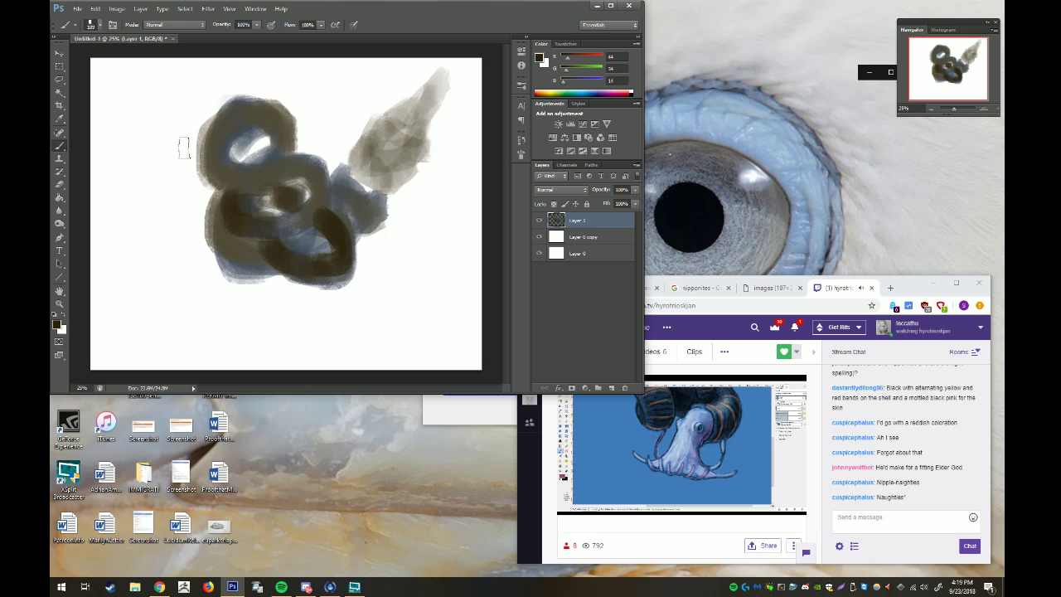
# Shrink the brush and draw dark outline and curl lines on the upper loop
pyautogui.rightClick(341, 199)
pyautogui.moveTo(371, 221); pyautogui.dragTo(363, 222)
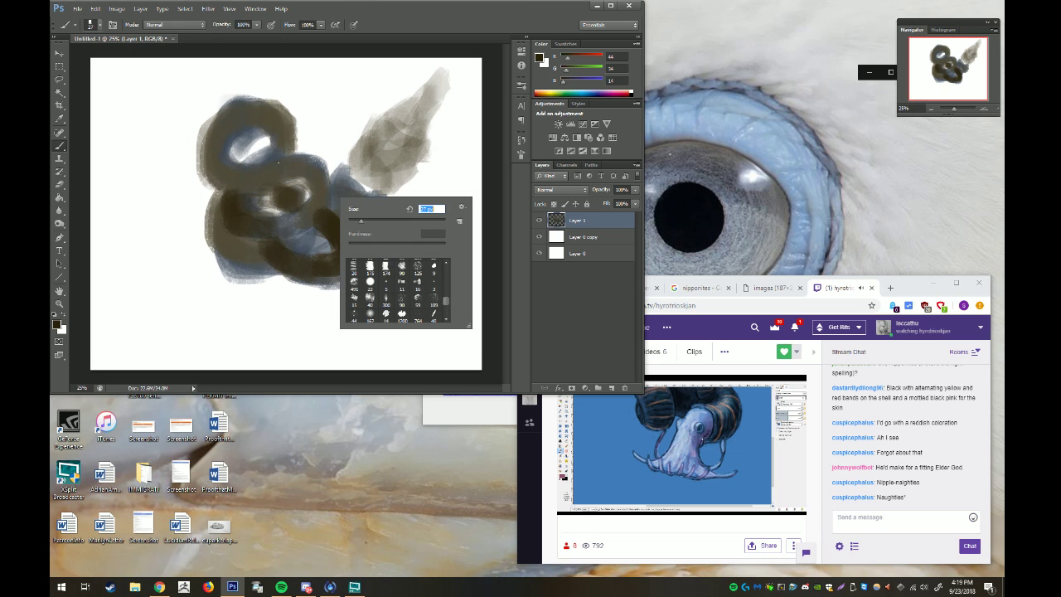
pyautogui.click(227, 103)
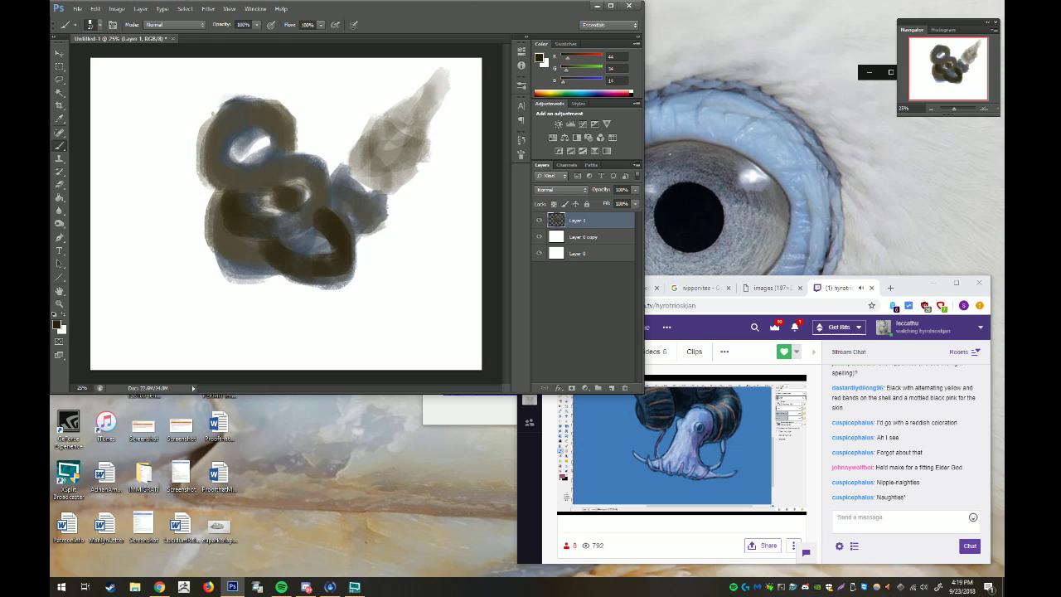
pyautogui.moveTo(226, 101)
pyautogui.mouseDown()
pyautogui.moveTo(198, 139)
pyautogui.moveTo(204, 184)
pyautogui.mouseUp()
pyautogui.moveTo(282, 190); pyautogui.dragTo(250, 194)
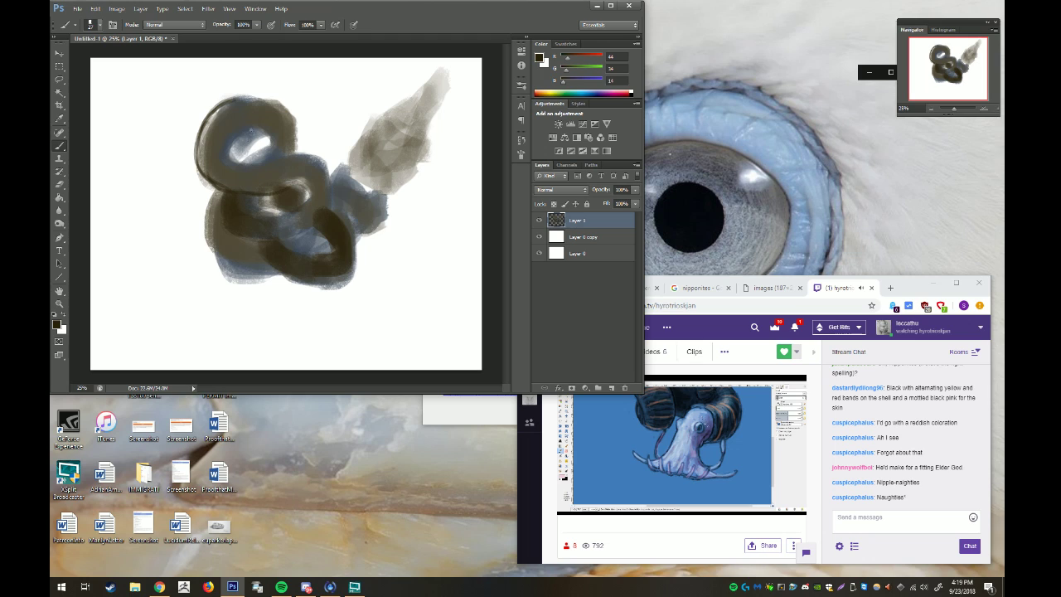
pyautogui.moveTo(264, 145)
pyautogui.mouseDown()
pyautogui.moveTo(318, 152)
pyautogui.moveTo(340, 211)
pyautogui.moveTo(244, 243)
pyautogui.mouseUp()
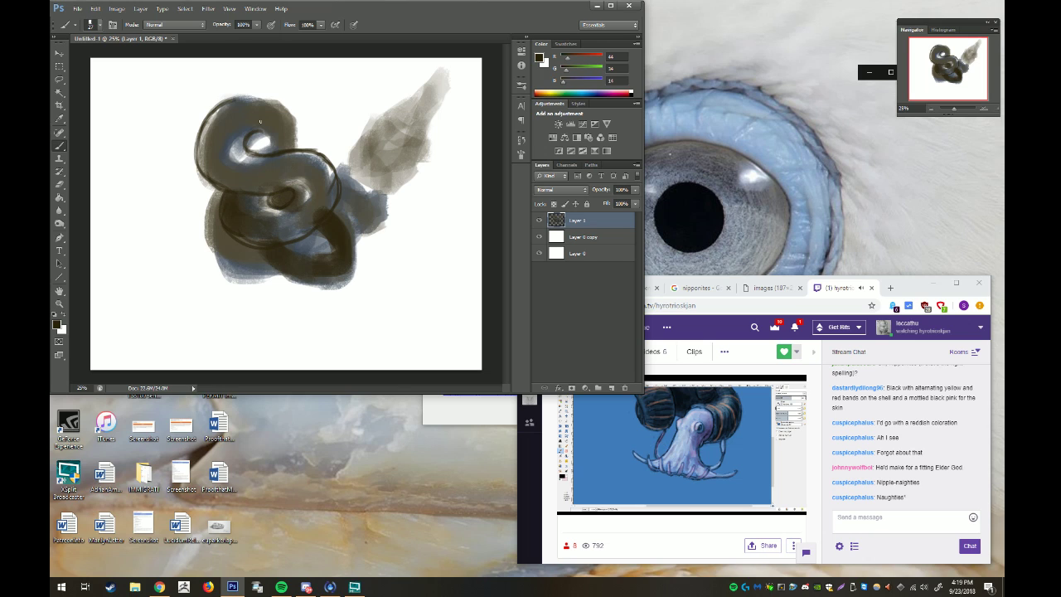
# Outline the S shape and lower loop edges and darken the grey block's edges
pyautogui.moveTo(257, 96); pyautogui.dragTo(278, 107)
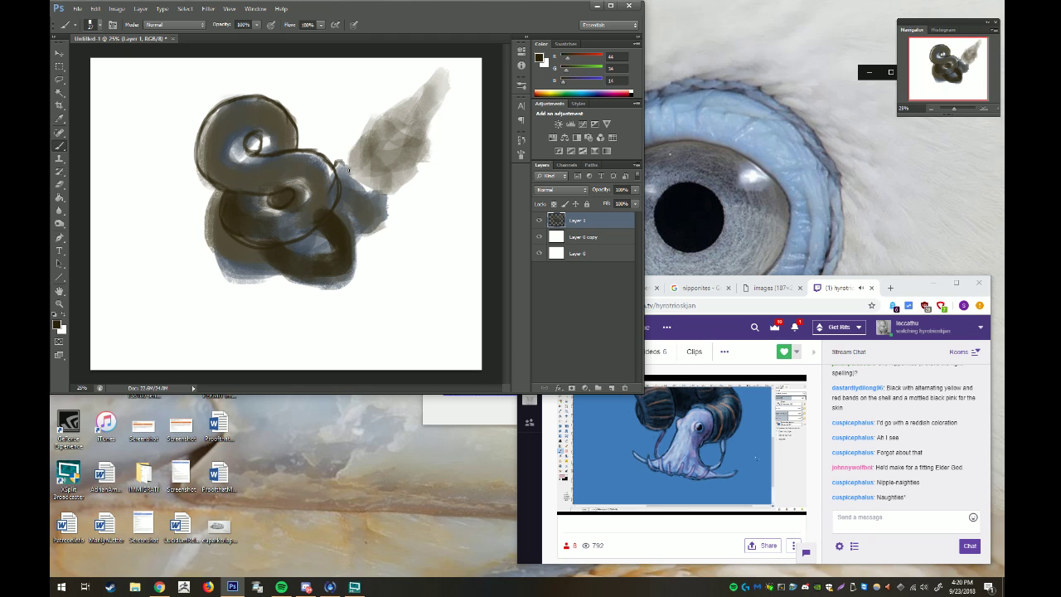
pyautogui.moveTo(348, 170); pyautogui.dragTo(354, 177)
pyautogui.moveTo(370, 189)
pyautogui.mouseDown()
pyautogui.moveTo(382, 196)
pyautogui.moveTo(355, 243)
pyautogui.mouseUp()
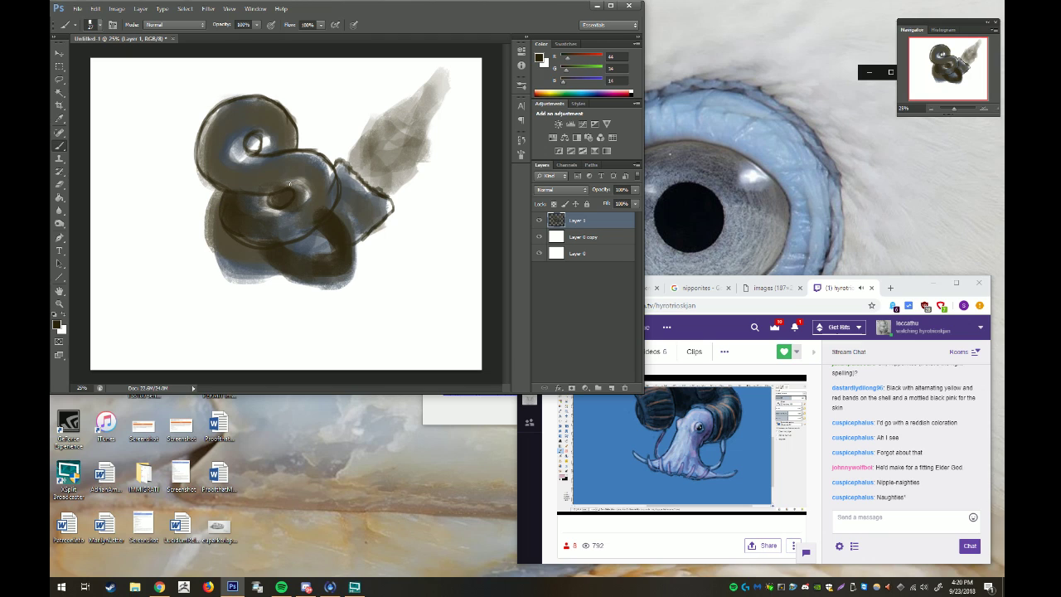
pyautogui.moveTo(208, 188)
pyautogui.mouseDown()
pyautogui.moveTo(209, 250)
pyautogui.moveTo(234, 267)
pyautogui.moveTo(254, 253)
pyautogui.moveTo(222, 262)
pyautogui.moveTo(269, 270)
pyautogui.mouseUp()
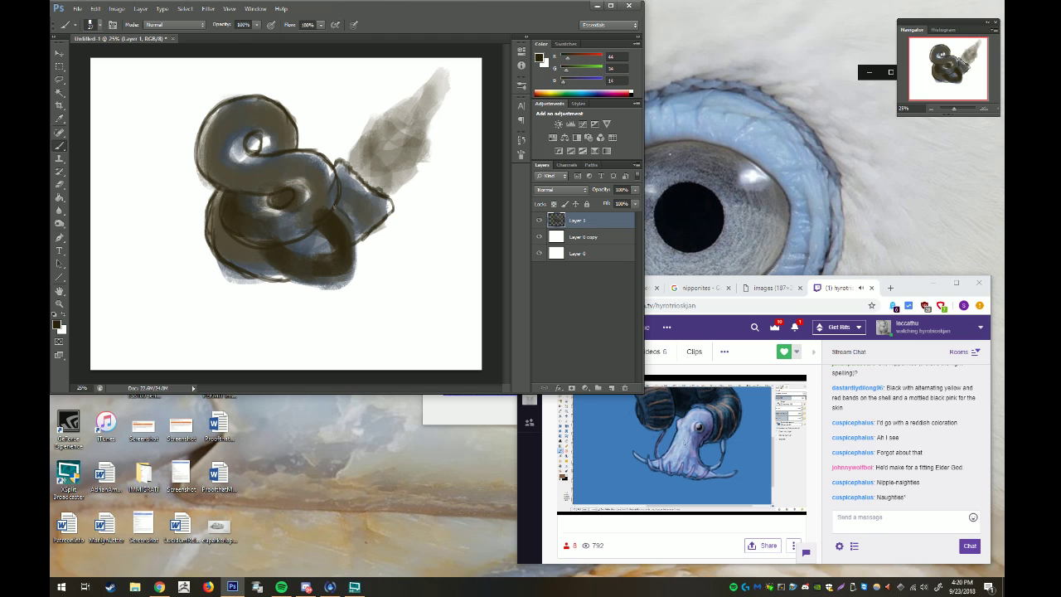
pyautogui.moveTo(355, 238)
pyautogui.mouseDown()
pyautogui.moveTo(358, 271)
pyautogui.moveTo(337, 284)
pyautogui.mouseUp()
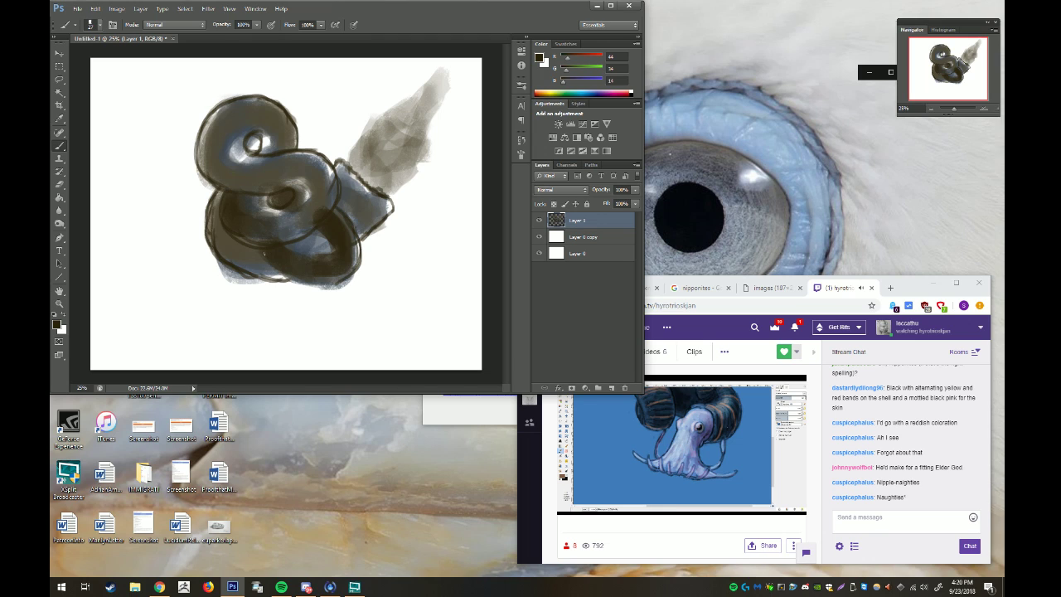
pyautogui.moveTo(262, 248)
pyautogui.mouseDown()
pyautogui.moveTo(296, 290)
pyautogui.moveTo(335, 283)
pyautogui.mouseUp()
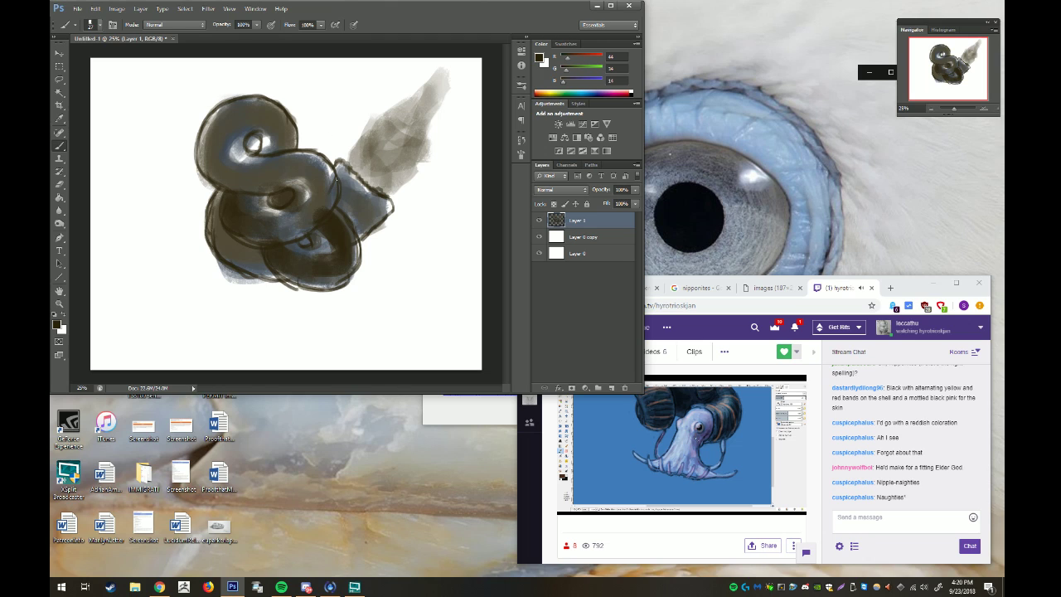
pyautogui.moveTo(335, 177); pyautogui.dragTo(370, 210)
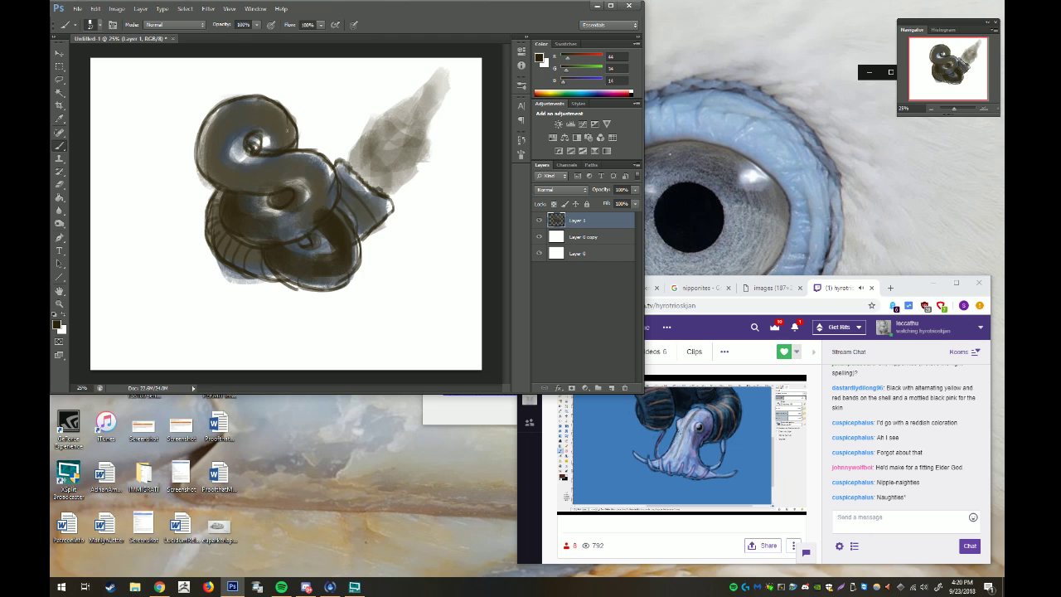
# Paint dark hatching ribs across the upper-left, middle and lower shell coils
pyautogui.moveTo(283, 122); pyautogui.dragTo(273, 127)
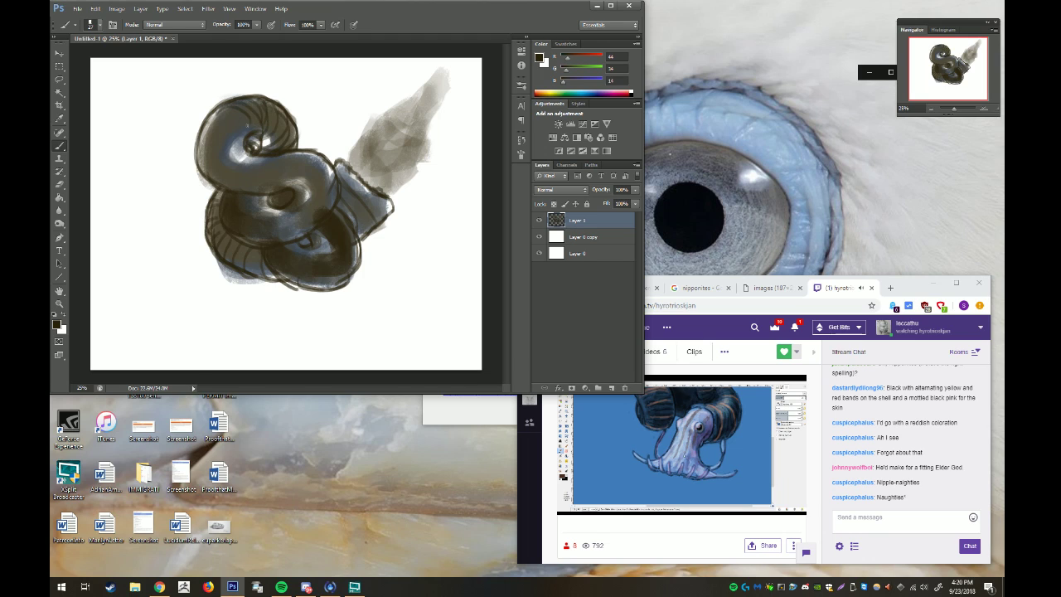
pyautogui.moveTo(199, 152)
pyautogui.mouseDown()
pyautogui.moveTo(224, 131)
pyautogui.moveTo(242, 139)
pyautogui.mouseUp()
pyautogui.moveTo(206, 172)
pyautogui.mouseDown()
pyautogui.moveTo(220, 180)
pyautogui.moveTo(252, 151)
pyautogui.mouseUp()
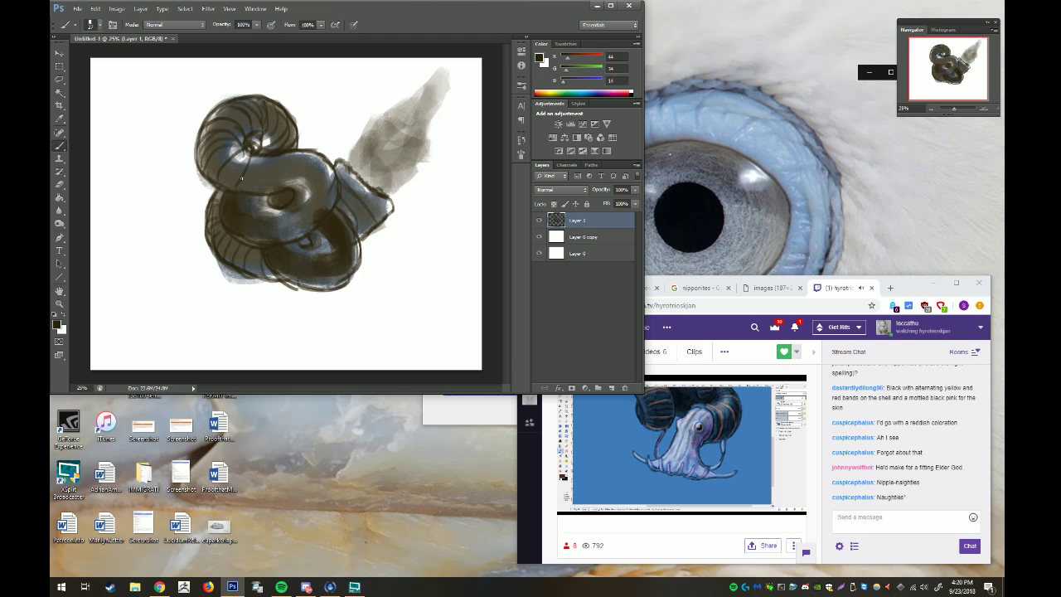
pyautogui.moveTo(246, 189)
pyautogui.mouseDown()
pyautogui.moveTo(260, 158)
pyautogui.moveTo(291, 161)
pyautogui.mouseUp()
pyautogui.moveTo(300, 199)
pyautogui.mouseDown()
pyautogui.moveTo(315, 154)
pyautogui.moveTo(332, 157)
pyautogui.moveTo(337, 187)
pyautogui.mouseUp()
pyautogui.moveTo(293, 207)
pyautogui.mouseDown()
pyautogui.moveTo(322, 222)
pyautogui.moveTo(280, 209)
pyautogui.mouseUp()
pyautogui.moveTo(260, 226)
pyautogui.mouseDown()
pyautogui.moveTo(274, 207)
pyautogui.moveTo(265, 200)
pyautogui.mouseUp()
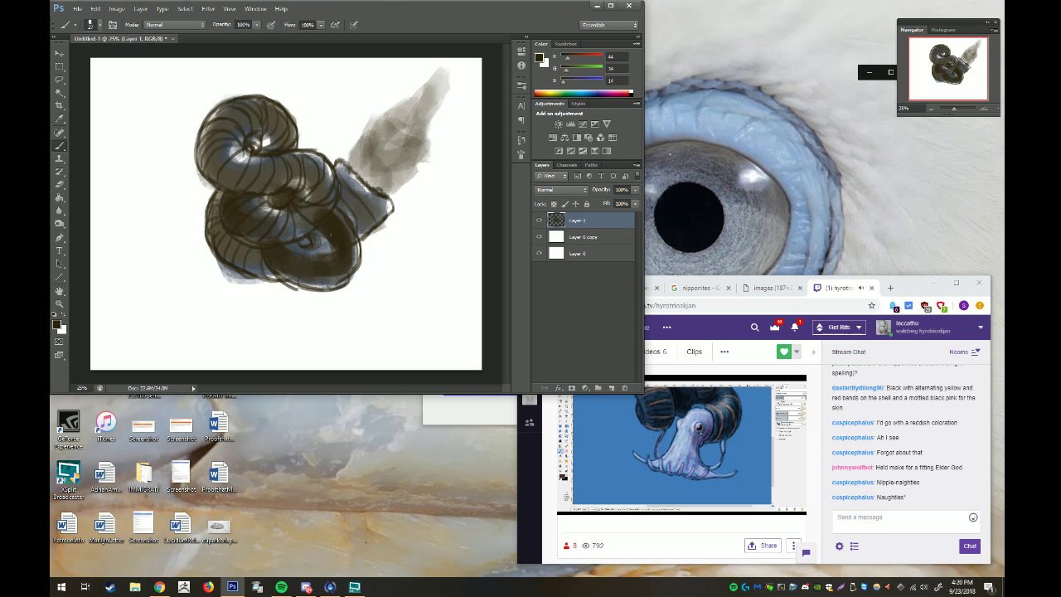
pyautogui.moveTo(316, 241)
pyautogui.mouseDown()
pyautogui.moveTo(335, 247)
pyautogui.moveTo(308, 239)
pyautogui.mouseUp()
# Pick a desaturated green and outline the grey bulb's right edge with it
pyautogui.click(54, 326)
pyautogui.moveTo(735, 288); pyautogui.dragTo(733, 282)
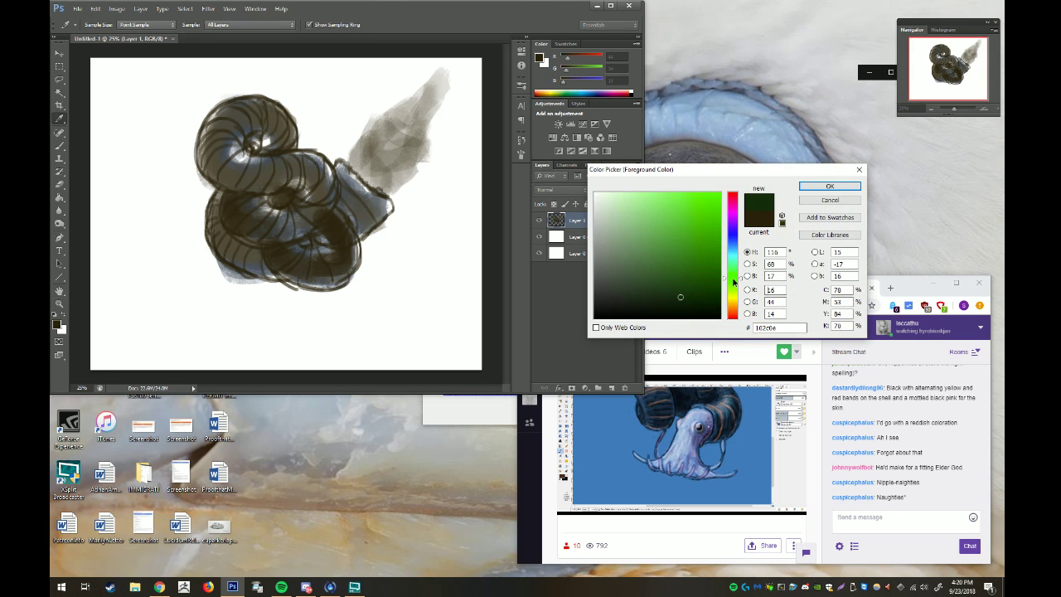
pyautogui.click(640, 285)
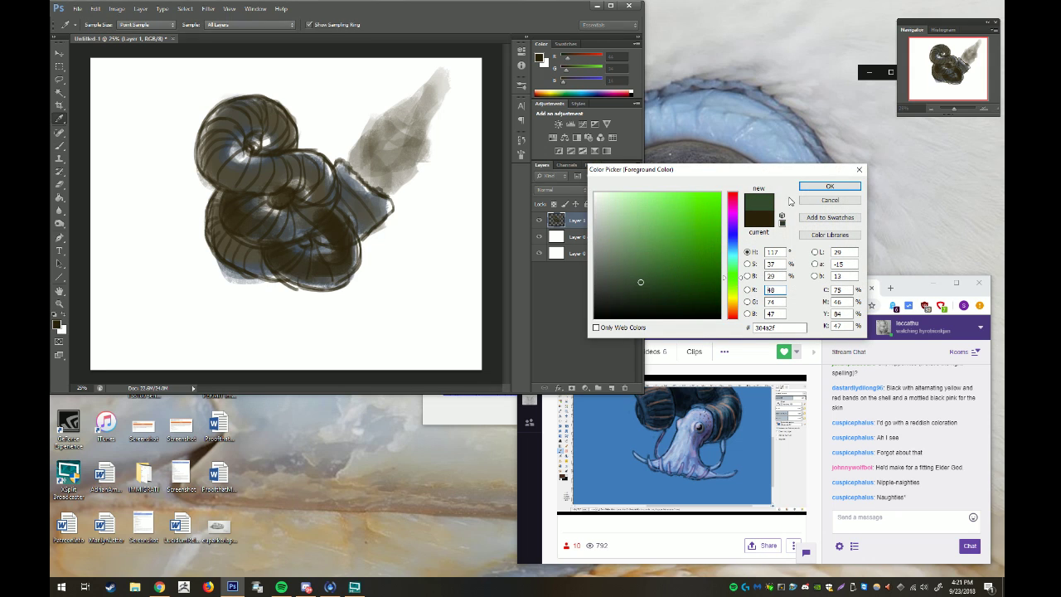
pyautogui.click(829, 186)
pyautogui.rightClick(363, 151)
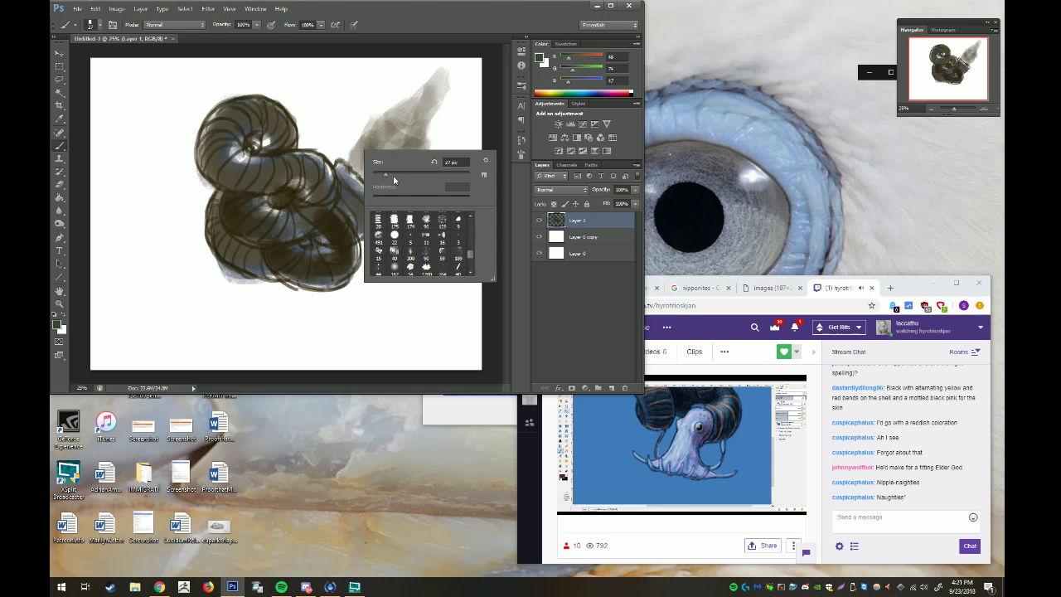
pyautogui.click(346, 163)
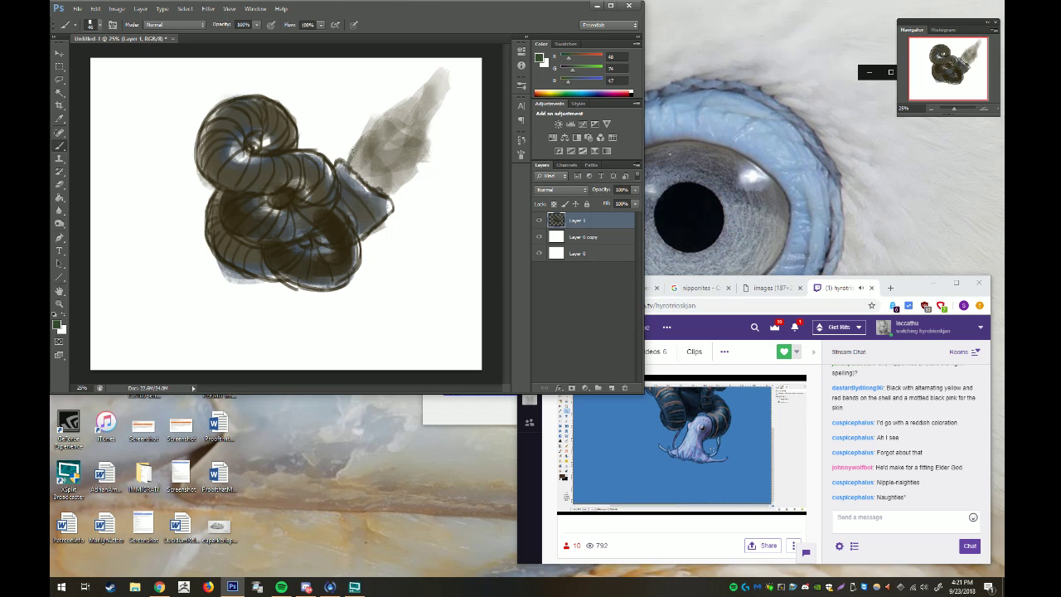
pyautogui.moveTo(346, 160)
pyautogui.mouseDown()
pyautogui.moveTo(364, 132)
pyautogui.moveTo(407, 148)
pyautogui.mouseUp()
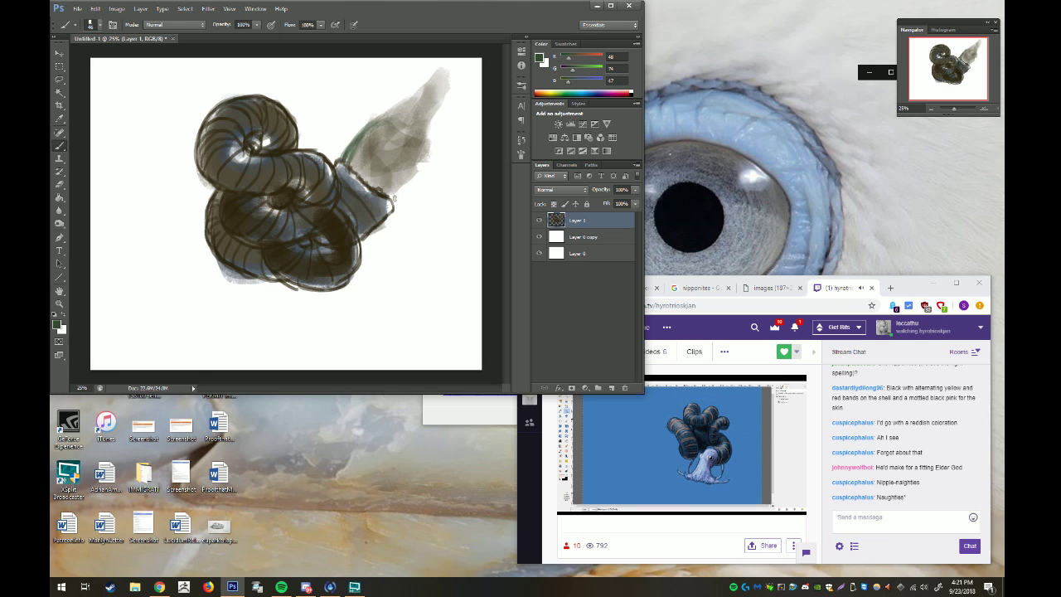
pyautogui.moveTo(393, 197); pyautogui.dragTo(425, 140)
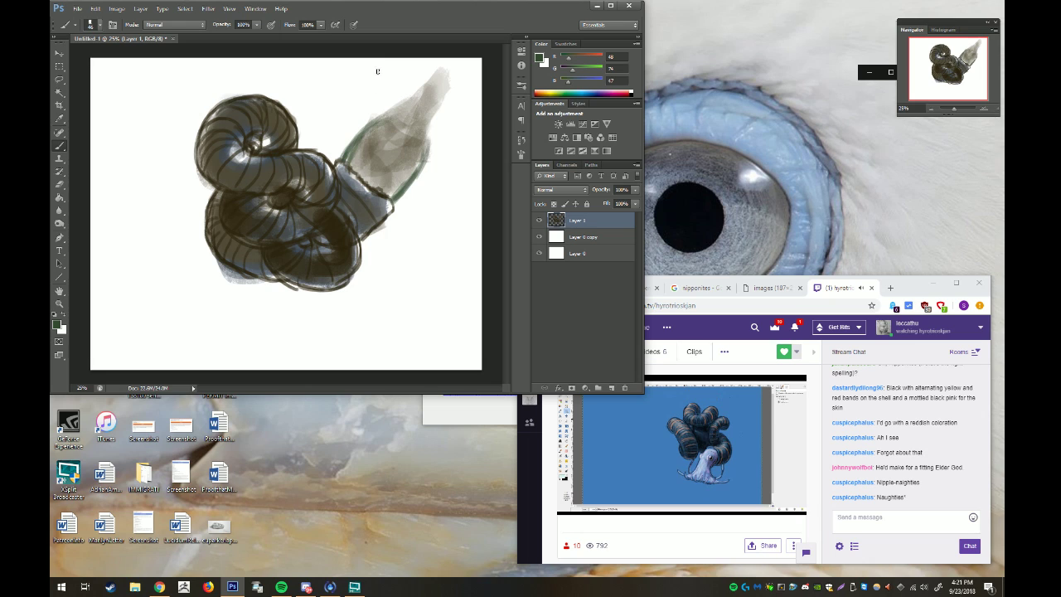
# Shift the whole drawing down-left, then darken the bulb's edges and neck in green
pyautogui.press('v')
pyautogui.moveTo(359, 211); pyautogui.dragTo(338, 231)
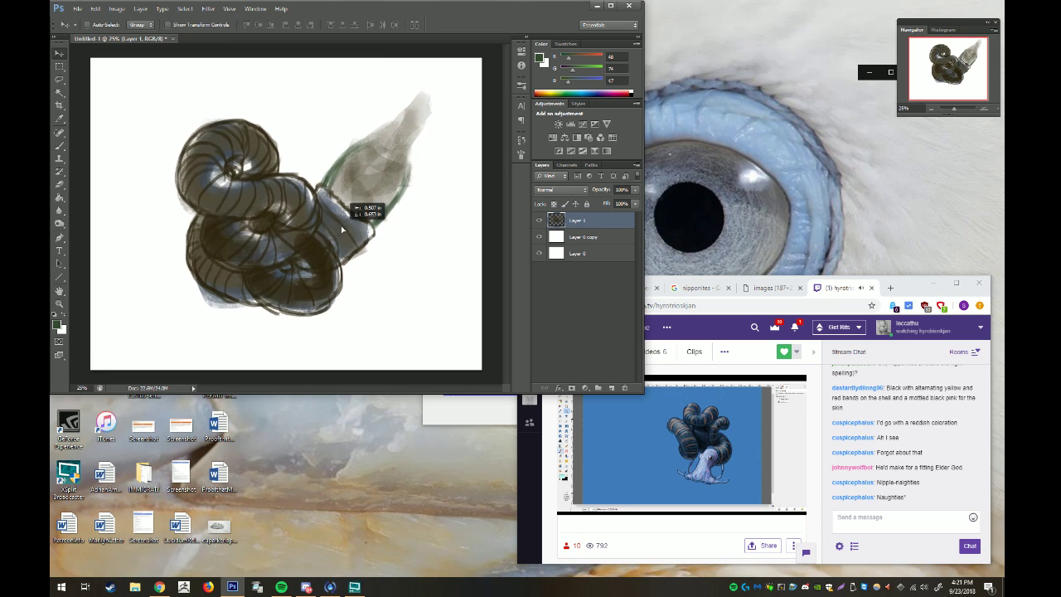
pyautogui.click(58, 147)
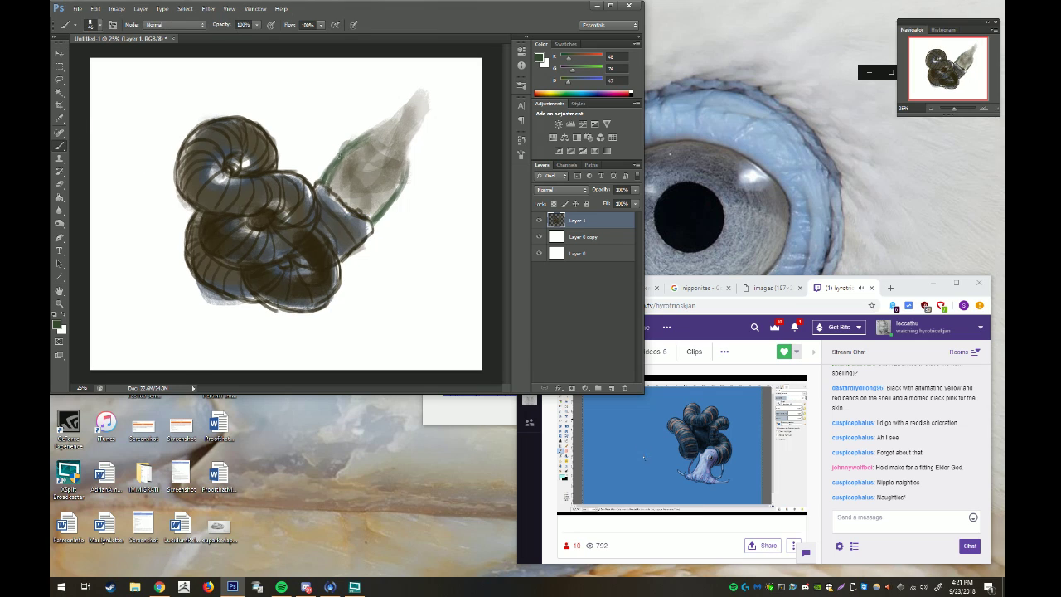
pyautogui.moveTo(387, 188); pyautogui.dragTo(399, 176)
pyautogui.moveTo(366, 135)
pyautogui.mouseDown()
pyautogui.moveTo(385, 132)
pyautogui.moveTo(341, 182)
pyautogui.moveTo(323, 174)
pyautogui.moveTo(353, 141)
pyautogui.mouseUp()
pyautogui.moveTo(389, 192); pyautogui.dragTo(379, 206)
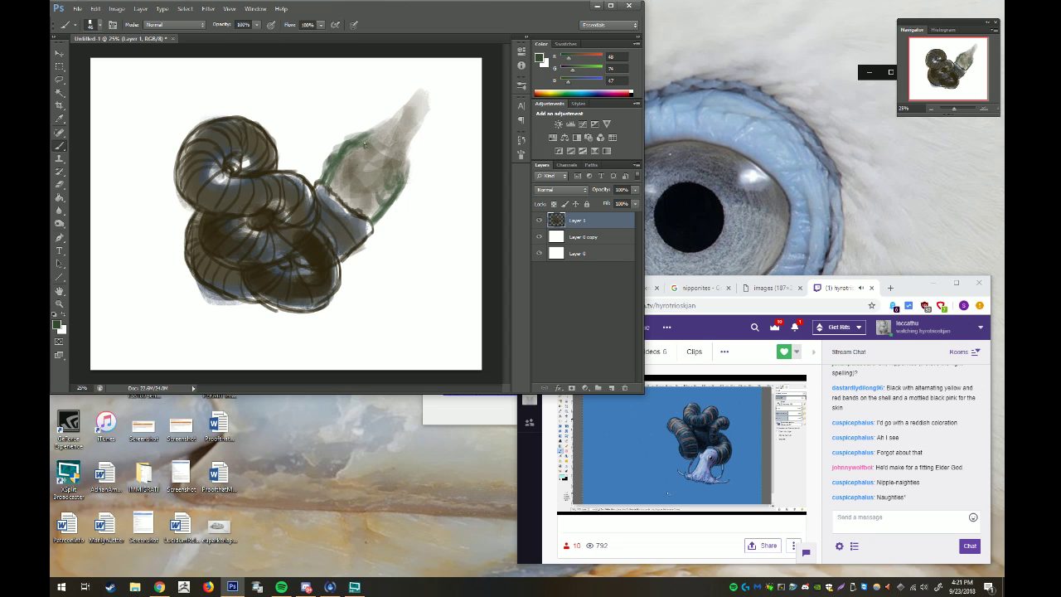
pyautogui.moveTo(363, 144)
pyautogui.mouseDown()
pyautogui.moveTo(396, 147)
pyautogui.moveTo(357, 160)
pyautogui.moveTo(371, 176)
pyautogui.moveTo(375, 216)
pyautogui.moveTo(375, 178)
pyautogui.moveTo(350, 163)
pyautogui.mouseUp()
pyautogui.moveTo(388, 127)
pyautogui.mouseDown()
pyautogui.moveTo(373, 137)
pyautogui.moveTo(420, 102)
pyautogui.moveTo(406, 163)
pyautogui.mouseUp()
pyautogui.moveTo(419, 120)
pyautogui.mouseDown()
pyautogui.moveTo(408, 170)
pyautogui.moveTo(401, 151)
pyautogui.moveTo(418, 110)
pyautogui.moveTo(389, 144)
pyautogui.moveTo(398, 151)
pyautogui.moveTo(376, 142)
pyautogui.mouseUp()
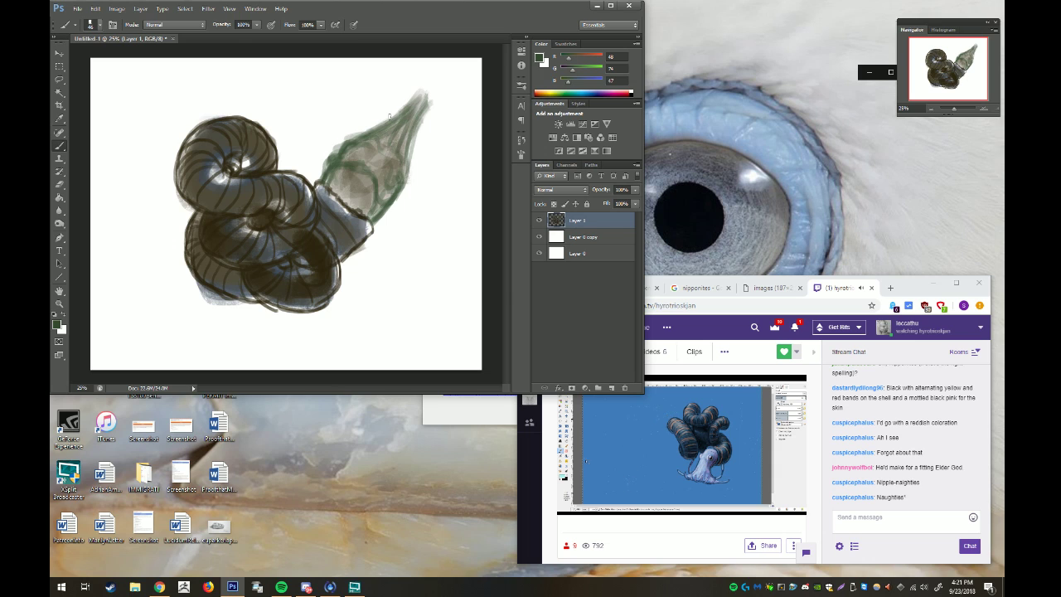
# Enlarge the brush, fill the bulb and neck green, and glaze green over the shell's upper-left edge
pyautogui.rightClick(406, 173)
pyautogui.moveTo(412, 184); pyautogui.dragTo(427, 185)
pyautogui.press('Return')
pyautogui.moveTo(345, 157)
pyautogui.mouseDown()
pyautogui.moveTo(386, 147)
pyautogui.moveTo(401, 207)
pyautogui.mouseUp()
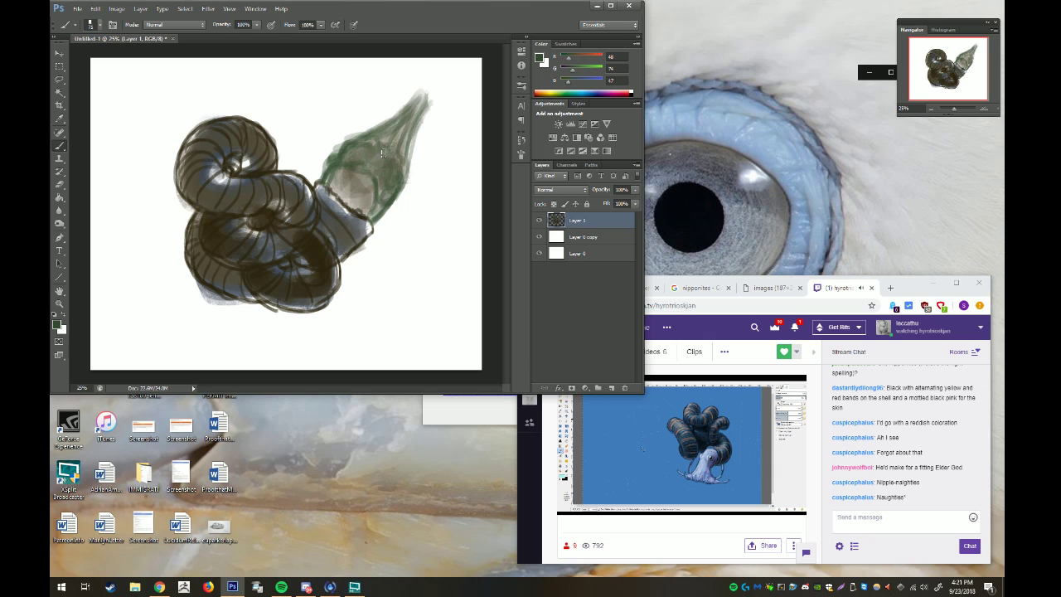
pyautogui.moveTo(385, 157); pyautogui.dragTo(378, 131)
pyautogui.moveTo(419, 99)
pyautogui.mouseDown()
pyautogui.moveTo(391, 133)
pyautogui.moveTo(379, 202)
pyautogui.moveTo(361, 199)
pyautogui.moveTo(365, 214)
pyautogui.mouseUp()
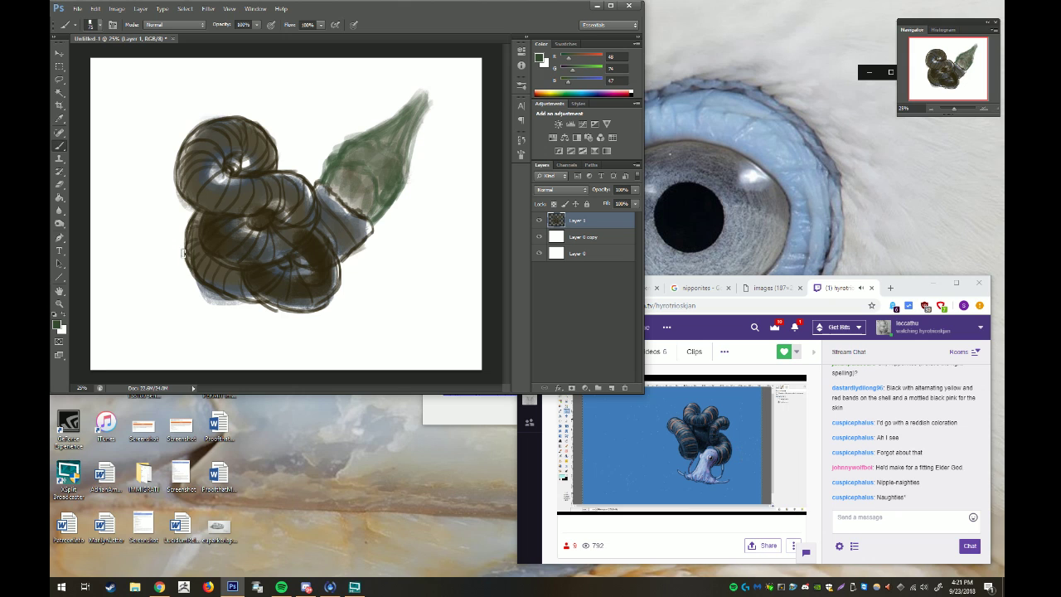
pyautogui.click(59, 327)
pyautogui.click(825, 188)
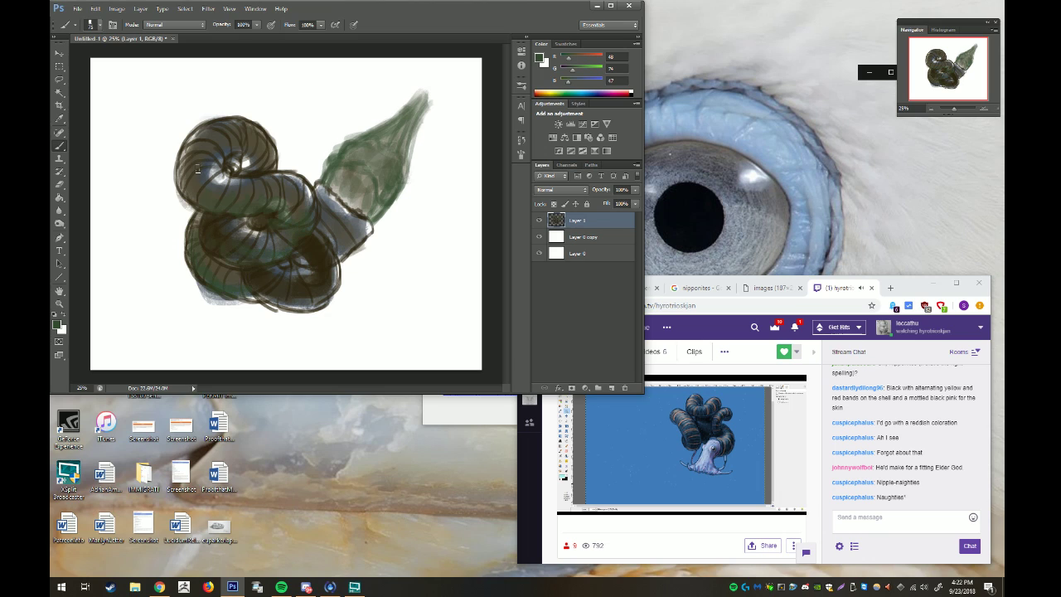
pyautogui.moveTo(198, 169)
pyautogui.mouseDown()
pyautogui.moveTo(182, 189)
pyautogui.moveTo(199, 131)
pyautogui.moveTo(183, 190)
pyautogui.mouseUp()
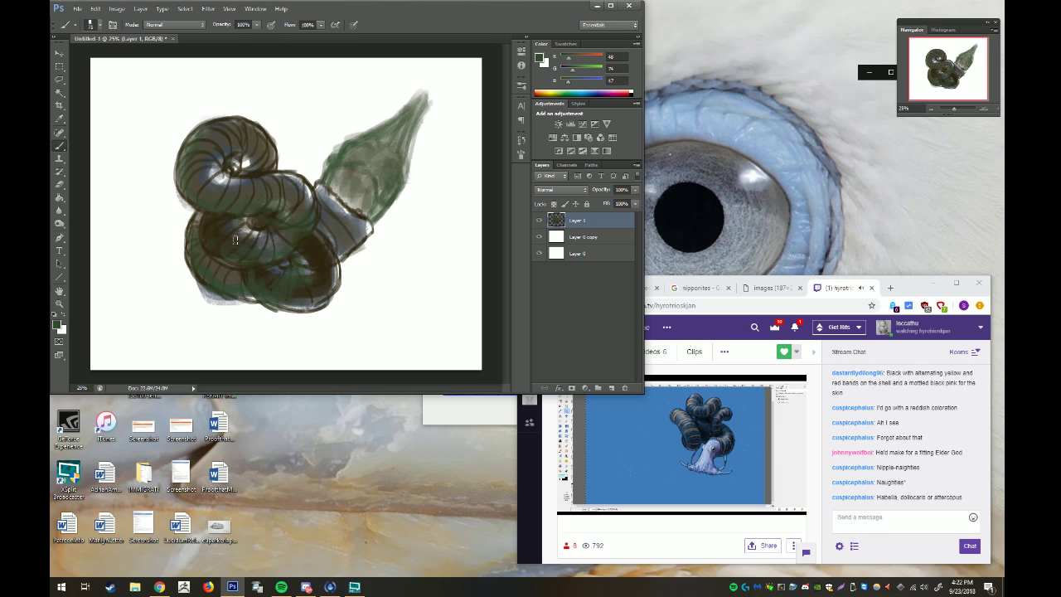
# Set the foreground colour to dark reddish-brown #552f1b
pyautogui.click(56, 325)
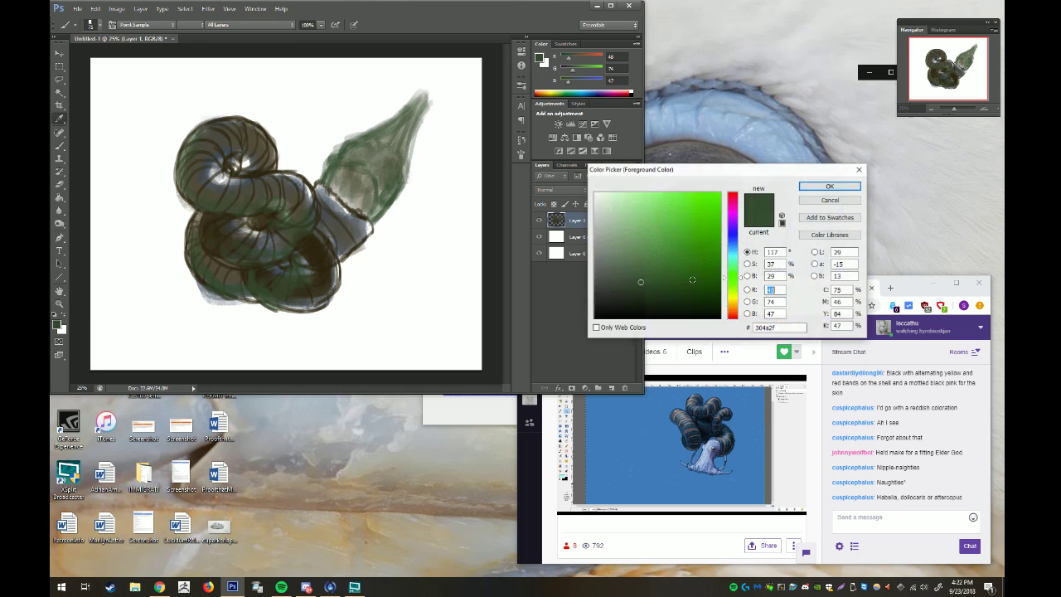
pyautogui.click(732, 313)
pyautogui.click(680, 276)
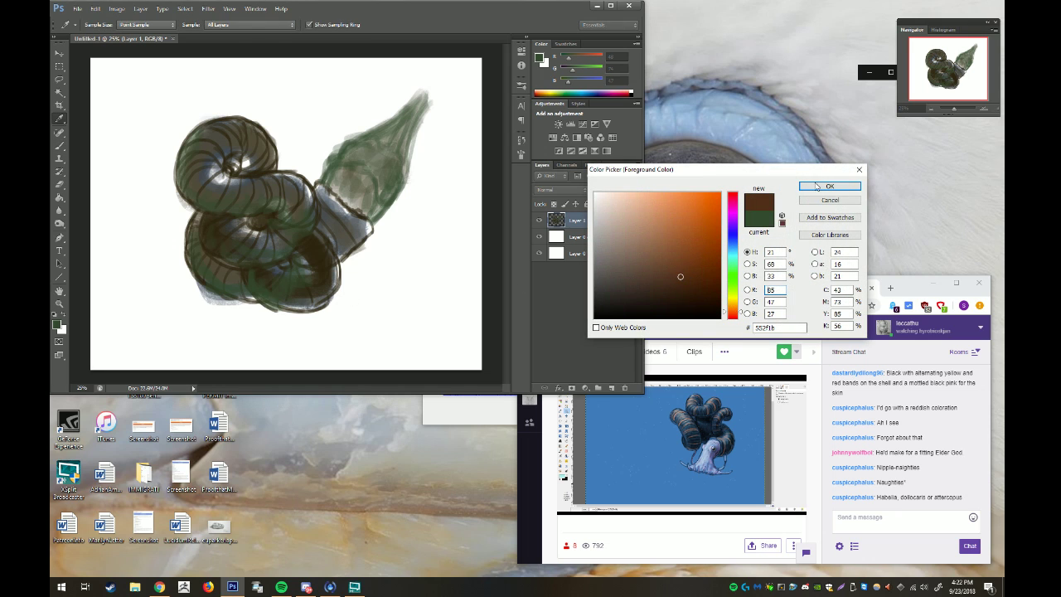
pyautogui.press('Return')
pyautogui.rightClick(347, 168)
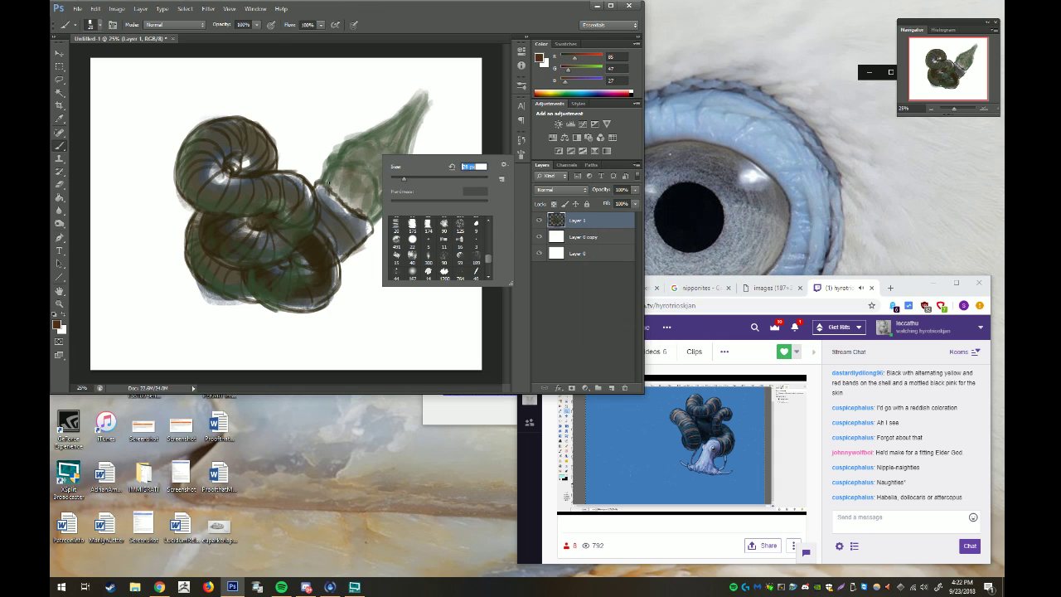
pyautogui.press('Return')
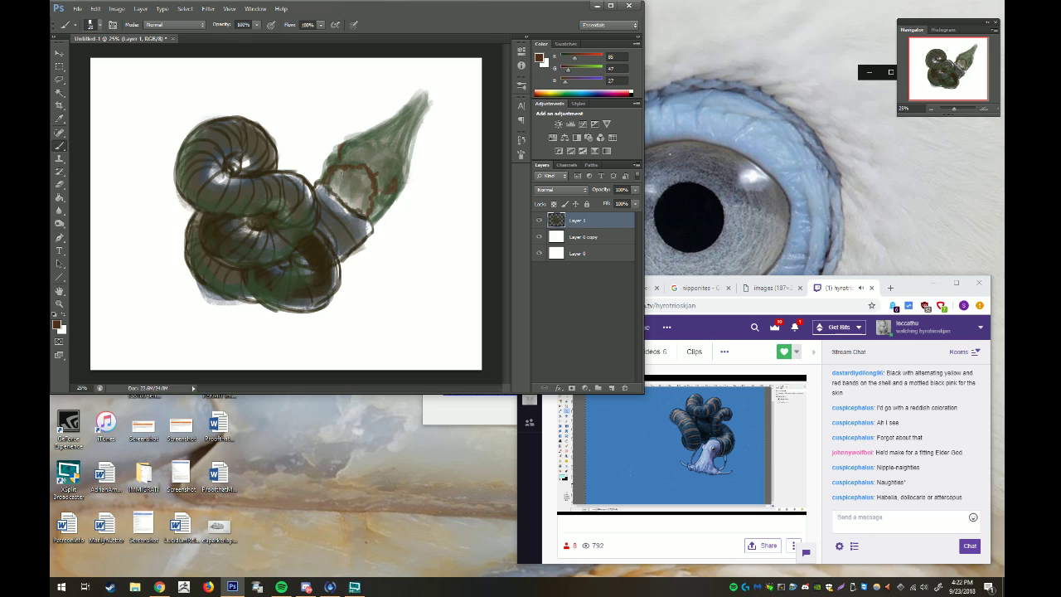
# Paint a reddish-brown round patch at the bulb base and brown touches along its top
pyautogui.rightClick(341, 176)
pyautogui.click(339, 178)
pyautogui.moveTo(340, 189); pyautogui.dragTo(370, 196)
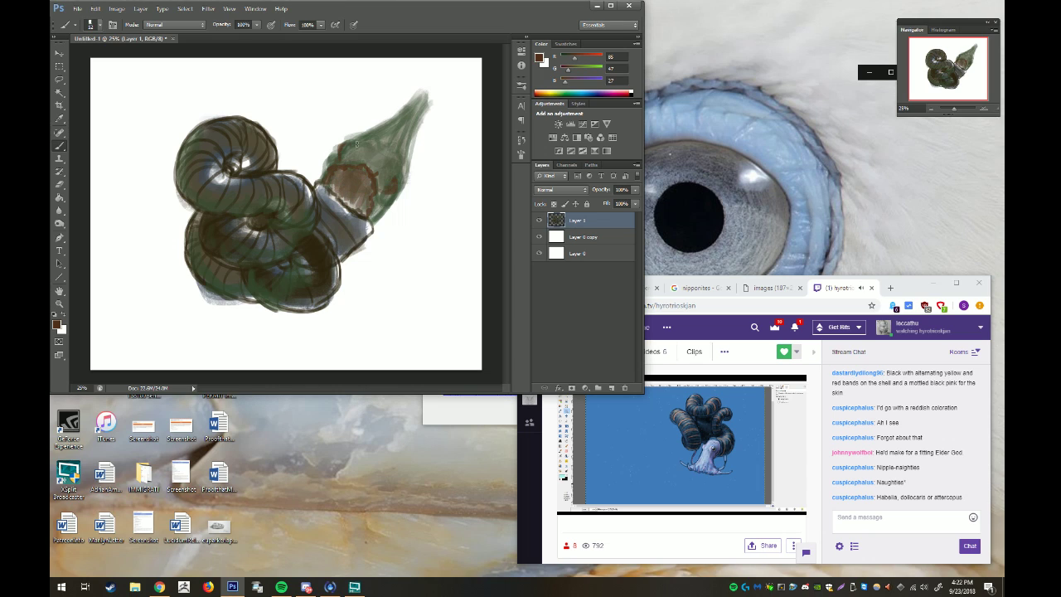
pyautogui.moveTo(356, 144)
pyautogui.mouseDown()
pyautogui.moveTo(349, 154)
pyautogui.moveTo(350, 143)
pyautogui.moveTo(375, 139)
pyautogui.mouseUp()
pyautogui.rightClick(396, 136)
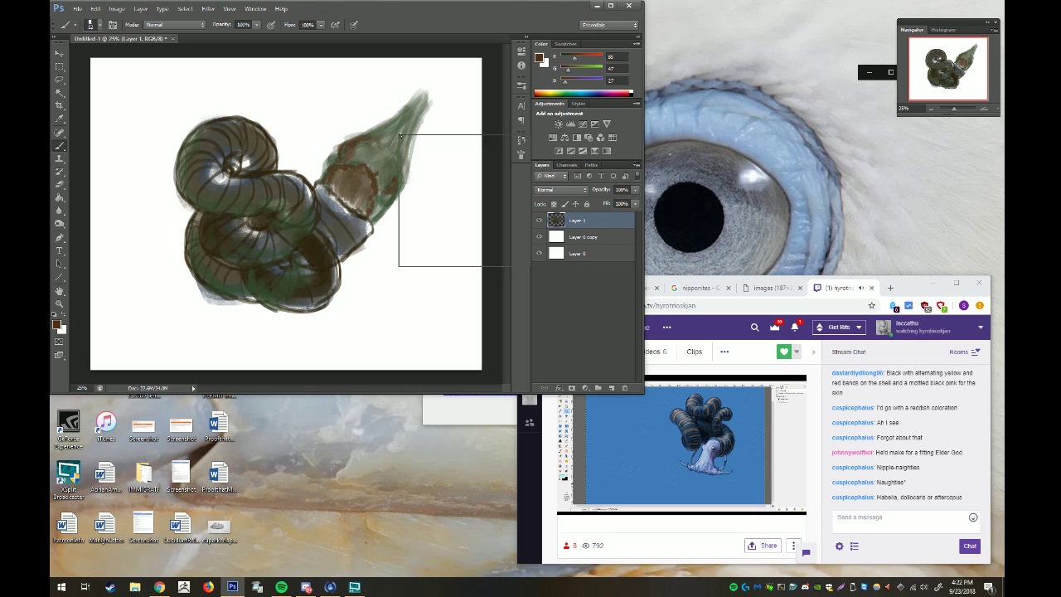
pyautogui.click(393, 178)
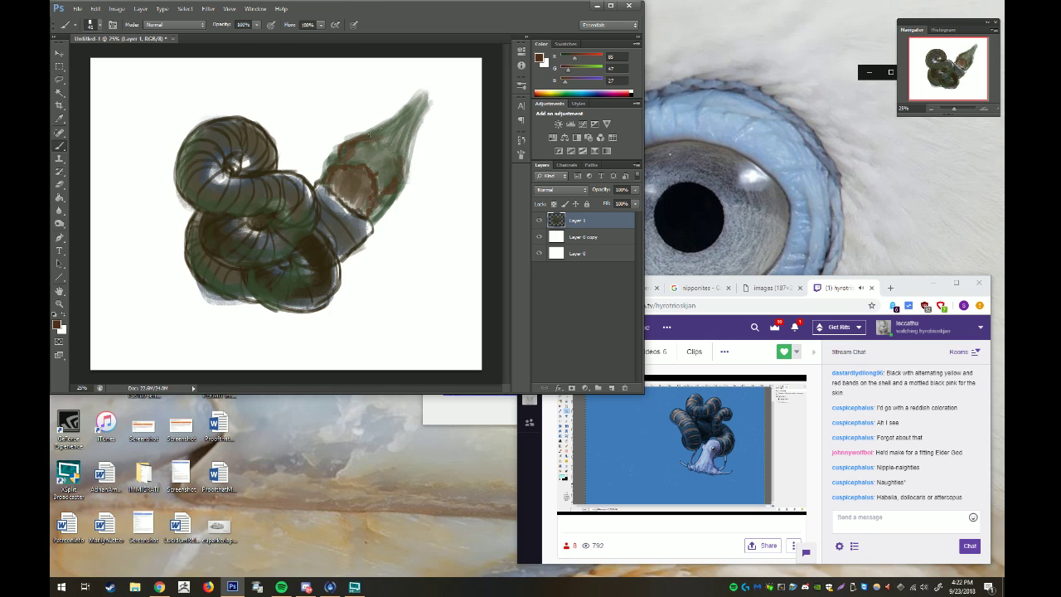
pyautogui.moveTo(368, 134)
pyautogui.mouseDown()
pyautogui.moveTo(391, 123)
pyautogui.moveTo(406, 142)
pyautogui.moveTo(387, 144)
pyautogui.mouseUp()
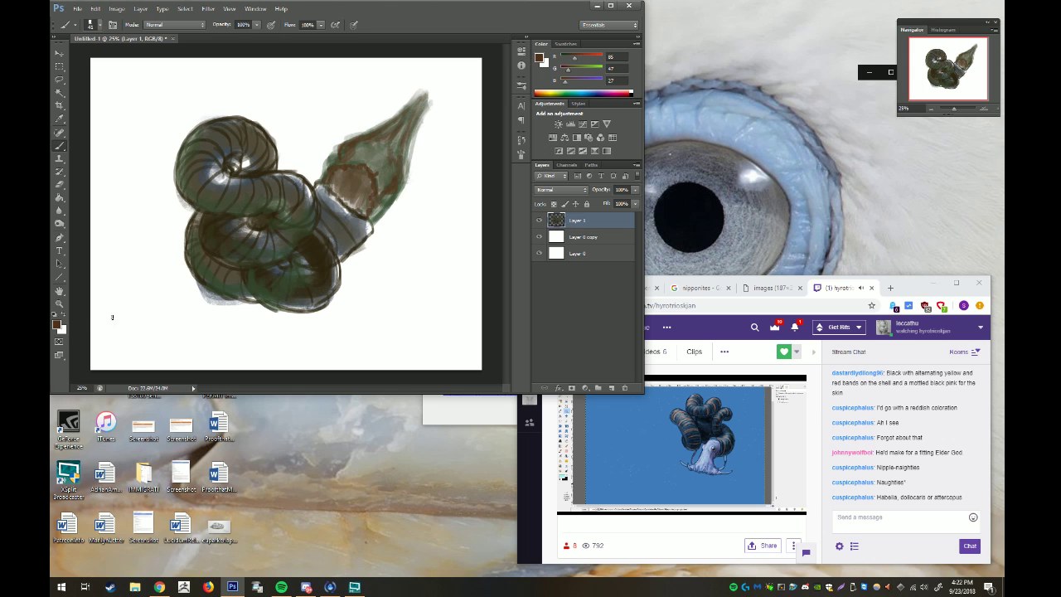
# Choose a dark greyish-blue foreground colour
pyautogui.click(57, 324)
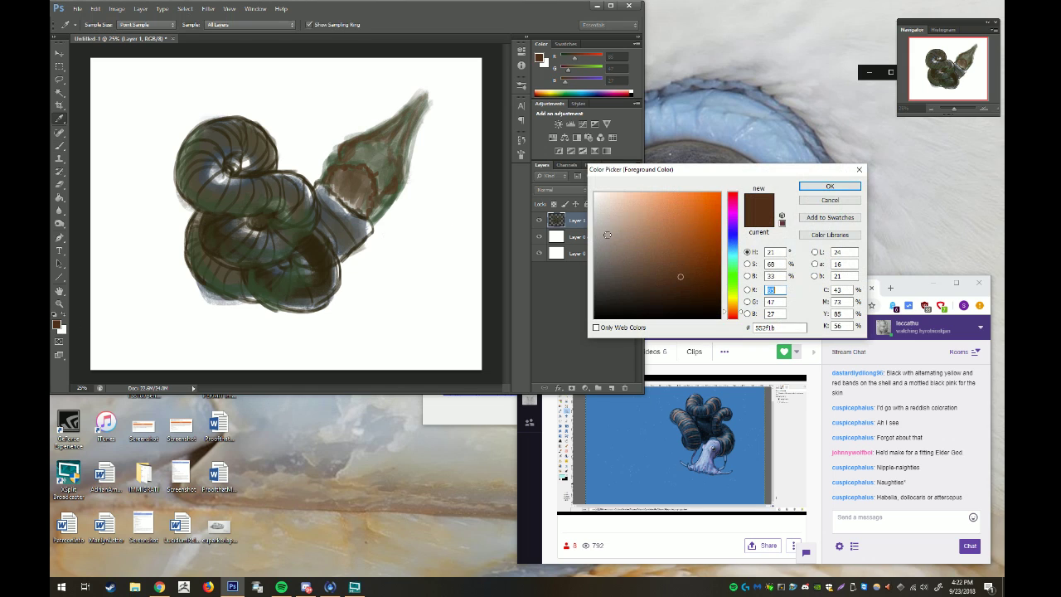
pyautogui.click(733, 239)
pyautogui.click(633, 280)
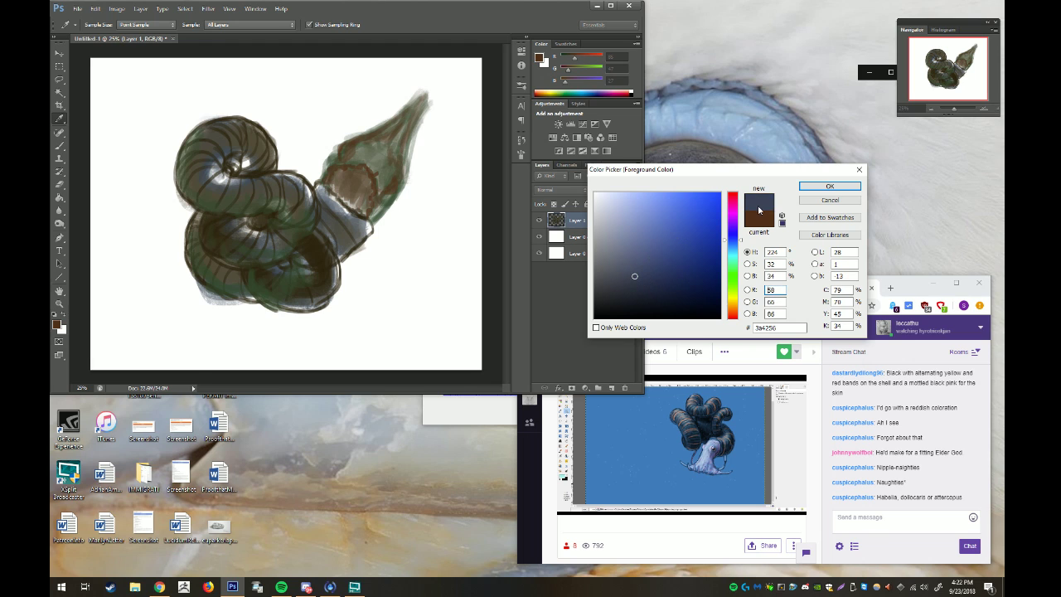
pyautogui.click(813, 188)
# Paint blue-grey strokes on the upper coils, lower coil and the pale neck
pyautogui.rightClick(234, 154)
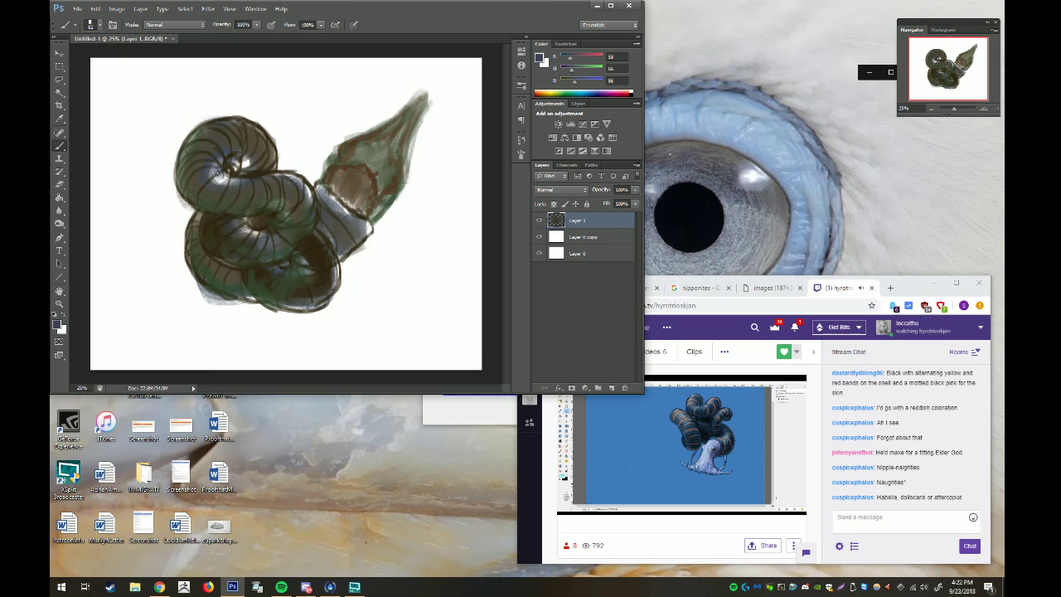
pyautogui.click(210, 173)
pyautogui.moveTo(212, 171)
pyautogui.mouseDown()
pyautogui.moveTo(237, 186)
pyautogui.moveTo(223, 159)
pyautogui.moveTo(246, 161)
pyautogui.moveTo(309, 212)
pyautogui.mouseUp()
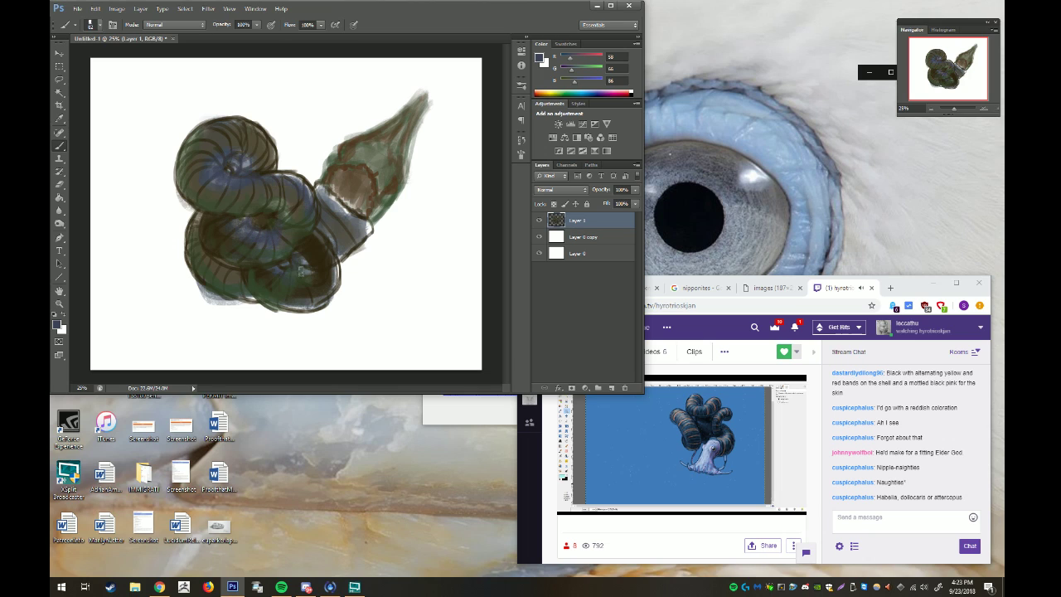
pyautogui.moveTo(328, 248); pyautogui.dragTo(335, 286)
pyautogui.moveTo(319, 192)
pyautogui.mouseDown()
pyautogui.moveTo(370, 228)
pyautogui.moveTo(339, 238)
pyautogui.mouseUp()
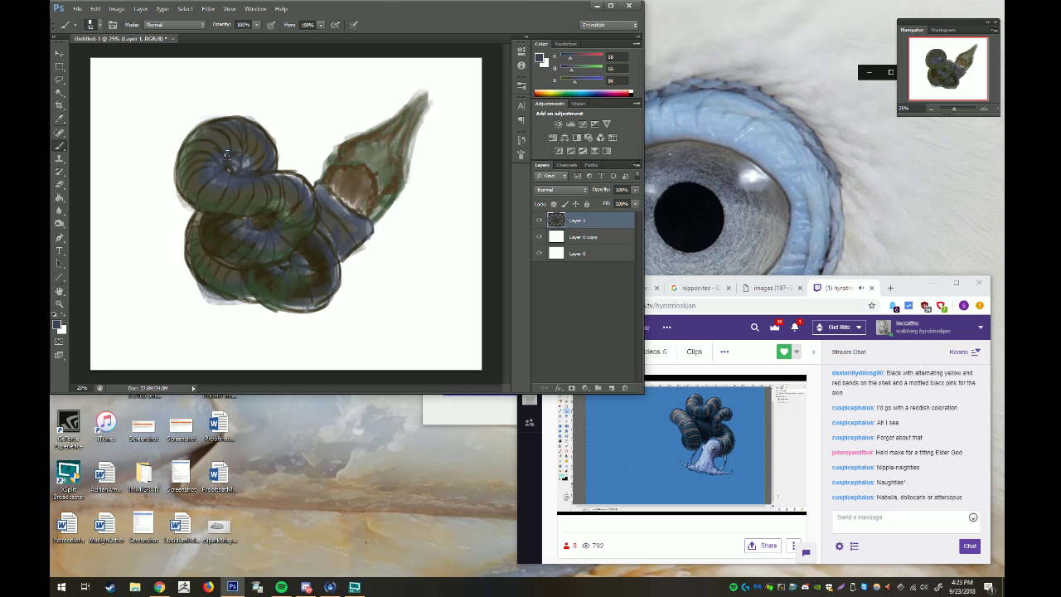
# Set the foreground to light grey-brown 157,152,139 and shrink the brush
pyautogui.click(58, 325)
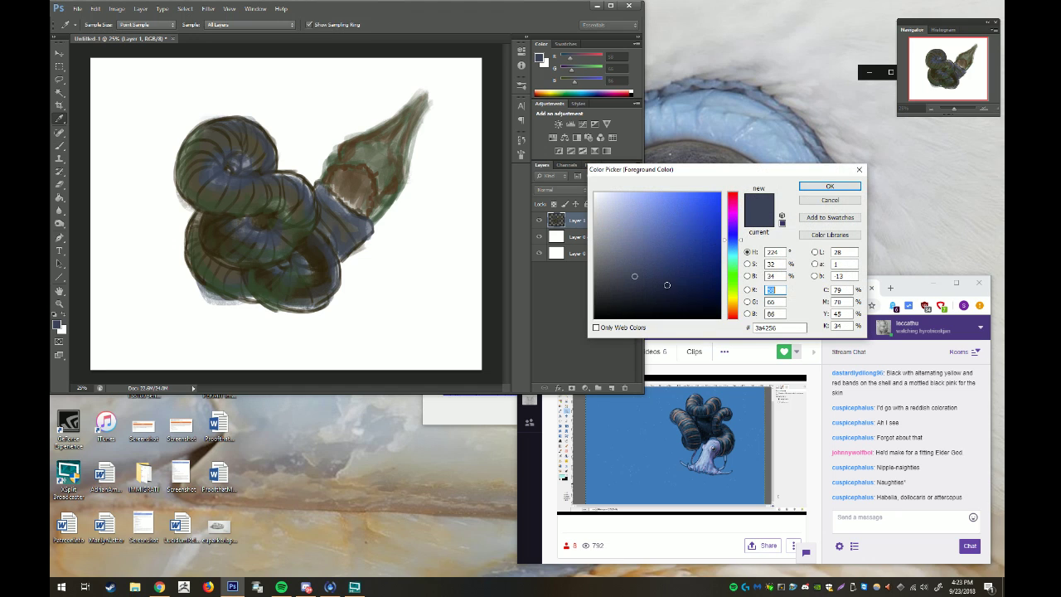
pyautogui.moveTo(732, 281); pyautogui.dragTo(732, 308)
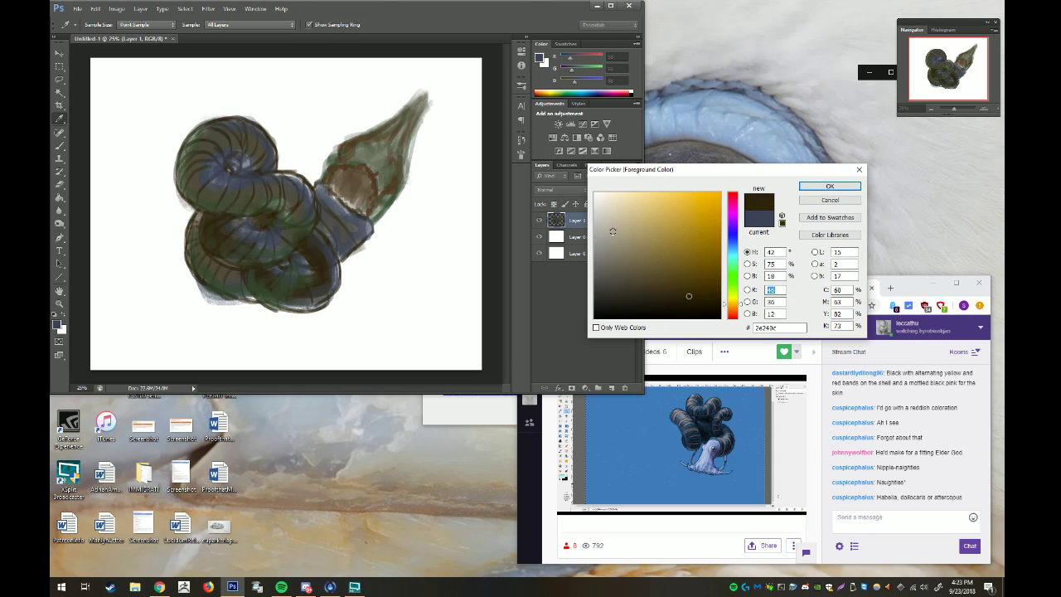
pyautogui.moveTo(616, 245)
pyautogui.mouseDown()
pyautogui.moveTo(602, 242)
pyautogui.moveTo(614, 238)
pyautogui.mouseUp()
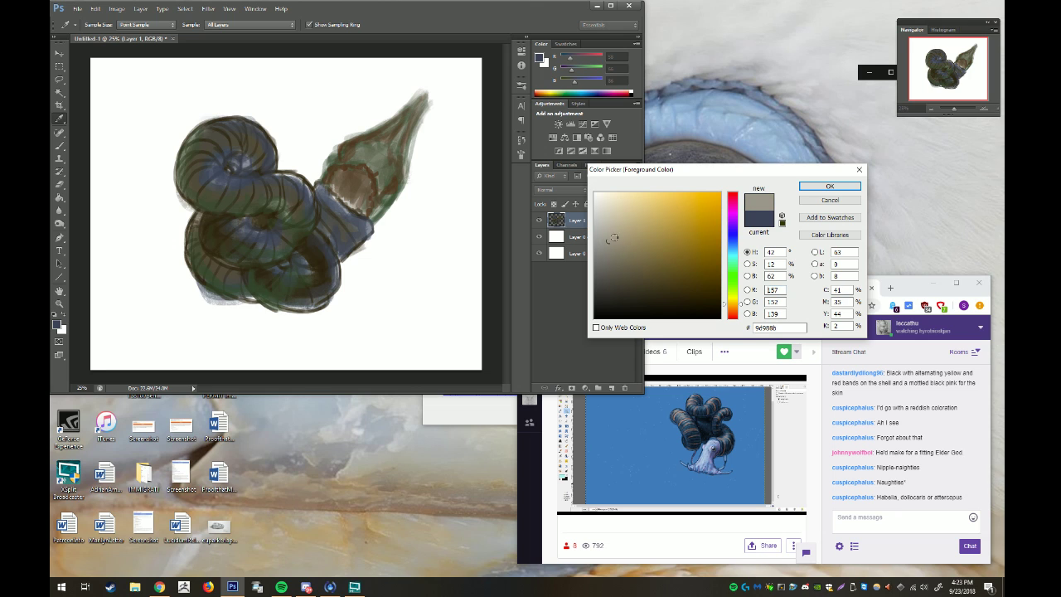
pyautogui.click(830, 185)
pyautogui.rightClick(230, 143)
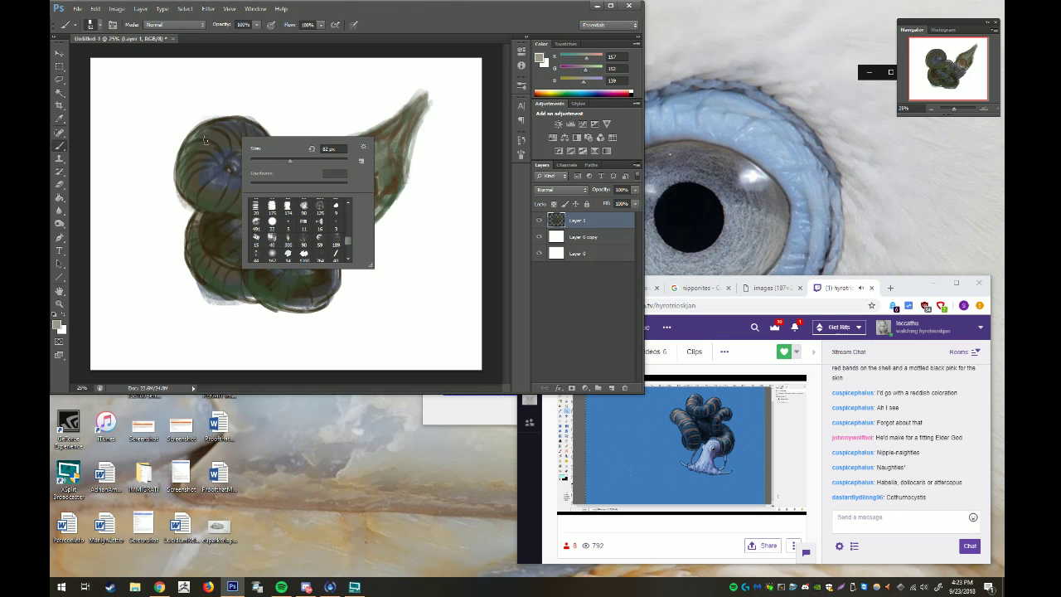
pyautogui.press('Escape')
pyautogui.rightClick(199, 141)
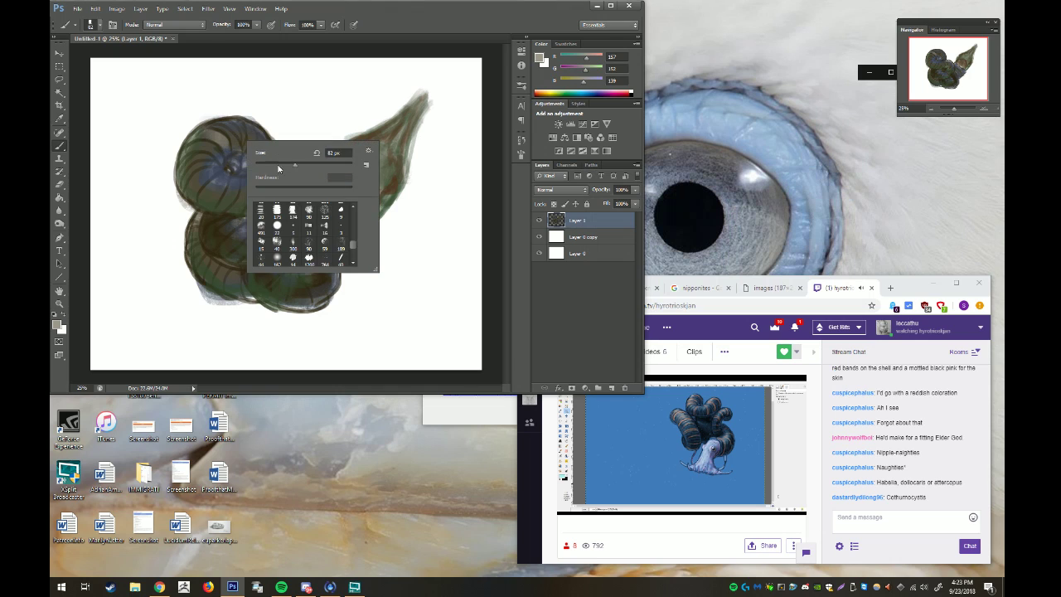
# Paint pale highlights along the top coil ridges, the upper coil's right edge and the blue band
pyautogui.moveTo(196, 150)
pyautogui.mouseDown()
pyautogui.moveTo(207, 174)
pyautogui.moveTo(242, 195)
pyautogui.moveTo(295, 197)
pyautogui.moveTo(240, 178)
pyautogui.mouseUp()
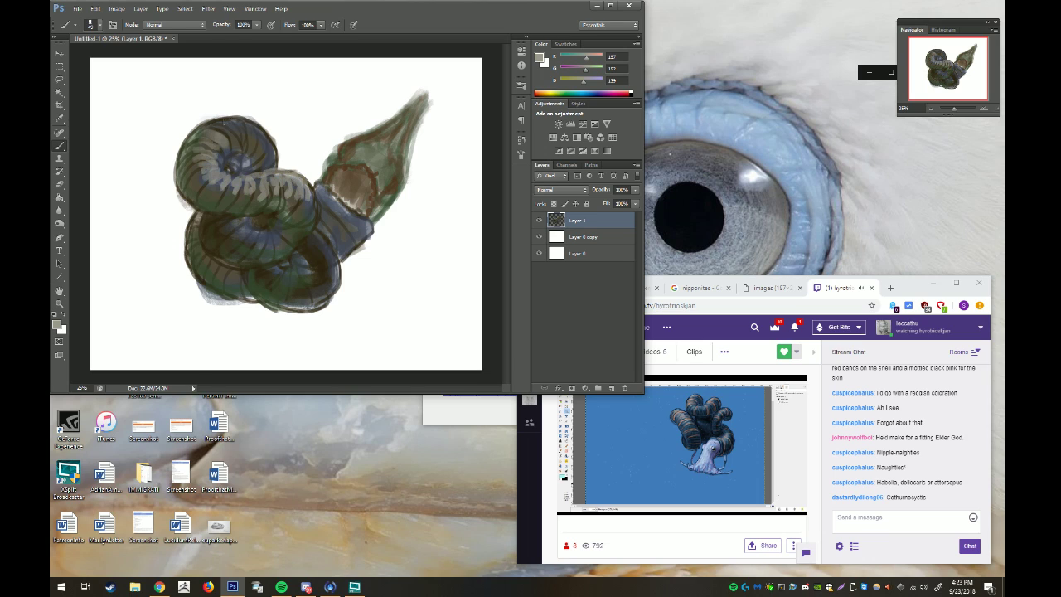
pyautogui.moveTo(219, 121); pyautogui.dragTo(270, 158)
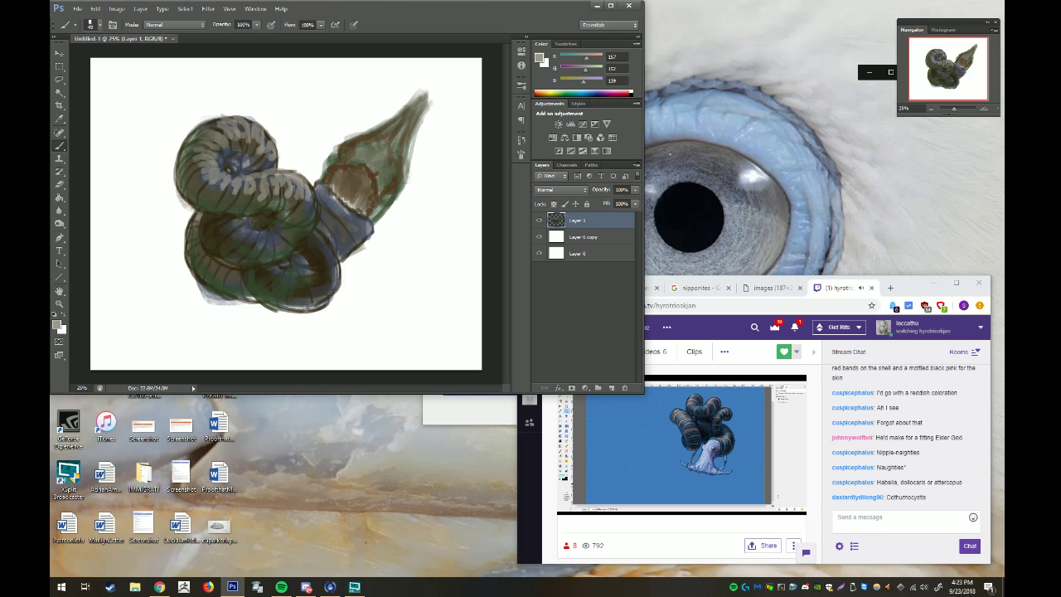
pyautogui.moveTo(307, 197)
pyautogui.mouseDown()
pyautogui.moveTo(300, 212)
pyautogui.moveTo(343, 207)
pyautogui.mouseUp()
pyautogui.moveTo(339, 201)
pyautogui.mouseDown()
pyautogui.moveTo(360, 222)
pyautogui.moveTo(343, 224)
pyautogui.moveTo(349, 235)
pyautogui.moveTo(336, 241)
pyautogui.mouseUp()
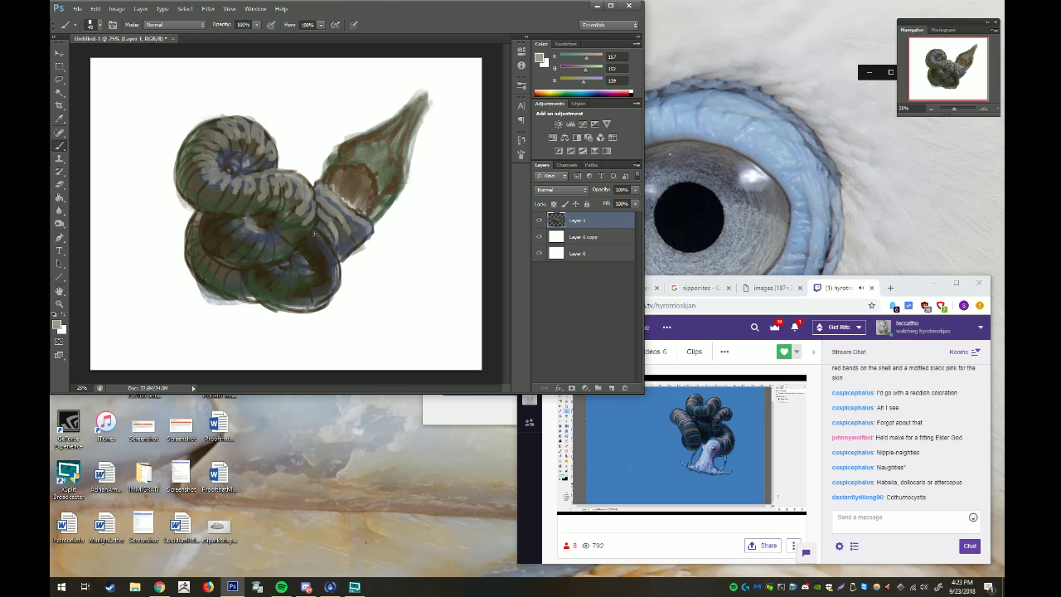
pyautogui.moveTo(312, 232)
pyautogui.mouseDown()
pyautogui.moveTo(339, 282)
pyautogui.moveTo(330, 295)
pyautogui.mouseUp()
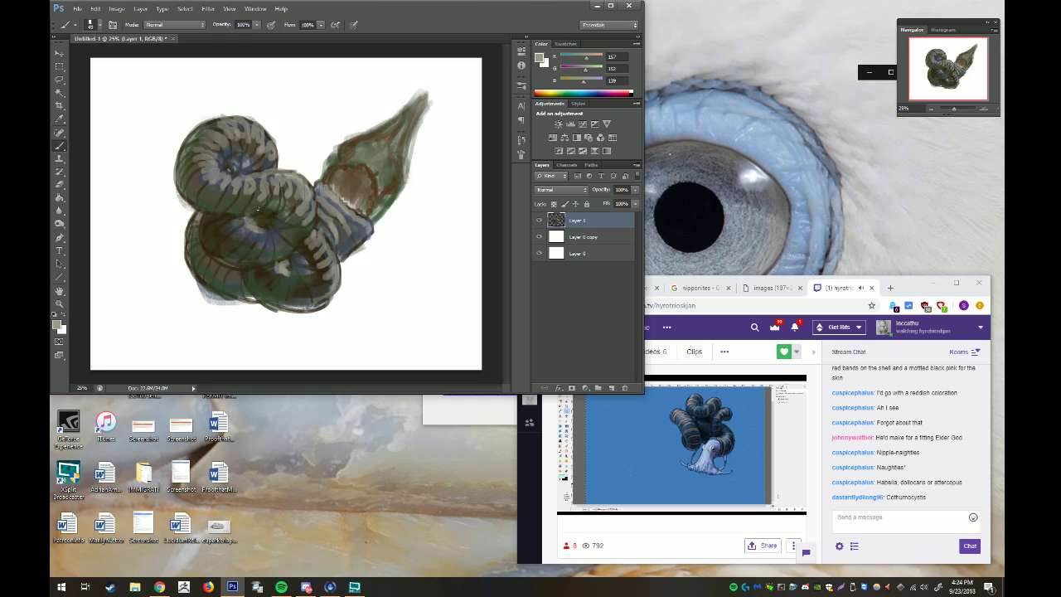
# Choose a dark grey-green foreground colour
pyautogui.click(57, 325)
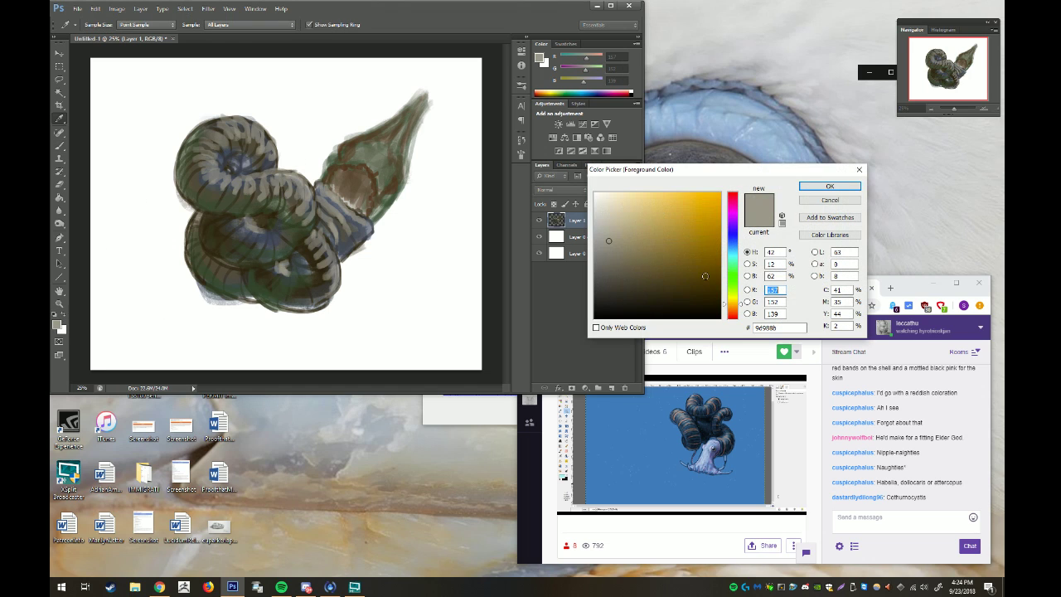
pyautogui.click(730, 276)
pyautogui.moveTo(610, 278); pyautogui.dragTo(612, 267)
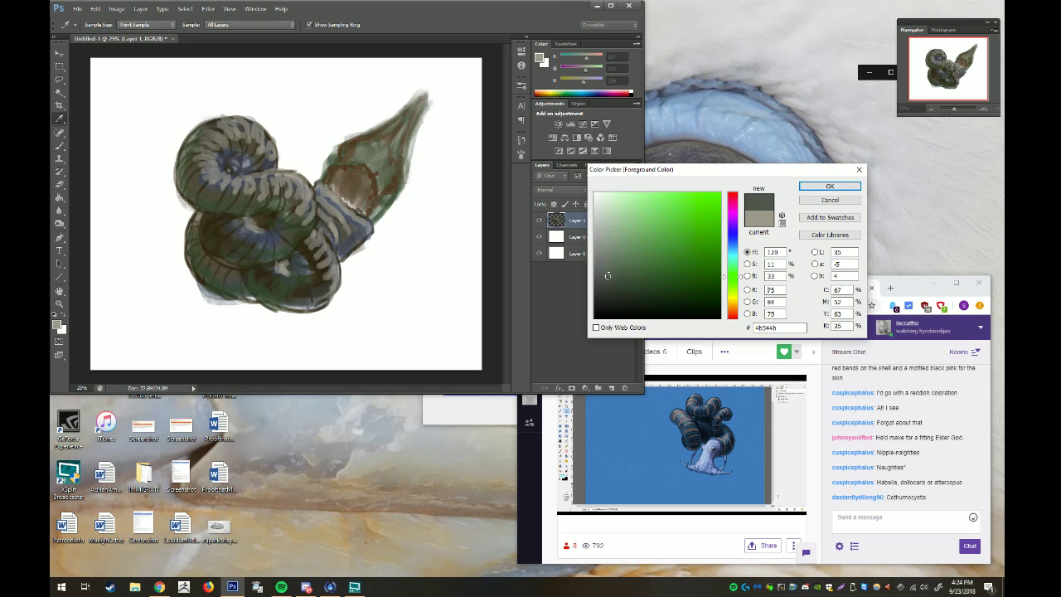
pyautogui.click(830, 185)
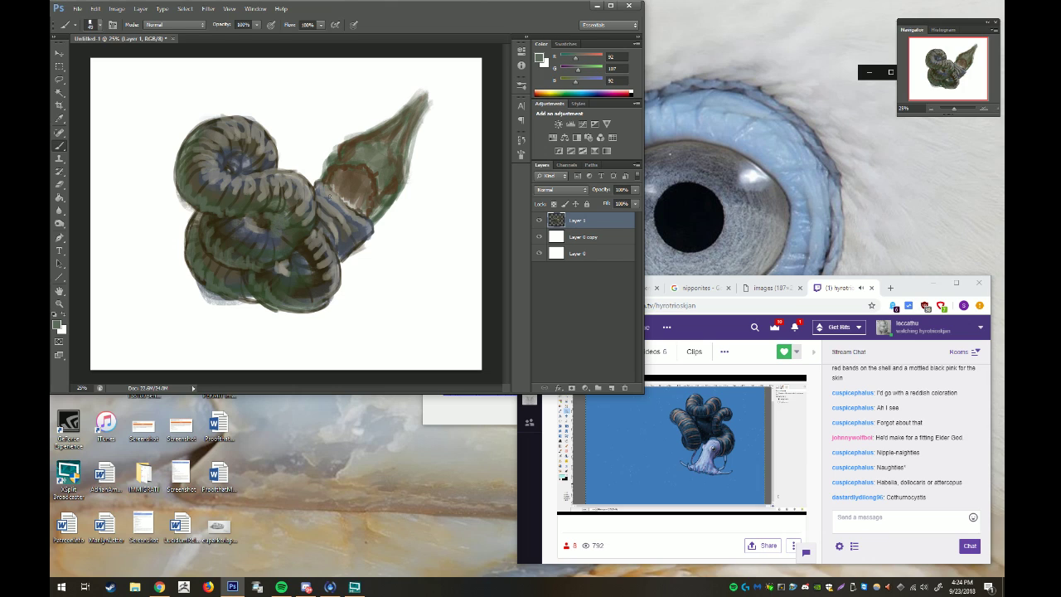
# Switch to olive 4c4c30 and brush it over the frond tip and body
pyautogui.click(57, 325)
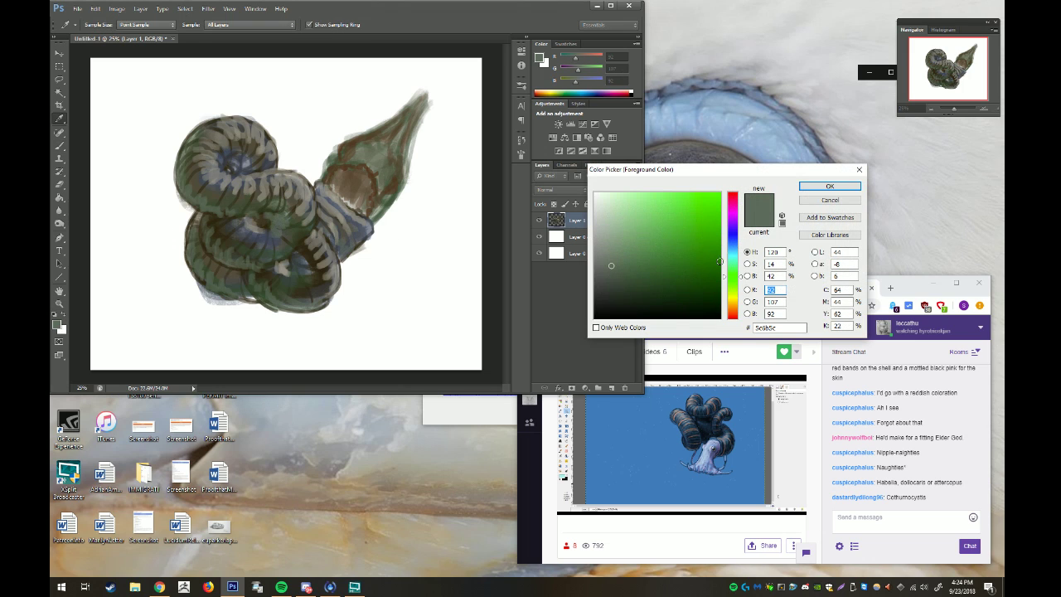
pyautogui.click(699, 277)
pyautogui.click(645, 282)
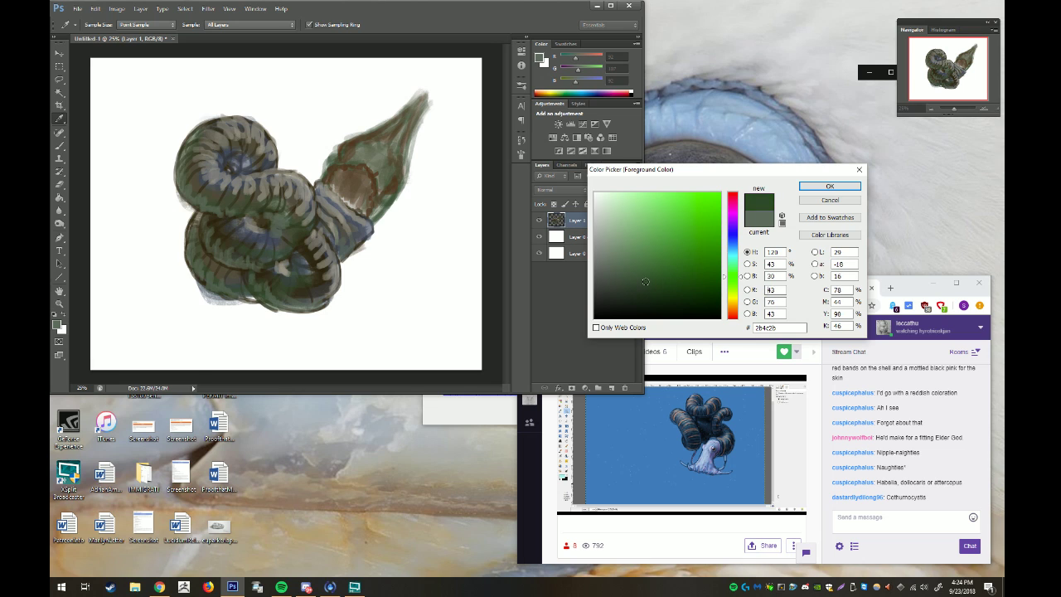
pyautogui.click(733, 297)
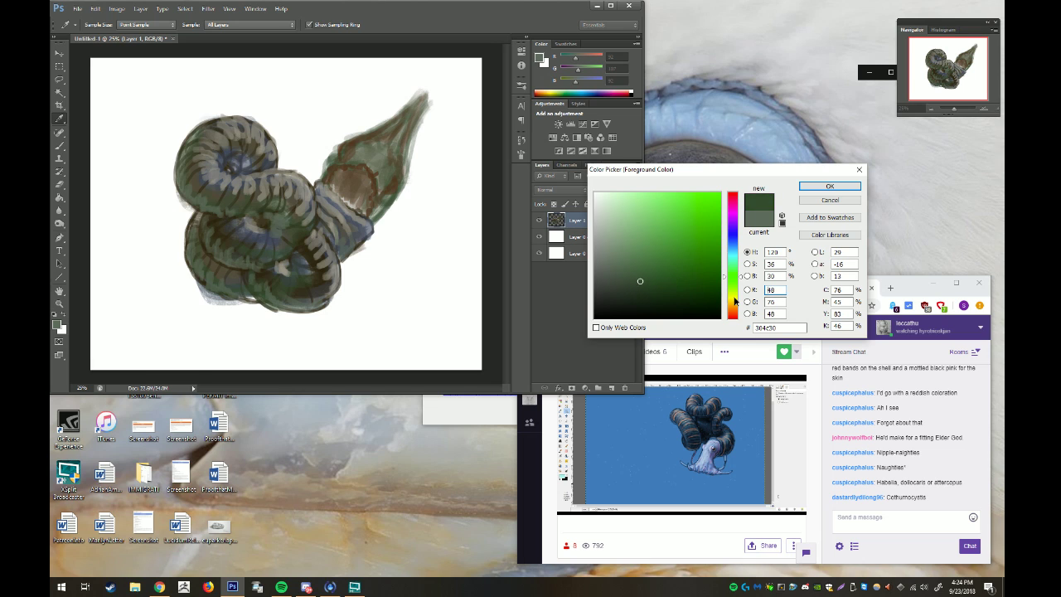
pyautogui.click(814, 187)
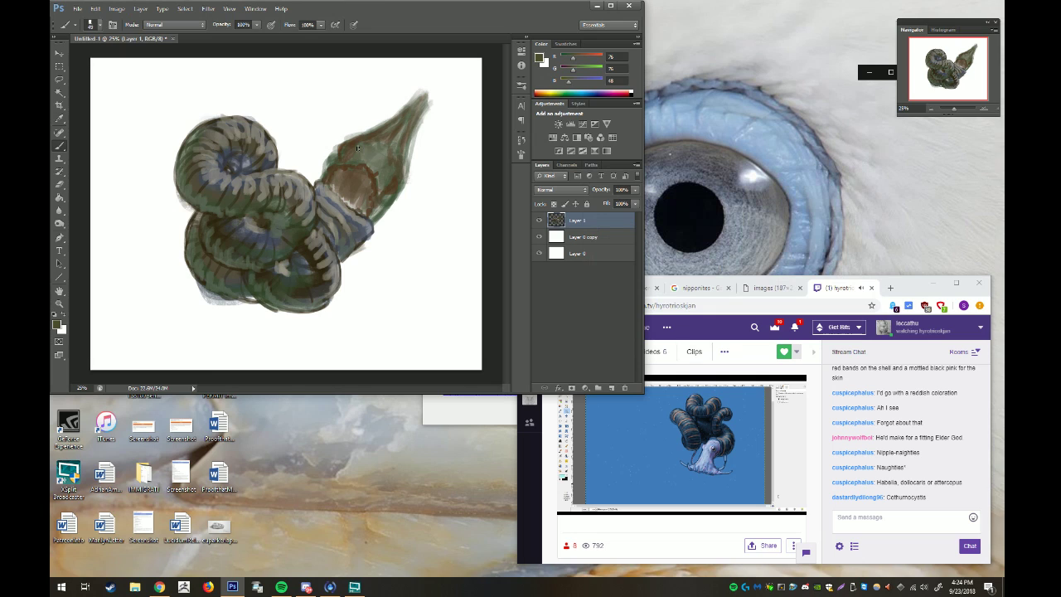
pyautogui.moveTo(365, 146)
pyautogui.mouseDown()
pyautogui.moveTo(394, 166)
pyautogui.moveTo(383, 158)
pyautogui.moveTo(404, 131)
pyautogui.moveTo(406, 153)
pyautogui.mouseUp()
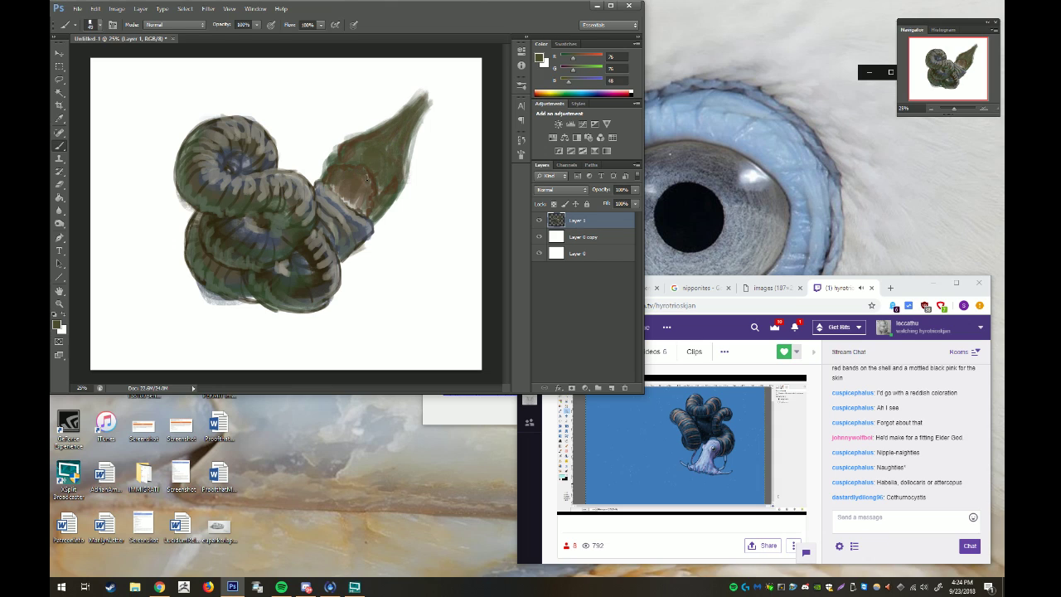
pyautogui.moveTo(343, 191); pyautogui.dragTo(360, 201)
# Set the foreground to near-black olive RGB 25,25,8 with a smaller brush
pyautogui.click(57, 325)
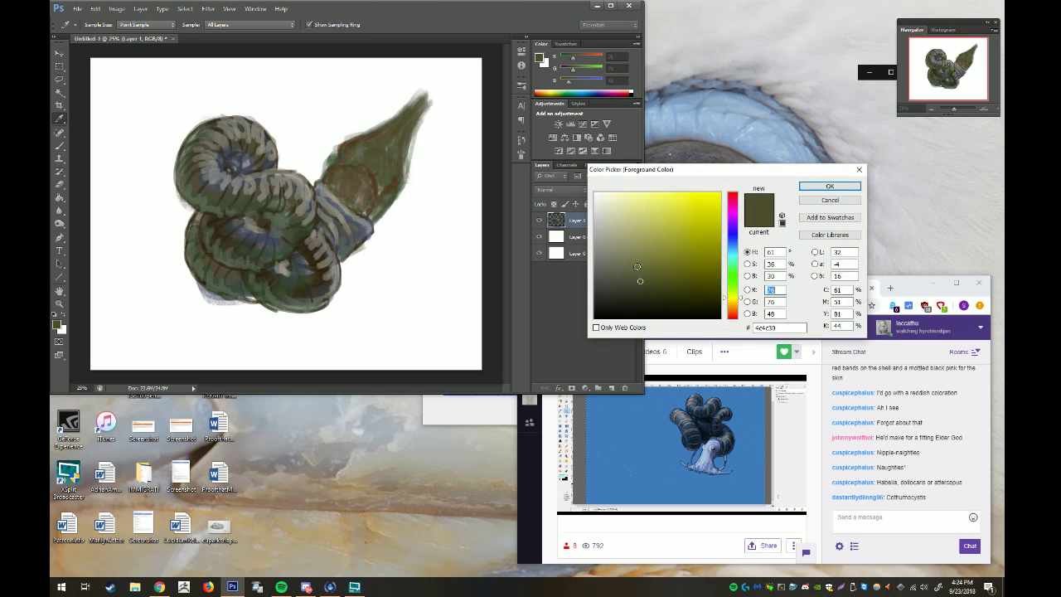
pyautogui.click(674, 304)
pyautogui.click(830, 185)
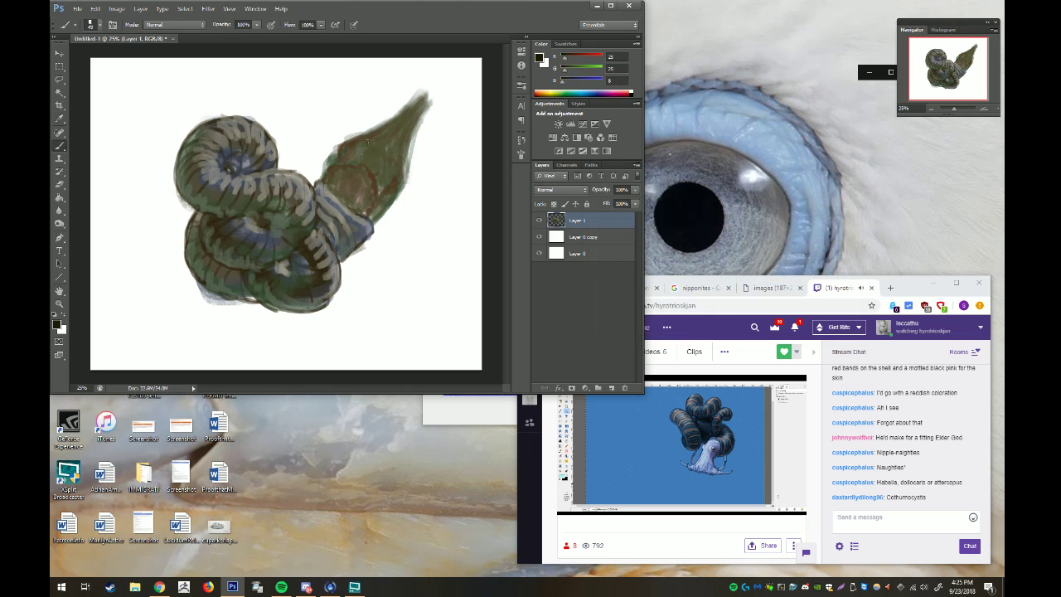
pyautogui.rightClick(376, 157)
pyautogui.press('Return')
# Dab four dark spots across the frond and darken the shell-frond seam
pyautogui.moveTo(371, 192); pyautogui.dragTo(372, 197)
pyautogui.moveTo(392, 191); pyautogui.dragTo(395, 186)
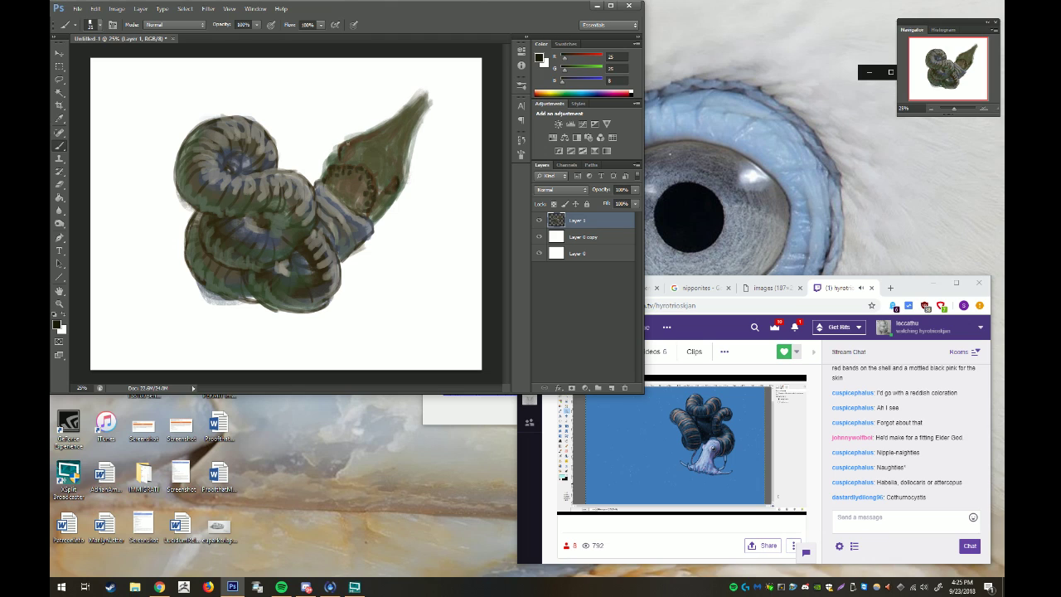
pyautogui.moveTo(347, 142); pyautogui.dragTo(345, 154)
pyautogui.moveTo(379, 178)
pyautogui.mouseDown()
pyautogui.moveTo(393, 166)
pyautogui.moveTo(370, 159)
pyautogui.moveTo(380, 169)
pyautogui.mouseUp()
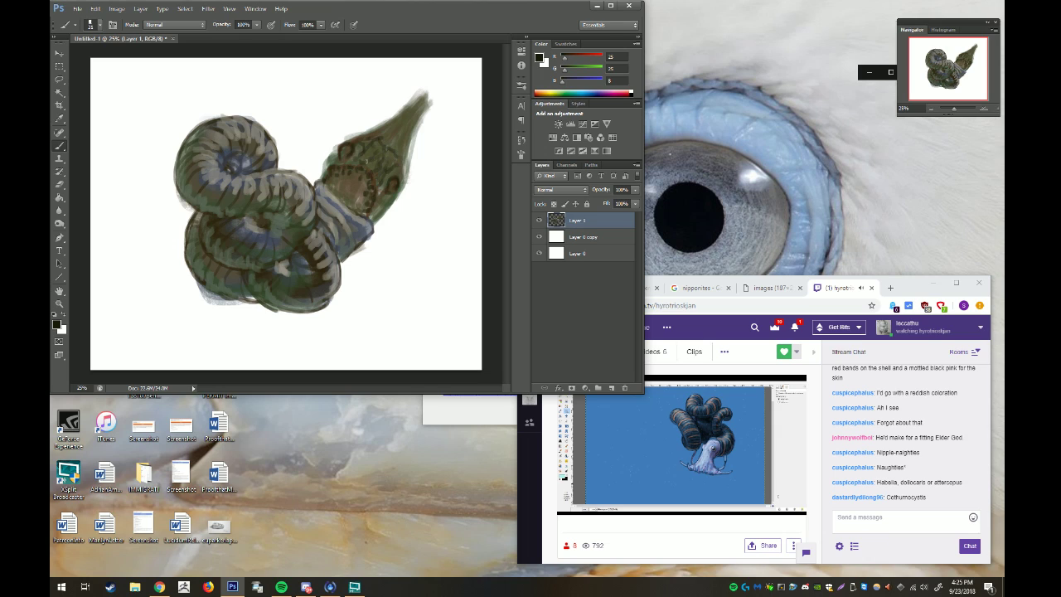
pyautogui.moveTo(318, 181); pyautogui.dragTo(362, 219)
# On Layer 0 copy, choose a muted teal as the foreground colour
pyautogui.click(583, 238)
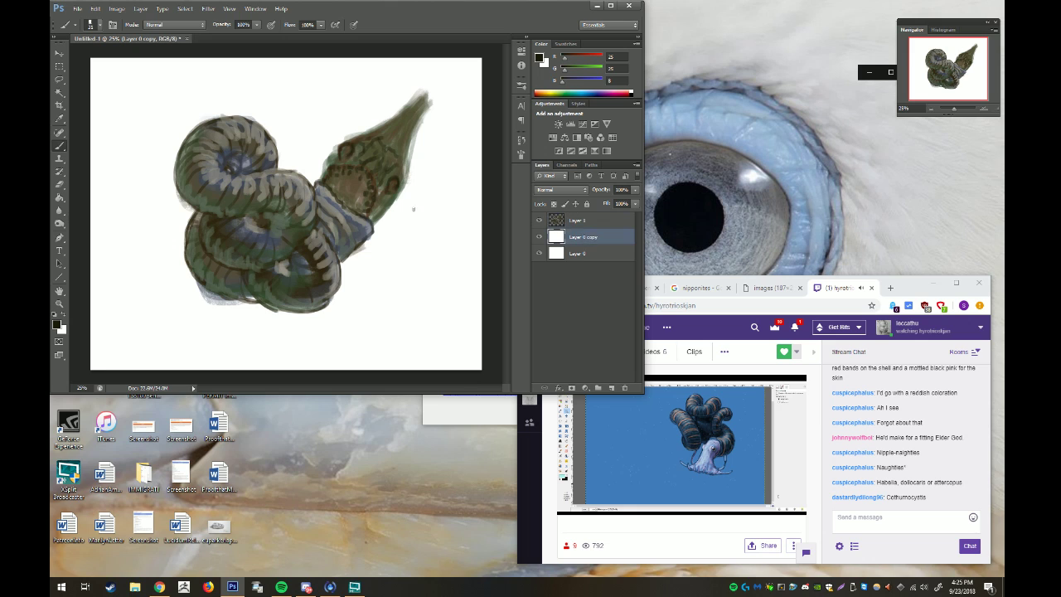
pyautogui.click(58, 325)
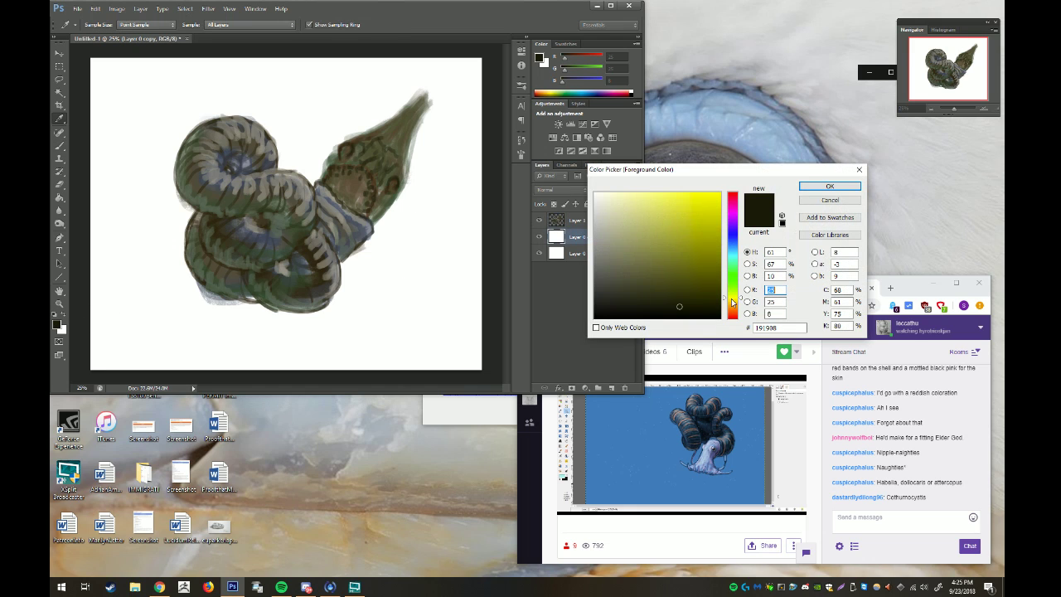
pyautogui.moveTo(732, 284); pyautogui.dragTo(732, 252)
pyautogui.moveTo(658, 268)
pyautogui.mouseDown()
pyautogui.moveTo(640, 272)
pyautogui.moveTo(688, 279)
pyautogui.moveTo(636, 252)
pyautogui.mouseUp()
pyautogui.click(734, 264)
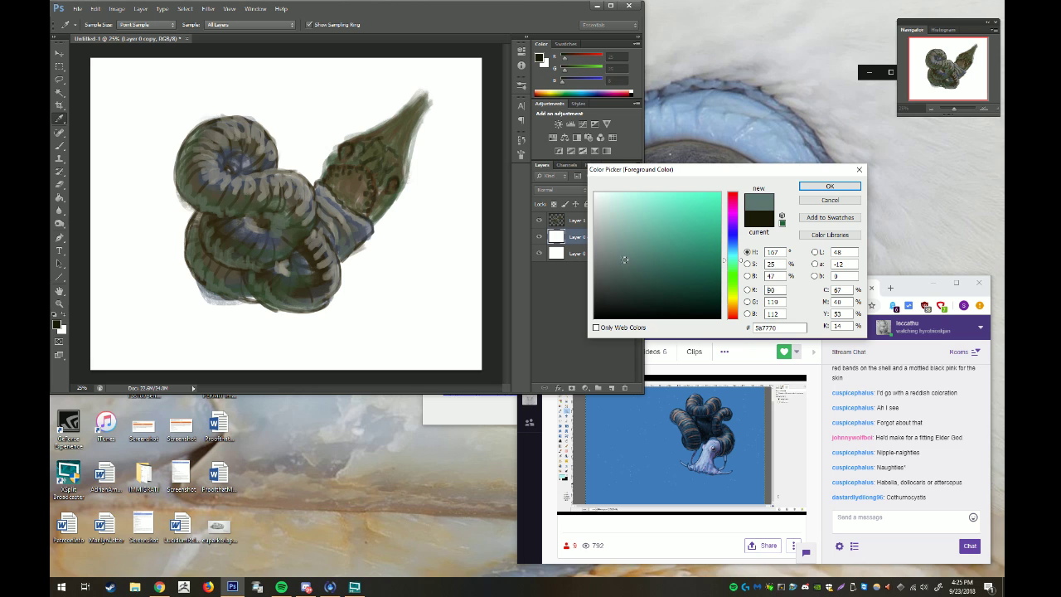
pyautogui.click(640, 250)
pyautogui.moveTo(734, 262); pyautogui.dragTo(734, 259)
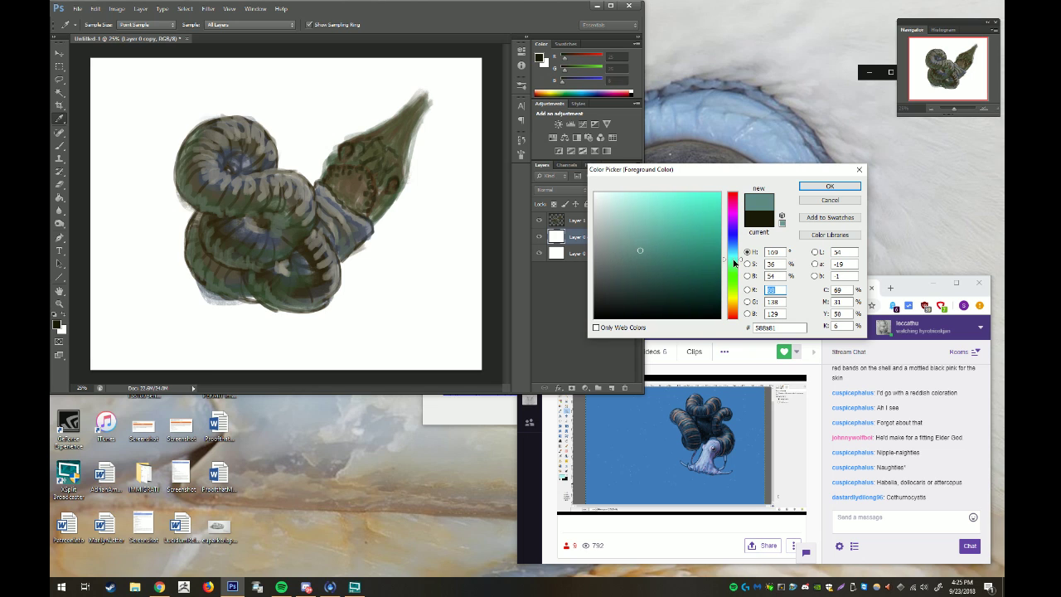
pyautogui.click(829, 189)
# Fill the white background with the muted teal using the Paint Bucket
pyautogui.press('g')
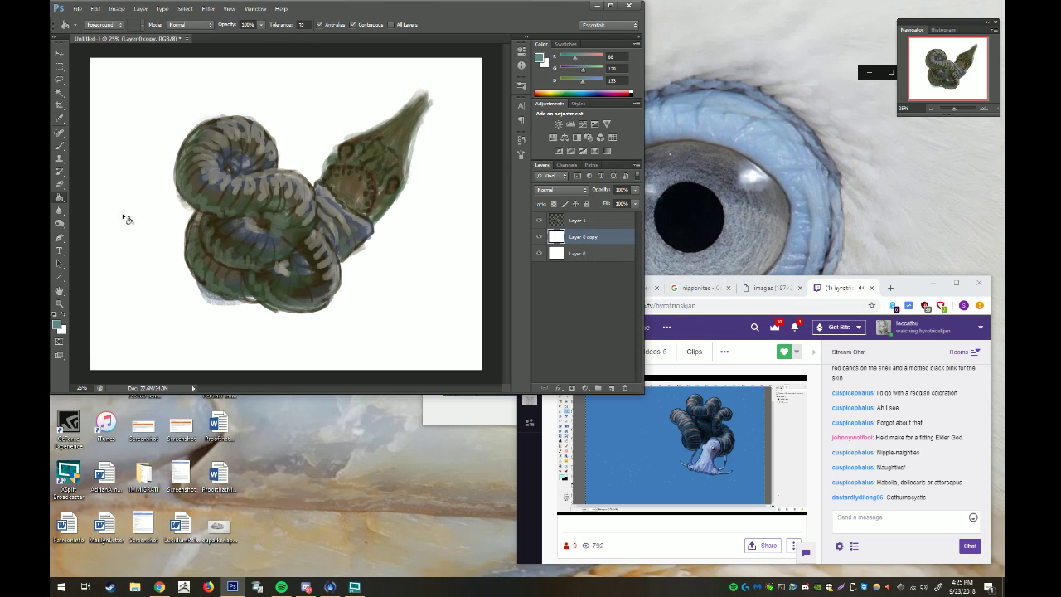
pyautogui.click(131, 242)
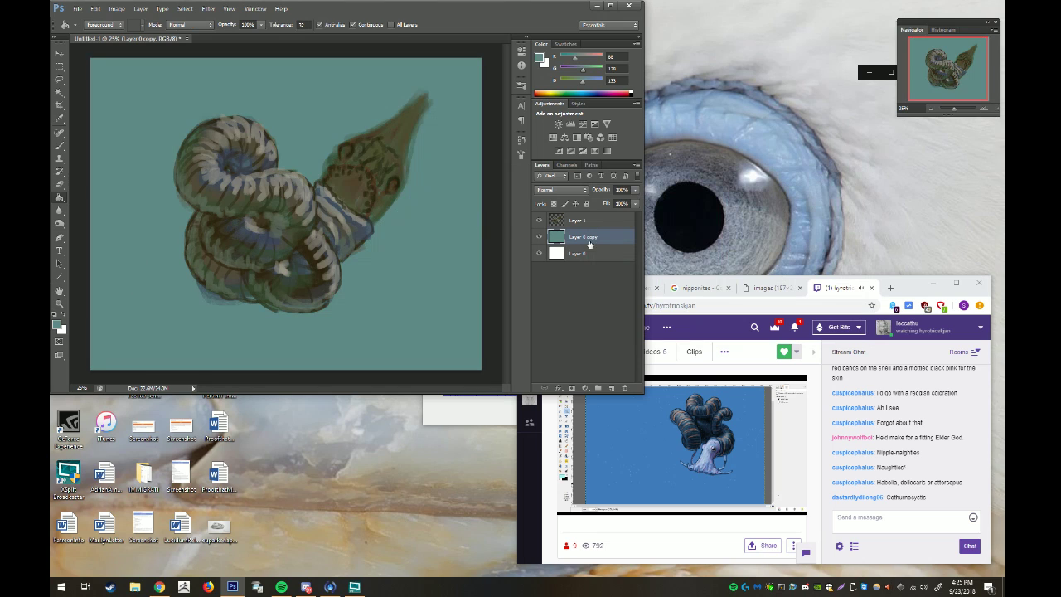
pyautogui.click(58, 325)
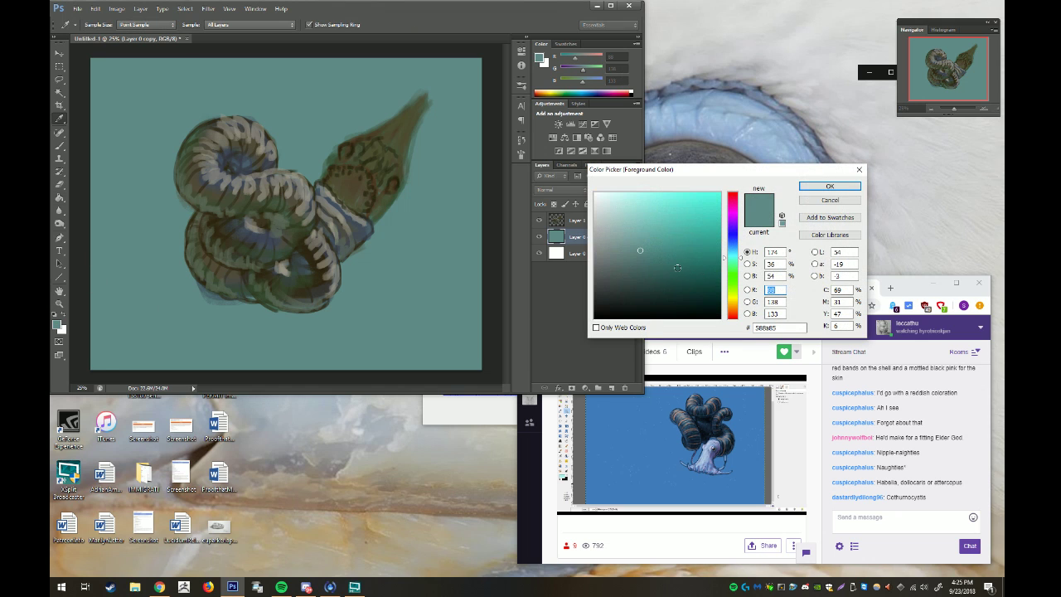
# Set the foreground to darker teal 226b63 and enlarge the brush
pyautogui.moveTo(689, 272); pyautogui.dragTo(680, 266)
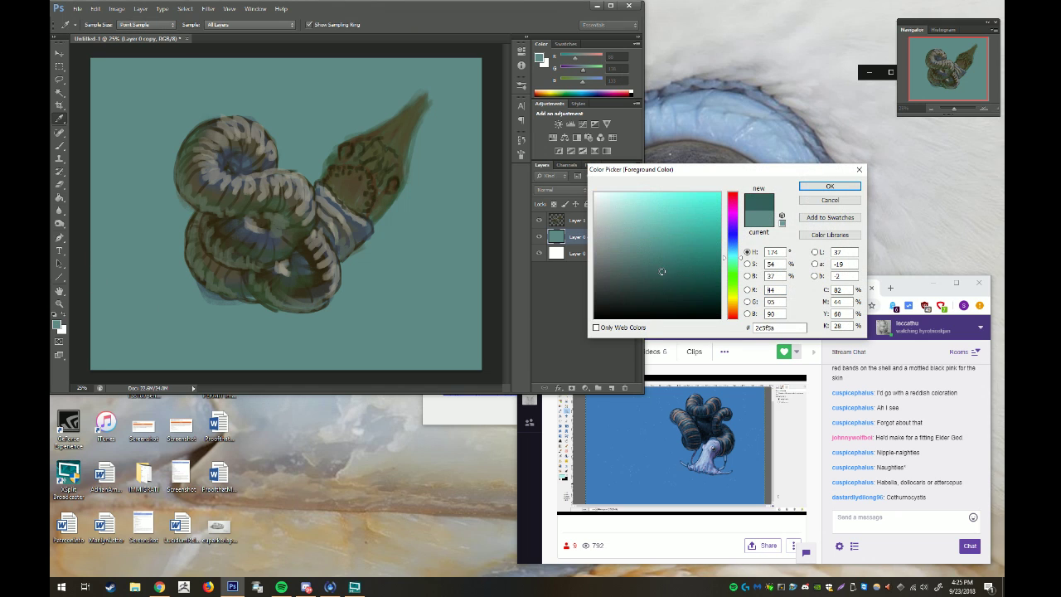
pyautogui.click(830, 186)
pyautogui.press('b')
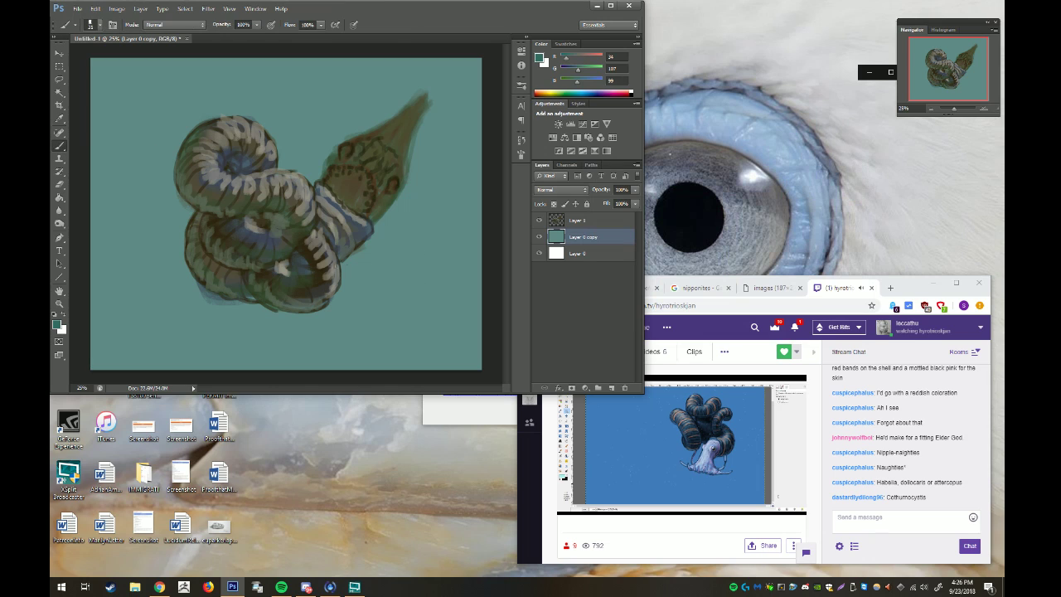
pyautogui.rightClick(435, 303)
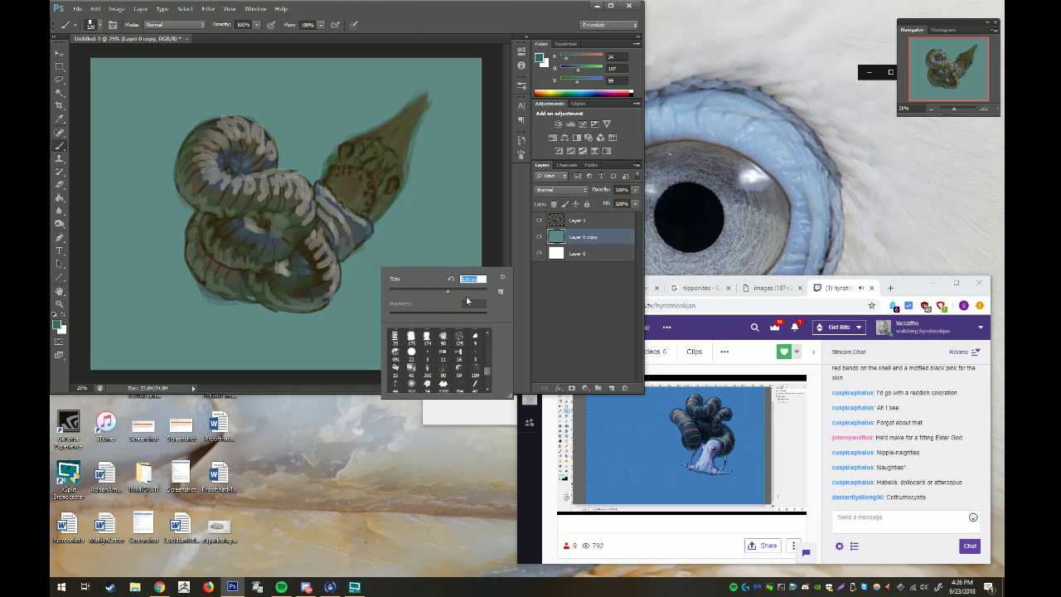
pyautogui.moveTo(465, 296); pyautogui.dragTo(461, 292)
pyautogui.click(97, 172)
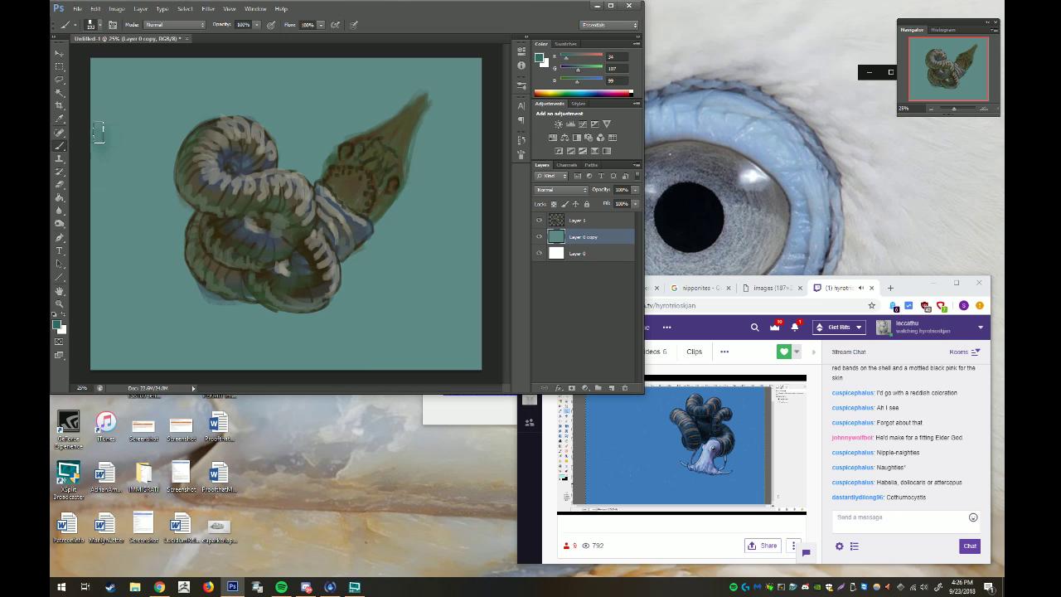
# Paint darker teal over the left and lower-left background, then activate Layer 1
pyautogui.moveTo(98, 125); pyautogui.dragTo(124, 151)
pyautogui.moveTo(110, 262); pyautogui.dragTo(124, 199)
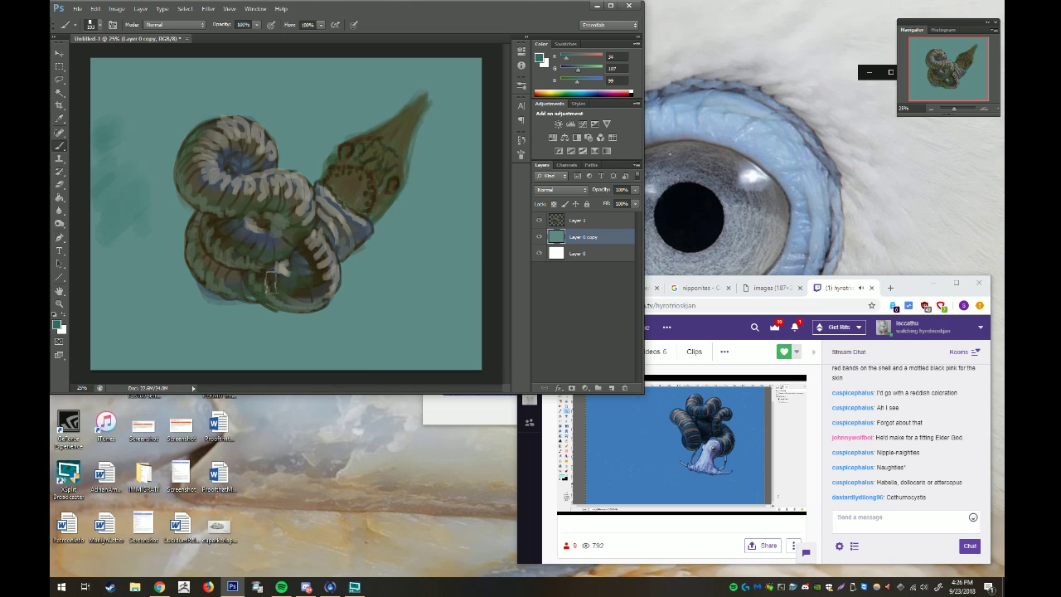
pyautogui.rightClick(252, 284)
pyautogui.click(149, 245)
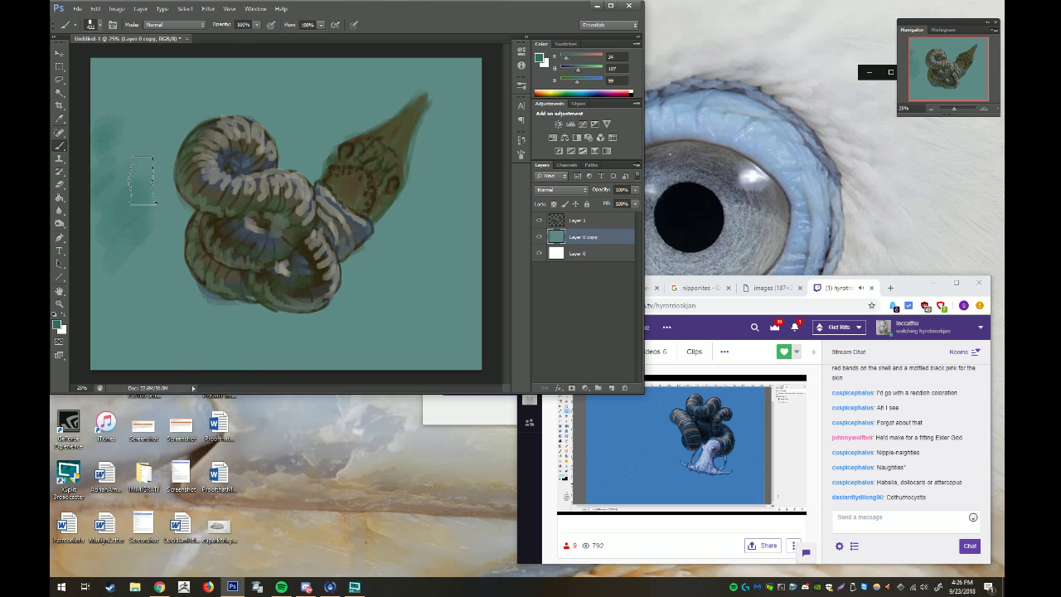
pyautogui.moveTo(116, 170); pyautogui.dragTo(124, 248)
pyautogui.moveTo(165, 207)
pyautogui.mouseDown()
pyautogui.moveTo(116, 282)
pyautogui.moveTo(178, 224)
pyautogui.mouseUp()
pyautogui.moveTo(178, 261)
pyautogui.mouseDown()
pyautogui.moveTo(137, 306)
pyautogui.moveTo(178, 332)
pyautogui.moveTo(266, 331)
pyautogui.moveTo(331, 360)
pyautogui.moveTo(332, 327)
pyautogui.moveTo(369, 282)
pyautogui.moveTo(452, 357)
pyautogui.moveTo(464, 319)
pyautogui.mouseUp()
pyautogui.moveTo(116, 288)
pyautogui.mouseDown()
pyautogui.moveTo(207, 336)
pyautogui.moveTo(182, 311)
pyautogui.moveTo(245, 354)
pyautogui.mouseUp()
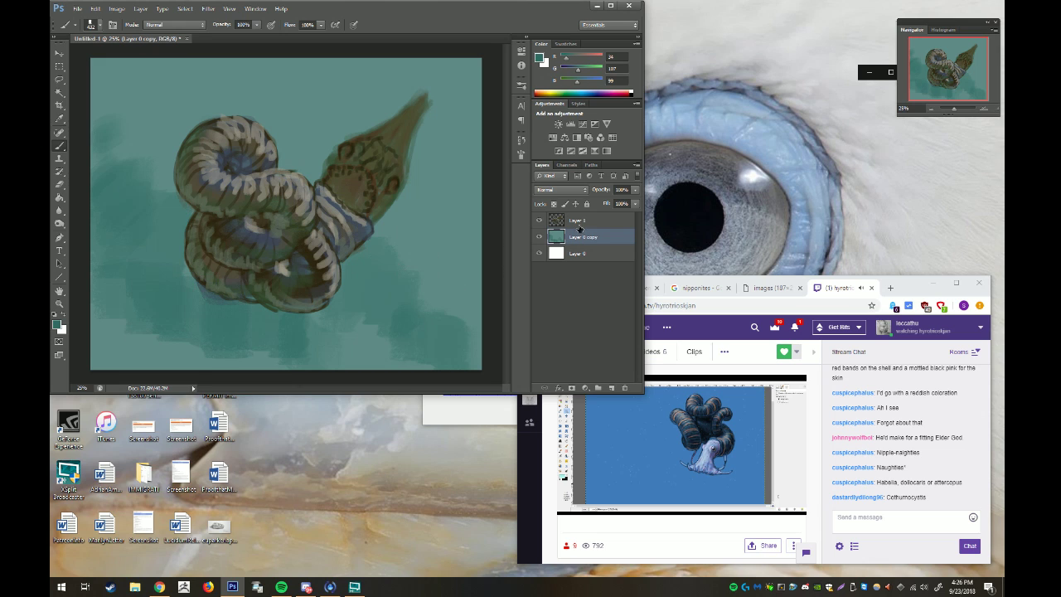
pyautogui.click(580, 221)
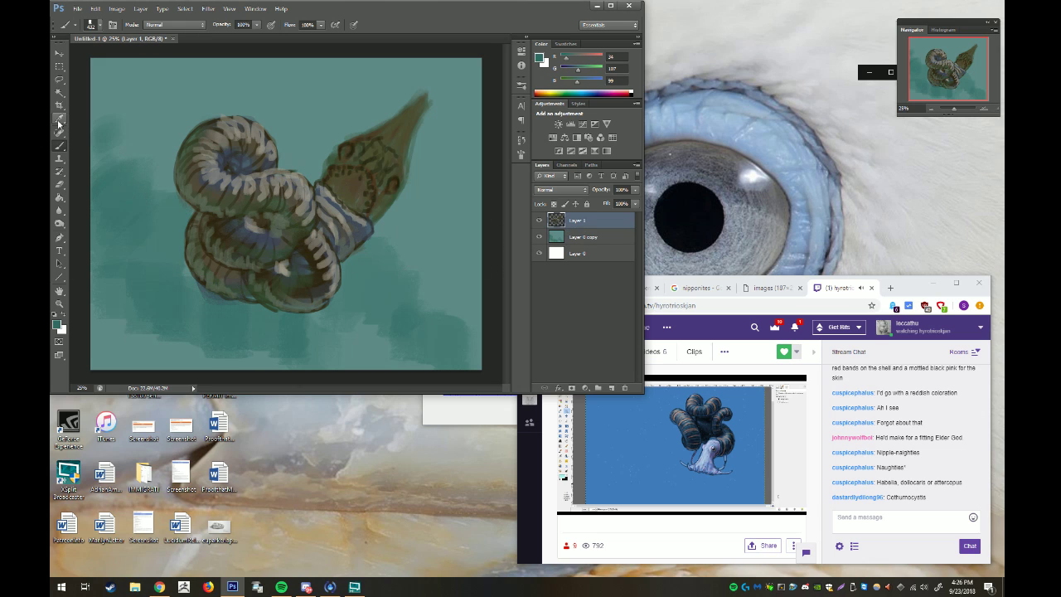
# Choose pale sage green 9cb280 as the foreground colour
pyautogui.click(59, 328)
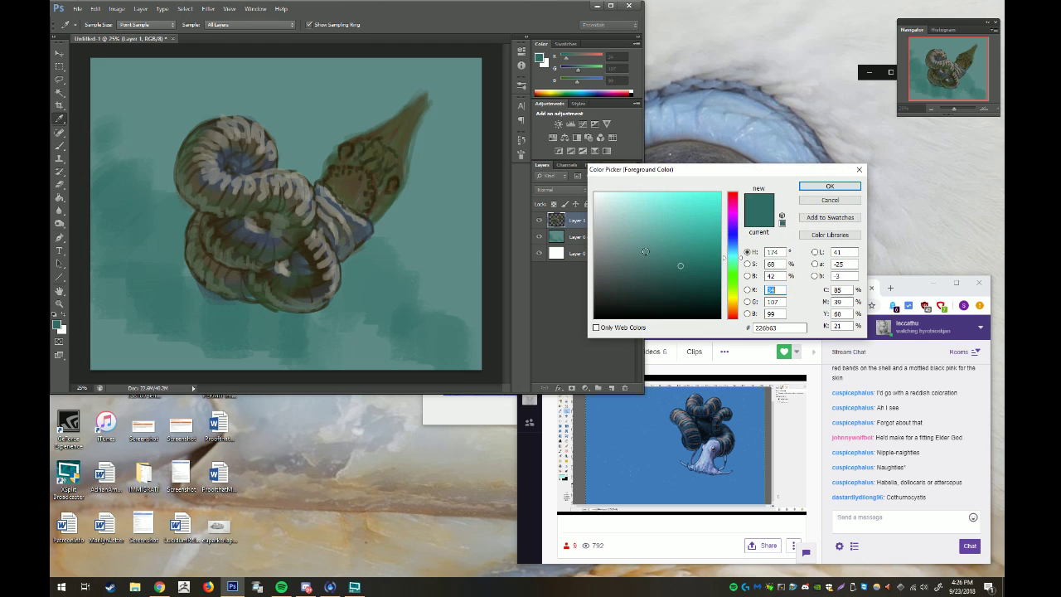
pyautogui.click(734, 297)
pyautogui.moveTo(644, 231); pyautogui.dragTo(646, 239)
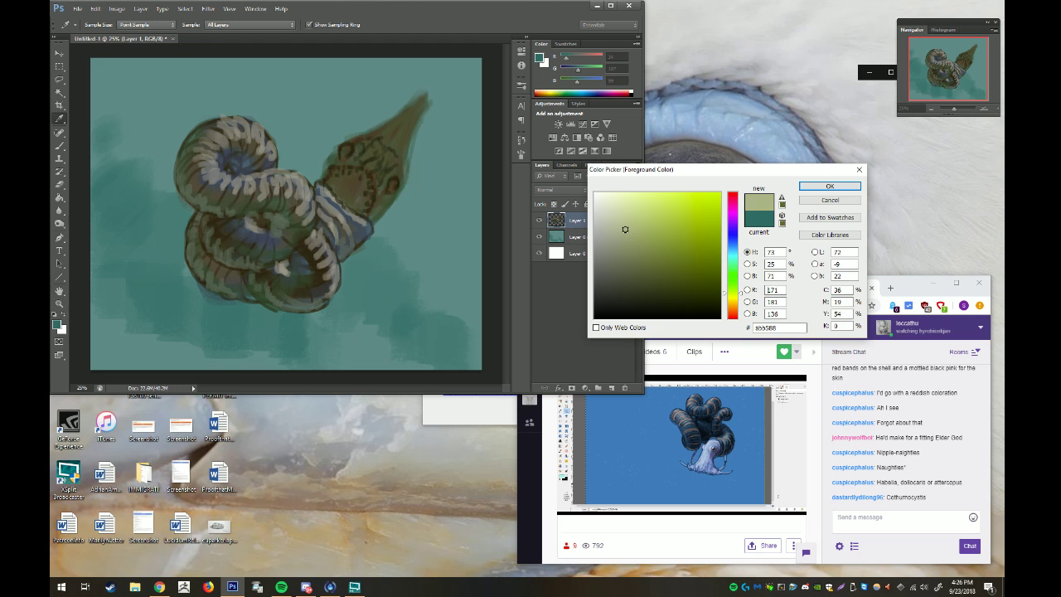
pyautogui.moveTo(731, 294); pyautogui.dragTo(732, 288)
pyautogui.moveTo(643, 223); pyautogui.dragTo(629, 230)
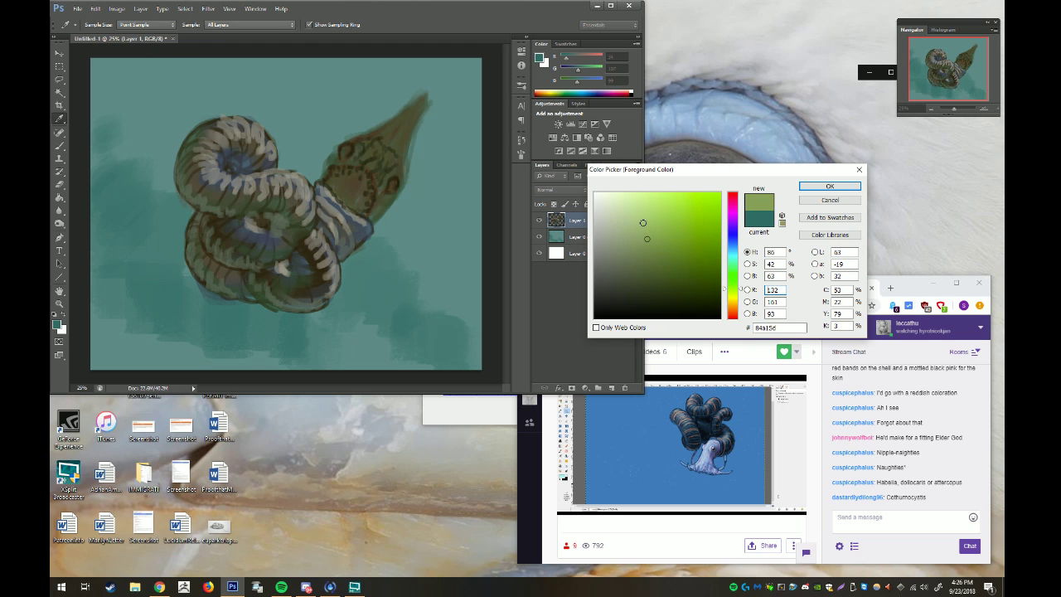
pyautogui.click(830, 186)
# Shrink the brush and paint a light highlight stroke along the creature's cone
pyautogui.press('b')
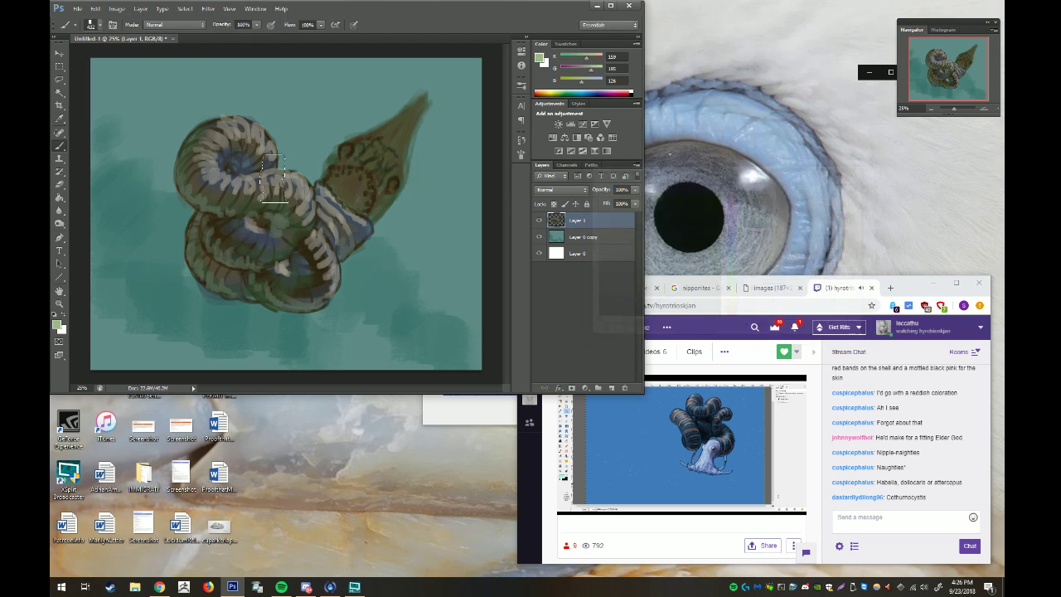
pyautogui.rightClick(429, 171)
pyautogui.click(451, 191)
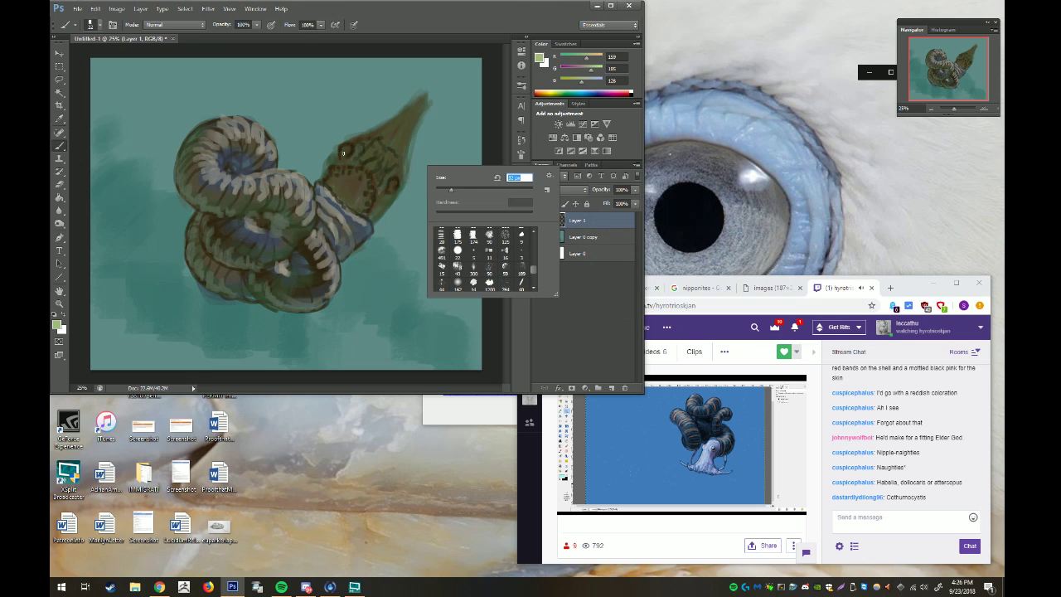
pyautogui.click(344, 150)
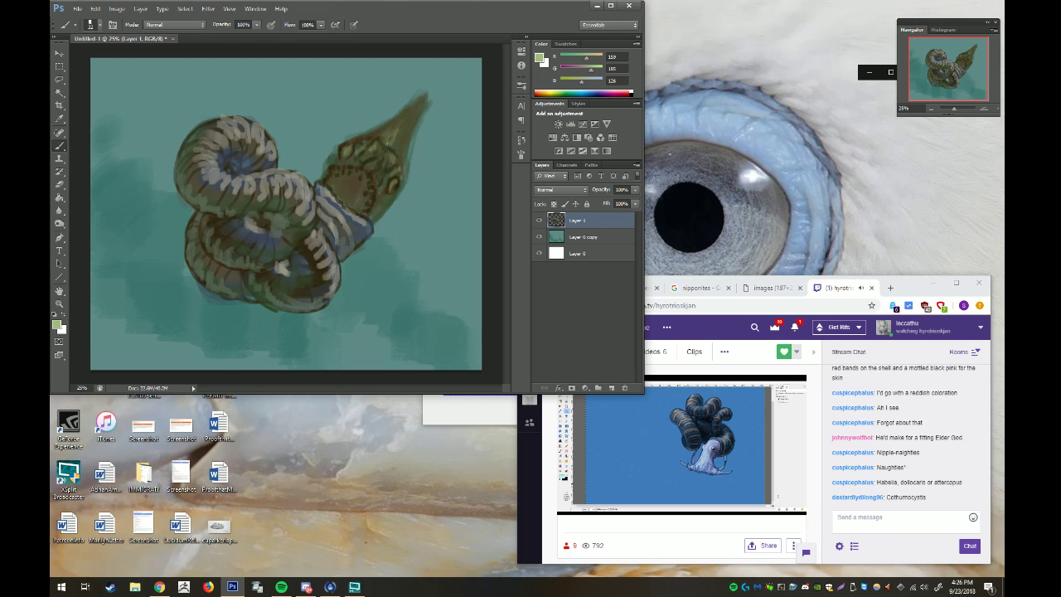
pyautogui.moveTo(386, 142)
pyautogui.mouseDown()
pyautogui.moveTo(411, 125)
pyautogui.moveTo(362, 146)
pyautogui.mouseUp()
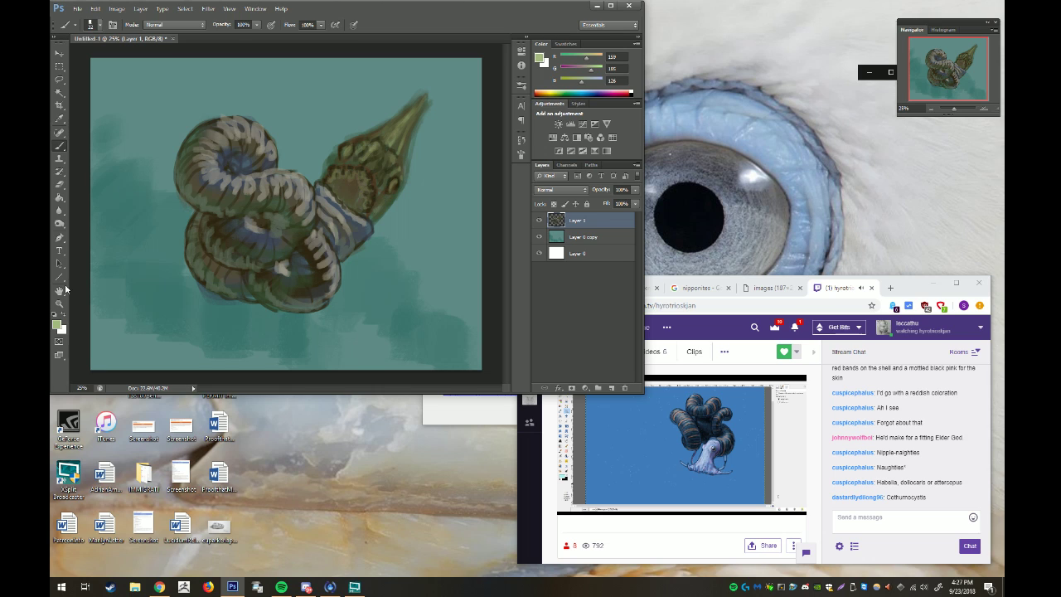
# Pick brown 957640 and paint it on the cone's tip
pyautogui.click(57, 325)
pyautogui.click(733, 306)
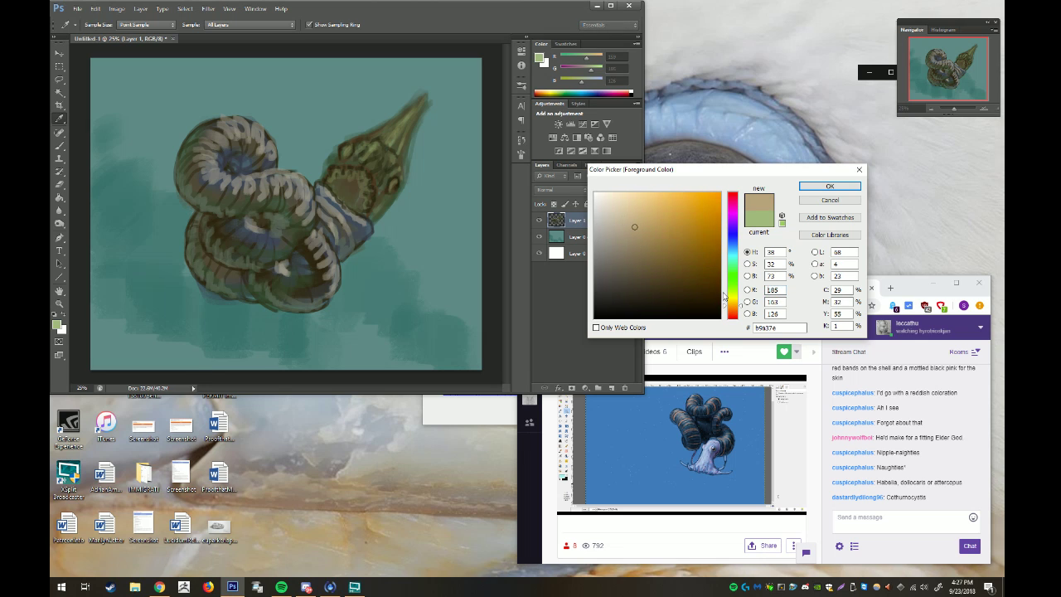
pyautogui.moveTo(660, 249); pyautogui.dragTo(665, 245)
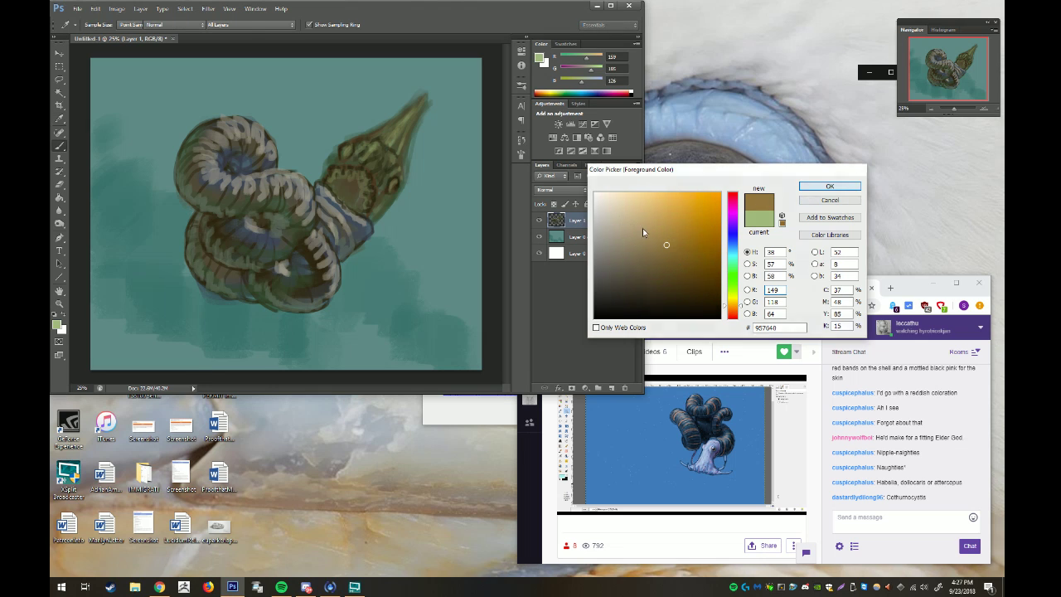
pyautogui.press('Return')
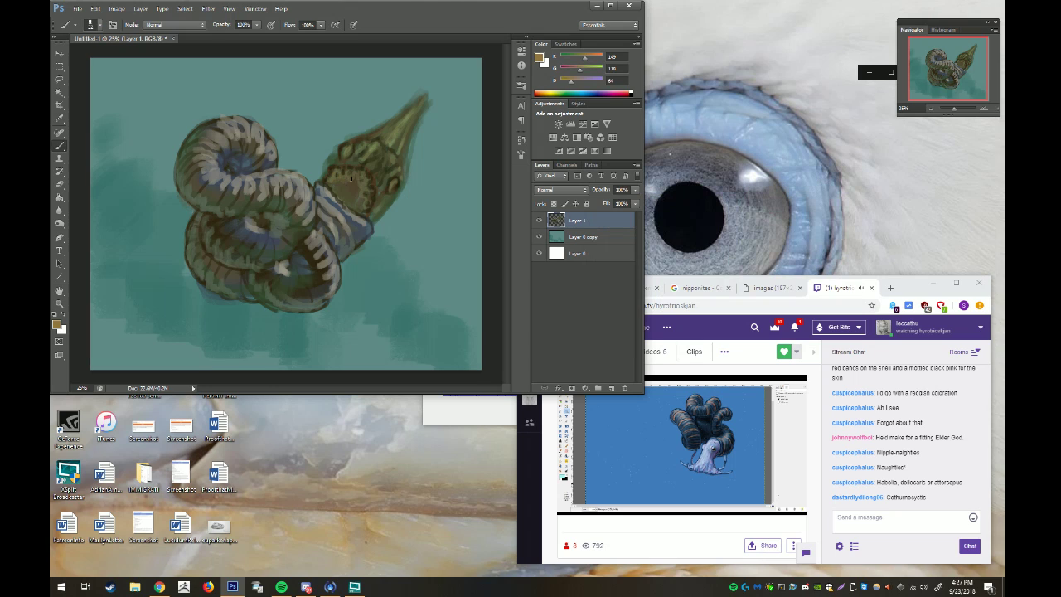
pyautogui.moveTo(351, 178)
pyautogui.mouseDown()
pyautogui.moveTo(354, 189)
pyautogui.moveTo(337, 184)
pyautogui.moveTo(358, 182)
pyautogui.moveTo(359, 205)
pyautogui.mouseUp()
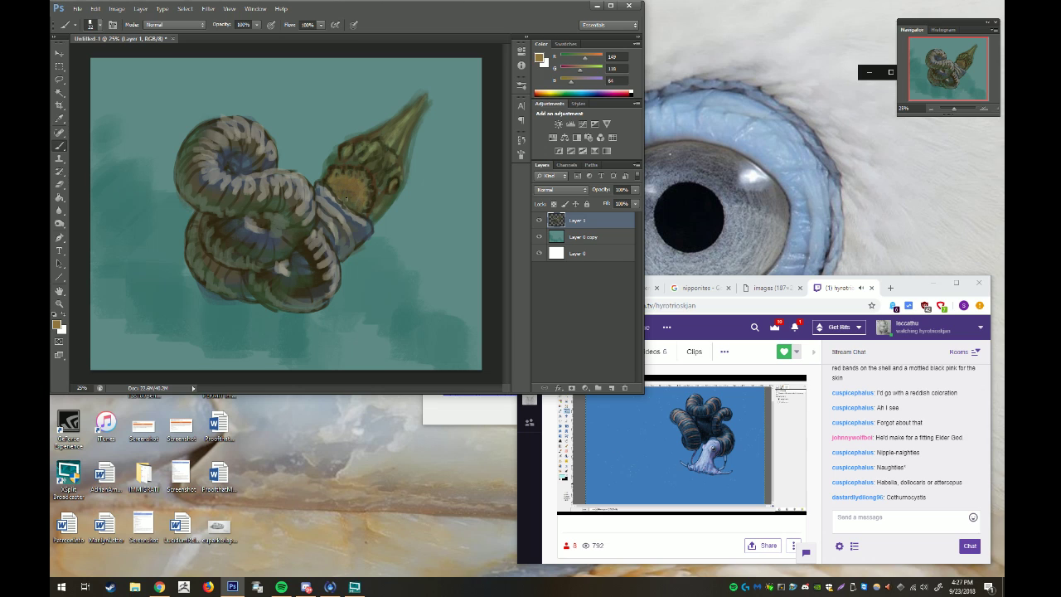
# Choose a dark brown and add orange-brown strokes on the cone
pyautogui.click(57, 324)
pyautogui.click(708, 274)
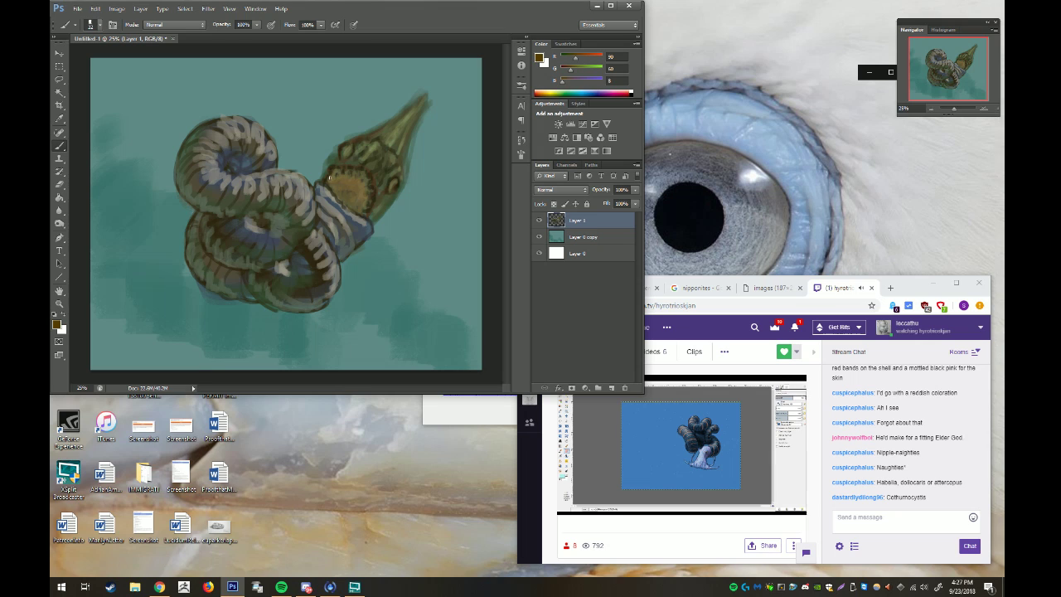
pyautogui.moveTo(342, 174)
pyautogui.mouseDown()
pyautogui.moveTo(362, 183)
pyautogui.moveTo(363, 196)
pyautogui.moveTo(336, 188)
pyautogui.moveTo(366, 202)
pyautogui.mouseUp()
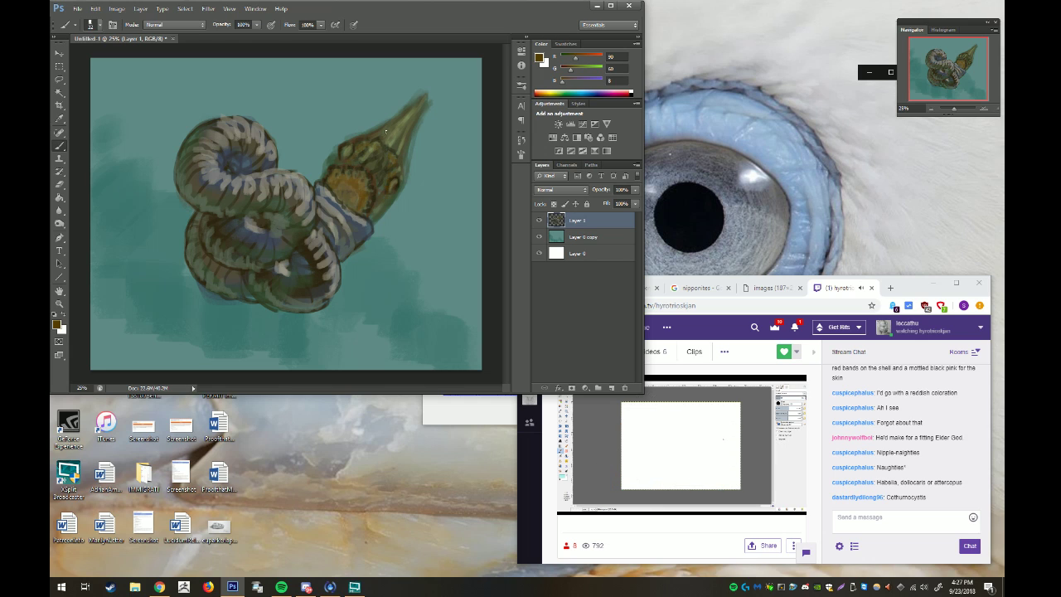
# Set the foreground colour to dark green 1a7028
pyautogui.click(57, 325)
pyautogui.moveTo(733, 306); pyautogui.dragTo(733, 273)
pyautogui.click(682, 241)
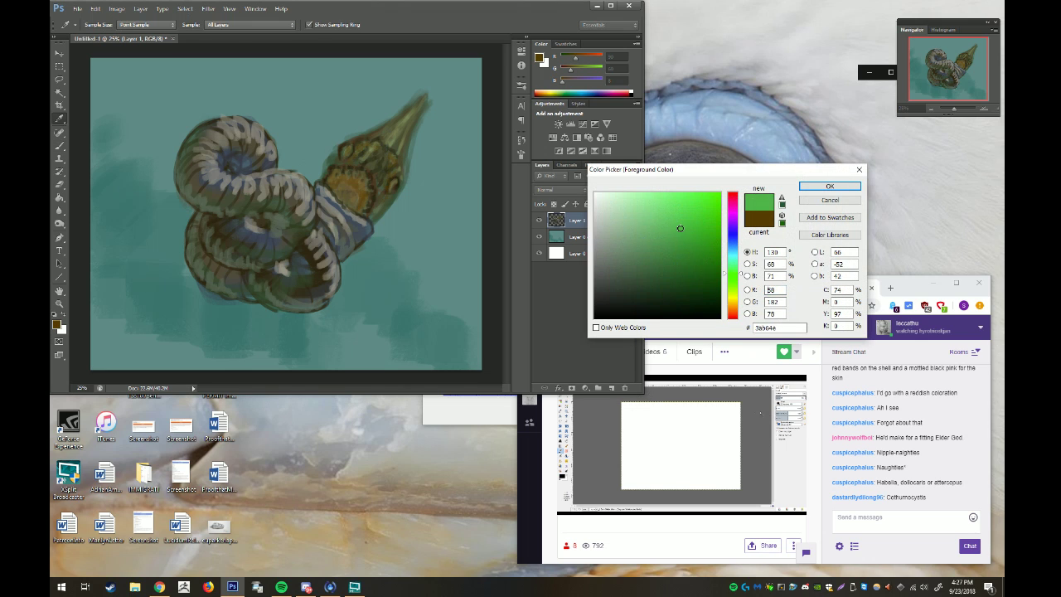
pyautogui.moveTo(682, 242); pyautogui.dragTo(691, 263)
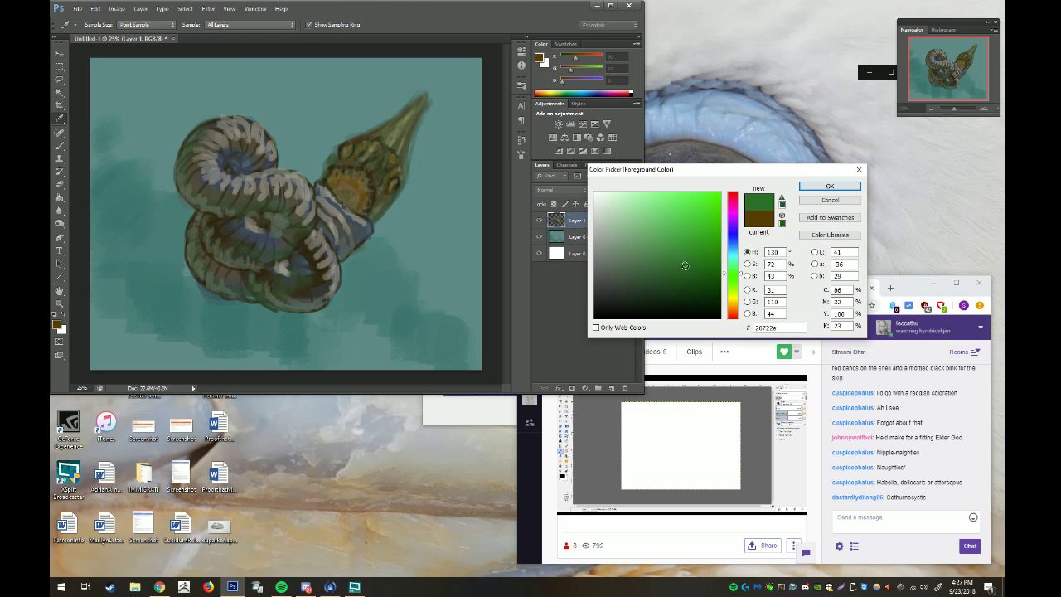
pyautogui.click(810, 191)
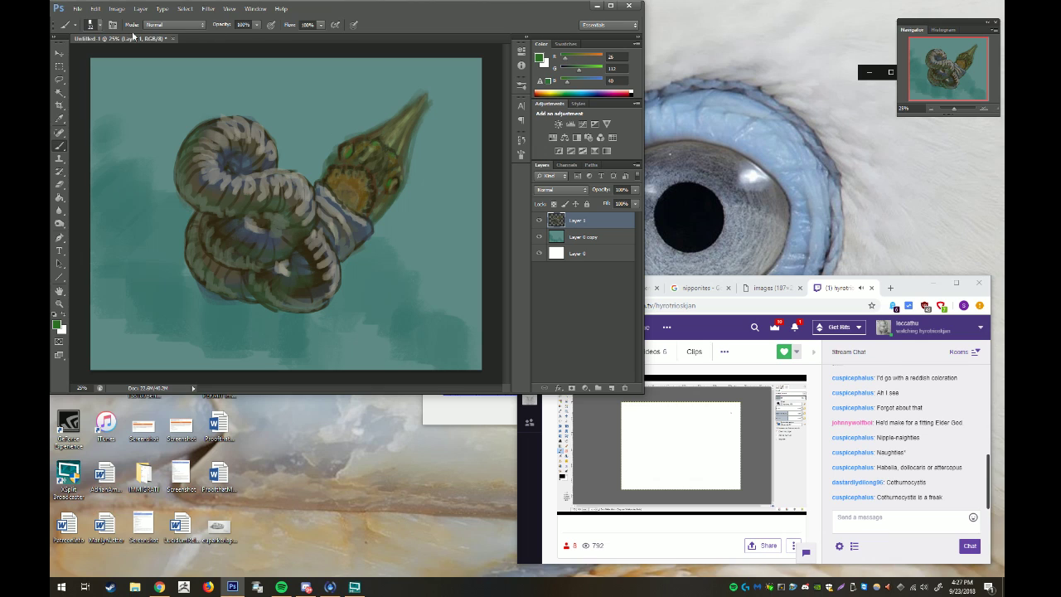
# Duplicate Layer 0 to the top, add empty Layer 2, and start selecting the species name in chat
pyautogui.click(584, 254)
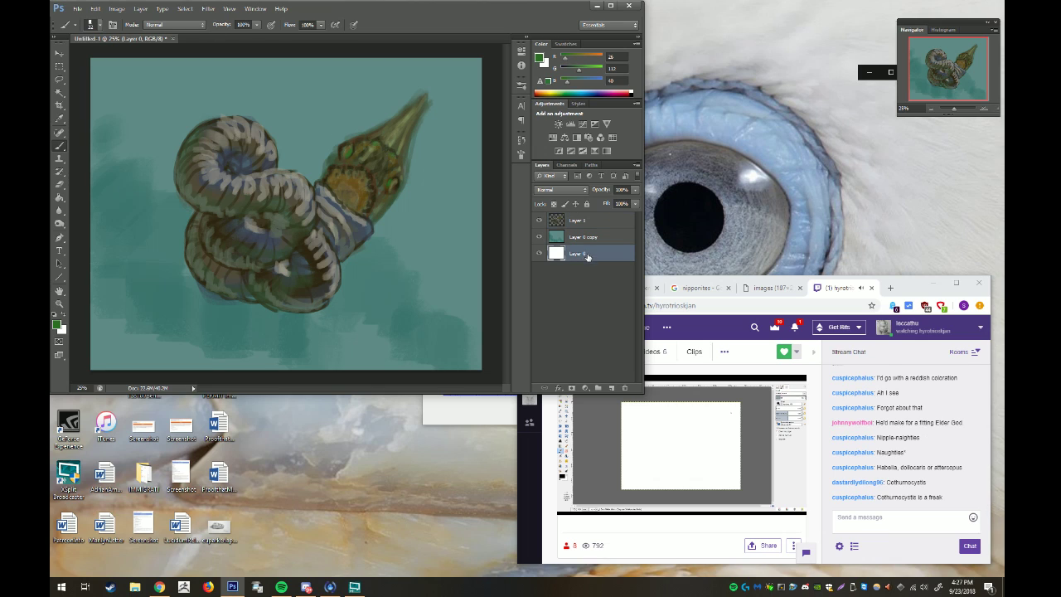
pyautogui.rightClick(591, 256)
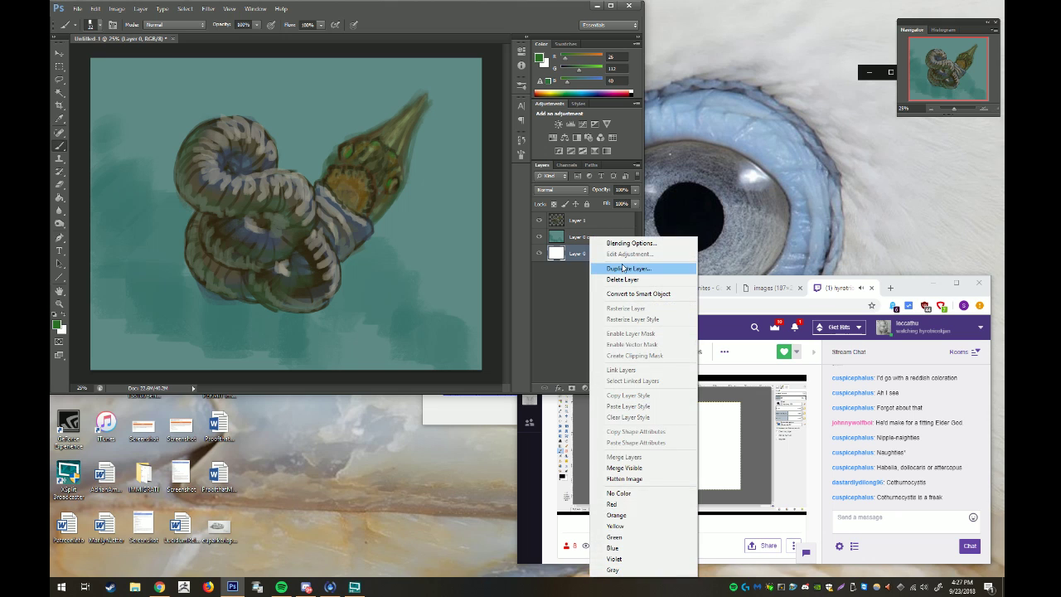
pyautogui.click(623, 268)
pyautogui.click(612, 183)
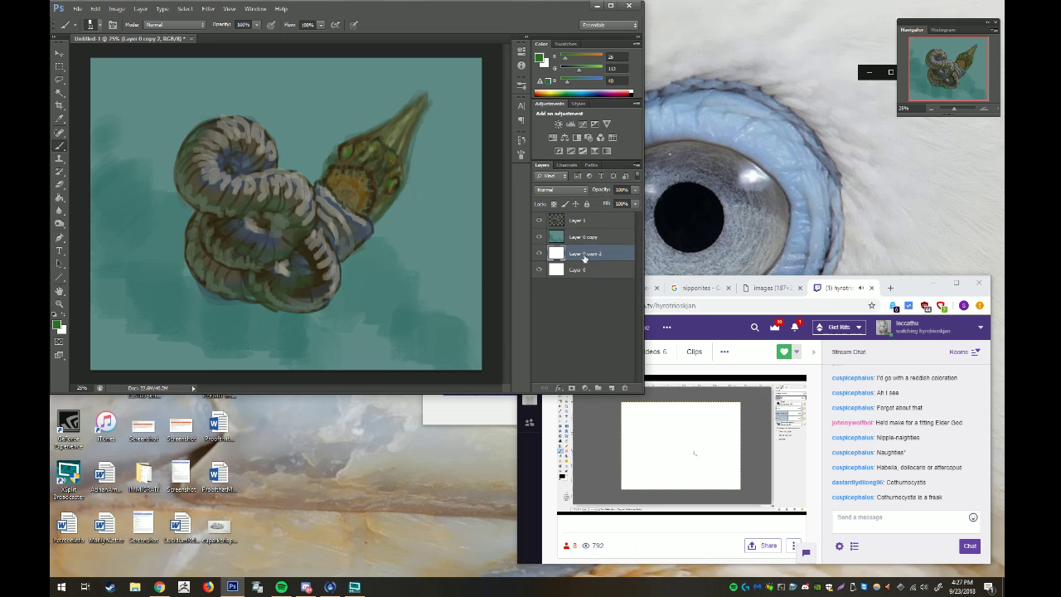
pyautogui.moveTo(586, 256); pyautogui.dragTo(585, 214)
pyautogui.click(609, 389)
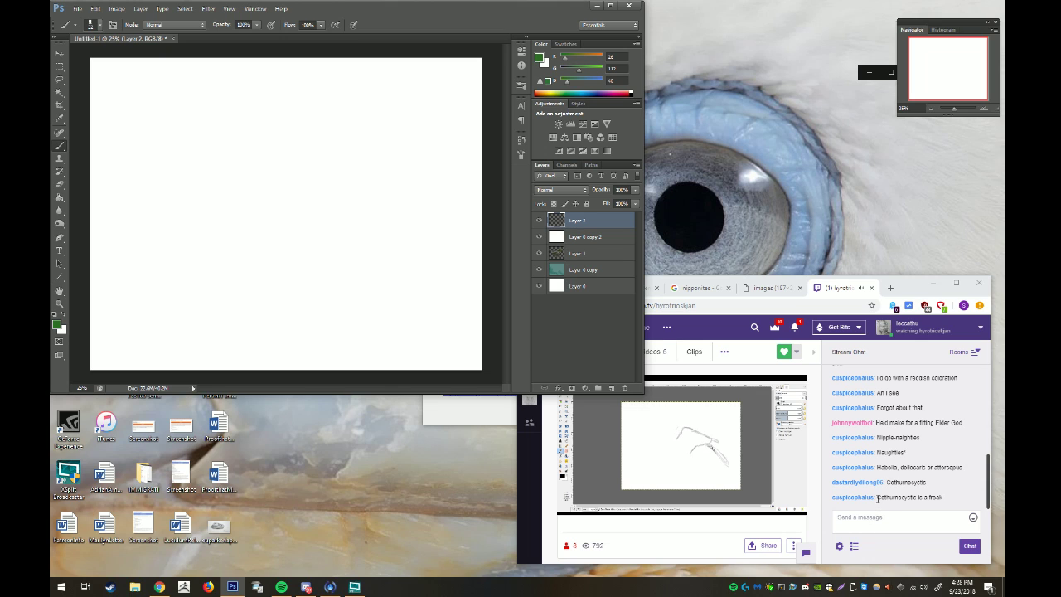
pyautogui.moveTo(878, 498)
pyautogui.mouseDown()
pyautogui.moveTo(909, 501)
pyautogui.moveTo(877, 498)
pyautogui.mouseUp()
pyautogui.click(916, 503)
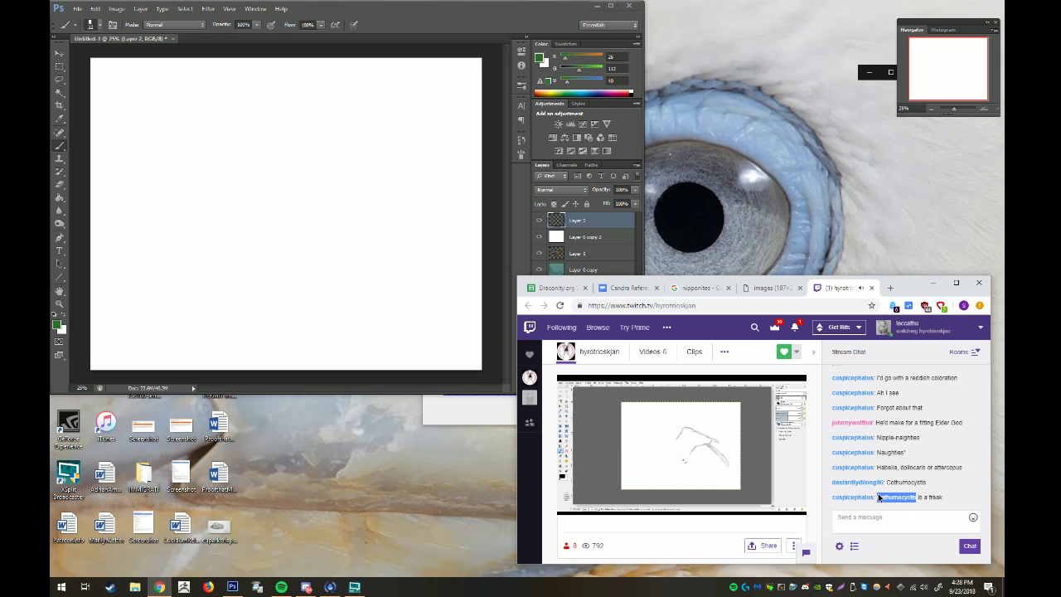
# Copy 'Cothurnocystis' from the chat and Google-search it from the address bar
pyautogui.rightClick(887, 502)
pyautogui.click(867, 507)
pyautogui.click(775, 287)
pyautogui.click(734, 305)
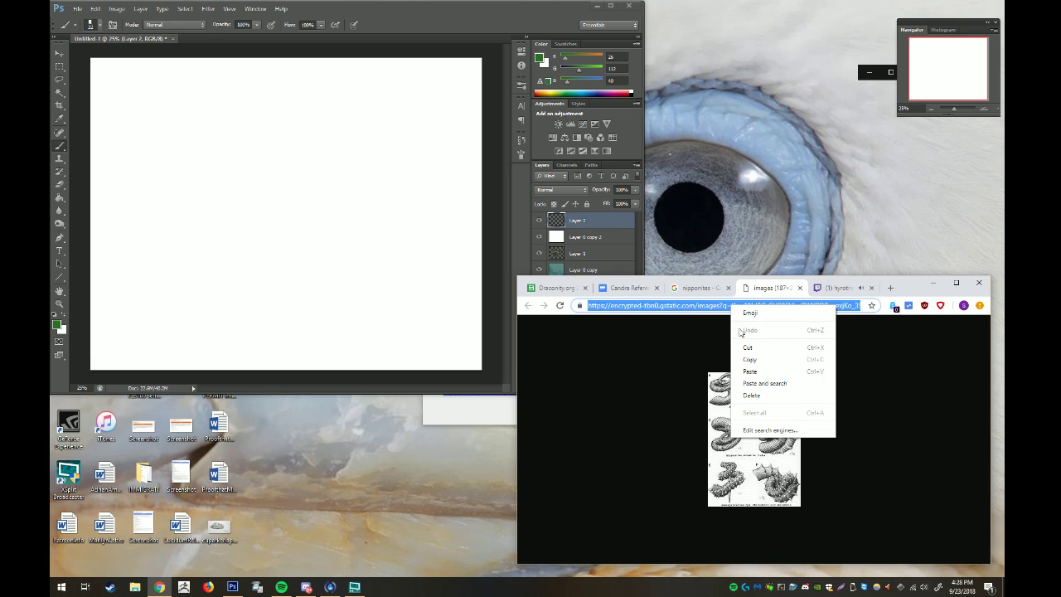
pyautogui.rightClick(732, 305)
pyautogui.click(761, 383)
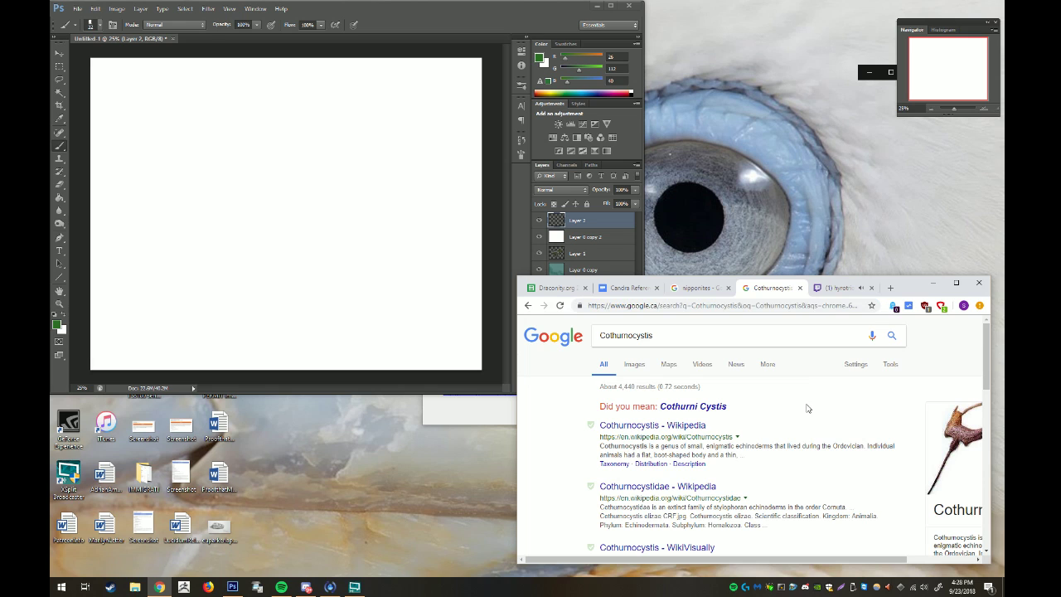
# Read the Cothurnocystidae Wikipedia article, then return to the search results
pyautogui.moveTo(812, 560); pyautogui.dragTo(906, 560)
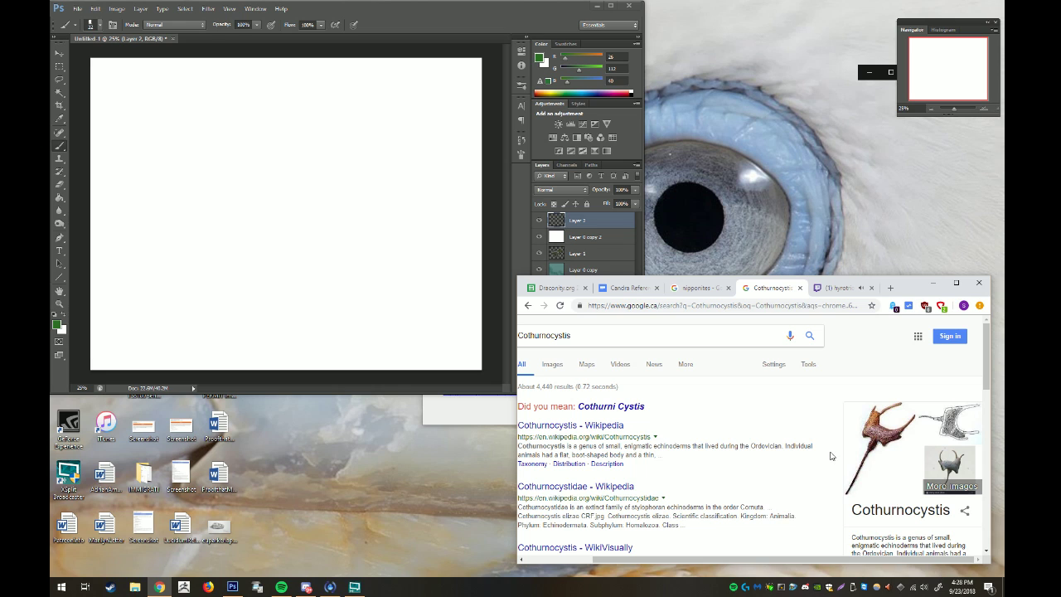
pyautogui.scroll(-1, 831, 455)
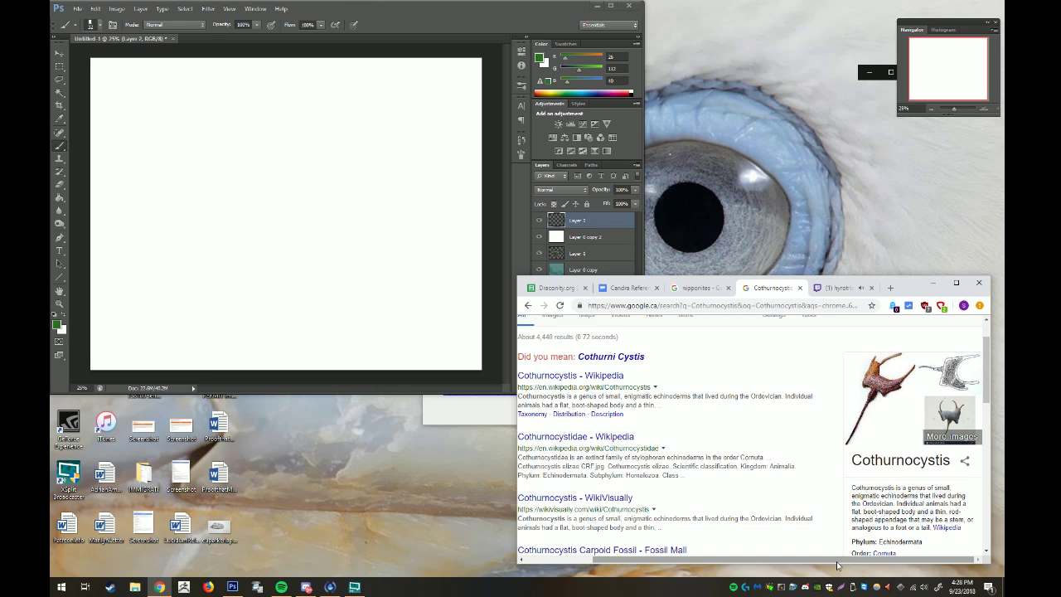
pyautogui.moveTo(838, 559); pyautogui.dragTo(754, 559)
pyautogui.click(674, 437)
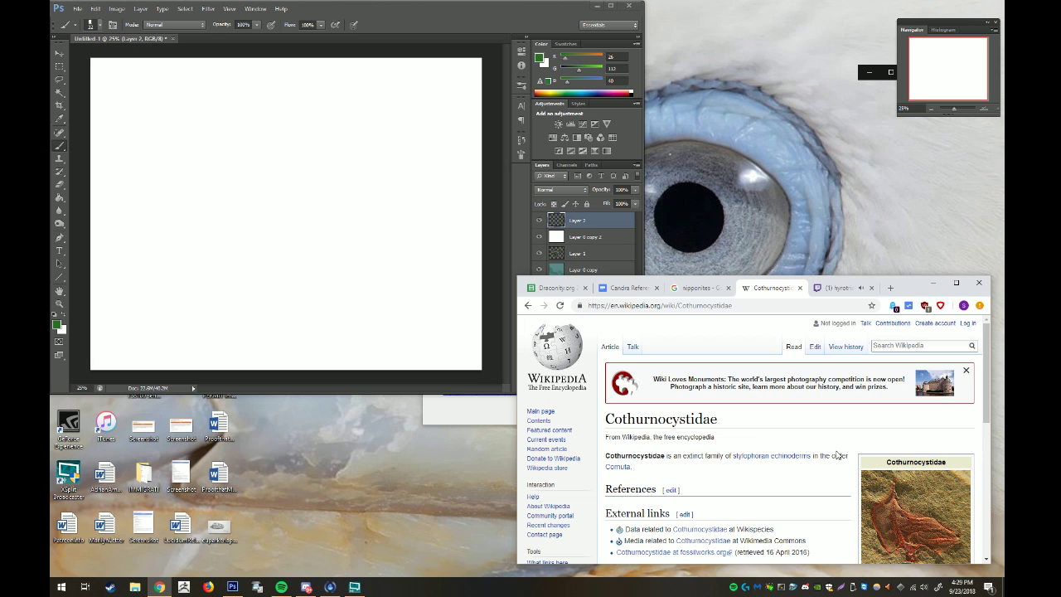
pyautogui.scroll(-2, 854, 448)
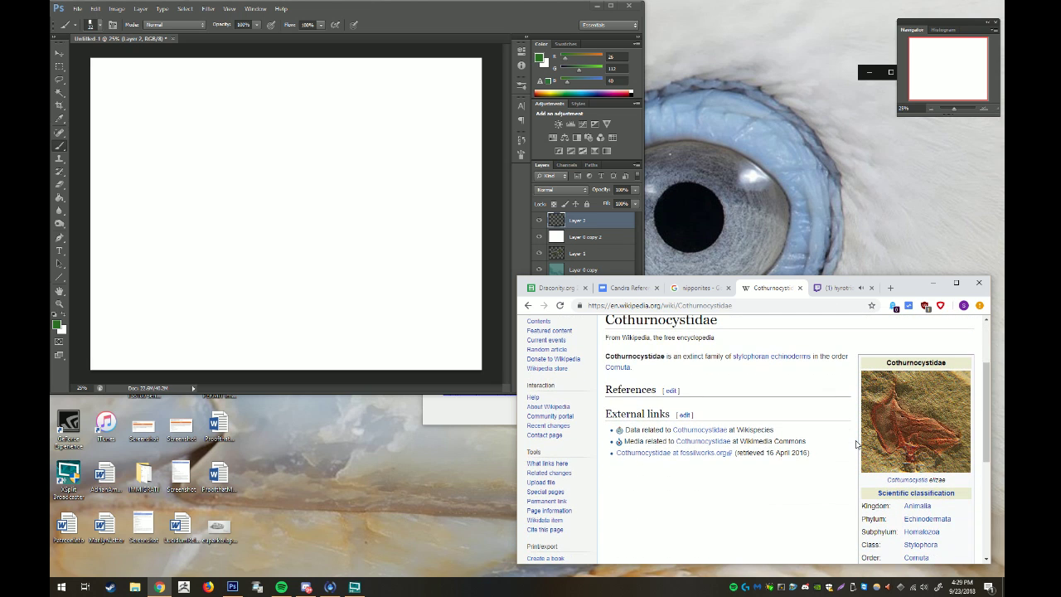
pyautogui.scroll(-5, 857, 445)
pyautogui.scroll(5, 846, 426)
pyautogui.scroll(2, 833, 410)
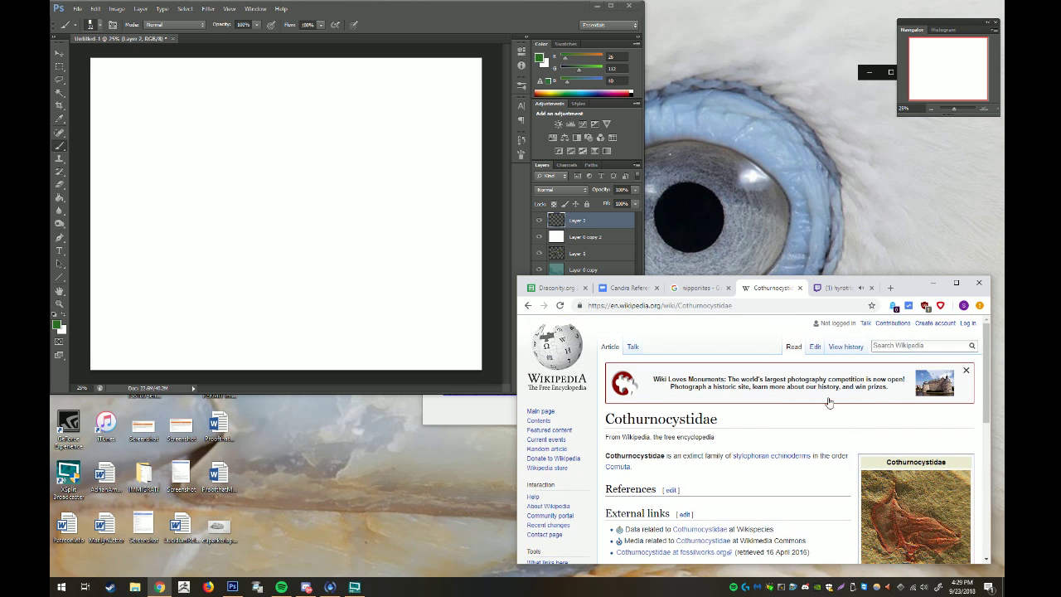
pyautogui.click(528, 305)
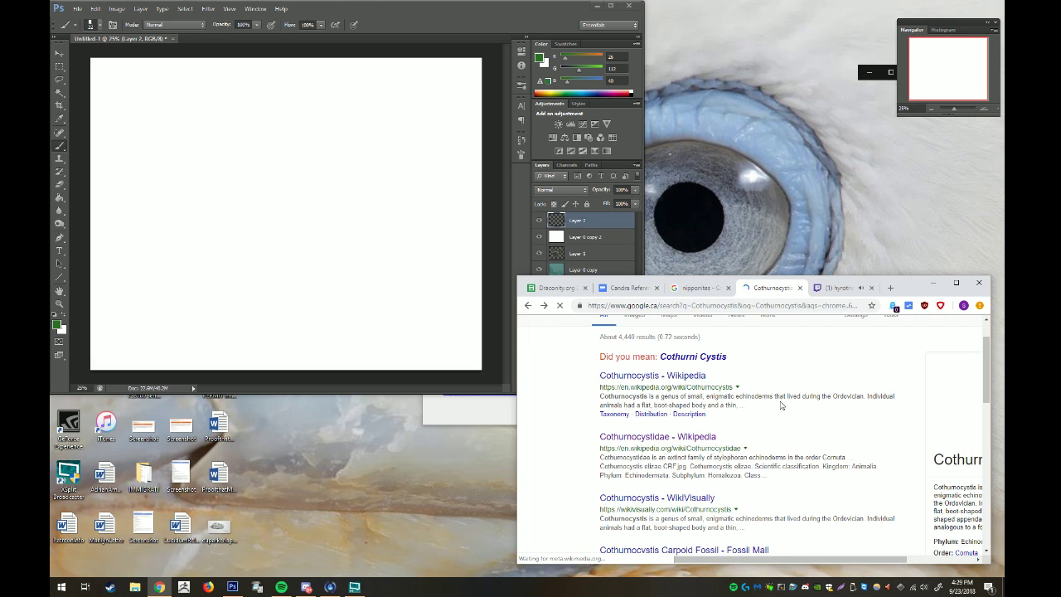
# Browse Google Images for Cothurnocystis and open a large preview of the anatomy diagram
pyautogui.scroll(1, 780, 406)
pyautogui.click(634, 367)
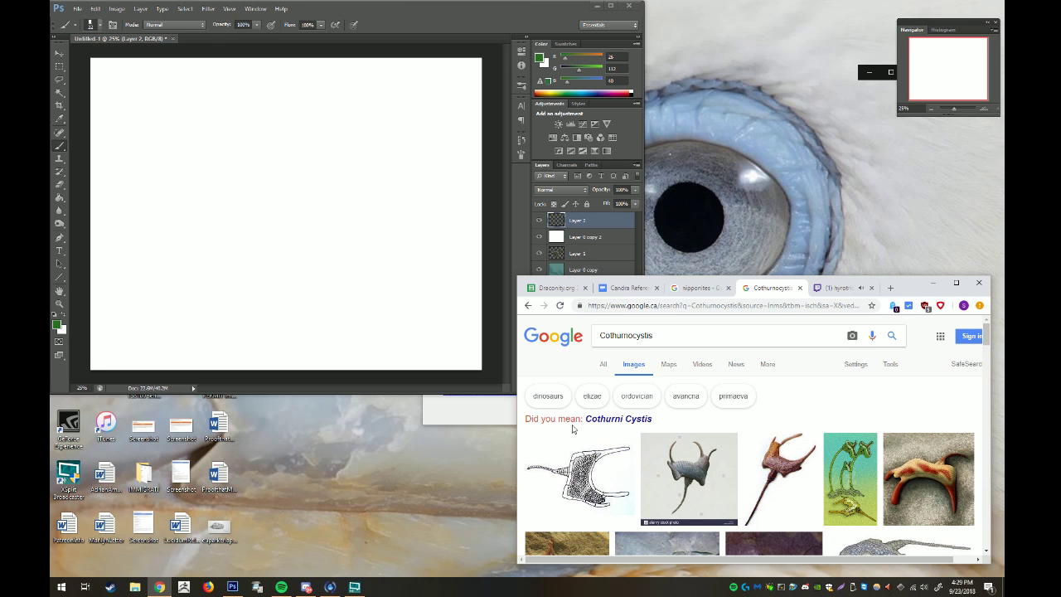
pyautogui.scroll(-2, 982, 412)
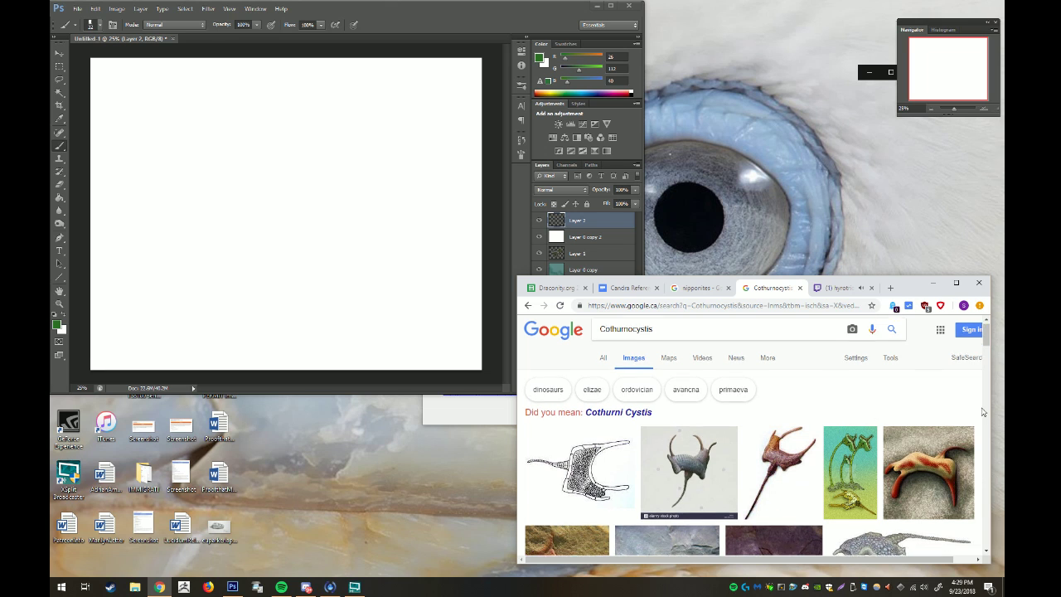
pyautogui.scroll(-2, 982, 412)
pyautogui.scroll(-1, 983, 412)
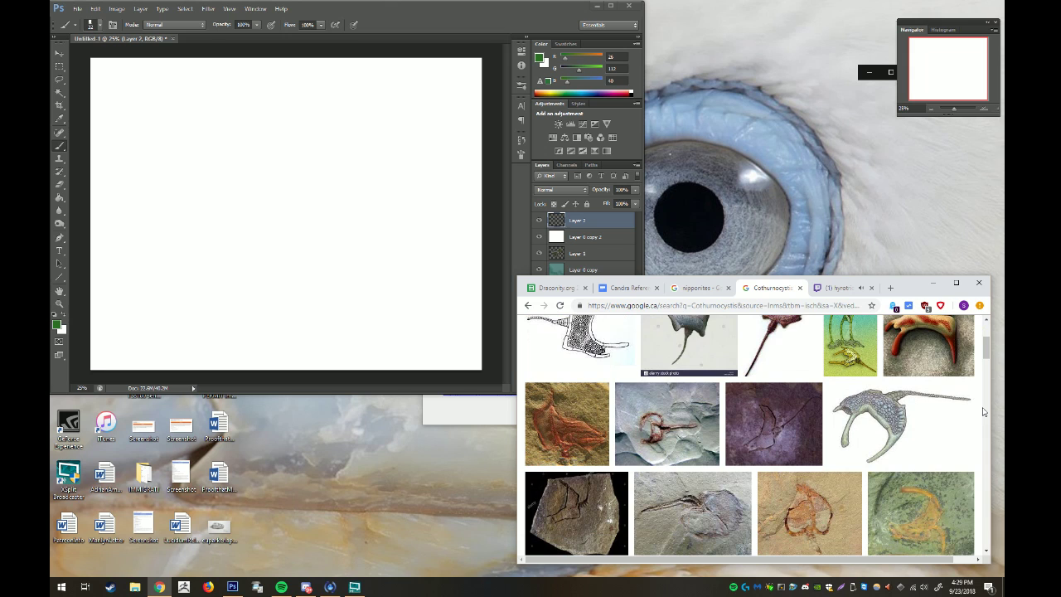
pyautogui.scroll(-1, 982, 411)
pyautogui.scroll(-1, 983, 412)
pyautogui.scroll(-1, 982, 412)
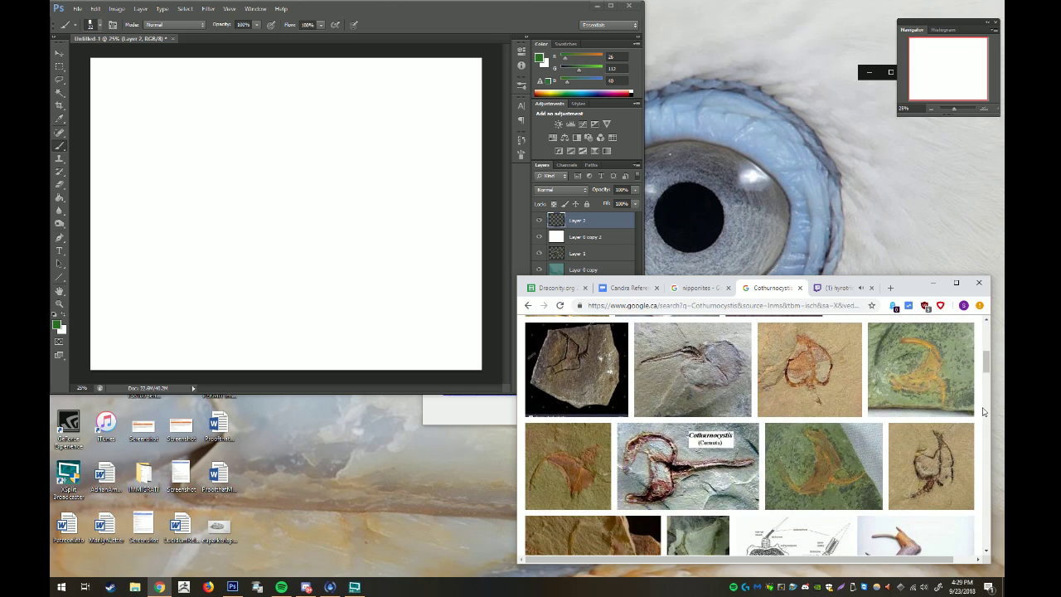
pyautogui.scroll(-1, 982, 412)
pyautogui.scroll(-1, 982, 412)
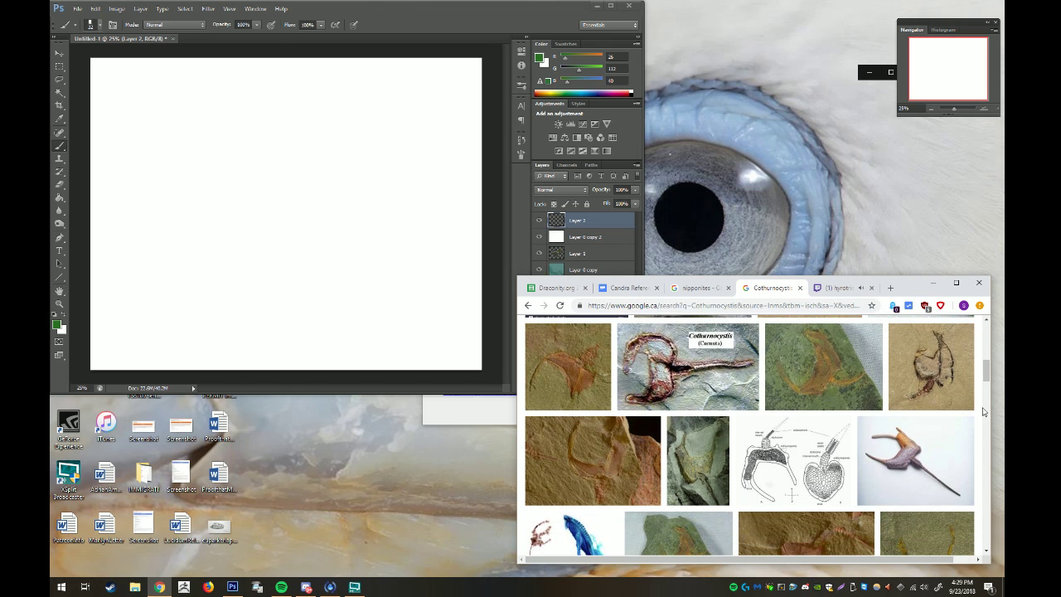
pyautogui.click(811, 447)
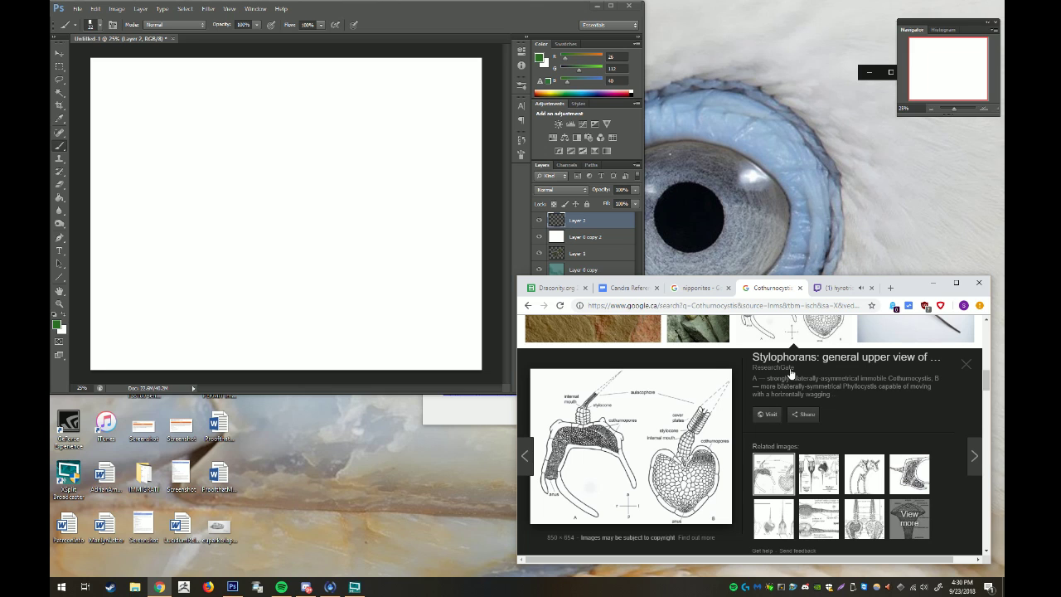
pyautogui.click(825, 290)
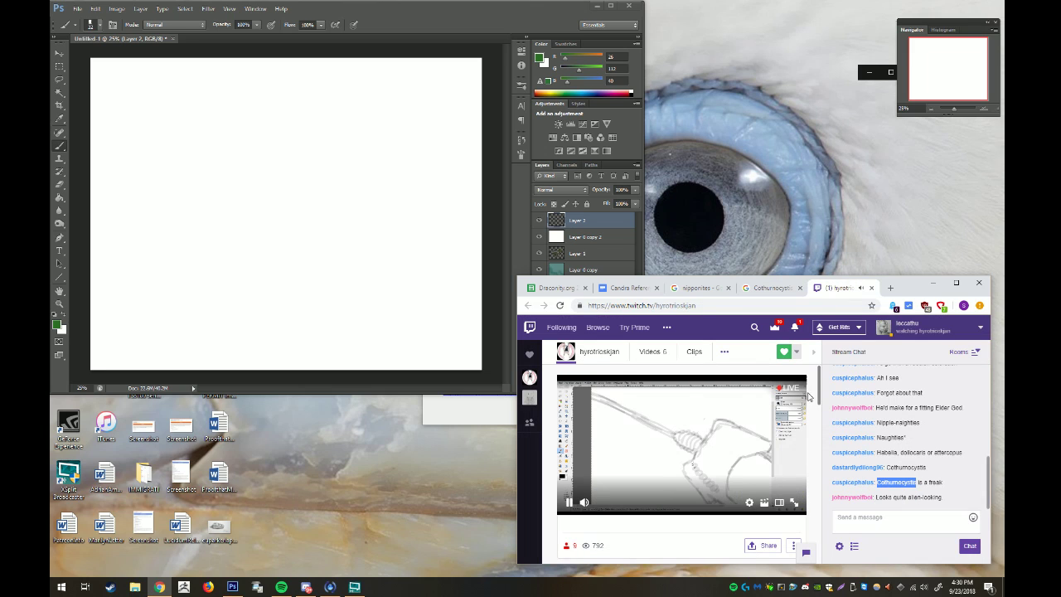
pyautogui.click(931, 497)
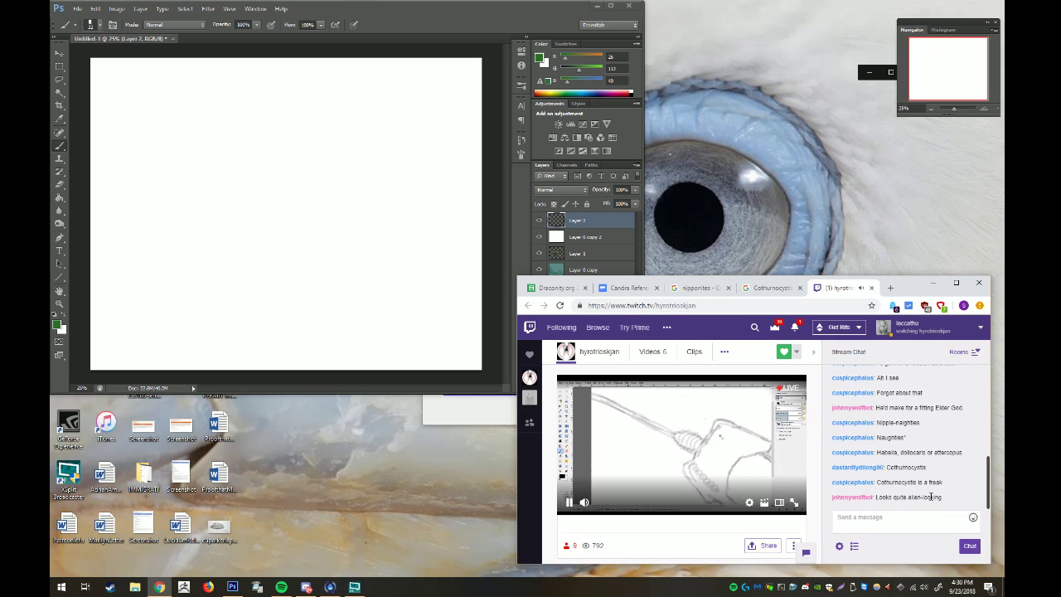
pyautogui.click(765, 287)
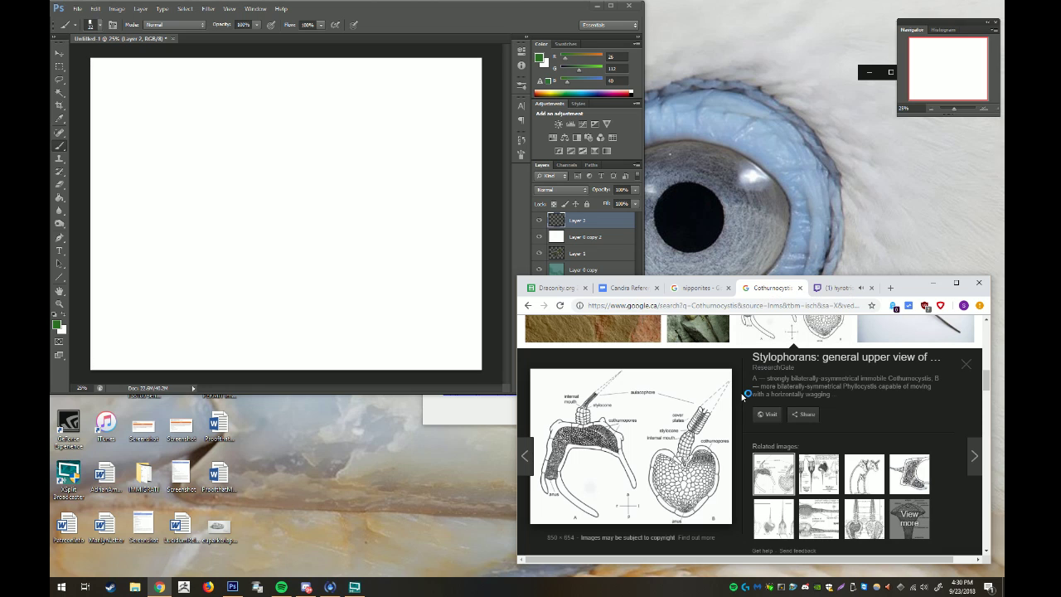
pyautogui.scroll(2, 743, 396)
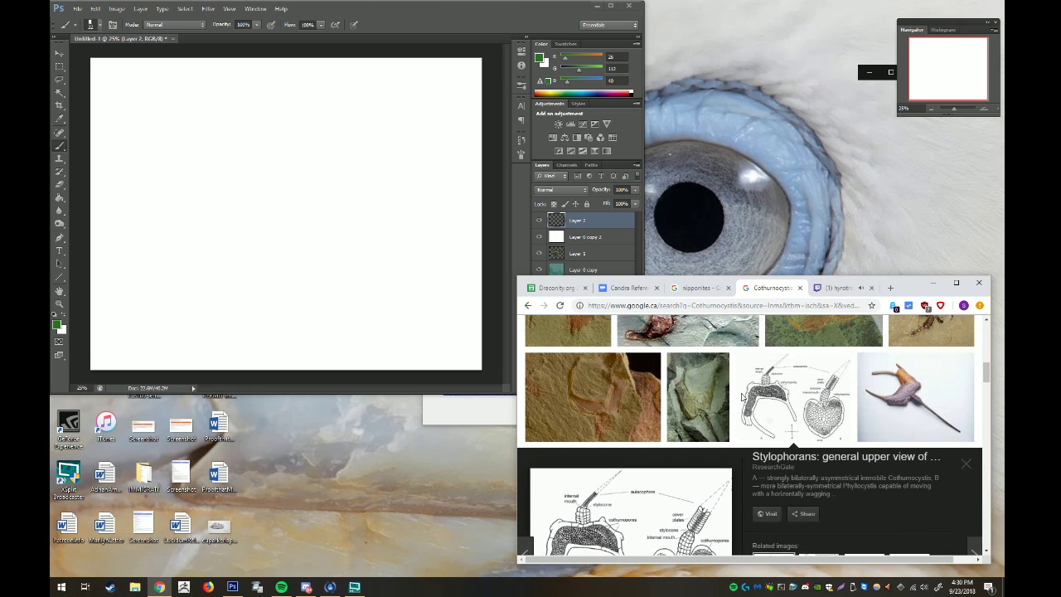
pyautogui.click(908, 400)
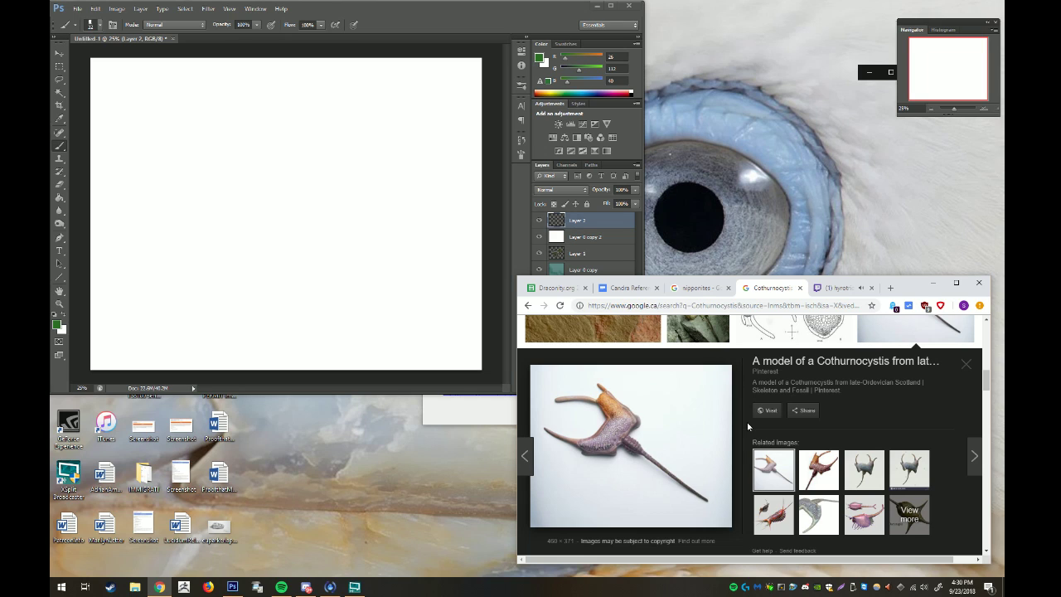
pyautogui.click(792, 331)
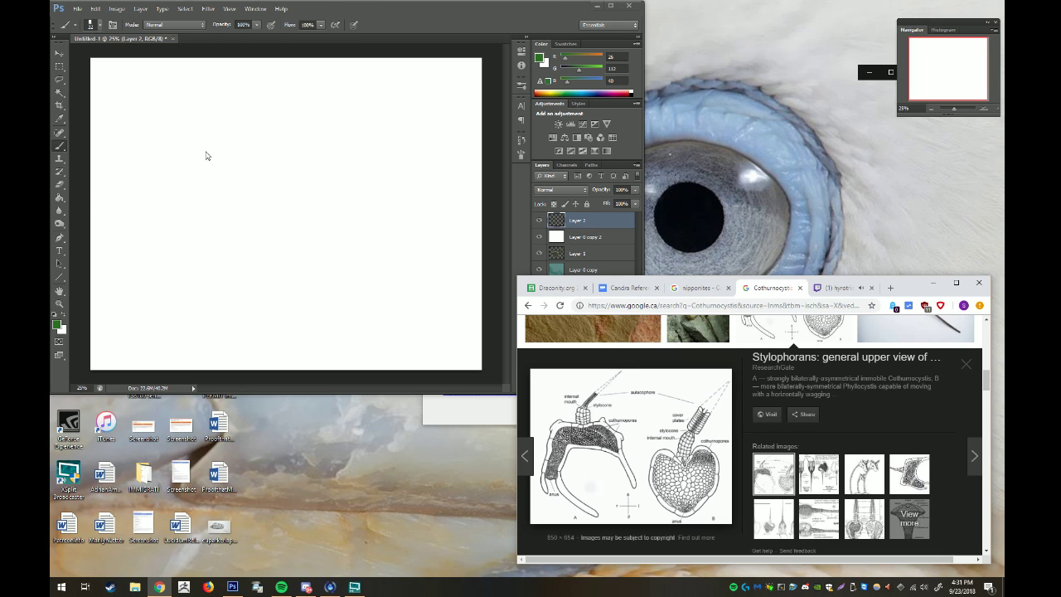
# Enlarge the brush size in the brush preset picker
pyautogui.click(280, 48)
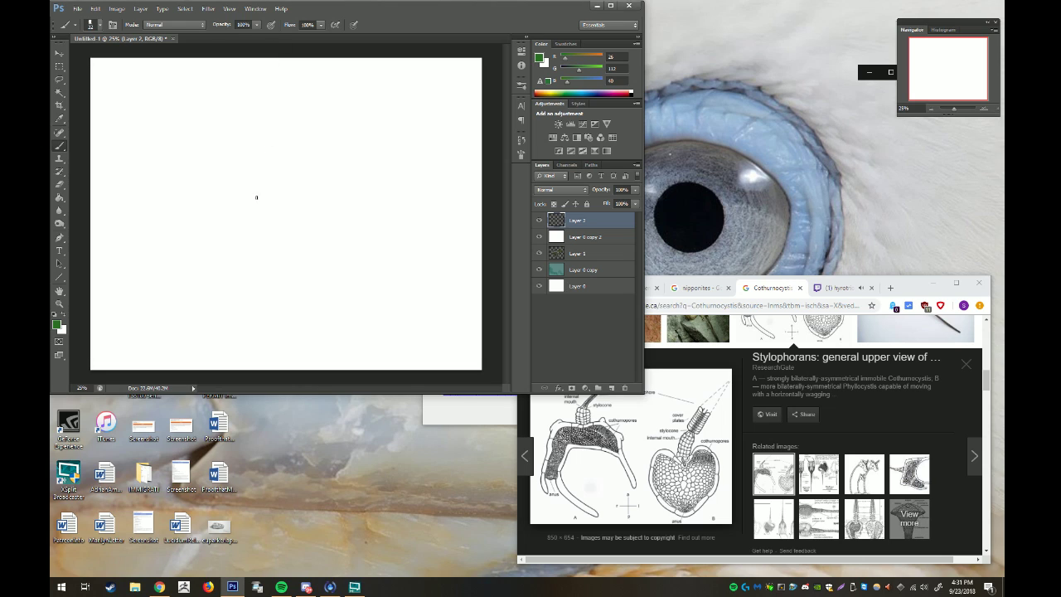
pyautogui.rightClick(257, 197)
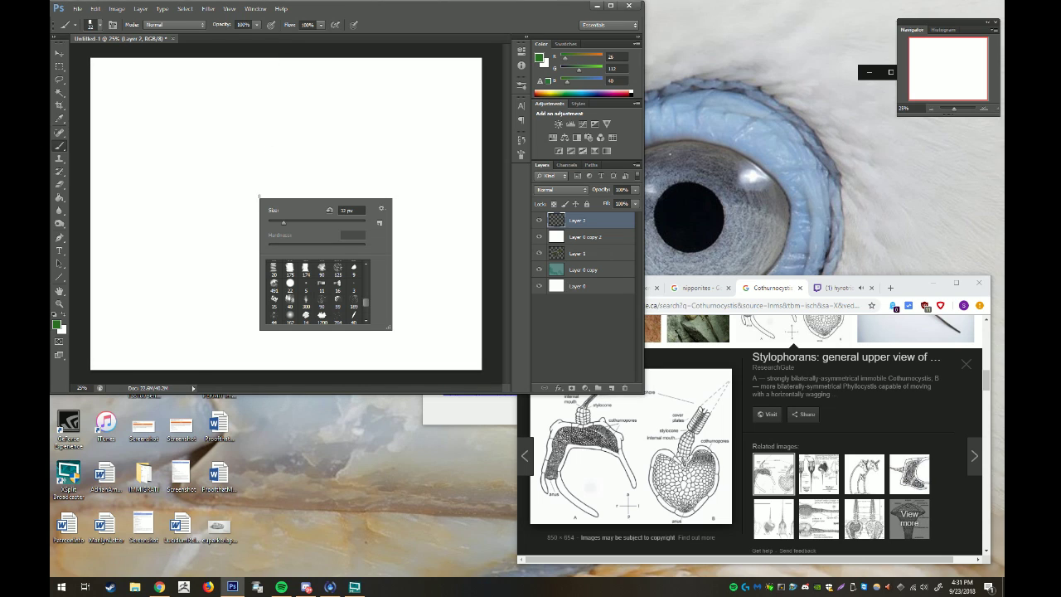
pyautogui.click(303, 227)
pyautogui.press('Return')
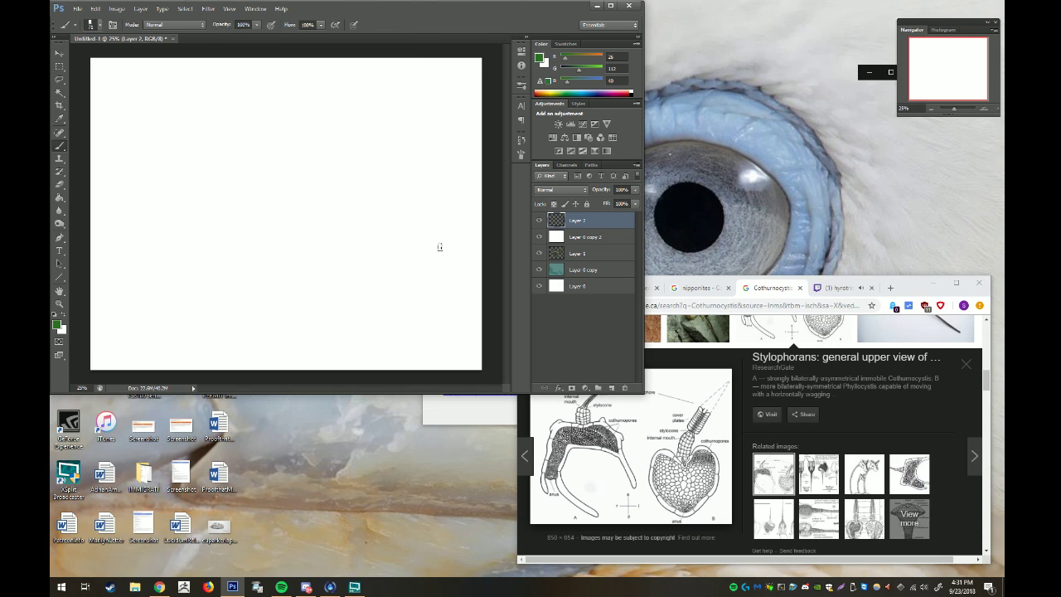
# Move the Chrome reference window to the right of the canvas
pyautogui.click(907, 283)
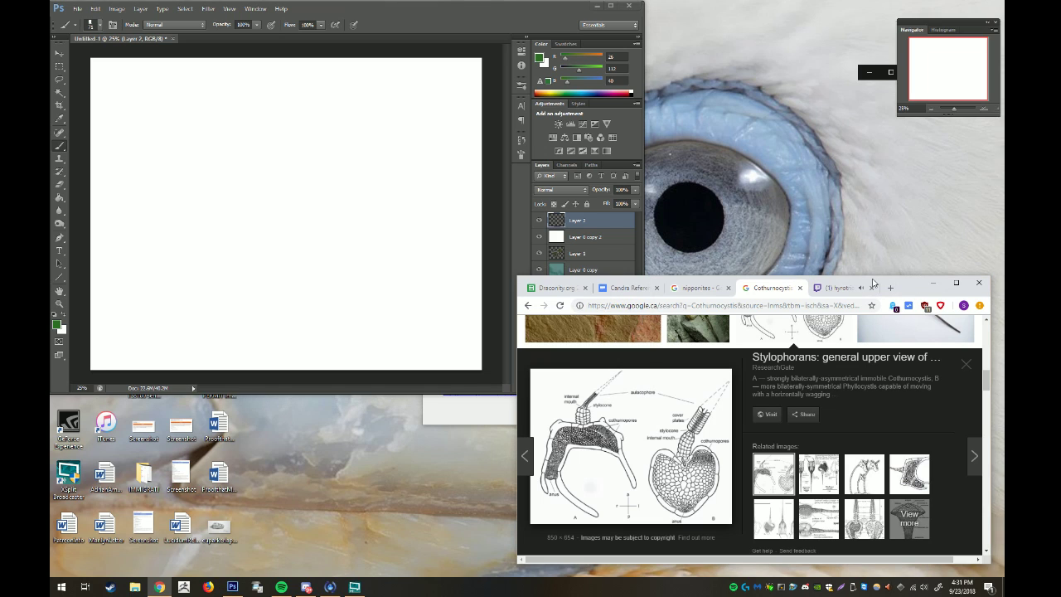
pyautogui.moveTo(916, 285)
pyautogui.mouseDown()
pyautogui.moveTo(877, 287)
pyautogui.moveTo(869, 275)
pyautogui.mouseUp()
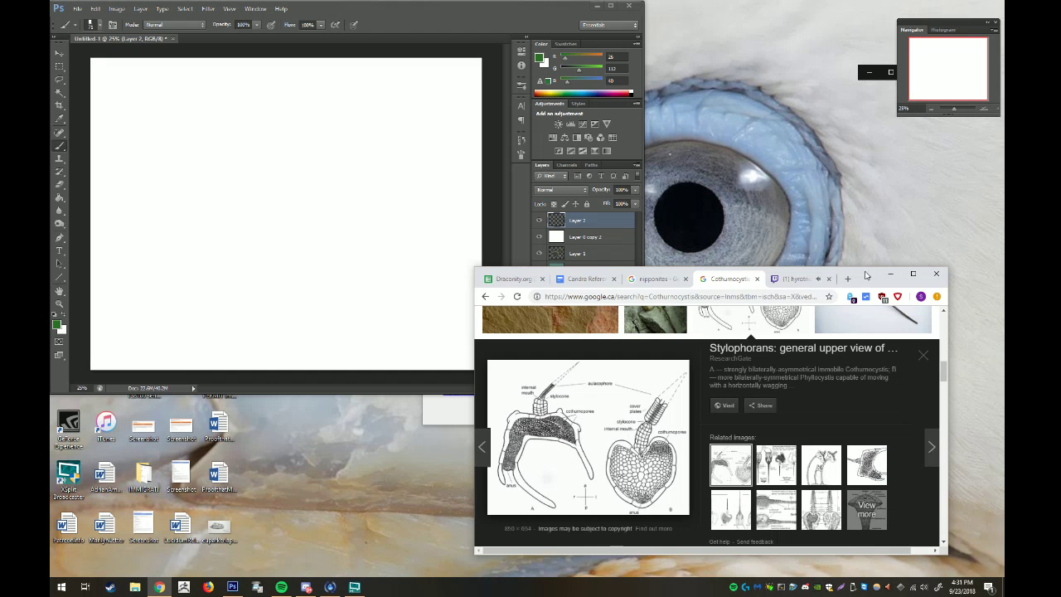
pyautogui.moveTo(681, 273); pyautogui.dragTo(855, 276)
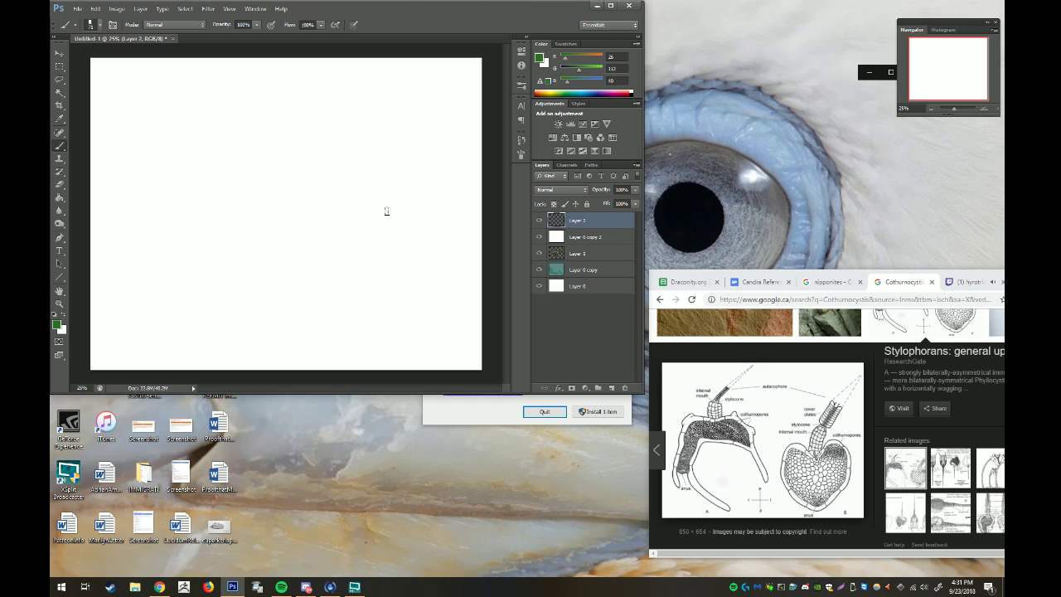
# Paint the green curved body strokes with an upward hook at the left end
pyautogui.moveTo(434, 190); pyautogui.dragTo(286, 224)
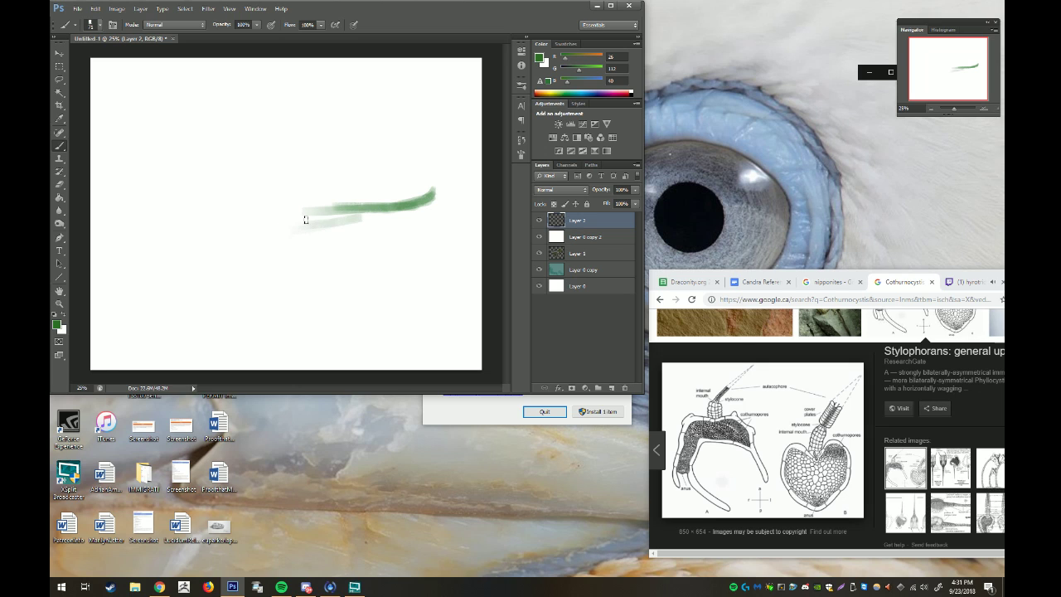
pyautogui.moveTo(305, 220)
pyautogui.mouseDown()
pyautogui.moveTo(408, 205)
pyautogui.moveTo(313, 216)
pyautogui.moveTo(340, 213)
pyautogui.mouseUp()
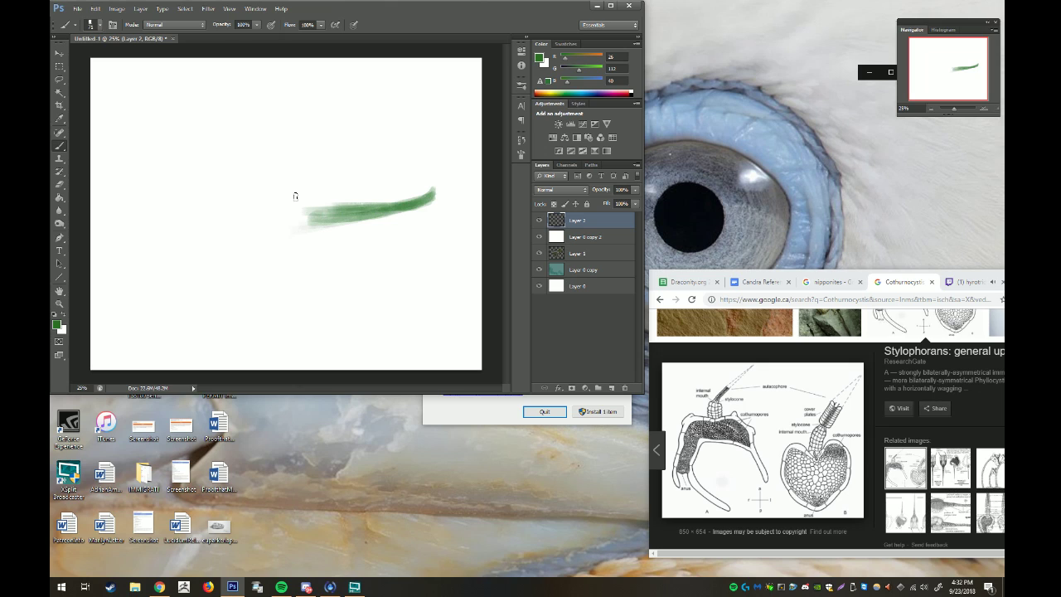
pyautogui.moveTo(279, 206)
pyautogui.mouseDown()
pyautogui.moveTo(266, 203)
pyautogui.moveTo(348, 209)
pyautogui.moveTo(310, 208)
pyautogui.moveTo(323, 220)
pyautogui.moveTo(353, 214)
pyautogui.mouseUp()
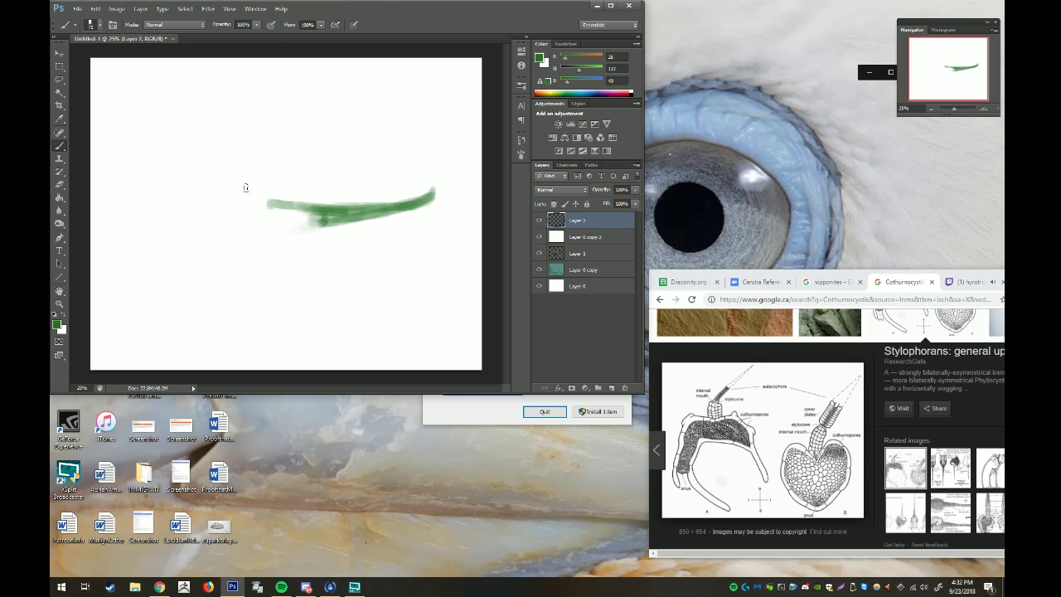
pyautogui.moveTo(233, 175)
pyautogui.mouseDown()
pyautogui.moveTo(263, 202)
pyautogui.moveTo(288, 202)
pyautogui.mouseUp()
pyautogui.moveTo(234, 177)
pyautogui.mouseDown()
pyautogui.moveTo(223, 178)
pyautogui.moveTo(297, 157)
pyautogui.mouseUp()
pyautogui.moveTo(235, 176)
pyautogui.mouseDown()
pyautogui.moveTo(214, 172)
pyautogui.moveTo(273, 160)
pyautogui.moveTo(209, 172)
pyautogui.moveTo(190, 188)
pyautogui.moveTo(198, 175)
pyautogui.moveTo(179, 192)
pyautogui.moveTo(183, 212)
pyautogui.moveTo(196, 209)
pyautogui.moveTo(217, 235)
pyautogui.mouseUp()
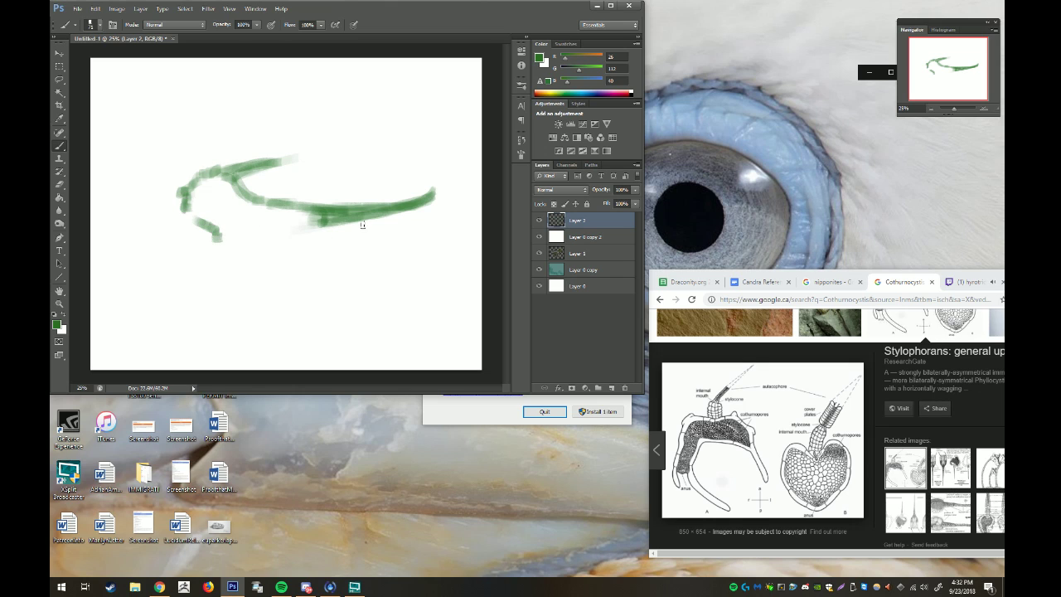
# Add and extend green strokes along the underside of the body
pyautogui.moveTo(379, 227); pyautogui.dragTo(326, 240)
pyautogui.moveTo(225, 243); pyautogui.dragTo(249, 251)
pyautogui.moveTo(249, 251); pyautogui.dragTo(380, 225)
pyautogui.moveTo(192, 205)
pyautogui.mouseDown()
pyautogui.moveTo(231, 178)
pyautogui.moveTo(191, 207)
pyautogui.moveTo(207, 220)
pyautogui.mouseUp()
# Hatch ribs along the body and add pale and dark green accents at the left end
pyautogui.moveTo(263, 203)
pyautogui.mouseDown()
pyautogui.moveTo(224, 232)
pyautogui.moveTo(247, 247)
pyautogui.mouseUp()
pyautogui.moveTo(297, 211)
pyautogui.mouseDown()
pyautogui.moveTo(264, 245)
pyautogui.moveTo(312, 237)
pyautogui.mouseUp()
pyautogui.moveTo(345, 217); pyautogui.dragTo(334, 240)
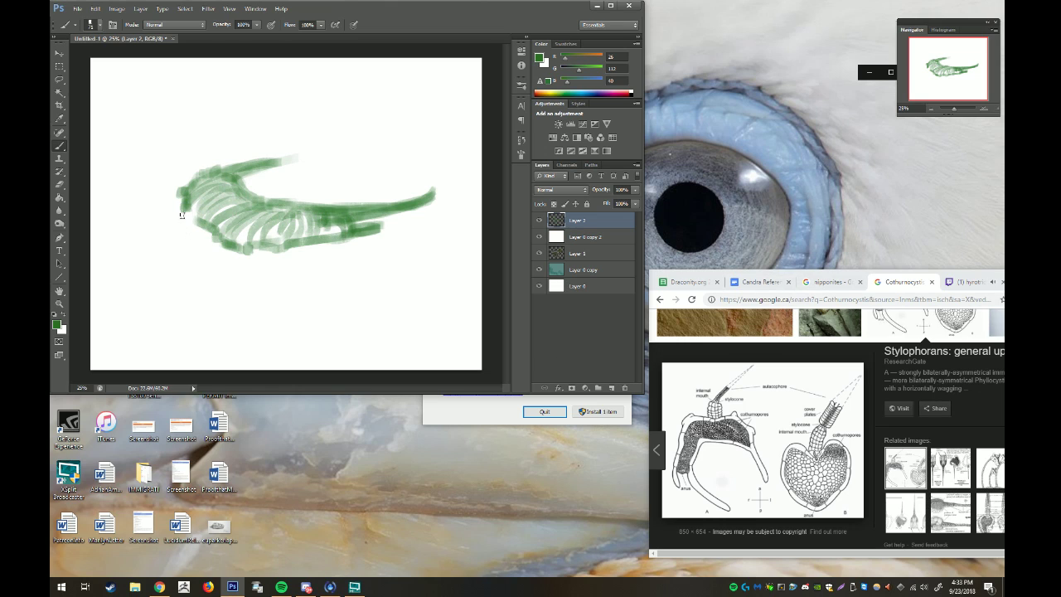
pyautogui.moveTo(187, 212)
pyautogui.mouseDown()
pyautogui.moveTo(169, 226)
pyautogui.moveTo(201, 215)
pyautogui.moveTo(203, 226)
pyautogui.moveTo(169, 220)
pyautogui.moveTo(205, 225)
pyautogui.moveTo(169, 226)
pyautogui.moveTo(218, 210)
pyautogui.moveTo(209, 227)
pyautogui.moveTo(233, 239)
pyautogui.mouseUp()
pyautogui.moveTo(185, 201); pyautogui.dragTo(199, 194)
pyautogui.click(58, 53)
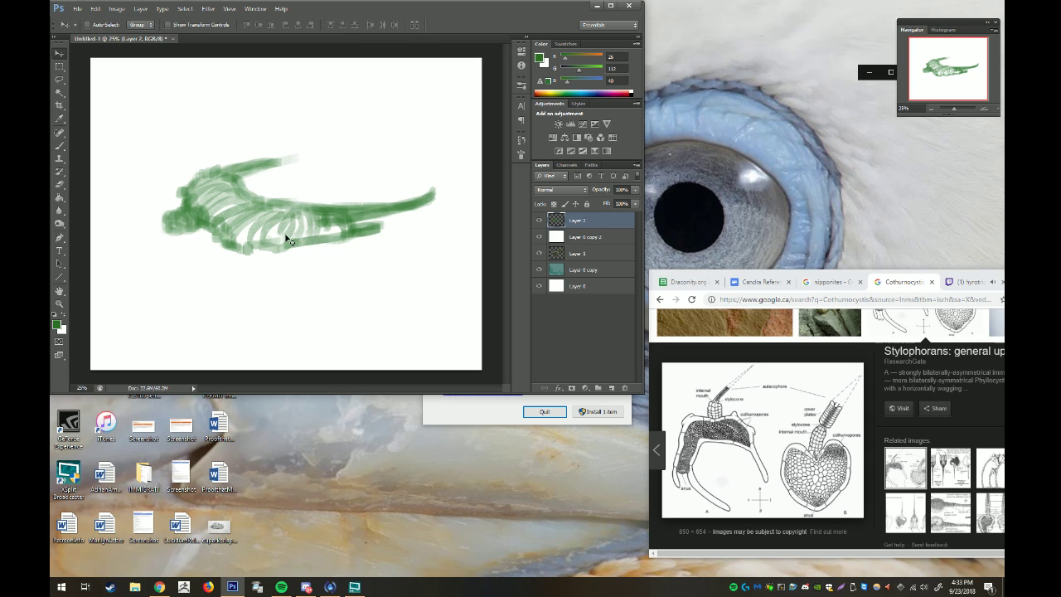
pyautogui.click(59, 145)
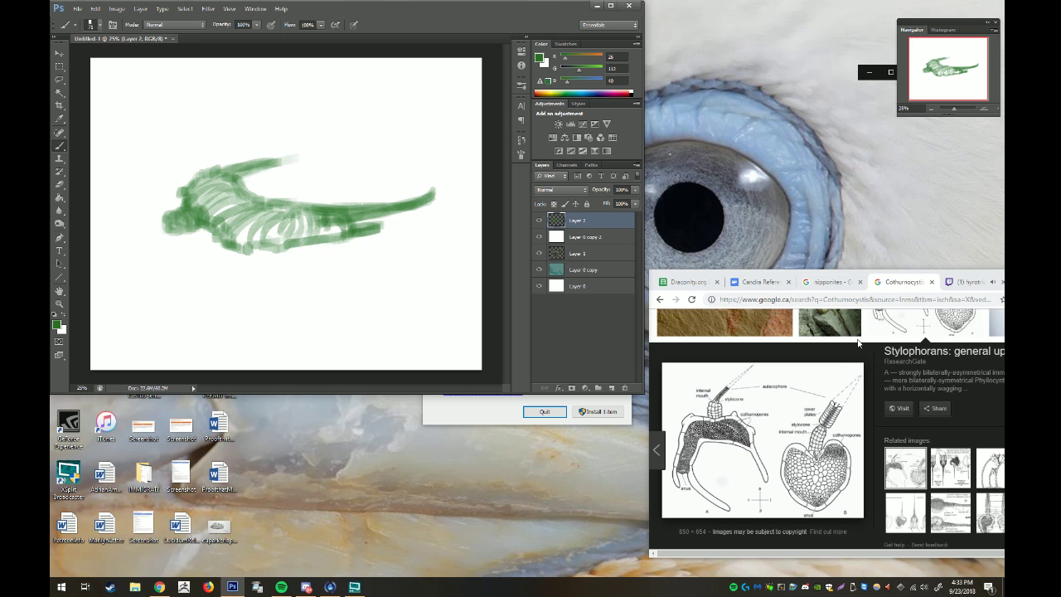
pyautogui.scroll(-2, 880, 395)
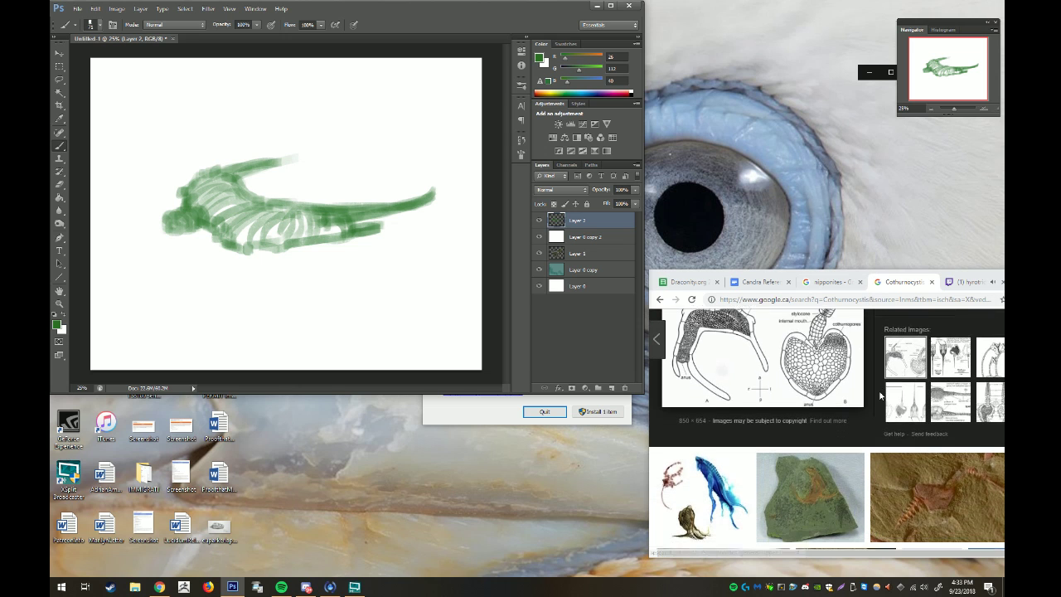
pyautogui.scroll(2, 880, 389)
pyautogui.scroll(-2, 881, 389)
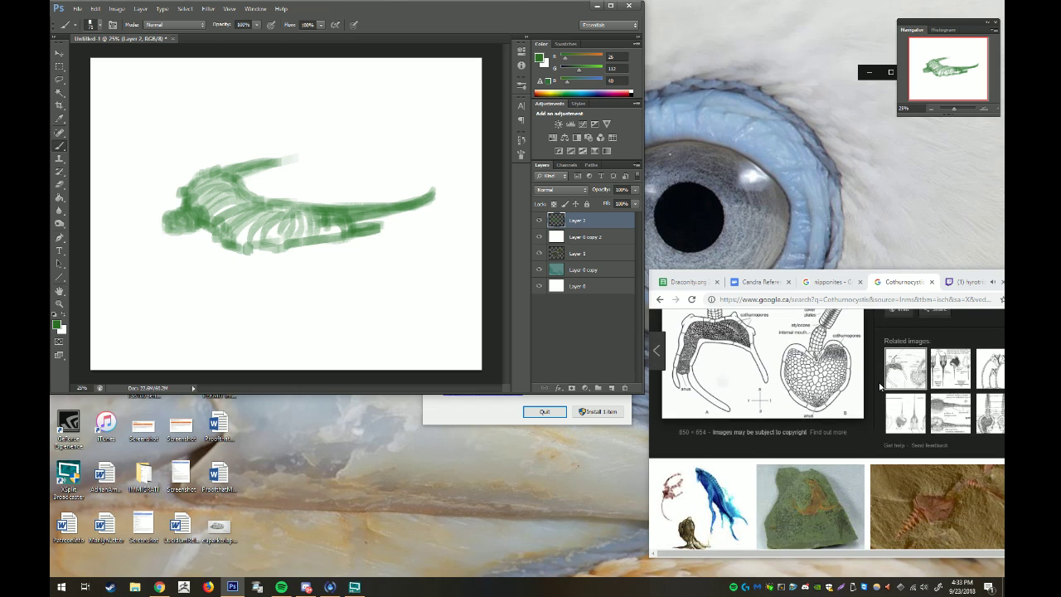
pyautogui.scroll(-3, 880, 385)
pyautogui.scroll(1, 881, 388)
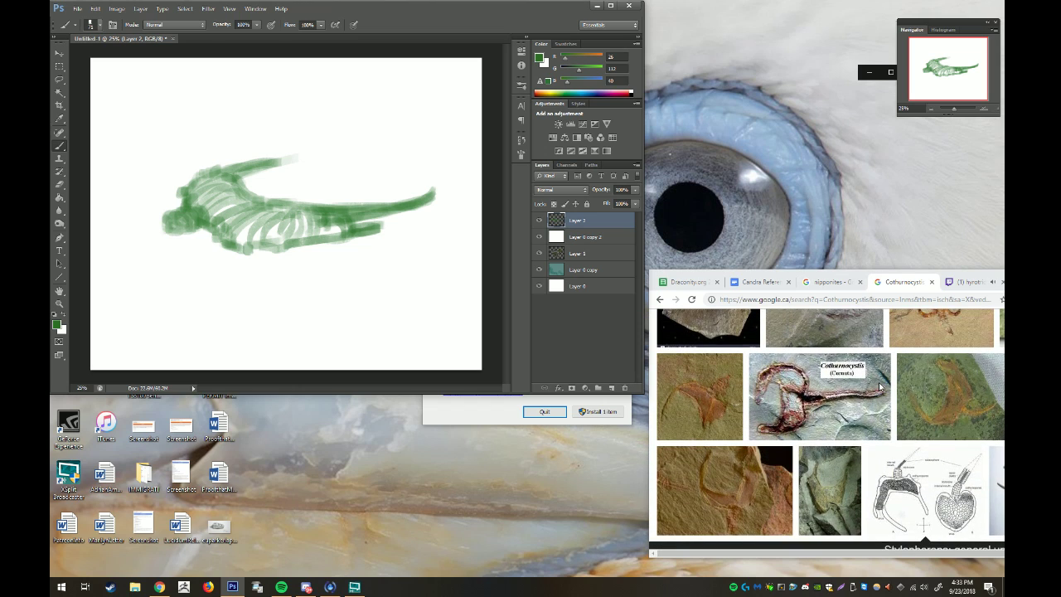
pyautogui.scroll(2, 879, 386)
pyautogui.scroll(2, 879, 386)
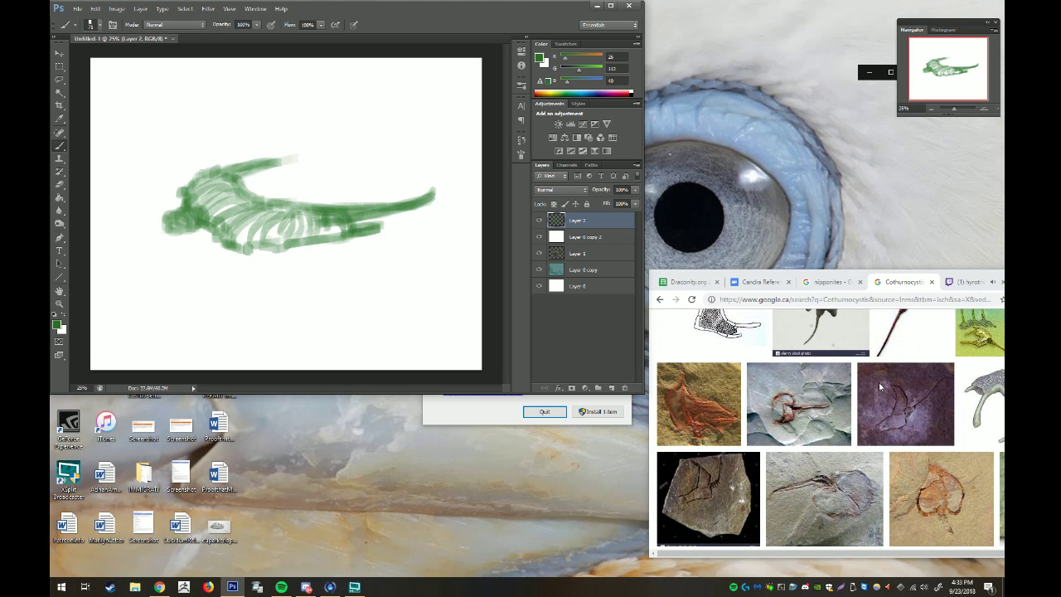
pyautogui.scroll(2, 879, 386)
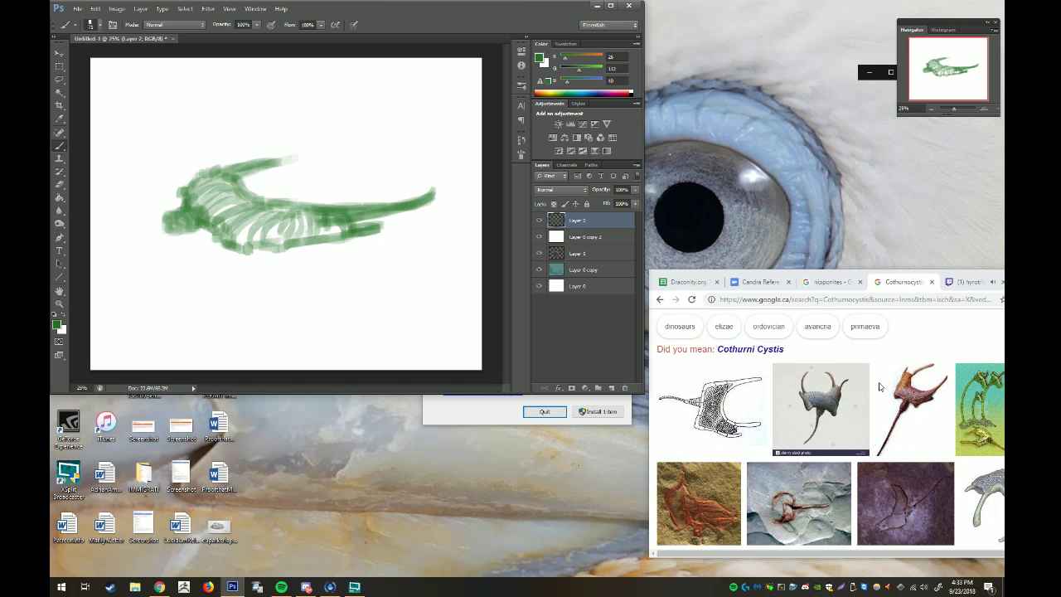
pyautogui.scroll(-2, 879, 386)
pyautogui.scroll(2, 880, 386)
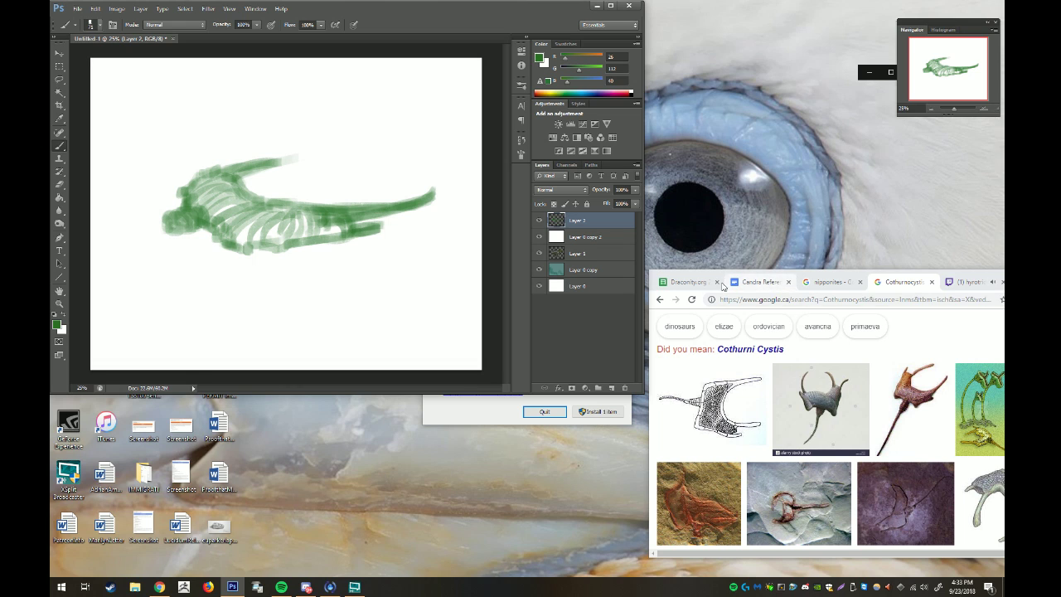
pyautogui.click(957, 282)
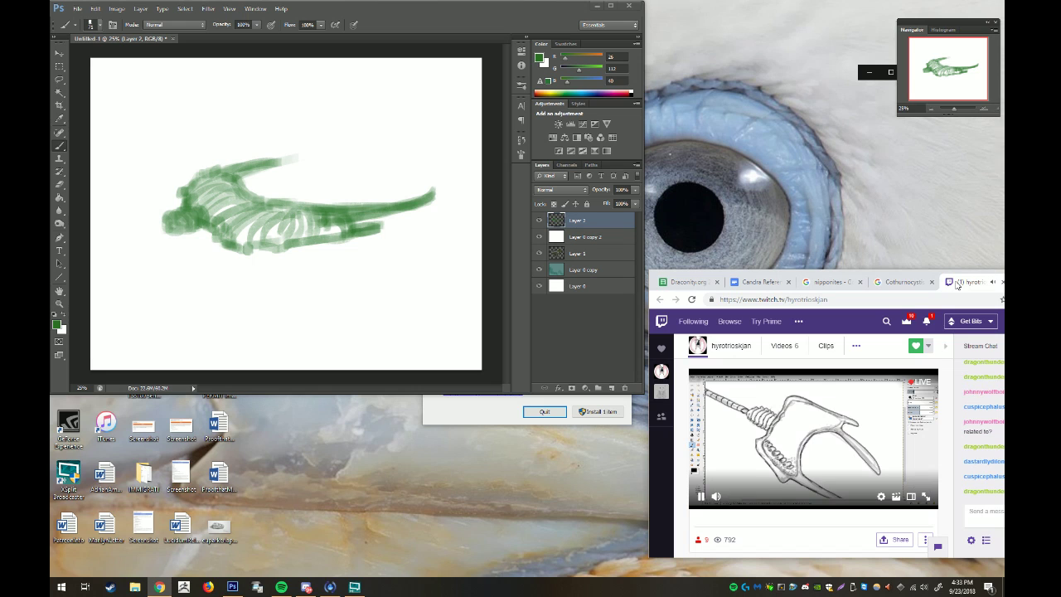
pyautogui.click(885, 283)
pyautogui.scroll(-2, 856, 418)
pyautogui.scroll(2, 857, 418)
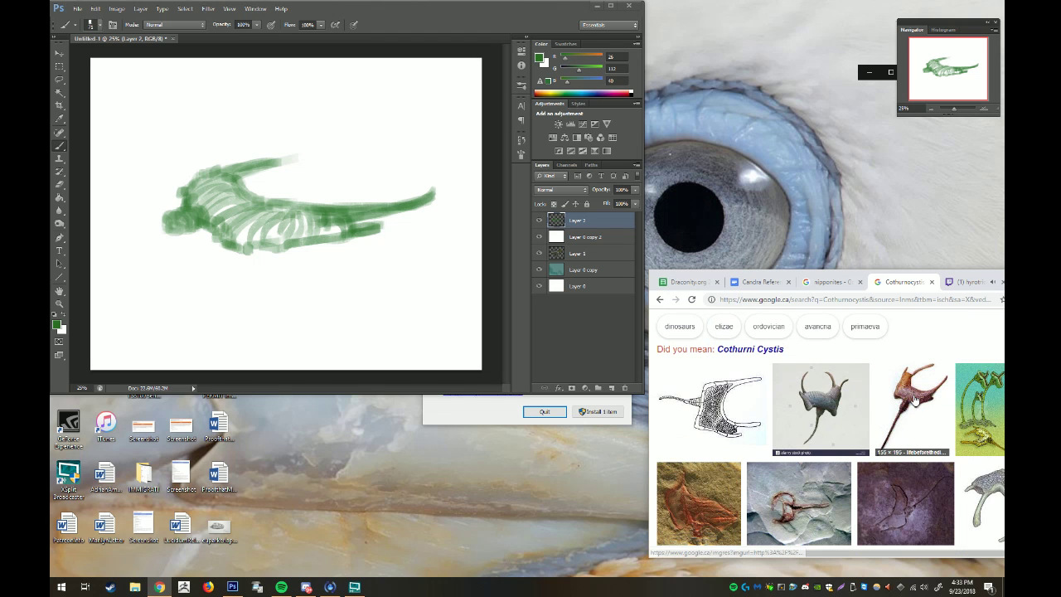
pyautogui.scroll(-2, 916, 402)
pyautogui.scroll(-2, 916, 401)
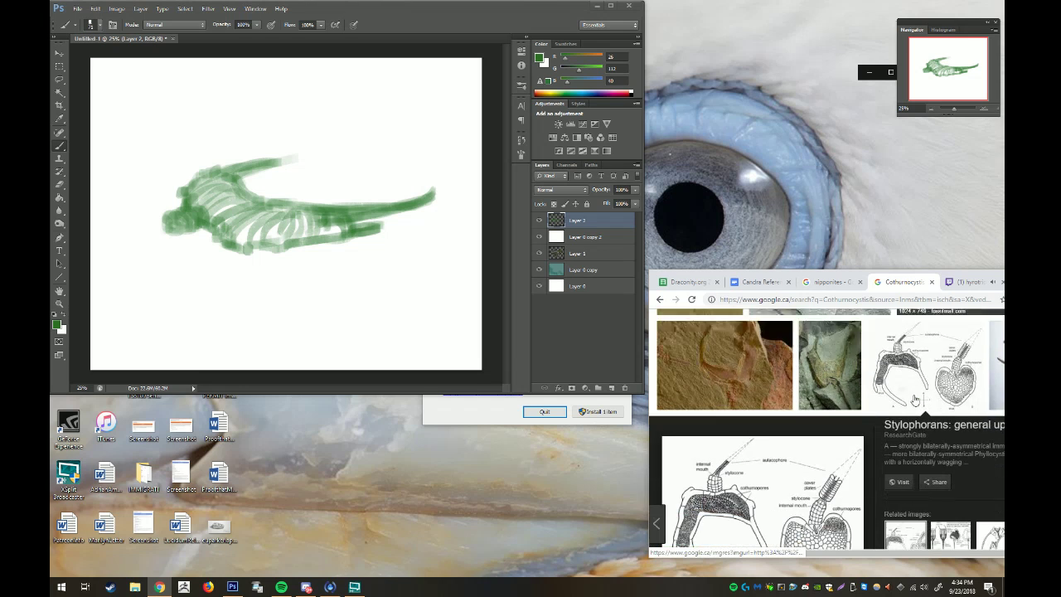
pyautogui.click(937, 448)
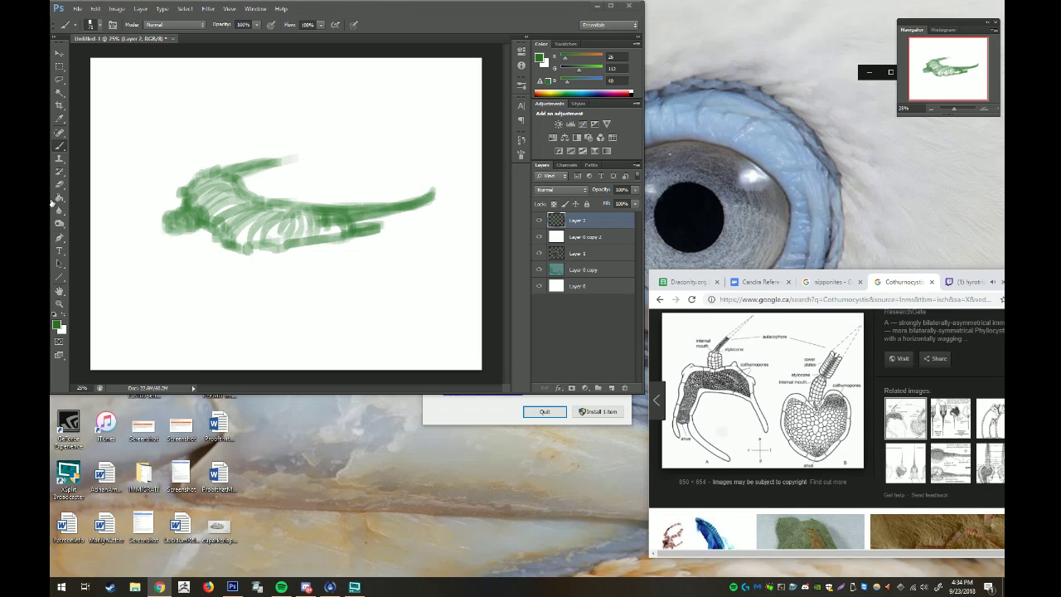
# Bring the Photoshop painting window back to the front
pyautogui.click(157, 268)
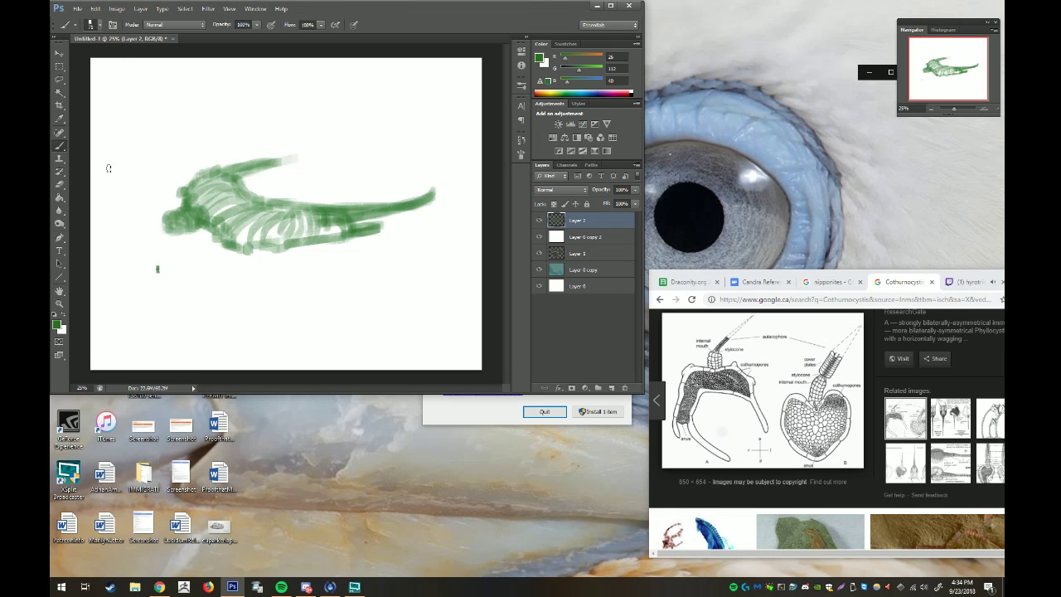
pyautogui.click(95, 8)
pyautogui.click(137, 90)
# Paint a thin green stalk rising from the body's left end and thicken its base
pyautogui.moveTo(161, 223); pyautogui.dragTo(154, 158)
pyautogui.moveTo(158, 222); pyautogui.dragTo(155, 199)
pyautogui.moveTo(160, 90); pyautogui.dragTo(154, 158)
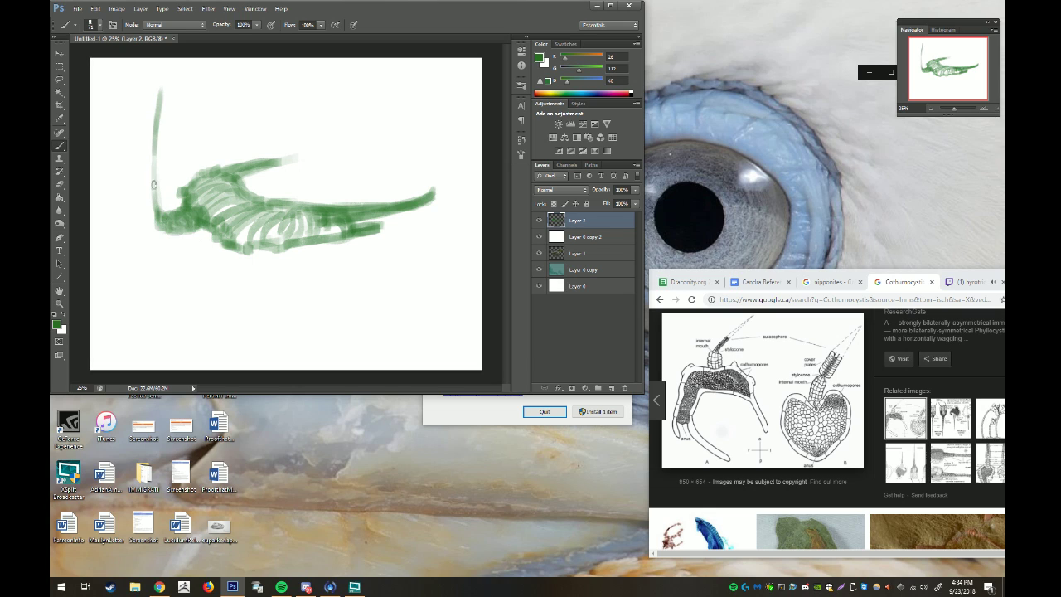
pyautogui.moveTo(153, 223)
pyautogui.mouseDown()
pyautogui.moveTo(157, 184)
pyautogui.moveTo(157, 227)
pyautogui.moveTo(170, 222)
pyautogui.mouseUp()
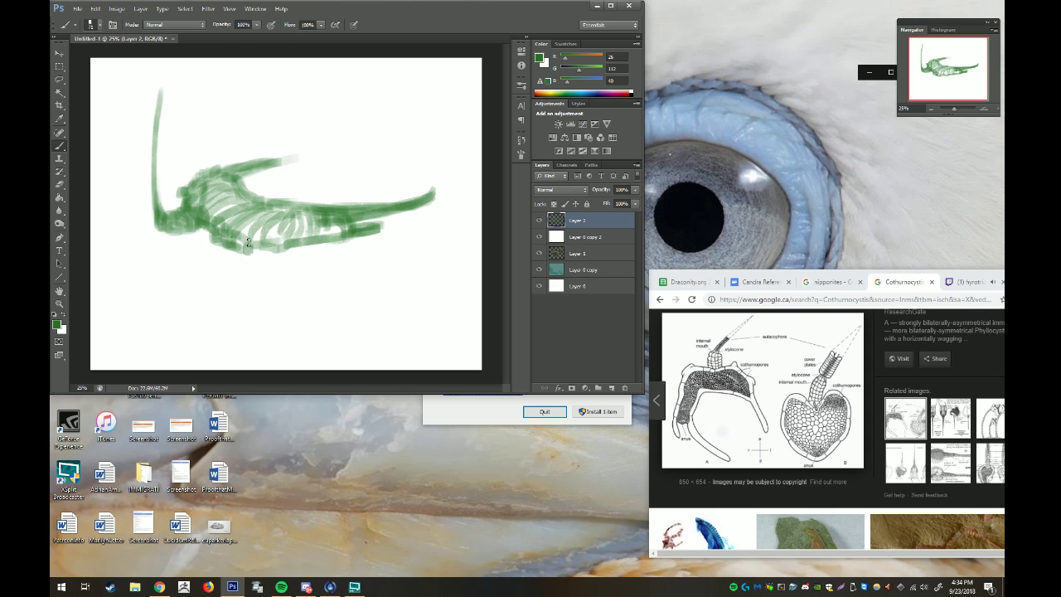
pyautogui.moveTo(238, 249); pyautogui.dragTo(248, 252)
# Scroll the Cothurnocystis image results and open the Stylophorans diagram preview
pyautogui.scroll(-5, 911, 435)
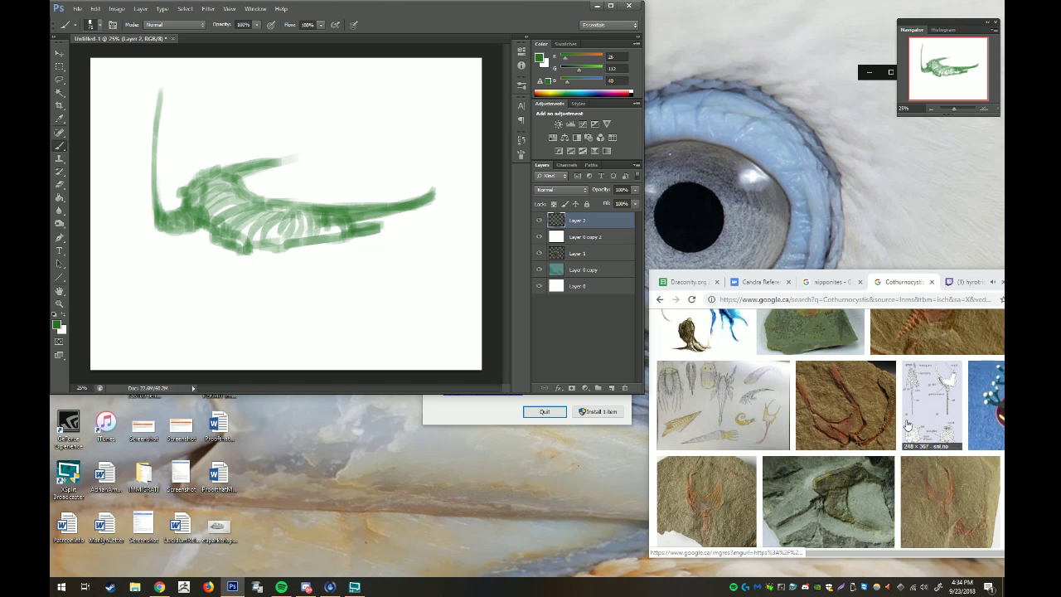
pyautogui.scroll(-1, 899, 427)
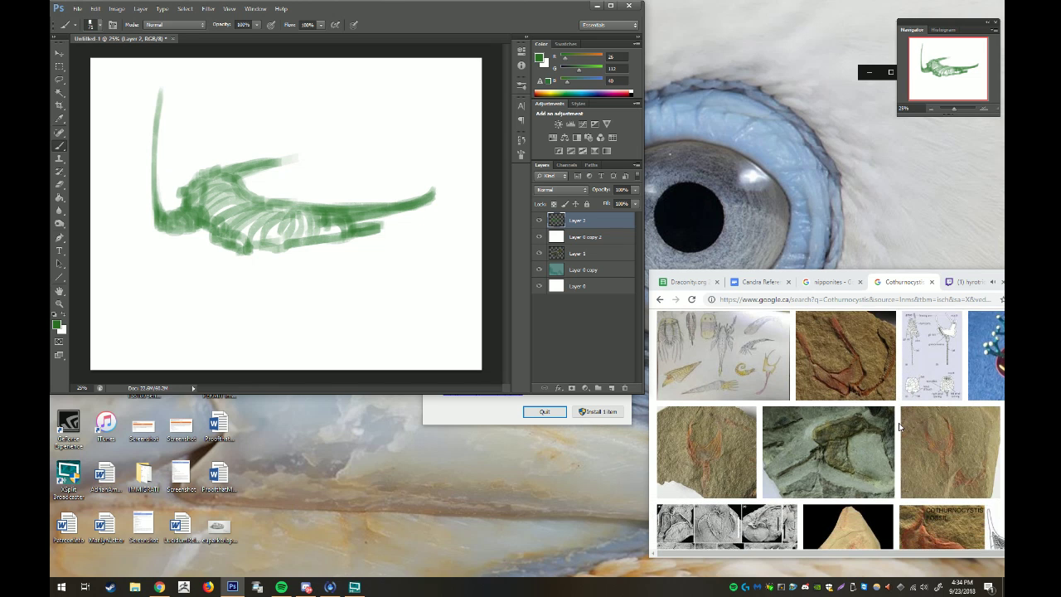
pyautogui.scroll(-1, 900, 427)
pyautogui.scroll(-1, 899, 427)
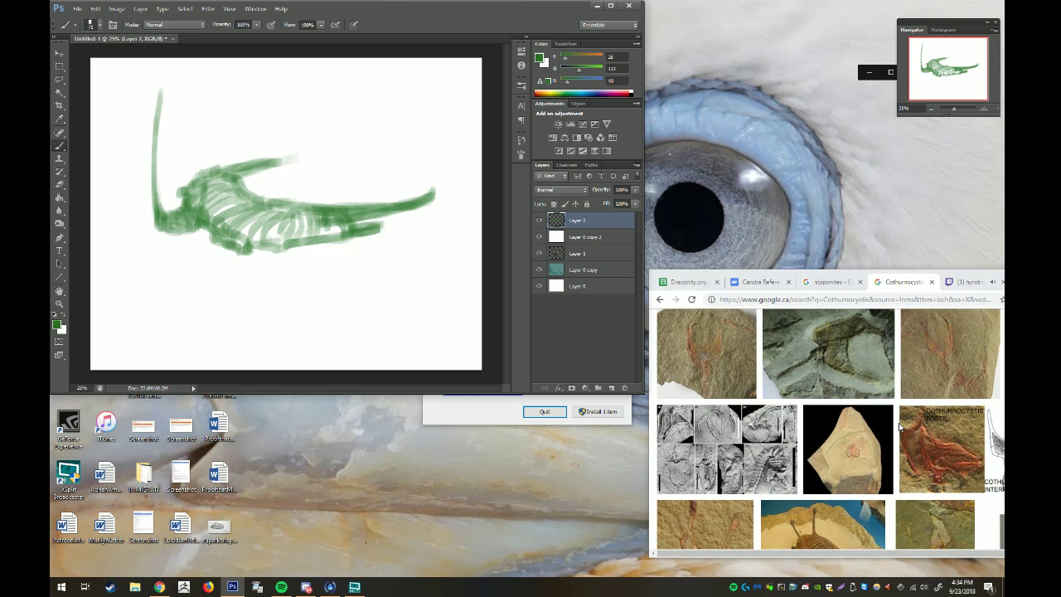
pyautogui.scroll(-2, 900, 427)
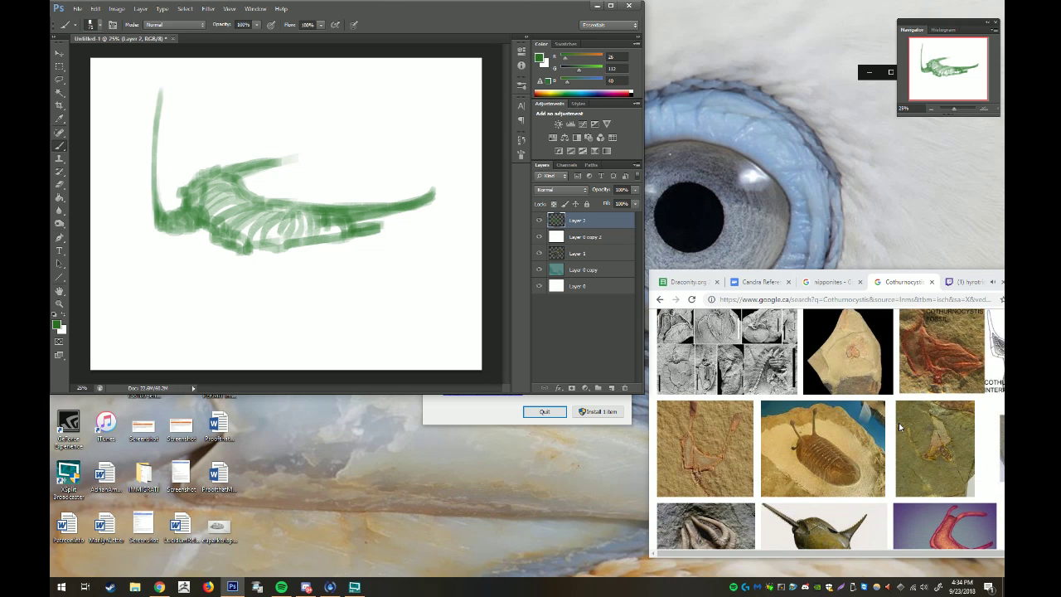
pyautogui.scroll(-1, 898, 426)
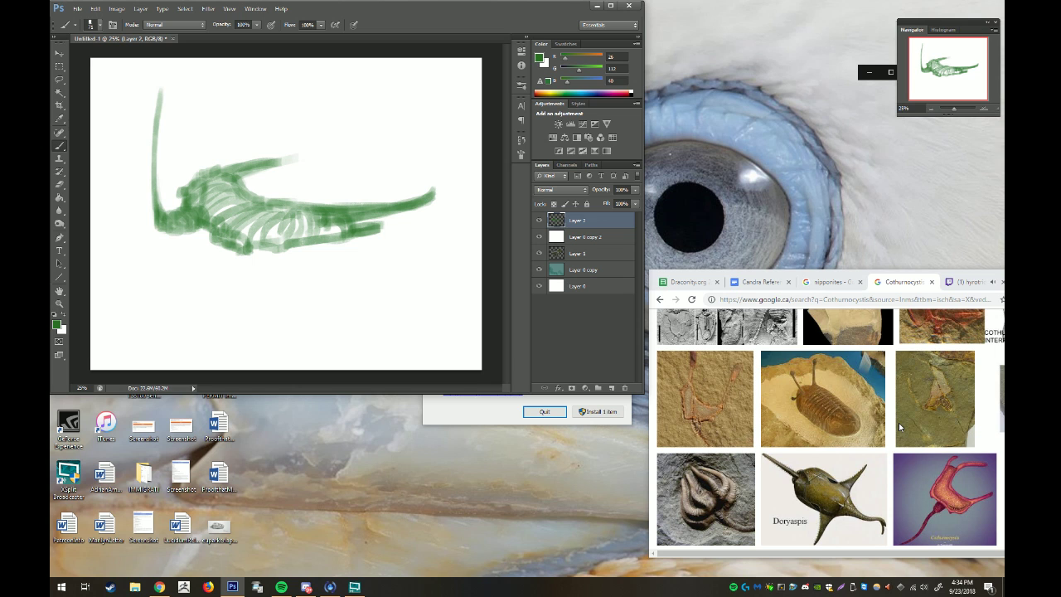
pyautogui.scroll(3, 898, 426)
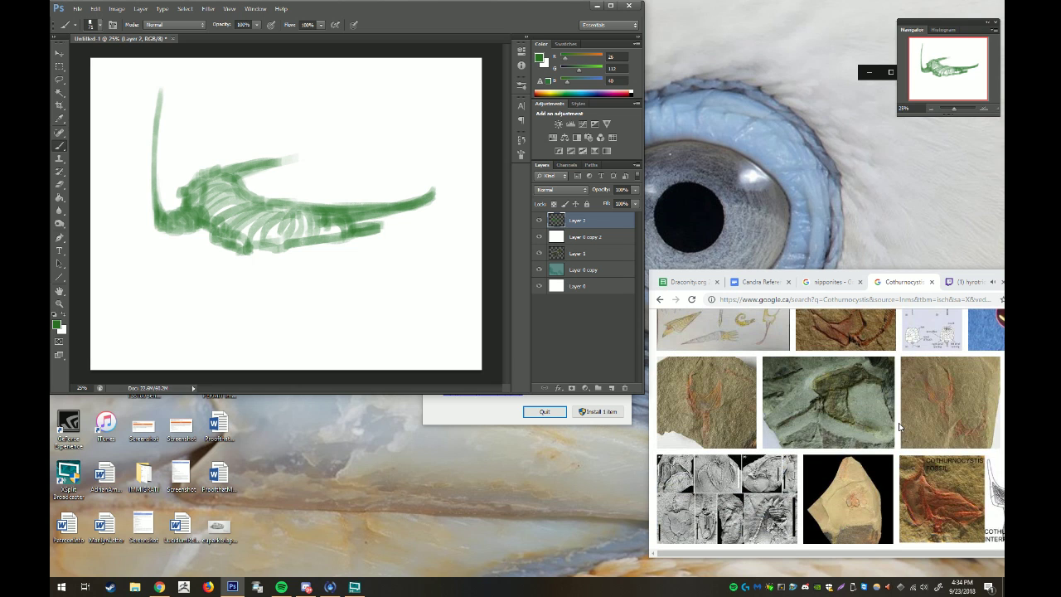
pyautogui.scroll(-3, 899, 427)
pyautogui.click(896, 424)
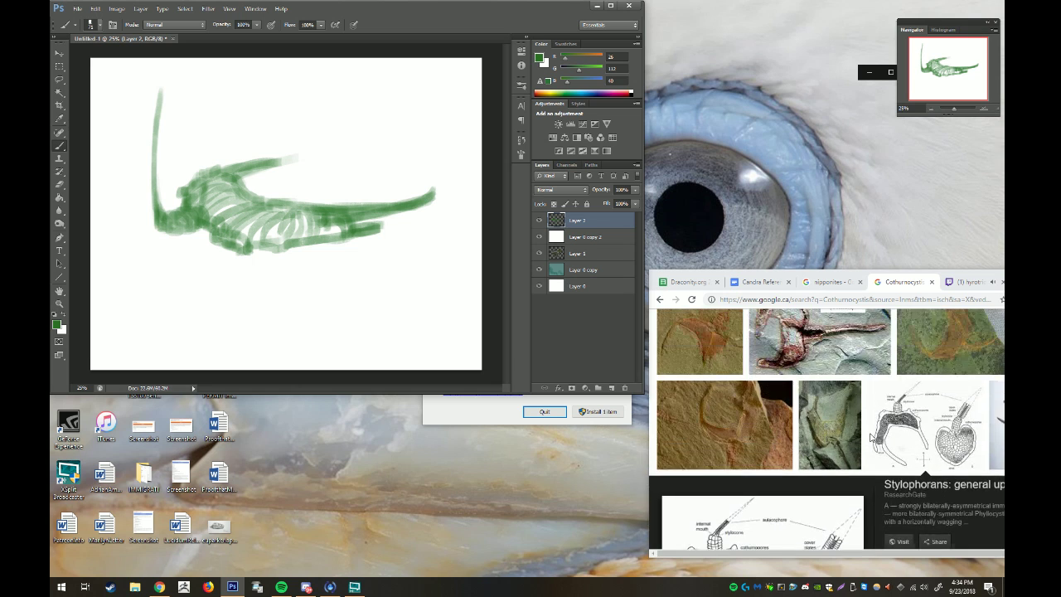
# Glance at the Twitch stream, then reopen a larger Stylophorans diagram preview
pyautogui.scroll(1, 871, 438)
pyautogui.scroll(1, 871, 438)
pyautogui.scroll(1, 871, 438)
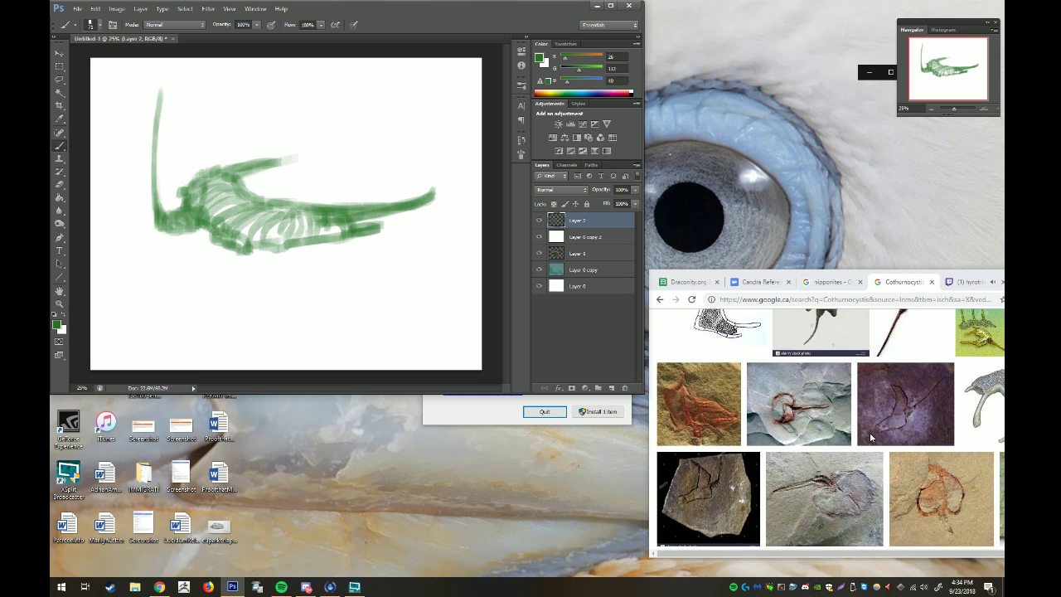
pyautogui.scroll(3, 871, 437)
pyautogui.scroll(1, 870, 438)
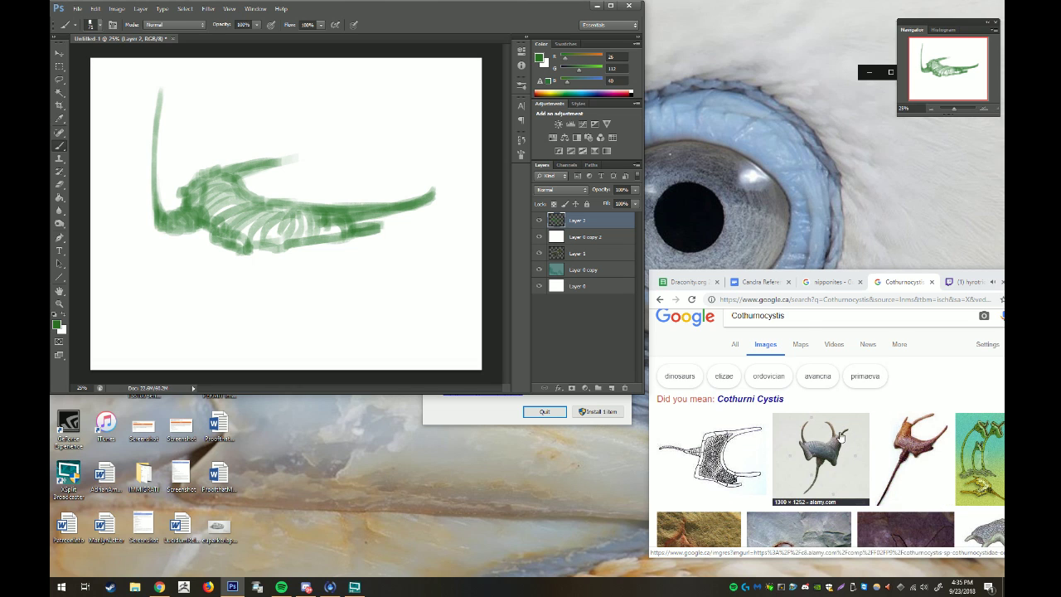
pyautogui.click(955, 281)
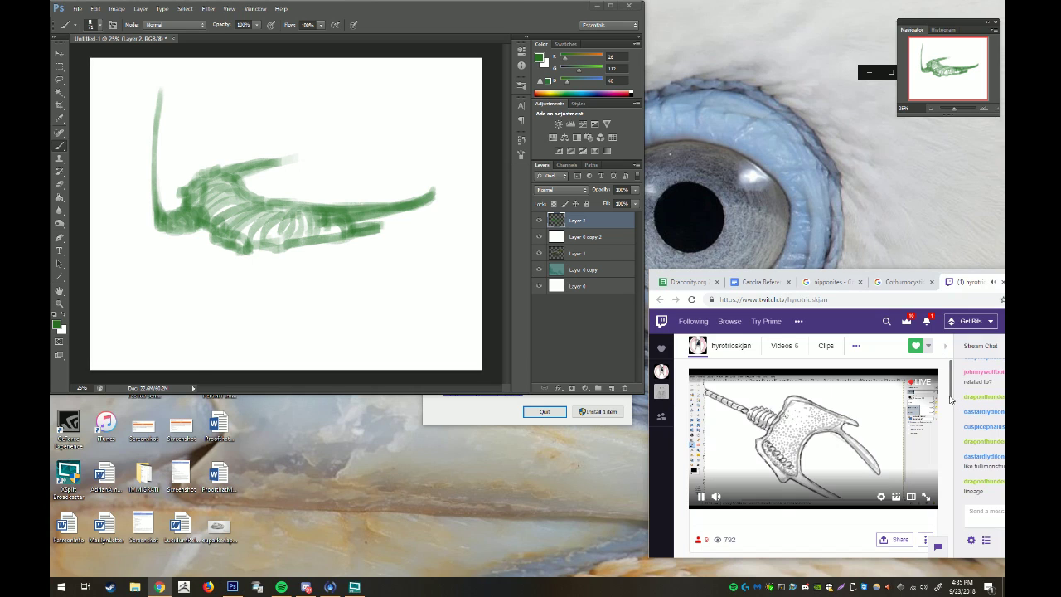
pyautogui.click(879, 283)
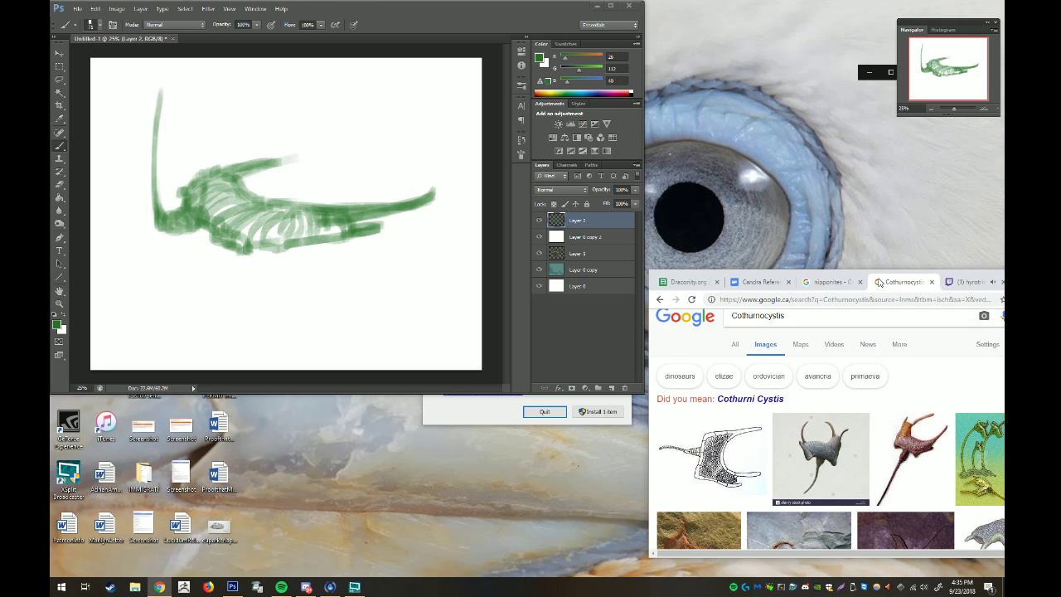
pyautogui.scroll(-5, 910, 406)
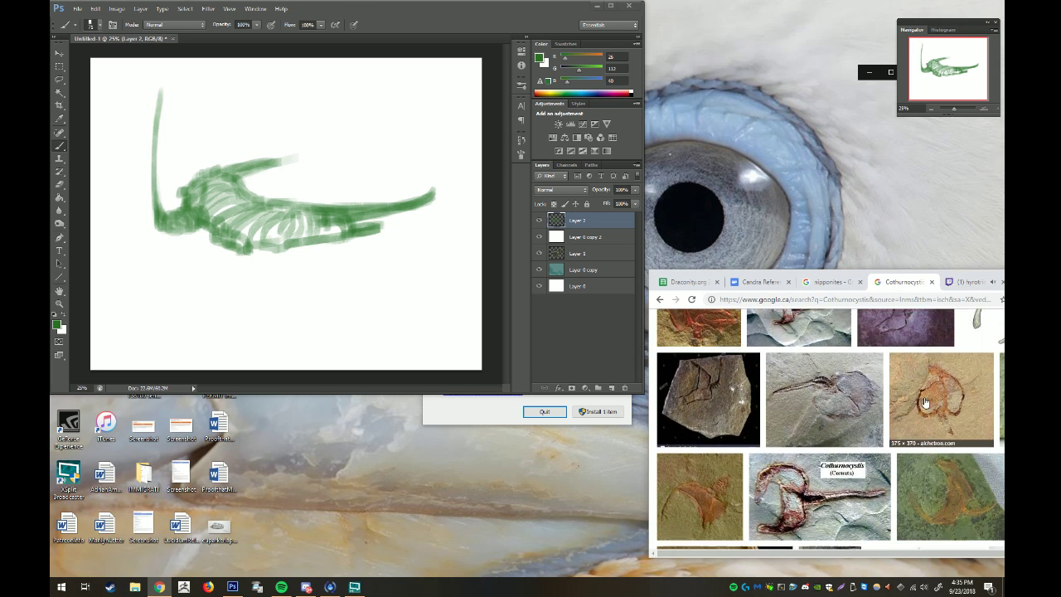
pyautogui.click(913, 414)
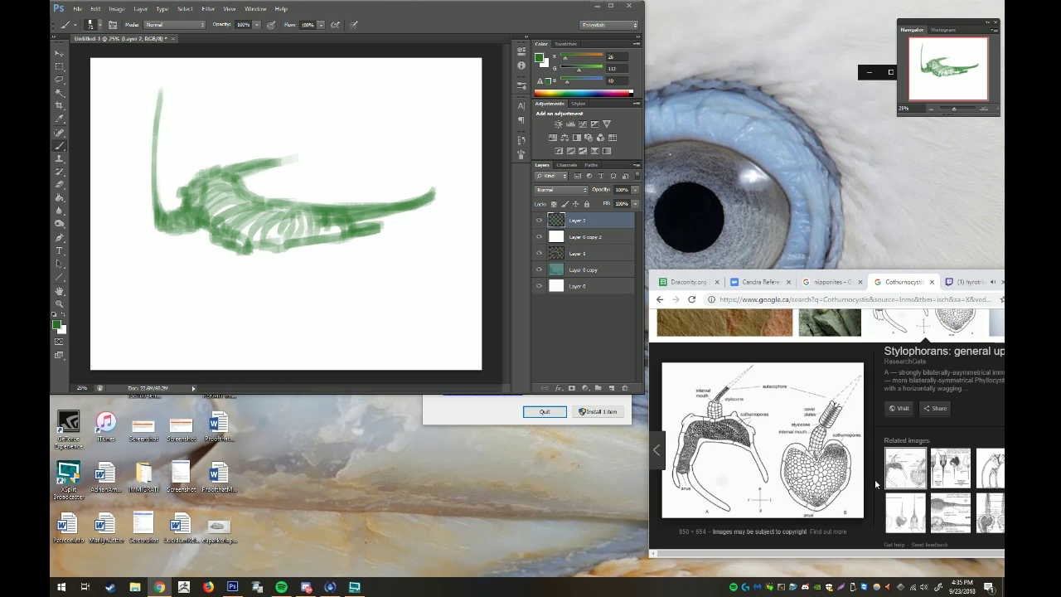
# Check Twitch again, return to the image results, and open Photoshop's foreground colour picker
pyautogui.scroll(2, 875, 478)
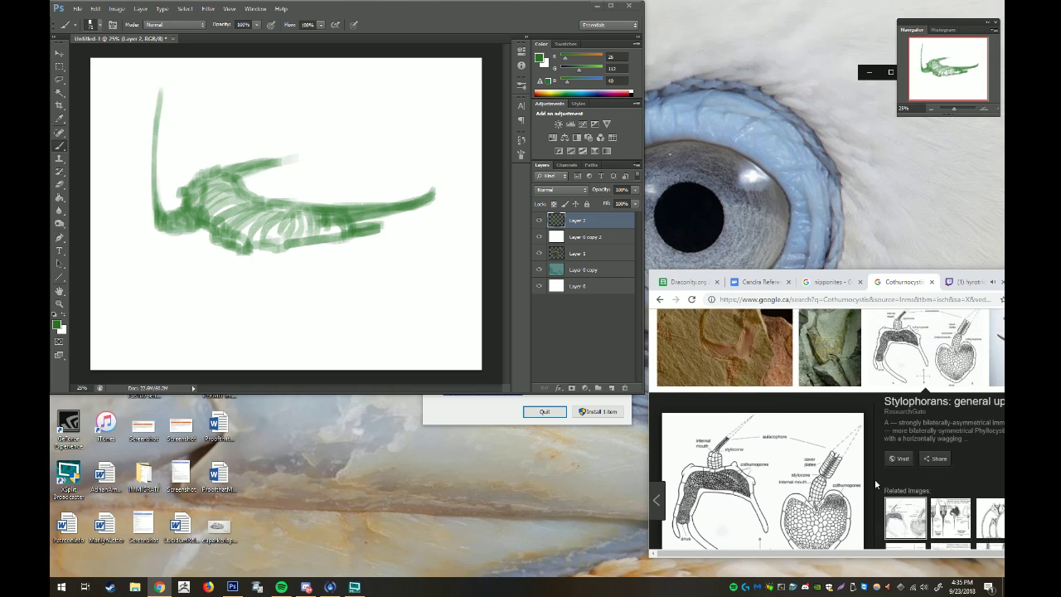
pyautogui.click(964, 283)
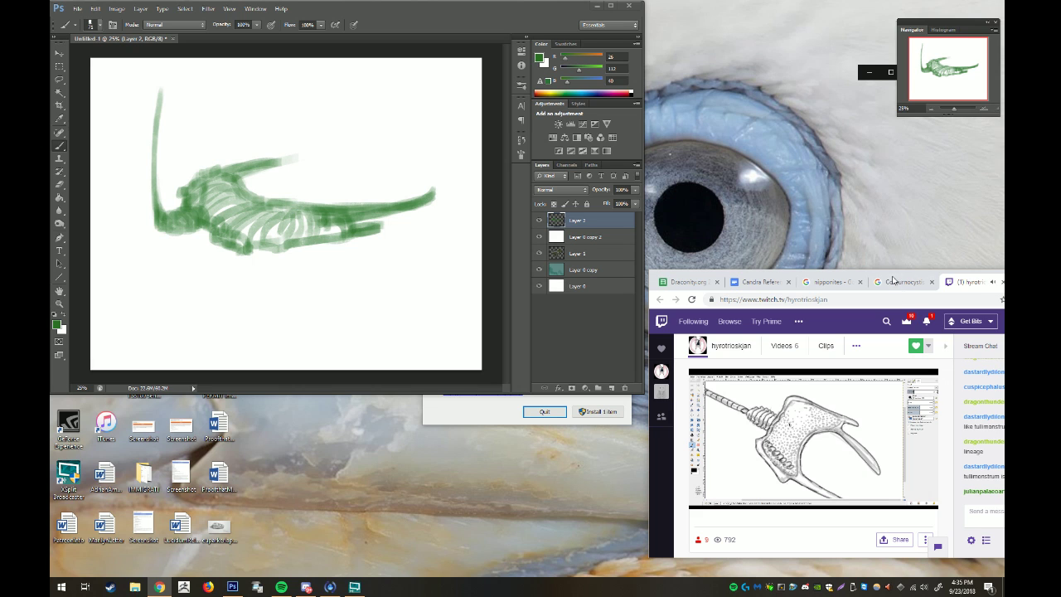
pyautogui.click(891, 283)
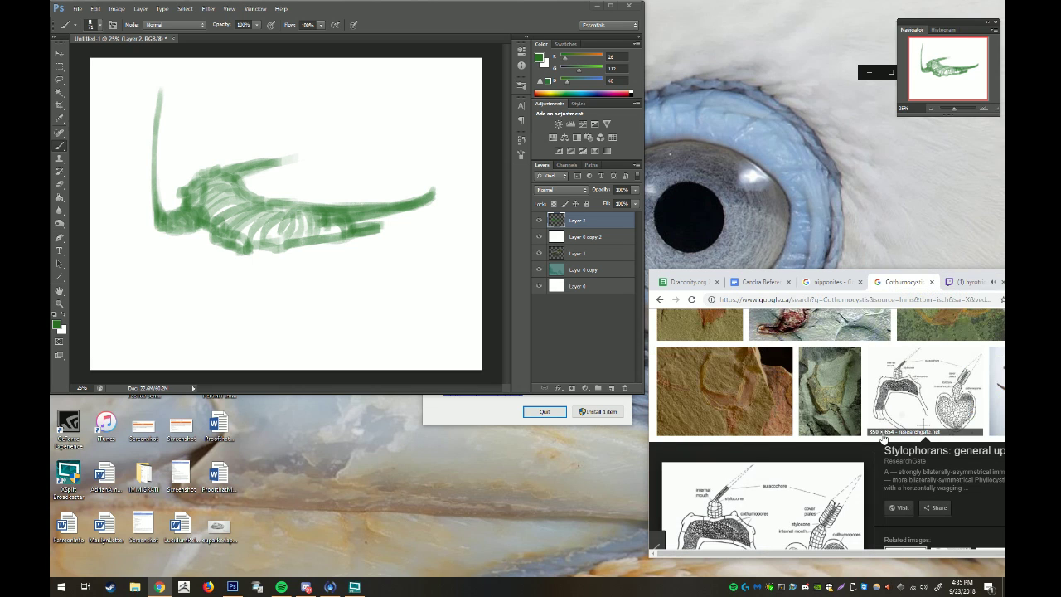
pyautogui.scroll(-2, 872, 447)
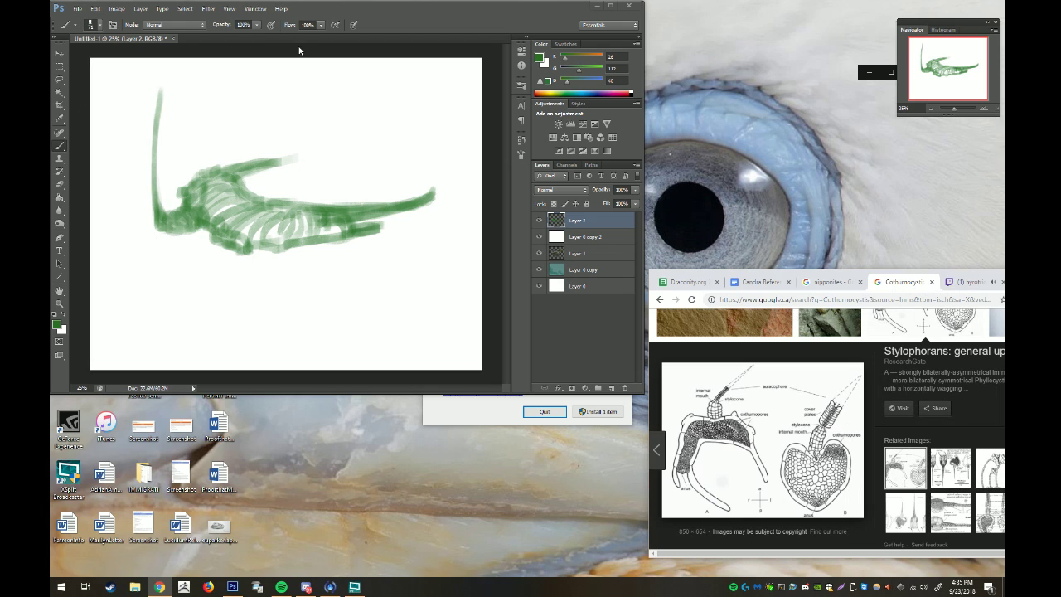
pyautogui.click(58, 326)
# Set a rust-brown foreground (112,53,26) and paint it over the creature's middle, head and body
pyautogui.click(733, 307)
pyautogui.click(690, 263)
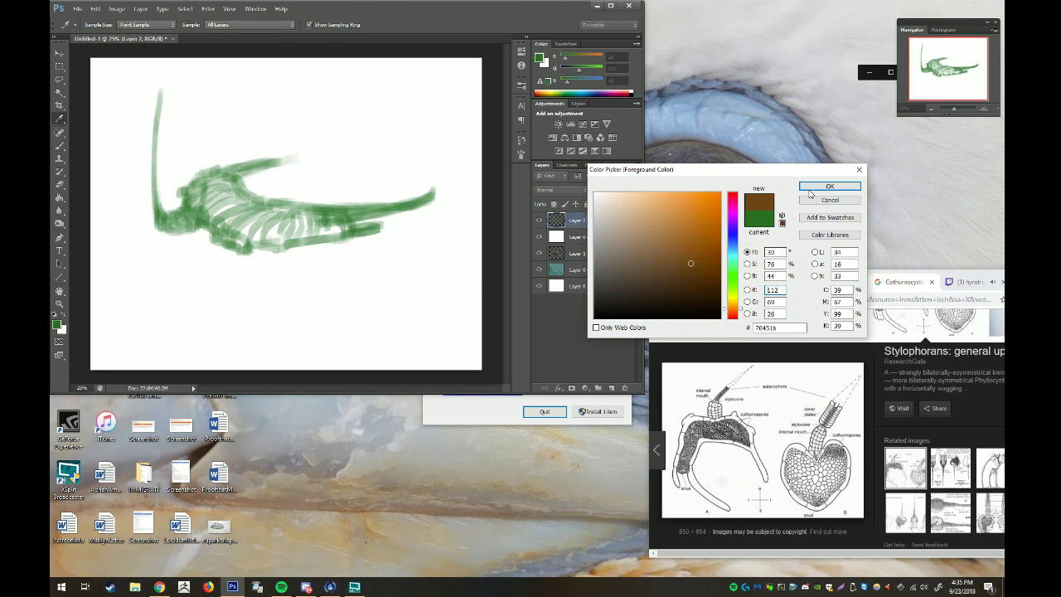
pyautogui.click(733, 315)
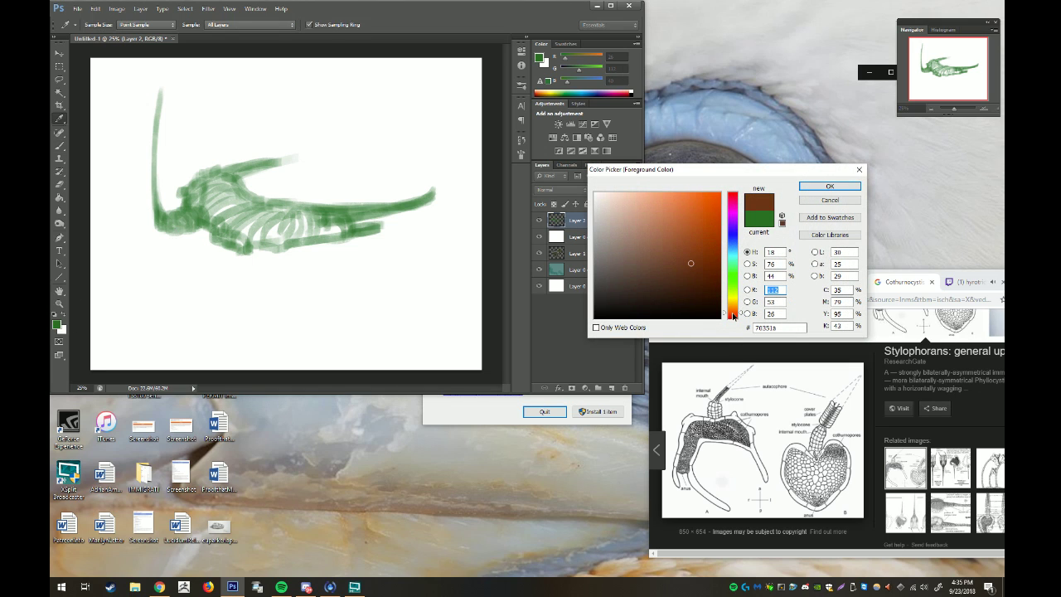
pyautogui.click(829, 186)
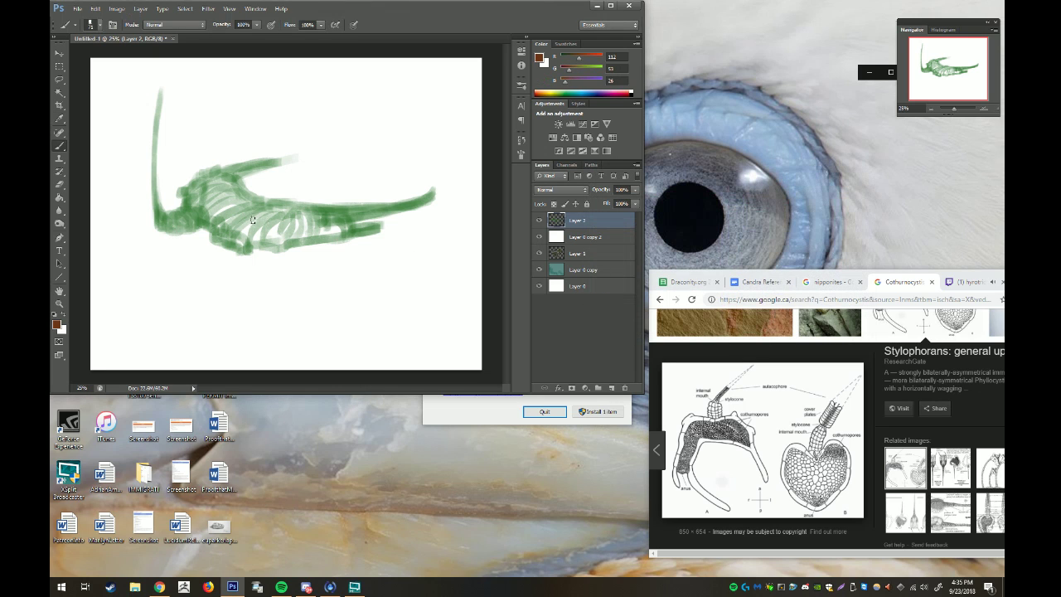
pyautogui.moveTo(212, 207)
pyautogui.mouseDown()
pyautogui.moveTo(214, 182)
pyautogui.moveTo(192, 195)
pyautogui.moveTo(223, 194)
pyautogui.moveTo(286, 221)
pyautogui.moveTo(218, 240)
pyautogui.moveTo(238, 245)
pyautogui.moveTo(364, 231)
pyautogui.moveTo(300, 239)
pyautogui.moveTo(325, 229)
pyautogui.moveTo(305, 214)
pyautogui.moveTo(366, 217)
pyautogui.moveTo(338, 211)
pyautogui.moveTo(402, 211)
pyautogui.moveTo(434, 194)
pyautogui.moveTo(414, 196)
pyautogui.mouseUp()
pyautogui.moveTo(187, 199)
pyautogui.mouseDown()
pyautogui.moveTo(196, 186)
pyautogui.moveTo(195, 210)
pyautogui.moveTo(196, 181)
pyautogui.moveTo(259, 164)
pyautogui.moveTo(225, 180)
pyautogui.mouseUp()
# With a smaller brush, add dark brown marks at the creature's front end and head
pyautogui.rightClick(202, 214)
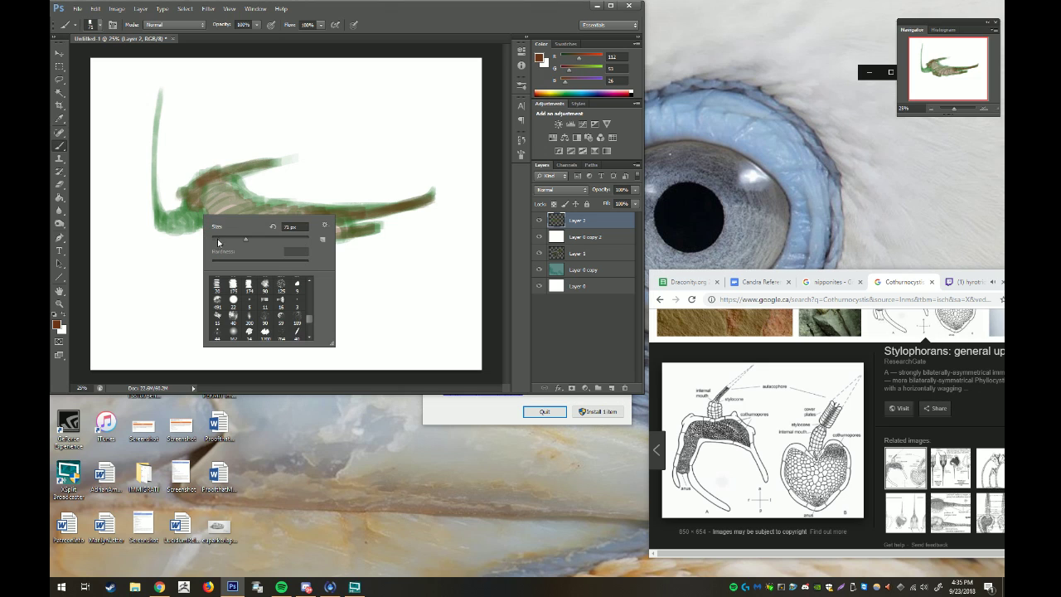
pyautogui.press('Return')
pyautogui.moveTo(160, 222); pyautogui.dragTo(163, 223)
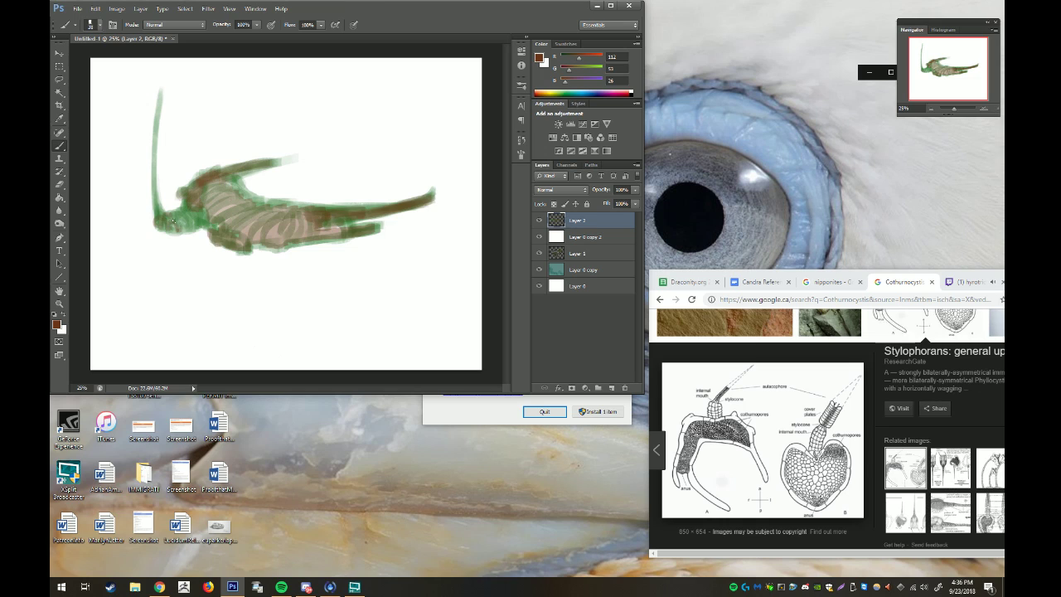
pyautogui.moveTo(178, 223)
pyautogui.mouseDown()
pyautogui.moveTo(200, 218)
pyautogui.moveTo(179, 225)
pyautogui.mouseUp()
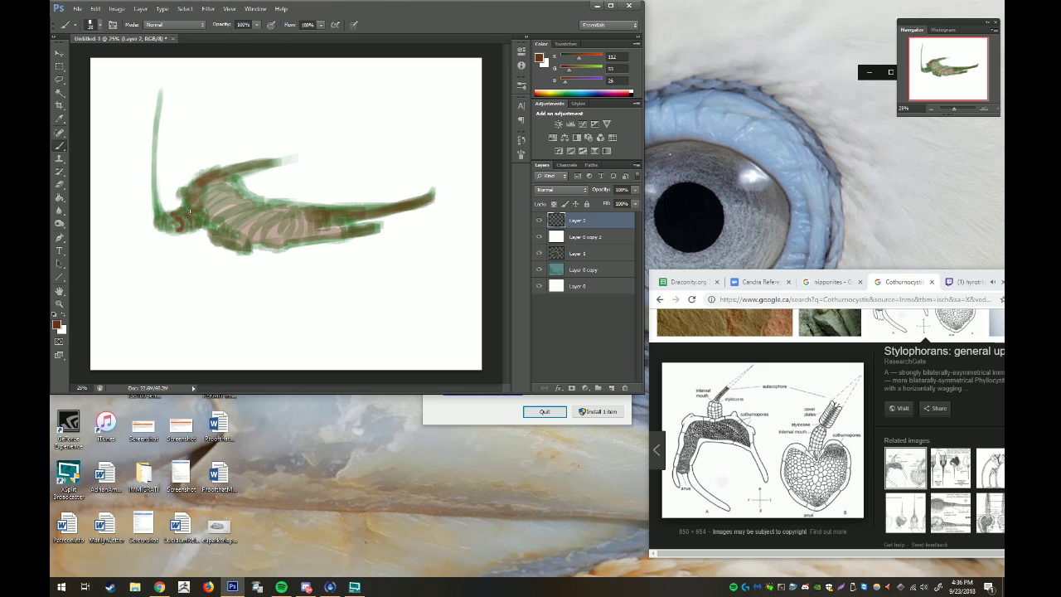
pyautogui.moveTo(171, 228); pyautogui.dragTo(179, 226)
pyautogui.moveTo(180, 197); pyautogui.dragTo(189, 200)
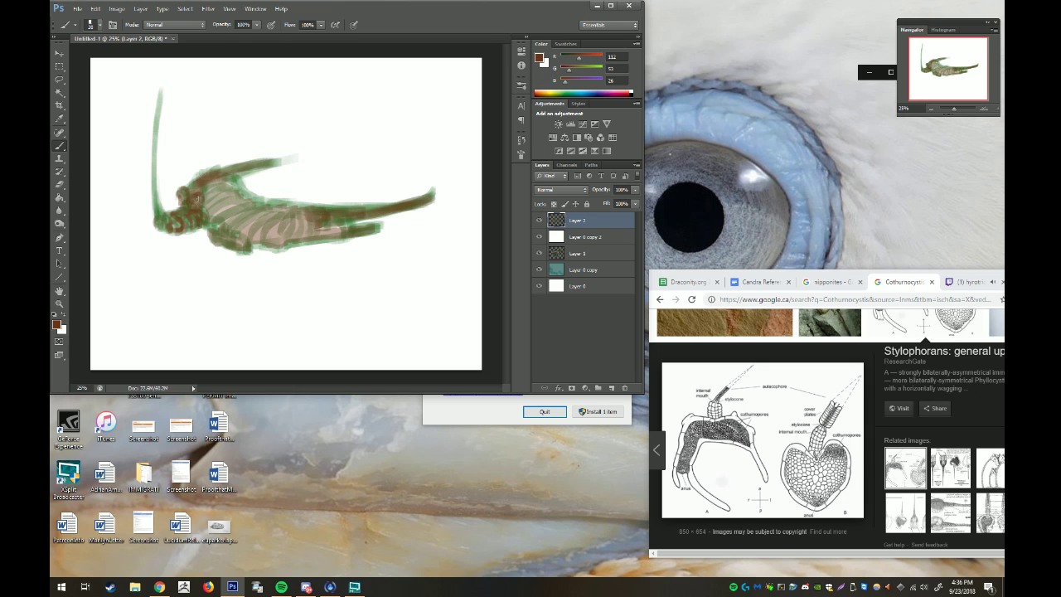
pyautogui.moveTo(201, 194); pyautogui.dragTo(203, 177)
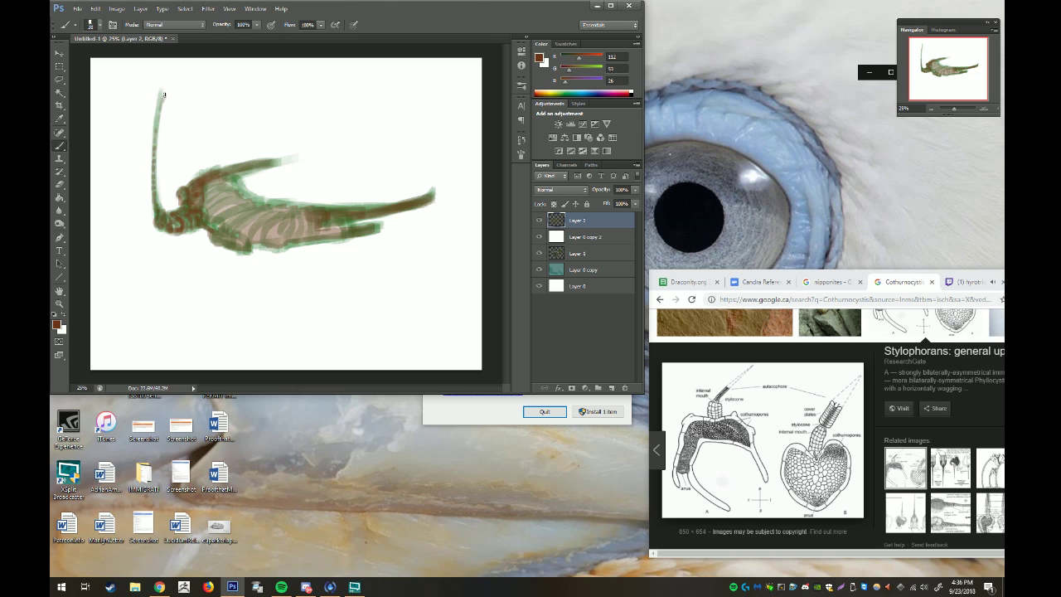
# Paint dark brown strokes along the belly, back, upper tail edge and front top edge
pyautogui.click(60, 183)
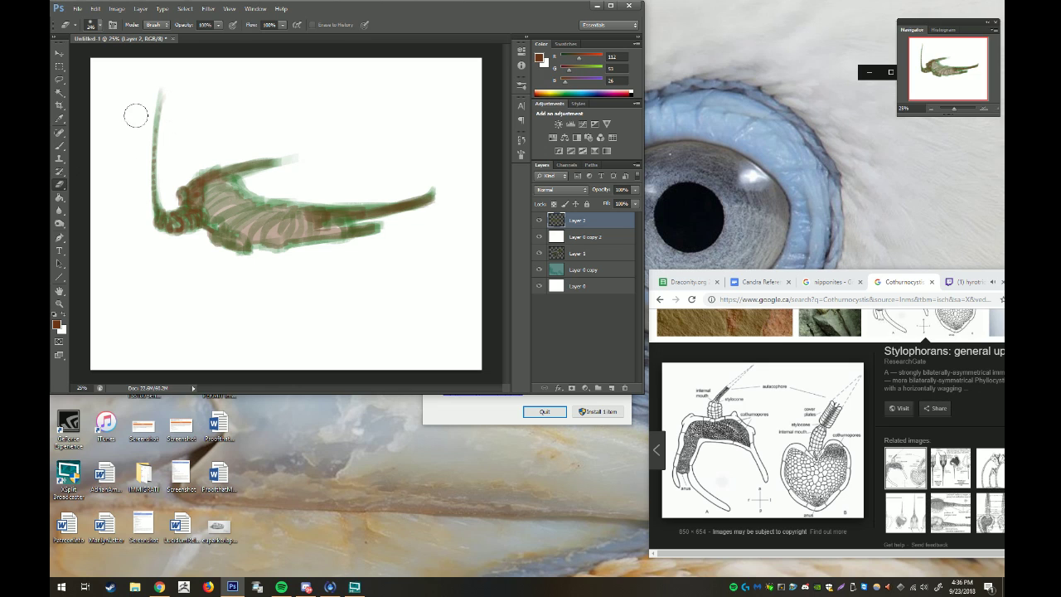
pyautogui.click(61, 145)
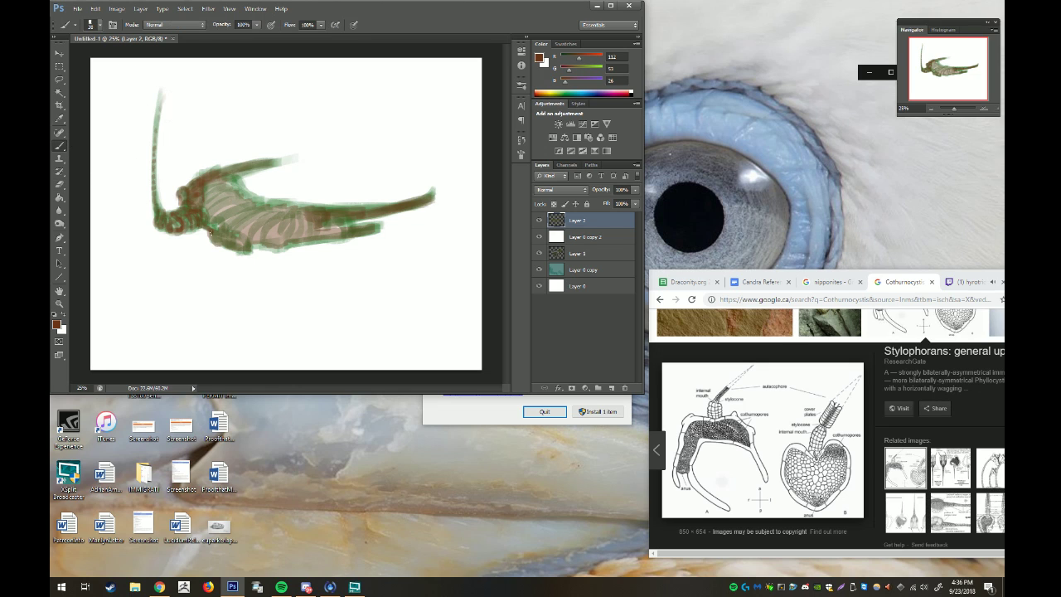
pyautogui.moveTo(225, 246)
pyautogui.mouseDown()
pyautogui.moveTo(248, 245)
pyautogui.moveTo(240, 222)
pyautogui.moveTo(270, 237)
pyautogui.mouseUp()
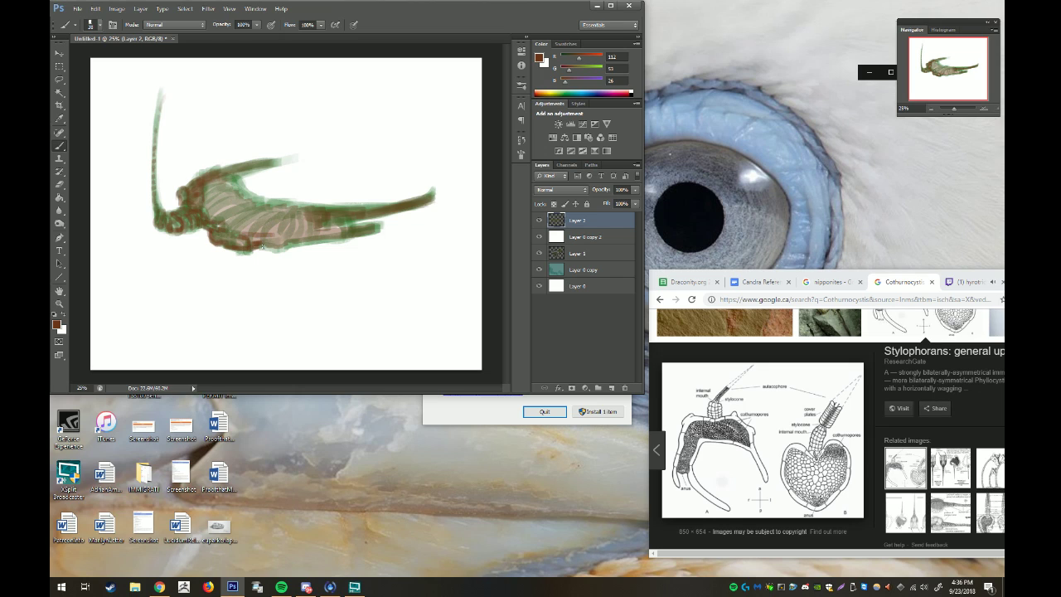
pyautogui.moveTo(262, 246); pyautogui.dragTo(355, 237)
pyautogui.moveTo(276, 235); pyautogui.dragTo(285, 234)
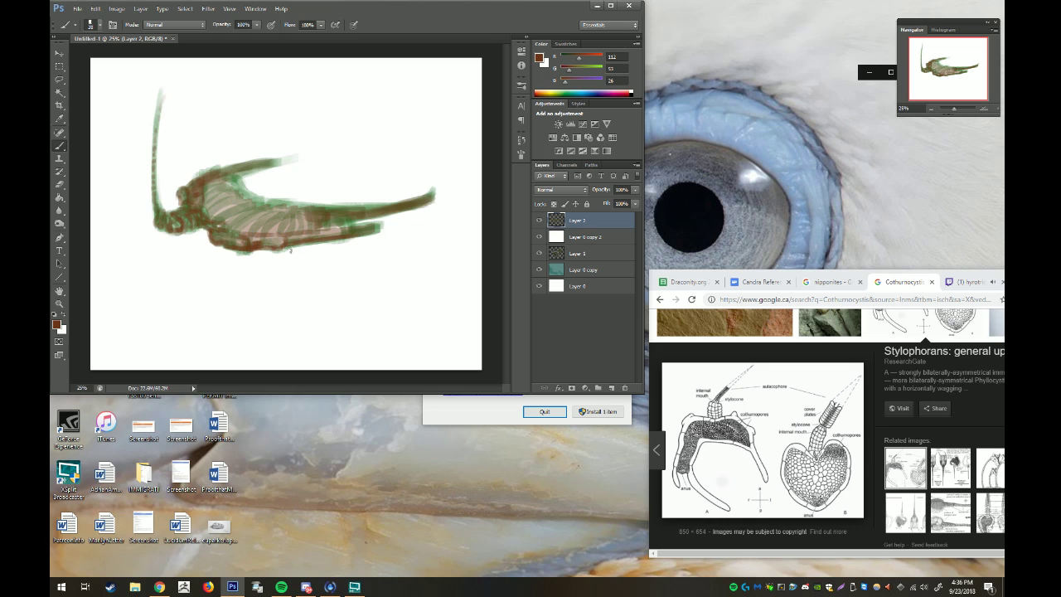
pyautogui.moveTo(293, 243); pyautogui.dragTo(382, 224)
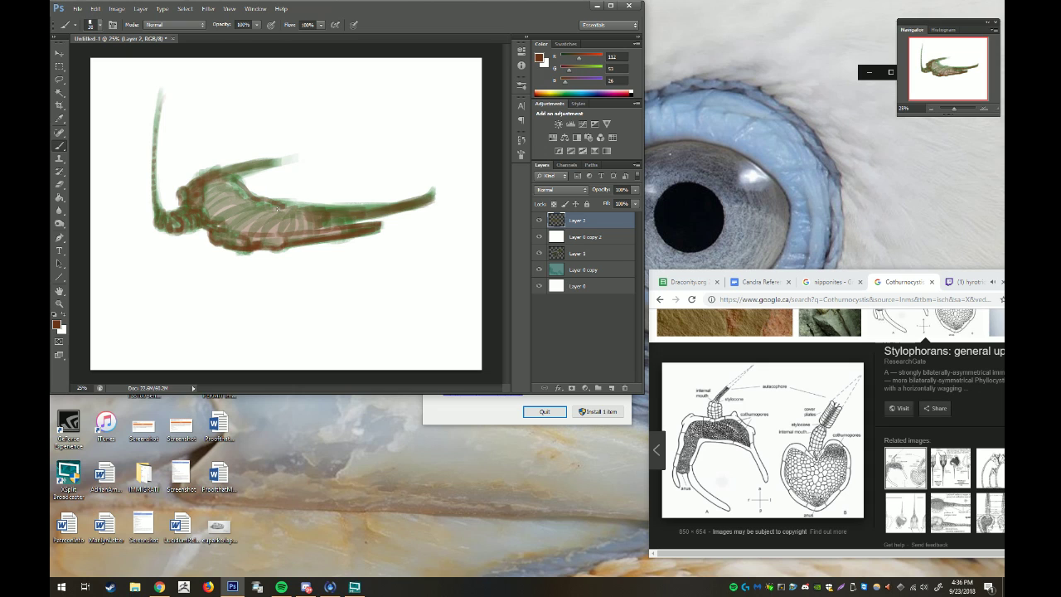
pyautogui.moveTo(277, 209); pyautogui.dragTo(361, 207)
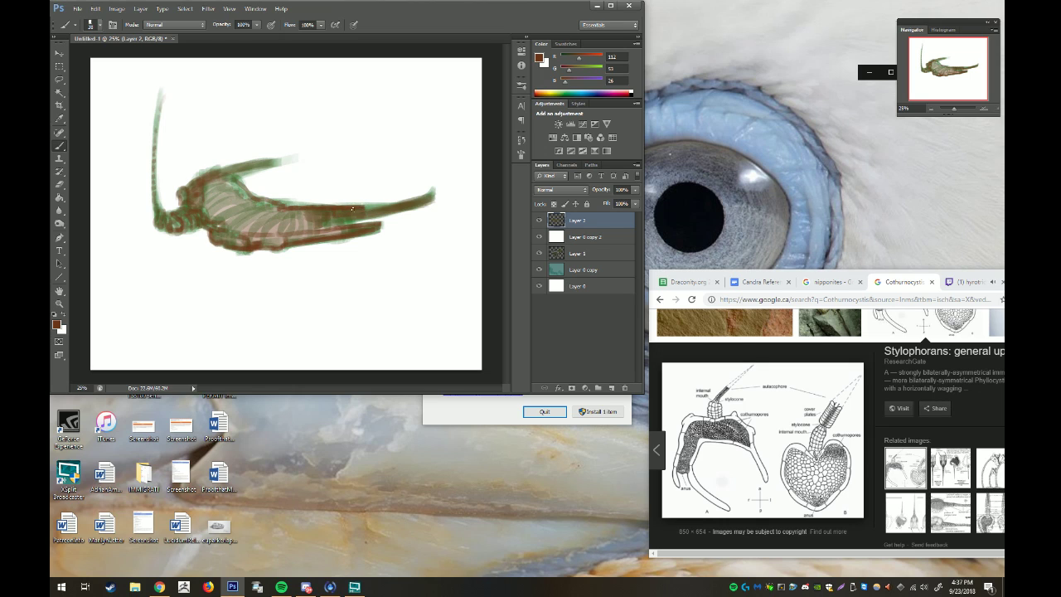
pyautogui.moveTo(353, 209)
pyautogui.mouseDown()
pyautogui.moveTo(433, 190)
pyautogui.moveTo(410, 211)
pyautogui.moveTo(355, 217)
pyautogui.mouseUp()
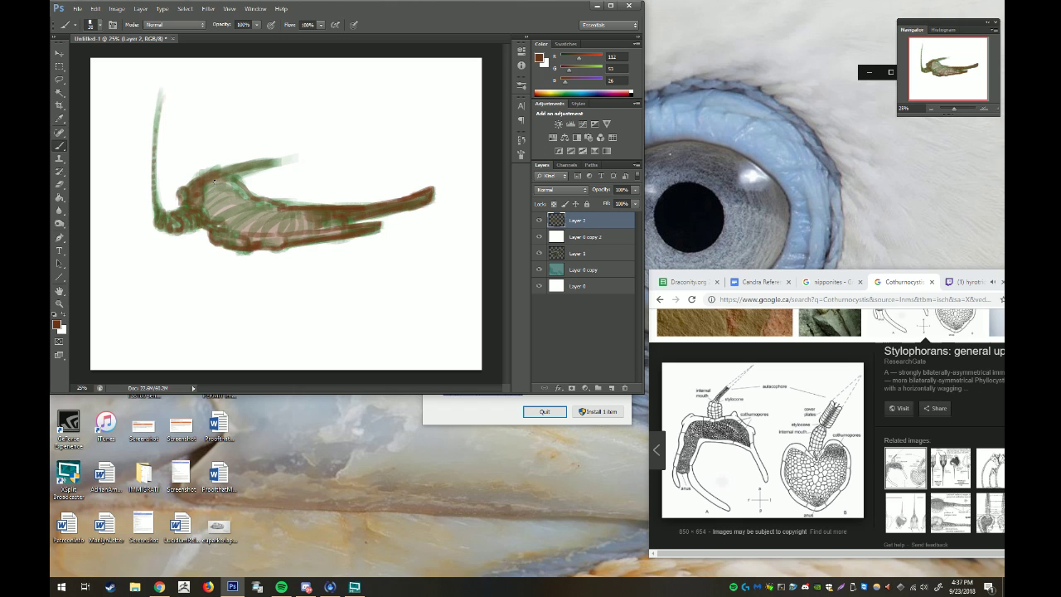
pyautogui.moveTo(213, 179); pyautogui.dragTo(235, 175)
# Show the Twitch stream and reposition the Chrome window below the painting
pyautogui.click(966, 282)
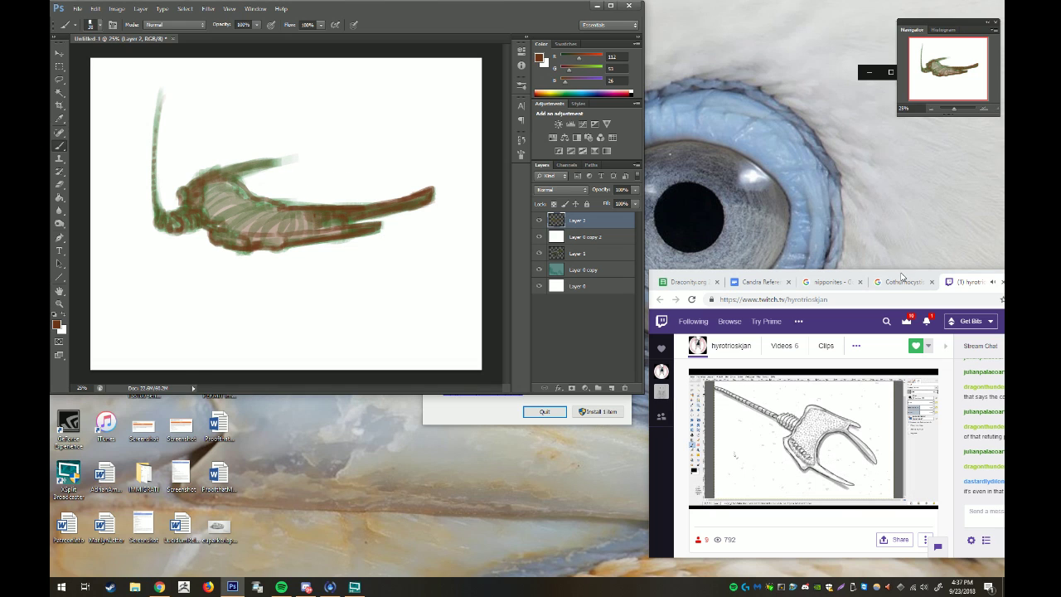
pyautogui.moveTo(899, 276)
pyautogui.mouseDown()
pyautogui.moveTo(822, 268)
pyautogui.moveTo(779, 295)
pyautogui.mouseUp()
pyautogui.moveTo(780, 297); pyautogui.dragTo(799, 300)
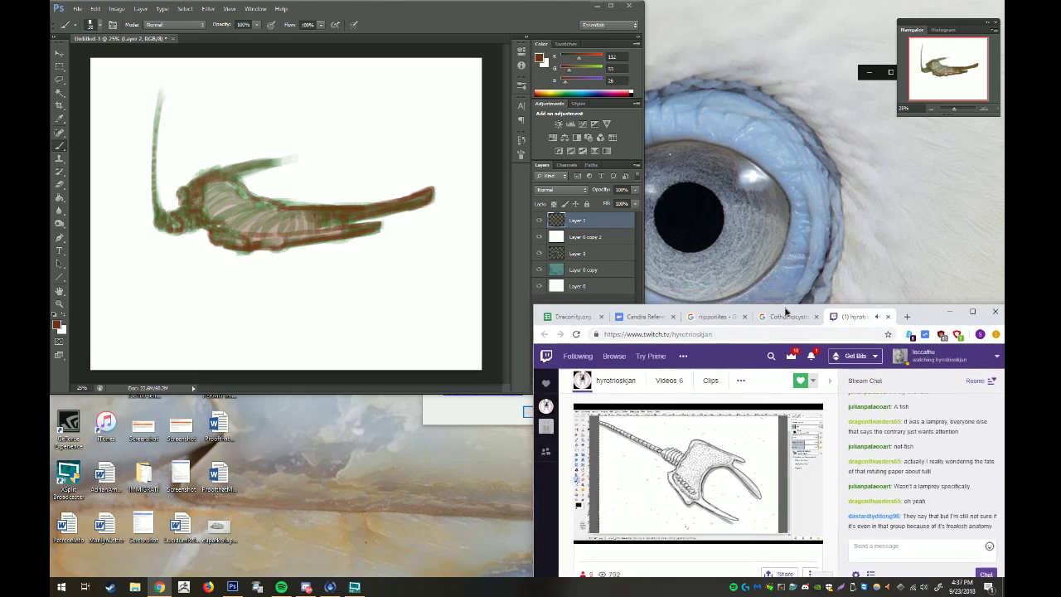
# Back in Photoshop, add fine brown strokes across the body and select Layer 0 copy 2
pyautogui.click(475, 22)
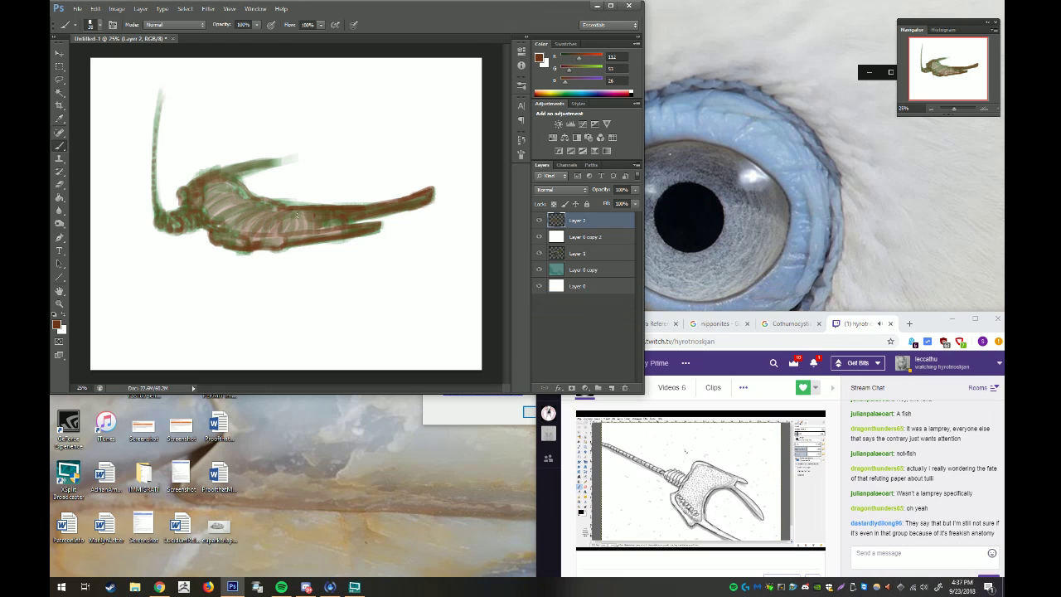
pyautogui.moveTo(322, 218); pyautogui.dragTo(279, 229)
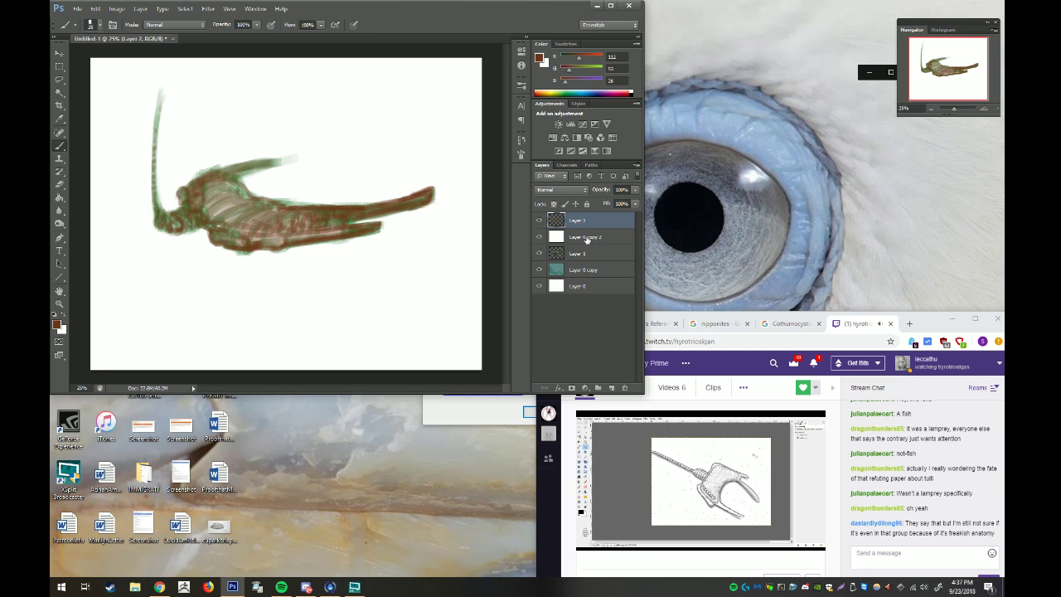
pyautogui.click(587, 237)
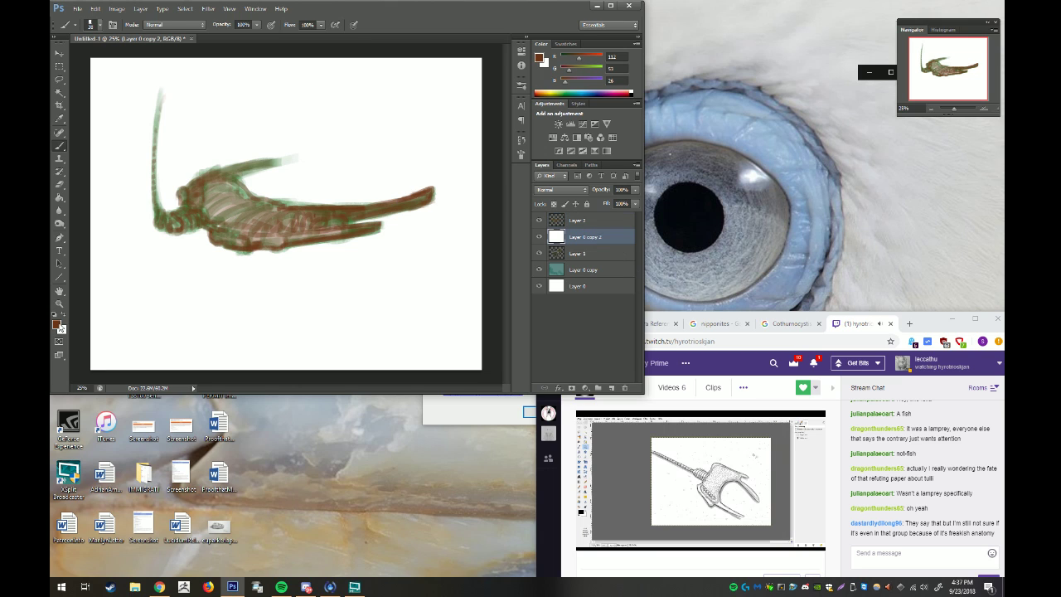
# Set an olive foreground colour and flood the background with the Paint Bucket
pyautogui.click(60, 329)
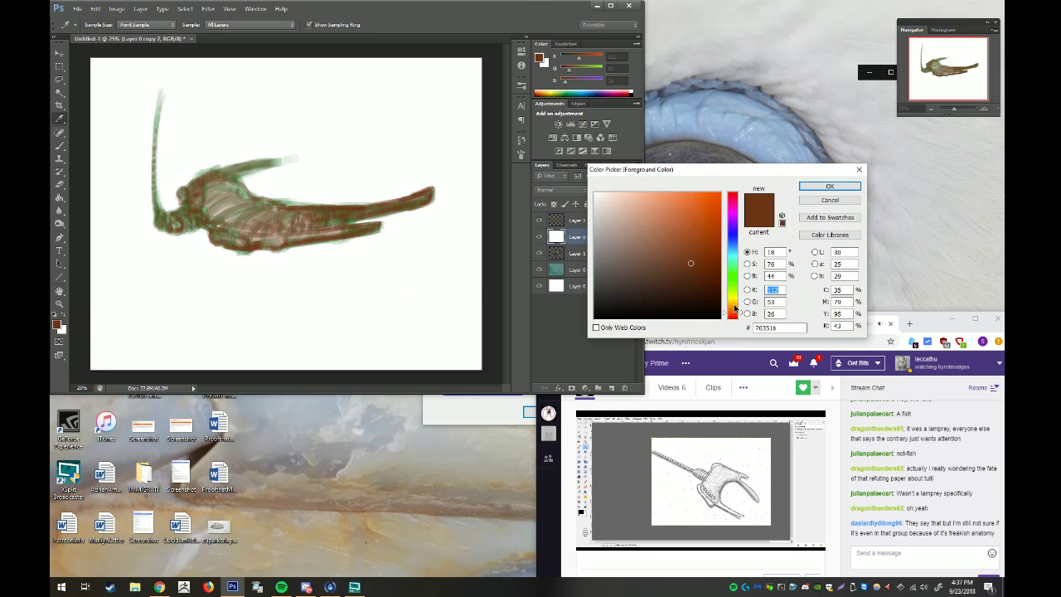
pyautogui.moveTo(735, 310); pyautogui.dragTo(734, 305)
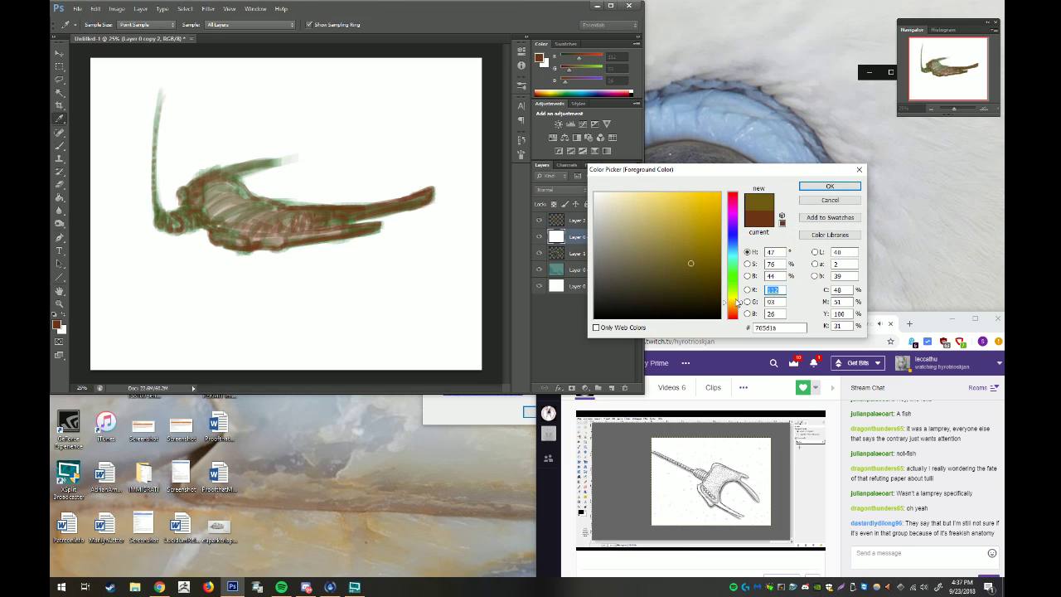
pyautogui.click(830, 186)
pyautogui.click(60, 197)
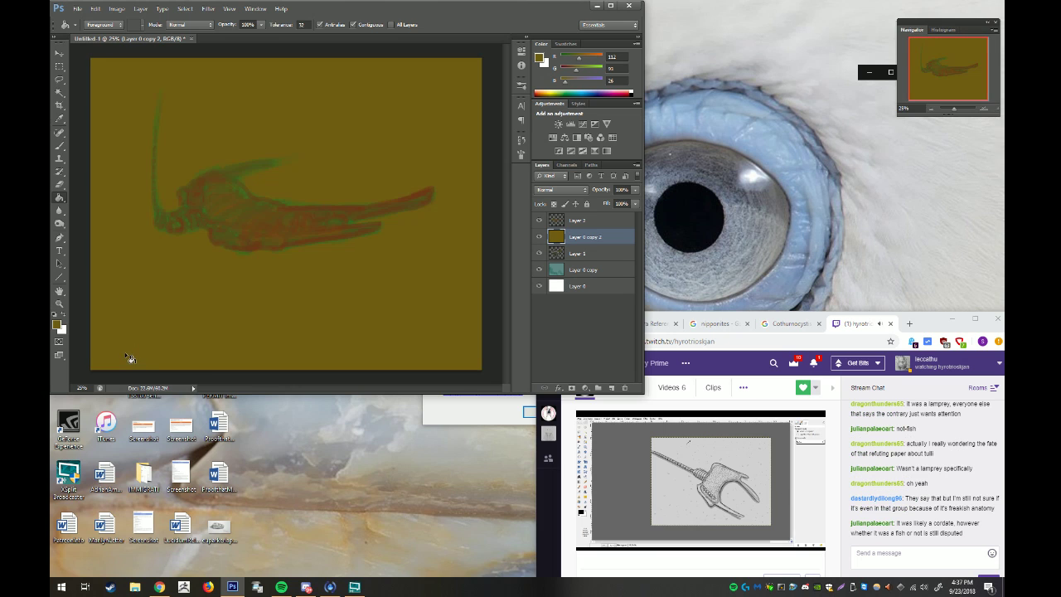
# Set the foreground to light tan #b8ae8d and choose a Brush preset
pyautogui.click(58, 323)
pyautogui.click(622, 227)
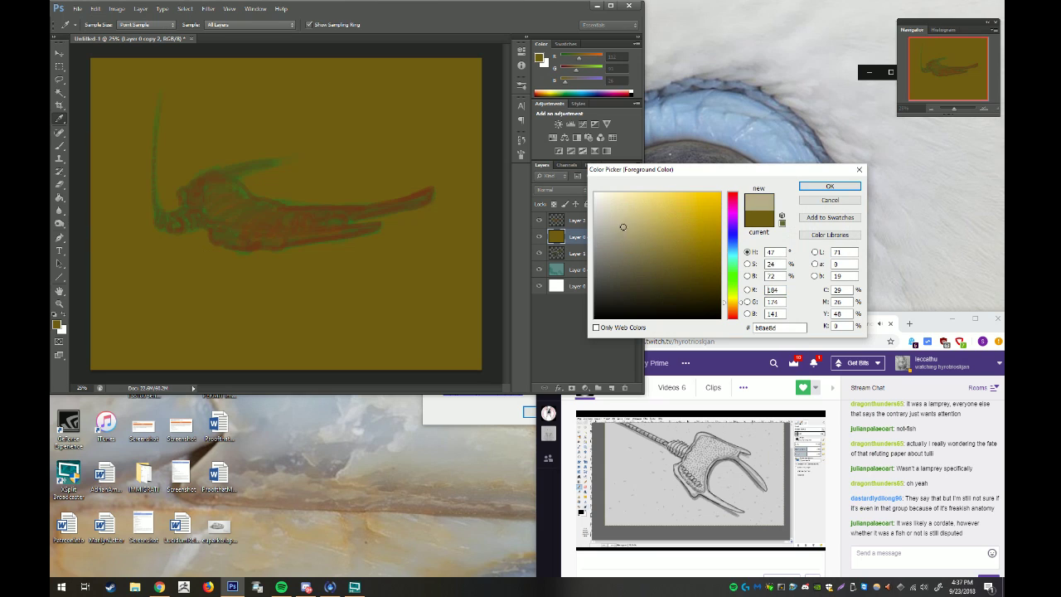
pyautogui.click(829, 186)
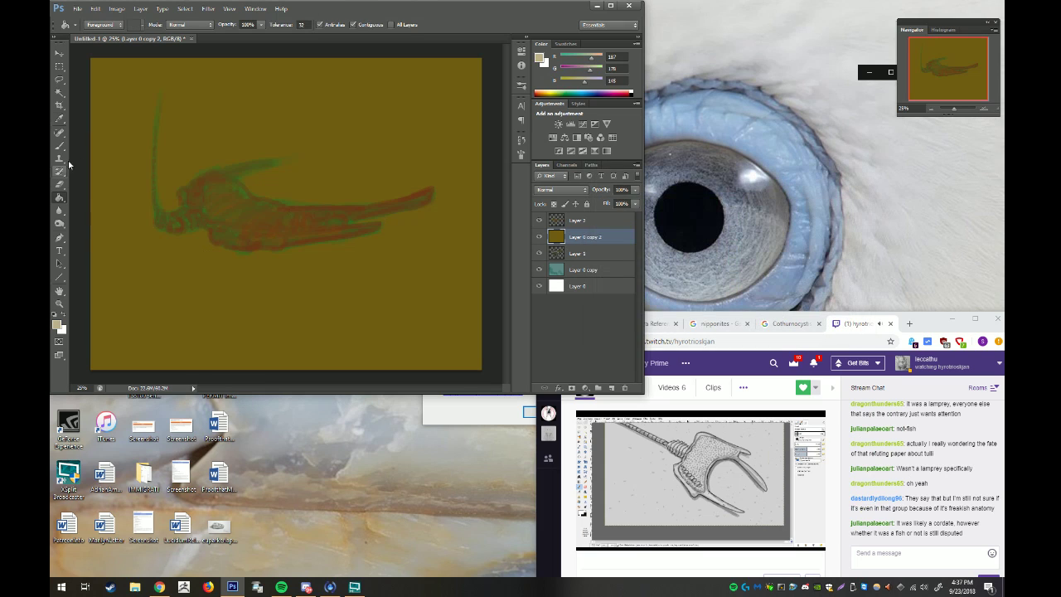
pyautogui.press('b')
pyautogui.rightClick(344, 295)
# Brush broad tan strokes over and around the creature, out to the right edge and lower left
pyautogui.press('Return')
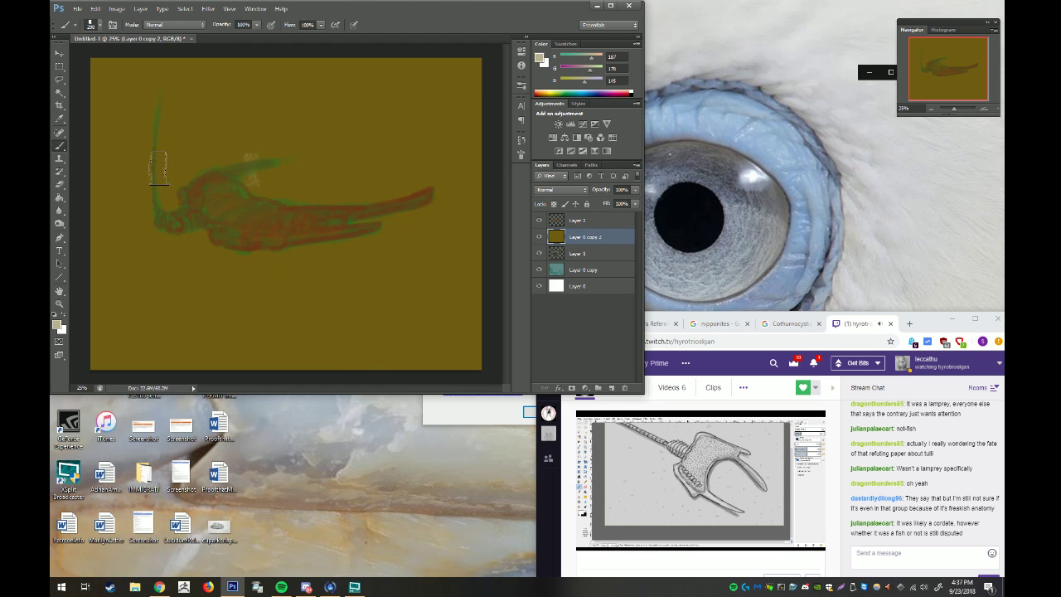
pyautogui.moveTo(249, 166); pyautogui.dragTo(294, 147)
pyautogui.moveTo(257, 199)
pyautogui.mouseDown()
pyautogui.moveTo(166, 170)
pyautogui.moveTo(298, 166)
pyautogui.mouseUp()
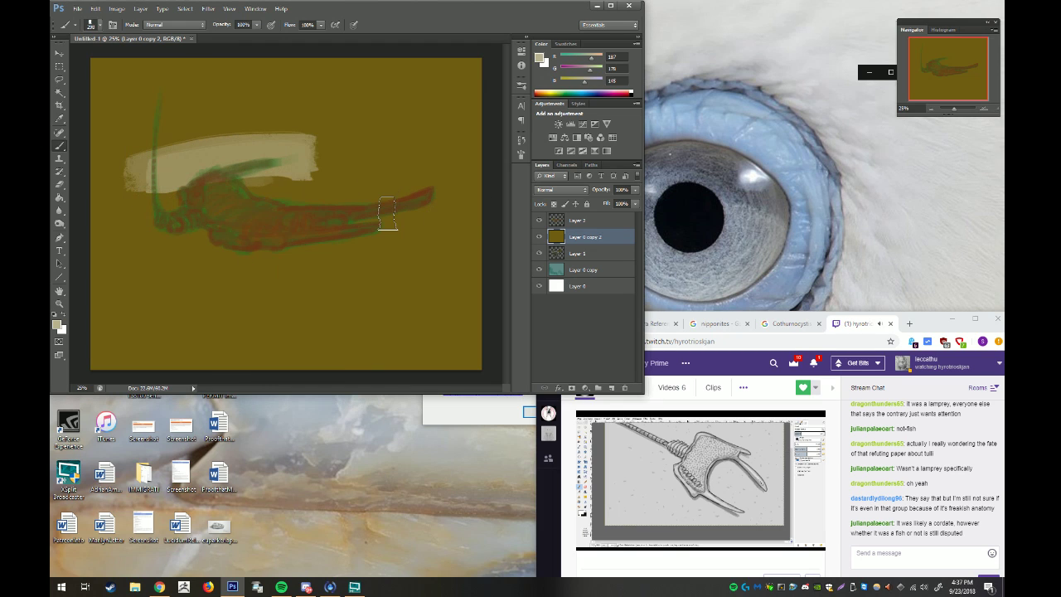
pyautogui.moveTo(232, 187)
pyautogui.mouseDown()
pyautogui.moveTo(158, 199)
pyautogui.moveTo(306, 189)
pyautogui.moveTo(145, 203)
pyautogui.moveTo(311, 178)
pyautogui.moveTo(149, 215)
pyautogui.moveTo(265, 215)
pyautogui.moveTo(373, 186)
pyautogui.mouseUp()
pyautogui.moveTo(274, 217)
pyautogui.mouseDown()
pyautogui.moveTo(187, 228)
pyautogui.moveTo(382, 191)
pyautogui.moveTo(448, 203)
pyautogui.mouseUp()
pyautogui.moveTo(232, 232); pyautogui.dragTo(455, 207)
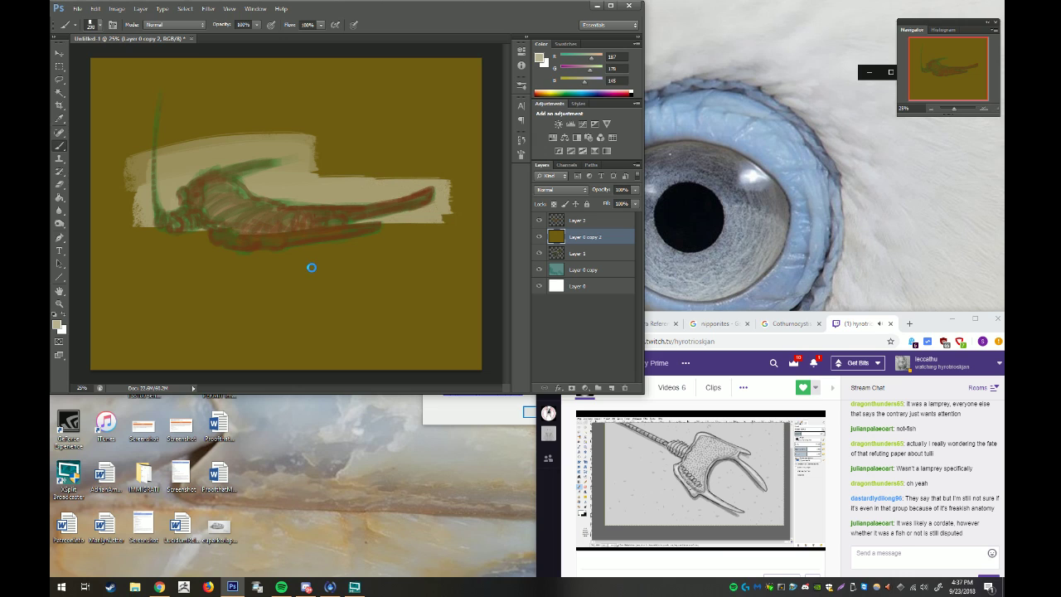
pyautogui.moveTo(381, 225); pyautogui.dragTo(480, 195)
pyautogui.moveTo(170, 237)
pyautogui.mouseDown()
pyautogui.moveTo(95, 179)
pyautogui.moveTo(174, 236)
pyautogui.mouseUp()
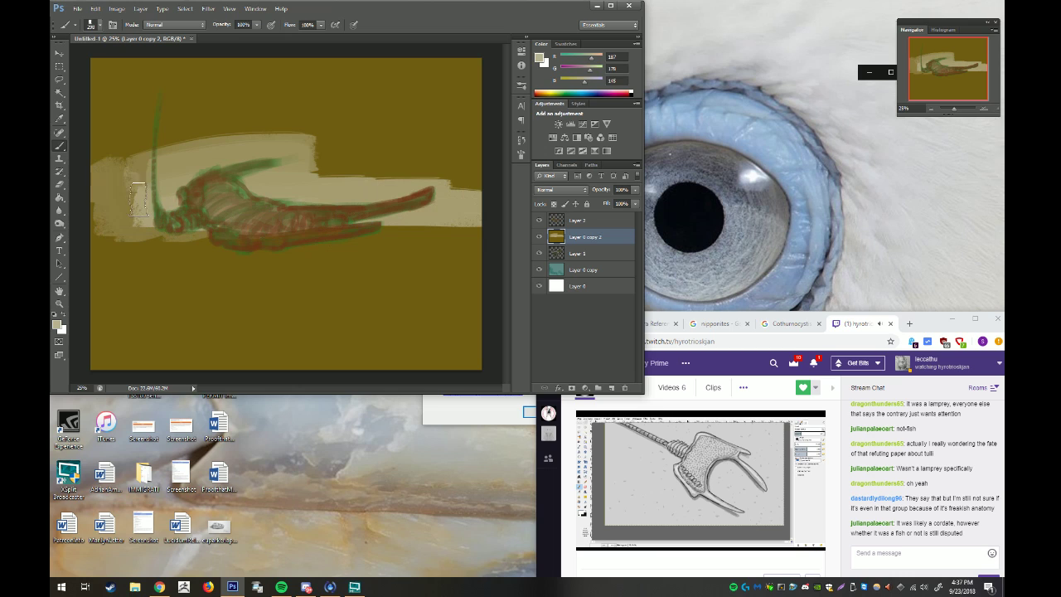
pyautogui.moveTo(149, 199)
pyautogui.mouseDown()
pyautogui.moveTo(97, 232)
pyautogui.moveTo(153, 236)
pyautogui.mouseUp()
pyautogui.moveTo(338, 238)
pyautogui.mouseDown()
pyautogui.moveTo(398, 249)
pyautogui.moveTo(198, 245)
pyautogui.moveTo(348, 249)
pyautogui.moveTo(229, 251)
pyautogui.moveTo(154, 270)
pyautogui.moveTo(398, 253)
pyautogui.mouseUp()
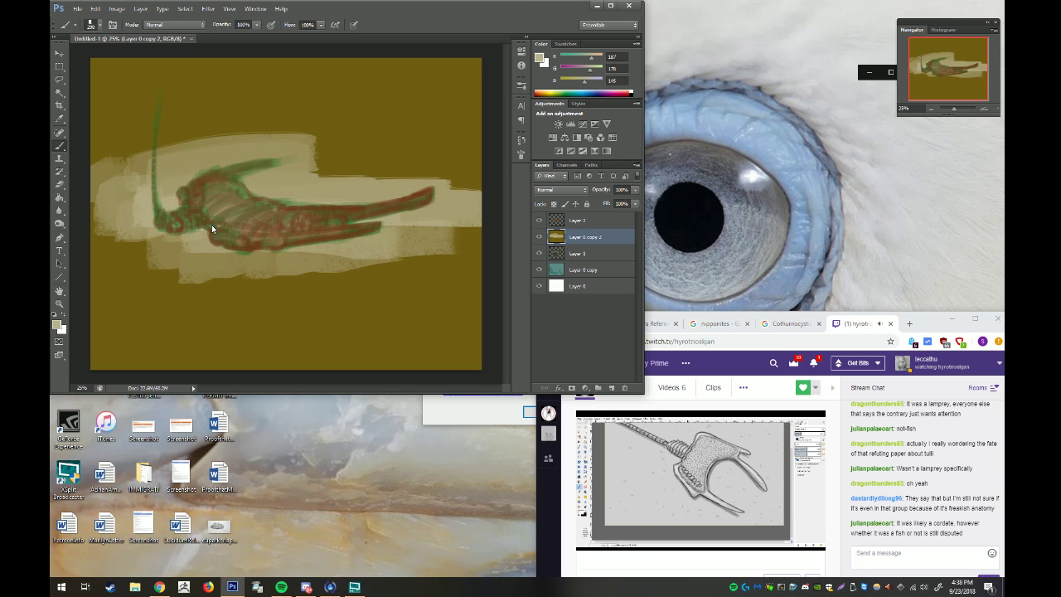
pyautogui.moveTo(218, 264)
pyautogui.mouseDown()
pyautogui.moveTo(415, 261)
pyautogui.moveTo(464, 248)
pyautogui.mouseUp()
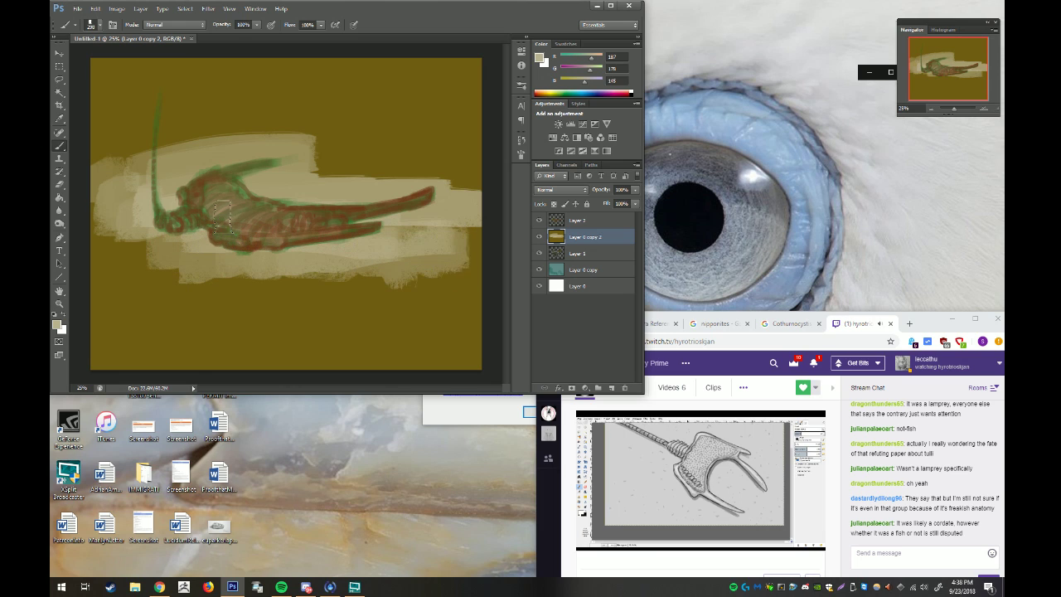
pyautogui.moveTo(165, 231)
pyautogui.mouseDown()
pyautogui.moveTo(96, 217)
pyautogui.moveTo(104, 170)
pyautogui.moveTo(157, 261)
pyautogui.mouseUp()
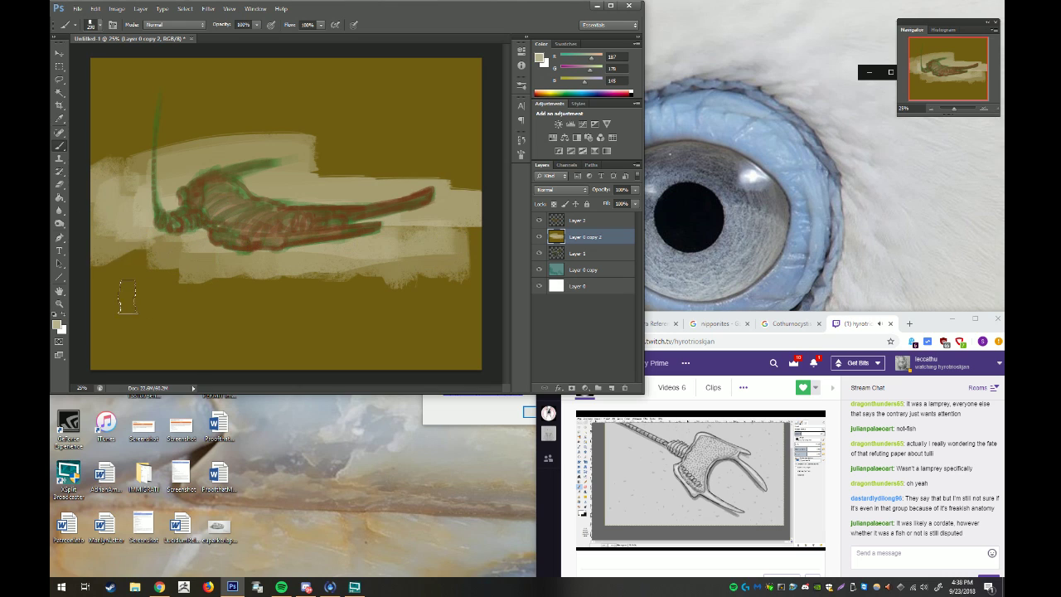
pyautogui.moveTo(127, 296)
pyautogui.mouseDown()
pyautogui.moveTo(166, 253)
pyautogui.moveTo(207, 274)
pyautogui.moveTo(257, 269)
pyautogui.moveTo(286, 222)
pyautogui.mouseUp()
# Cover the dark upper-left background and the olive band above the creature with tan
pyautogui.moveTo(92, 98)
pyautogui.mouseDown()
pyautogui.moveTo(95, 65)
pyautogui.moveTo(199, 75)
pyautogui.mouseUp()
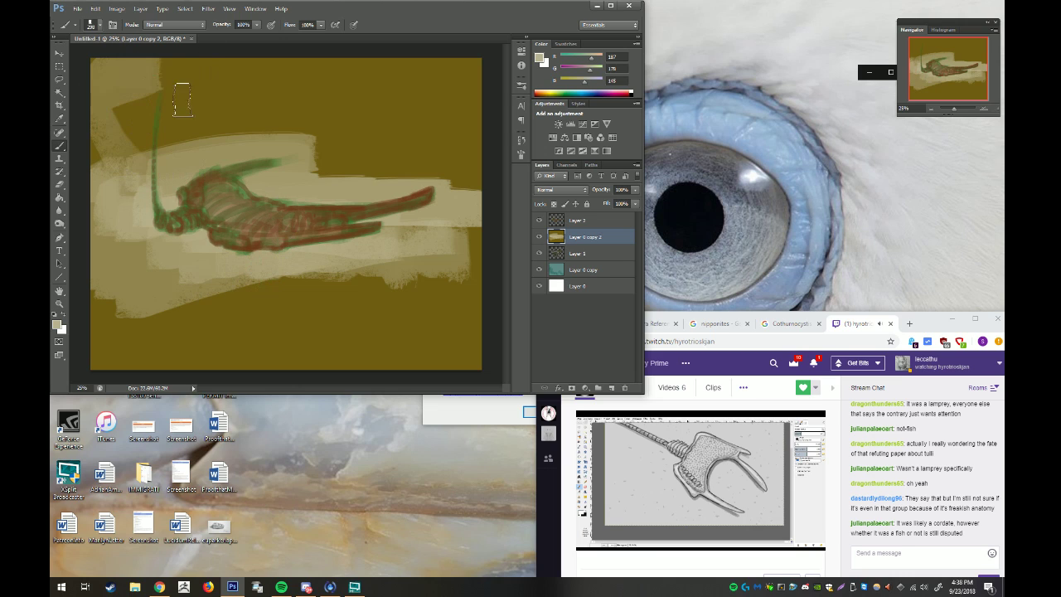
pyautogui.moveTo(116, 124); pyautogui.dragTo(215, 82)
pyautogui.moveTo(95, 157)
pyautogui.mouseDown()
pyautogui.moveTo(211, 107)
pyautogui.moveTo(357, 79)
pyautogui.moveTo(468, 99)
pyautogui.moveTo(373, 132)
pyautogui.mouseUp()
pyautogui.moveTo(311, 153)
pyautogui.mouseDown()
pyautogui.moveTo(157, 145)
pyautogui.moveTo(249, 120)
pyautogui.moveTo(465, 141)
pyautogui.mouseUp()
pyautogui.moveTo(412, 172)
pyautogui.mouseDown()
pyautogui.moveTo(311, 159)
pyautogui.moveTo(477, 174)
pyautogui.mouseUp()
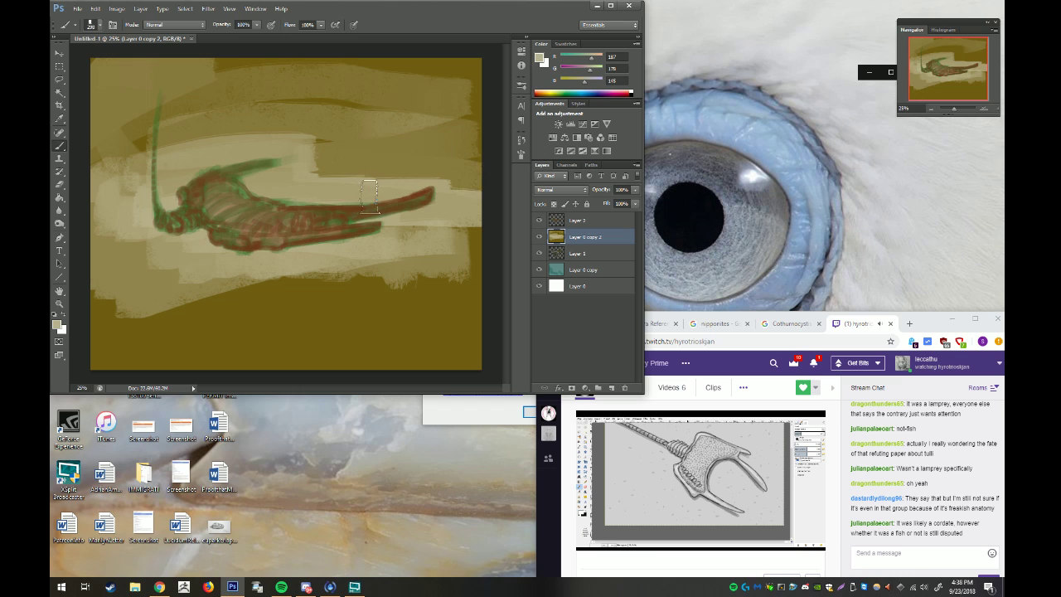
pyautogui.moveTo(138, 213)
pyautogui.mouseDown()
pyautogui.moveTo(103, 124)
pyautogui.moveTo(166, 186)
pyautogui.mouseUp()
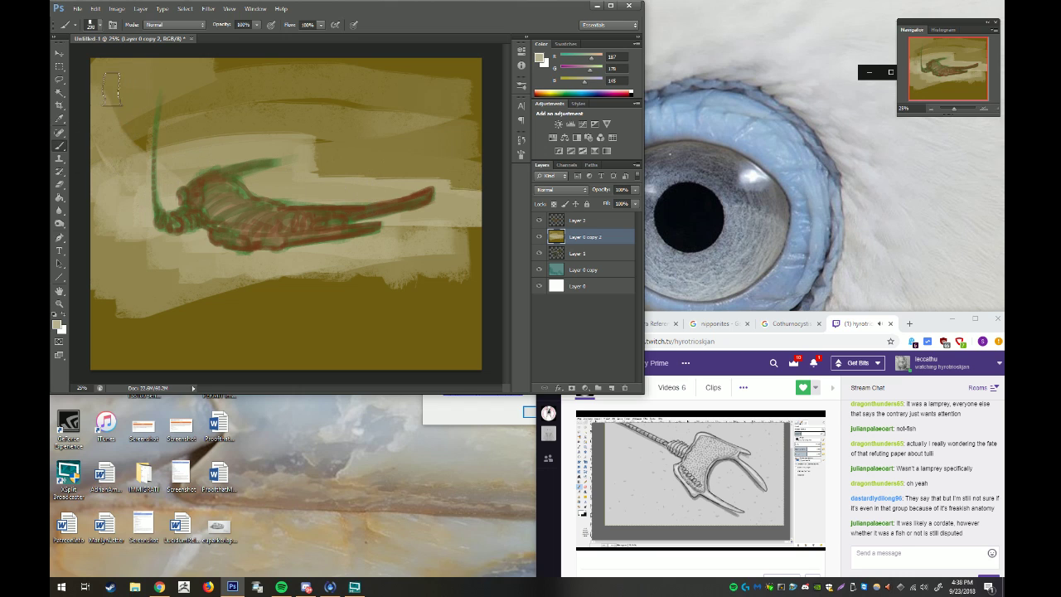
pyautogui.moveTo(107, 75)
pyautogui.mouseDown()
pyautogui.moveTo(137, 157)
pyautogui.moveTo(176, 144)
pyautogui.moveTo(124, 75)
pyautogui.moveTo(228, 148)
pyautogui.moveTo(205, 76)
pyautogui.moveTo(282, 150)
pyautogui.mouseUp()
# Paint light tan diagonal streaks across the upper middle and upper right of the canvas
pyautogui.moveTo(224, 62); pyautogui.dragTo(319, 174)
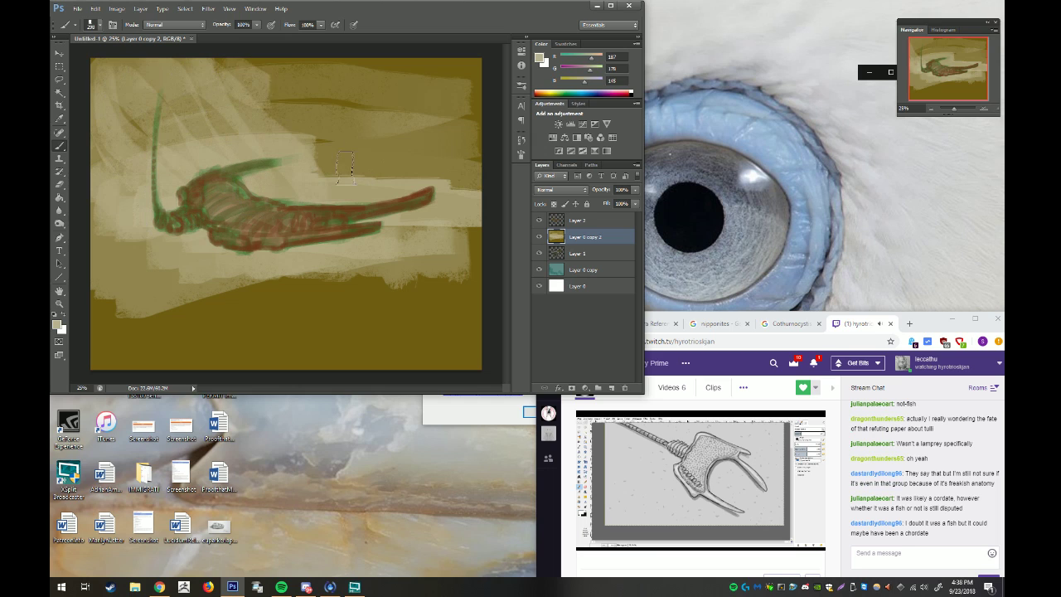
pyautogui.moveTo(261, 79); pyautogui.dragTo(339, 170)
pyautogui.moveTo(241, 63); pyautogui.dragTo(352, 174)
pyautogui.moveTo(281, 63); pyautogui.dragTo(377, 174)
pyautogui.moveTo(324, 56)
pyautogui.mouseDown()
pyautogui.moveTo(427, 174)
pyautogui.moveTo(460, 178)
pyautogui.mouseUp()
pyautogui.moveTo(431, 125)
pyautogui.mouseDown()
pyautogui.moveTo(392, 69)
pyautogui.moveTo(465, 174)
pyautogui.mouseUp()
pyautogui.moveTo(427, 63); pyautogui.dragTo(485, 161)
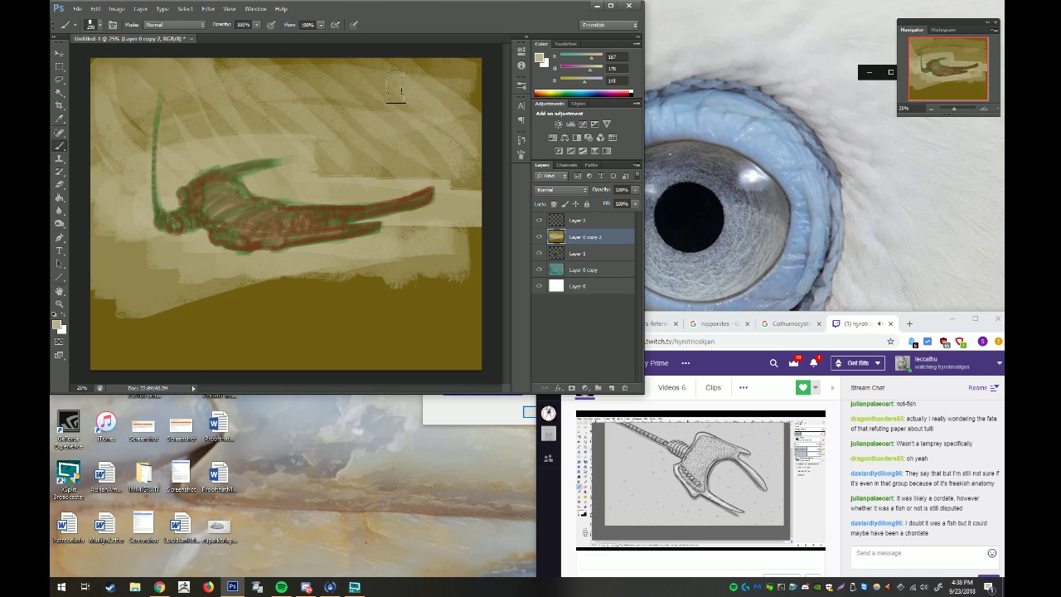
pyautogui.moveTo(477, 67); pyautogui.dragTo(476, 99)
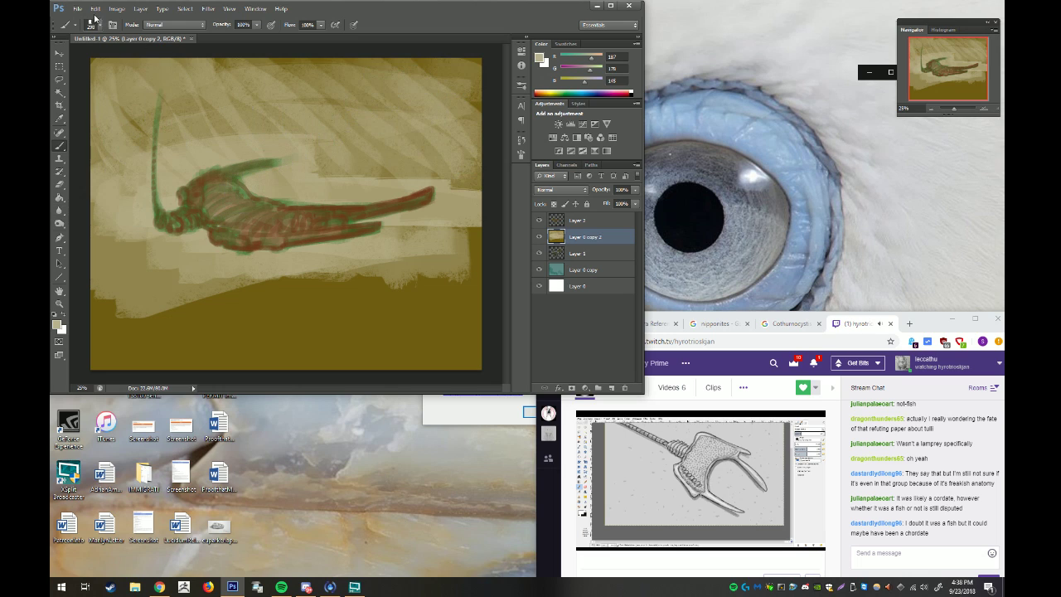
# In Image Size, switch units to Percent and scale the image to 80%, from 22.6M to 14.5M pixels
pyautogui.click(115, 10)
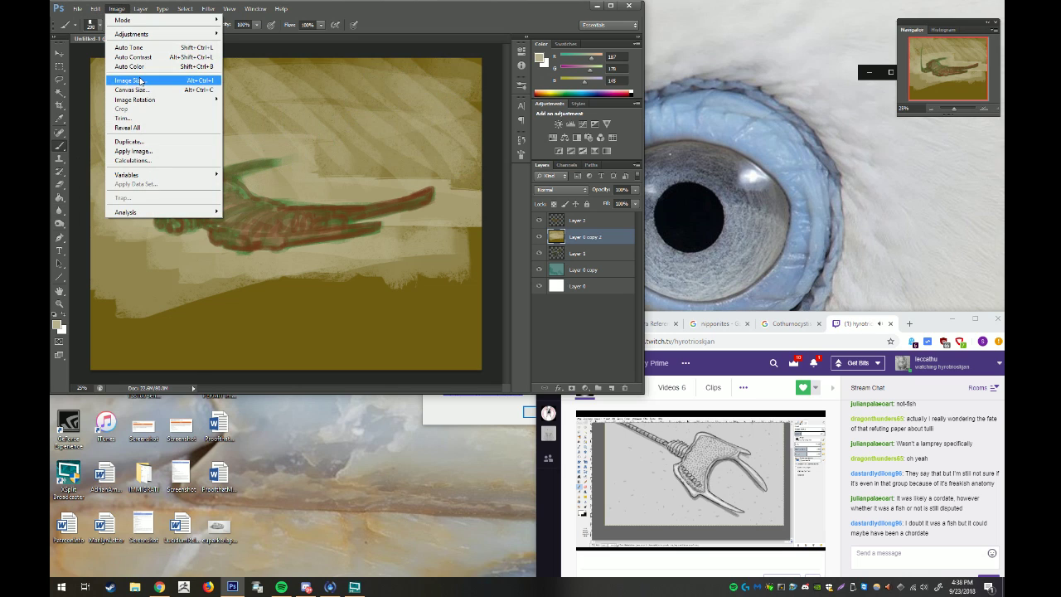
pyautogui.click(150, 81)
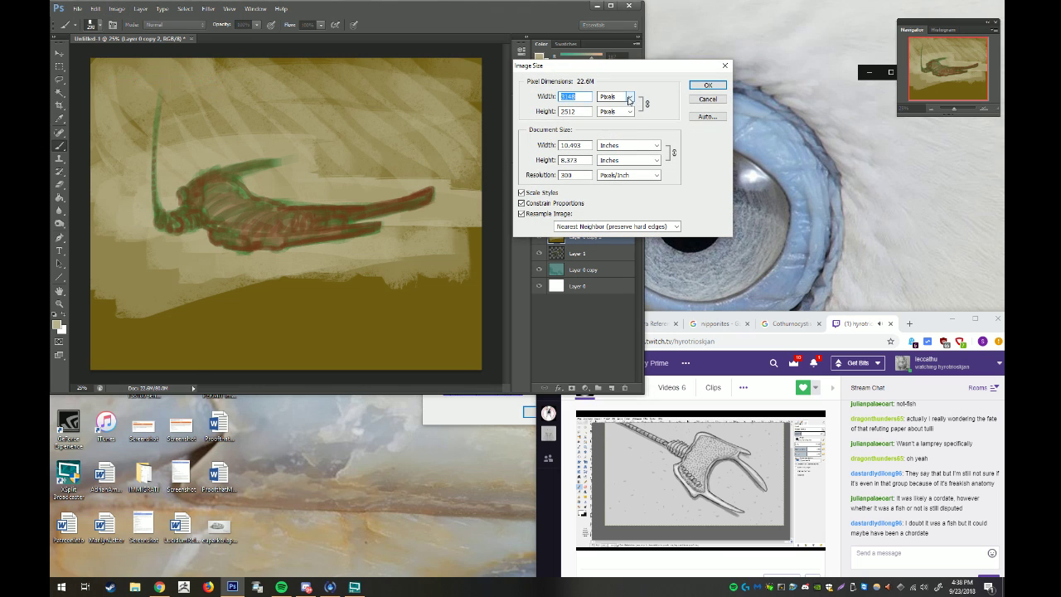
pyautogui.click(629, 99)
pyautogui.click(615, 111)
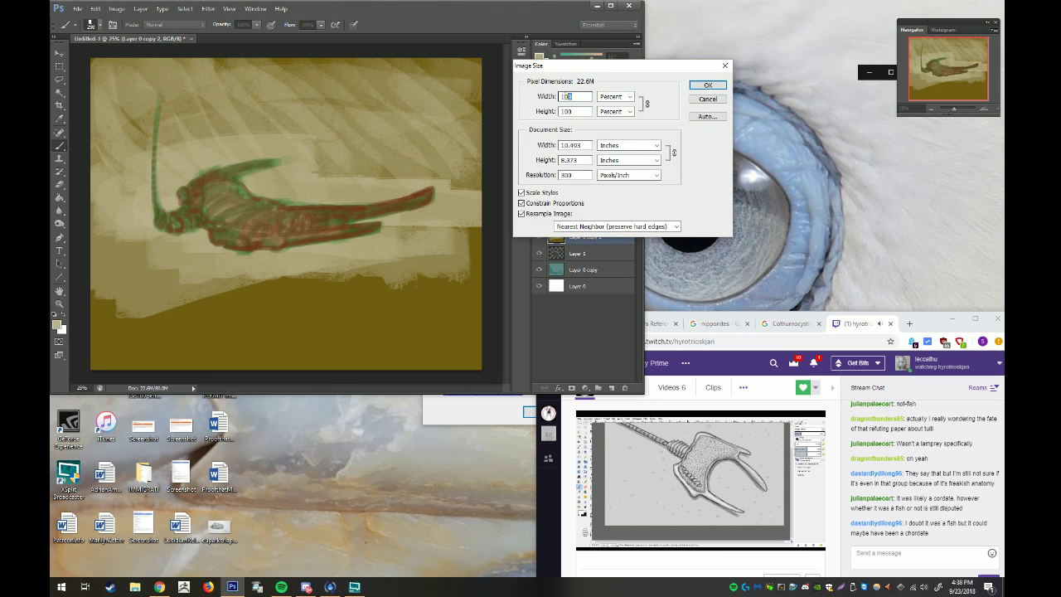
pyautogui.moveTo(546, 96)
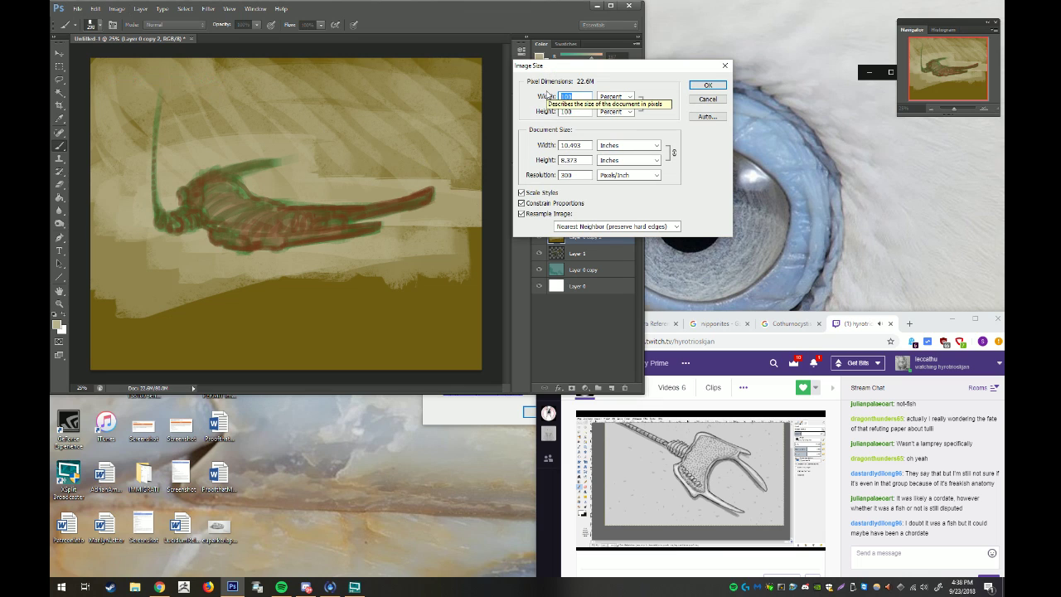
pyautogui.write('80')
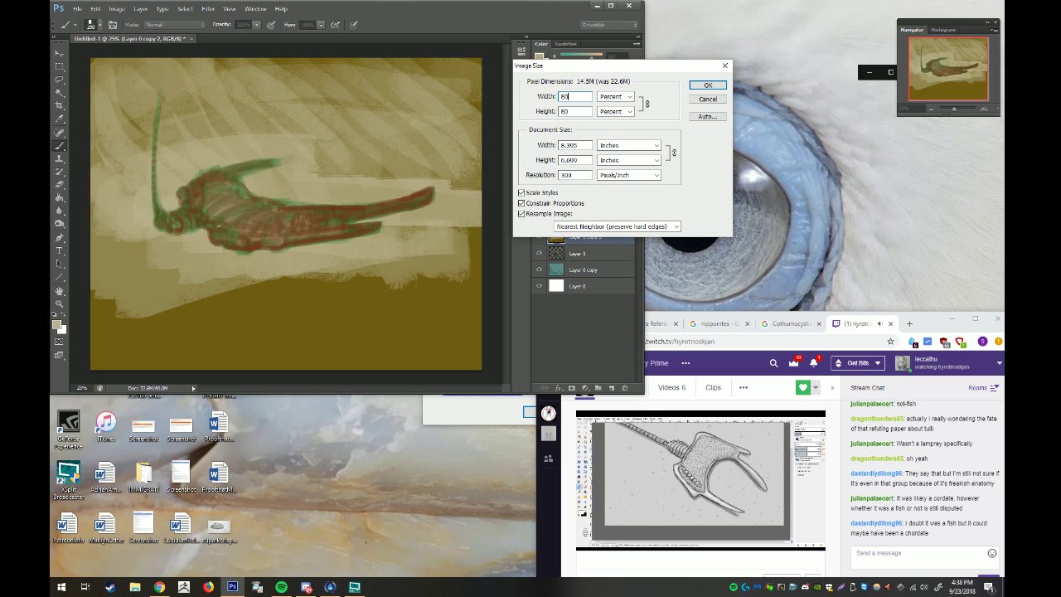
pyautogui.press('Return')
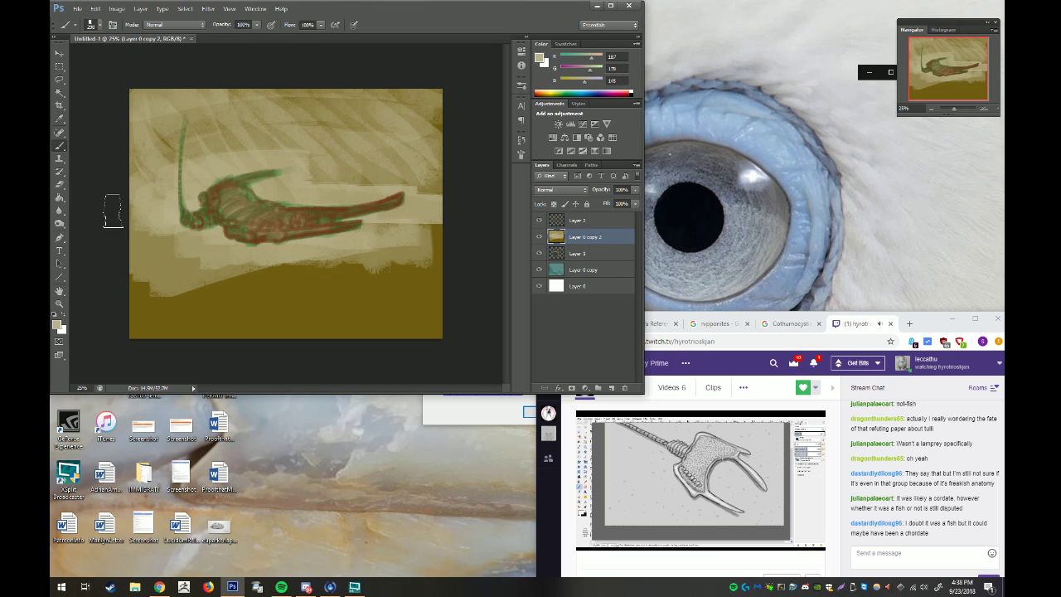
# Add a new layer filled with tan, then pick a darker tan for brushing
pyautogui.click(613, 388)
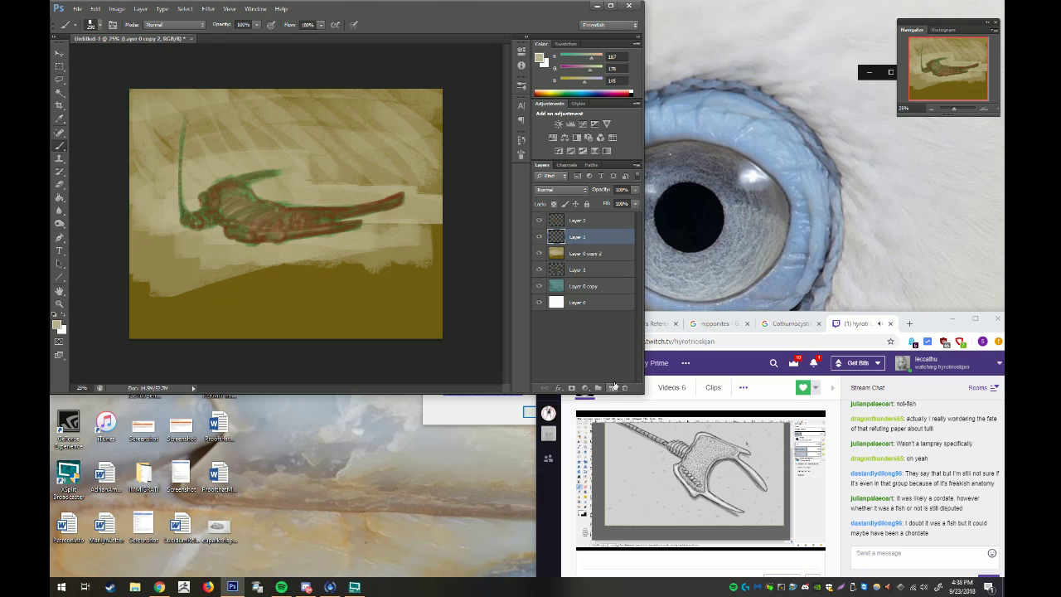
pyautogui.click(61, 197)
pyautogui.click(257, 334)
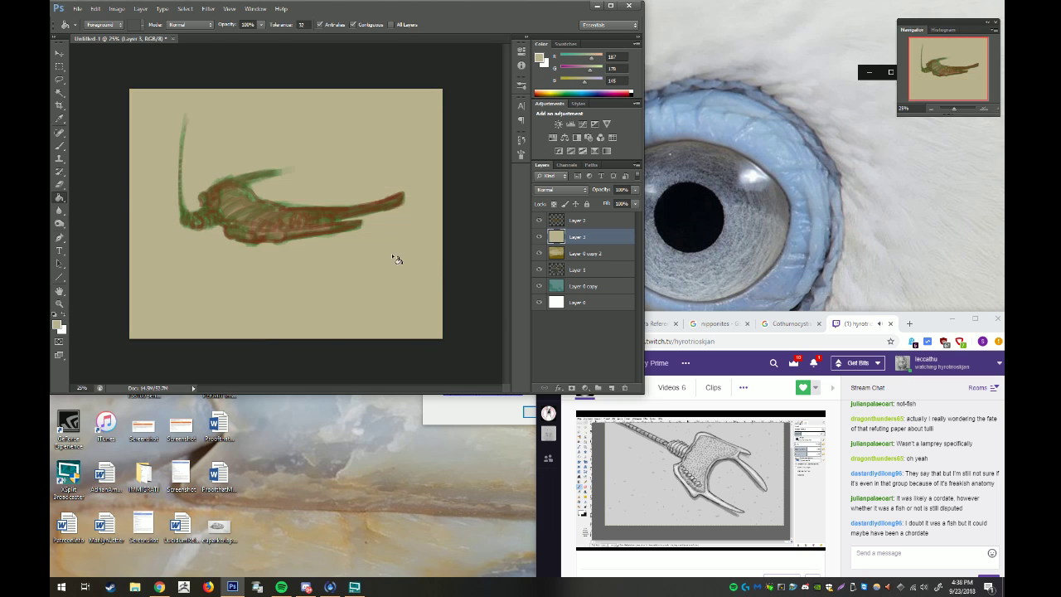
pyautogui.click(59, 325)
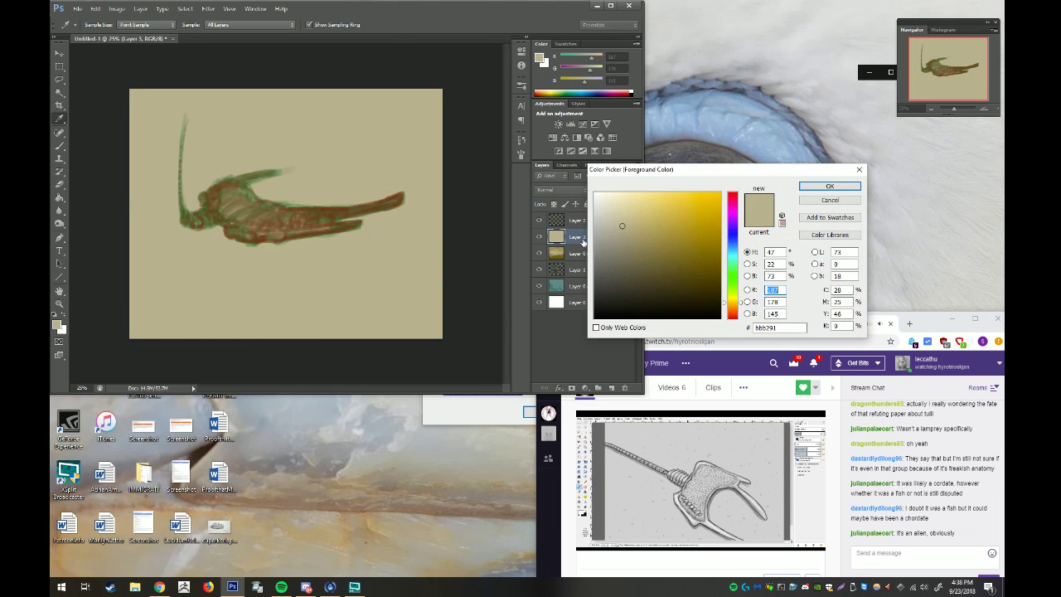
pyautogui.click(642, 246)
pyautogui.click(635, 247)
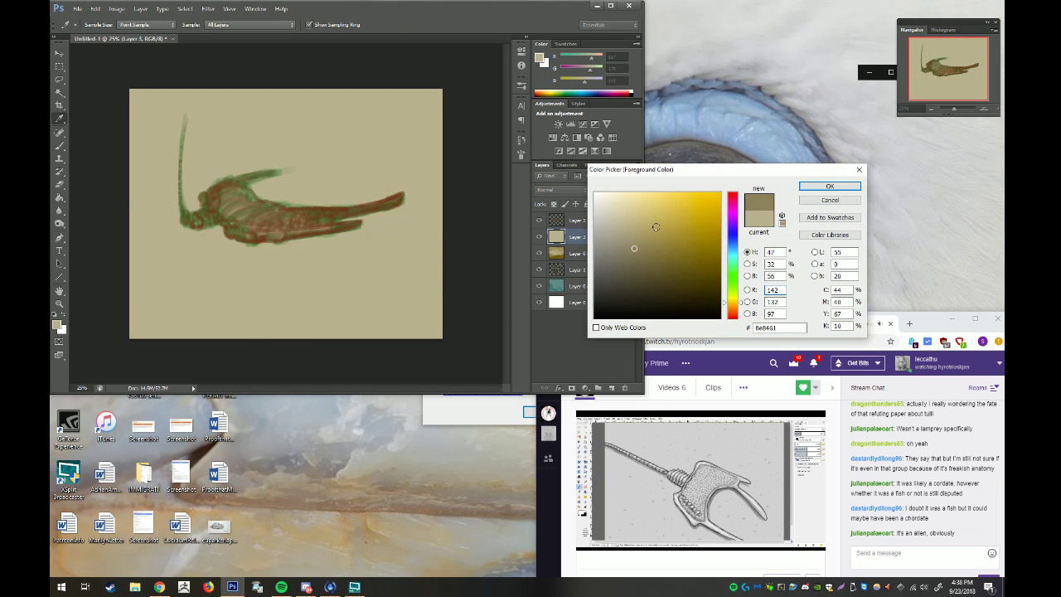
pyautogui.click(829, 185)
pyautogui.click(59, 145)
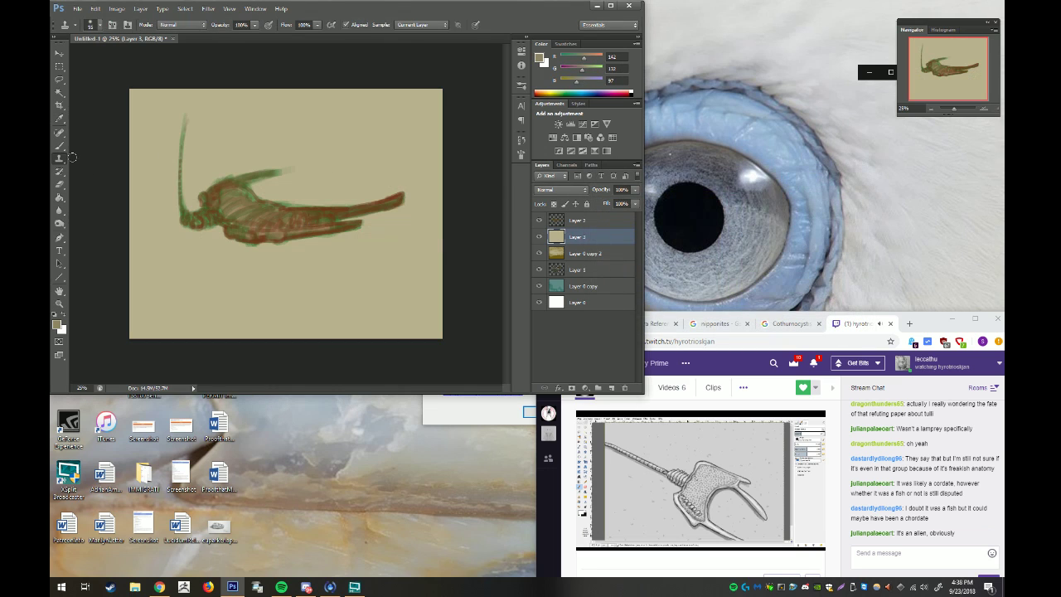
# Paint soft darker tan streaks across the lower seafloor band and above the horizon
pyautogui.moveTo(365, 286)
pyautogui.mouseDown()
pyautogui.moveTo(400, 305)
pyautogui.moveTo(127, 298)
pyautogui.mouseUp()
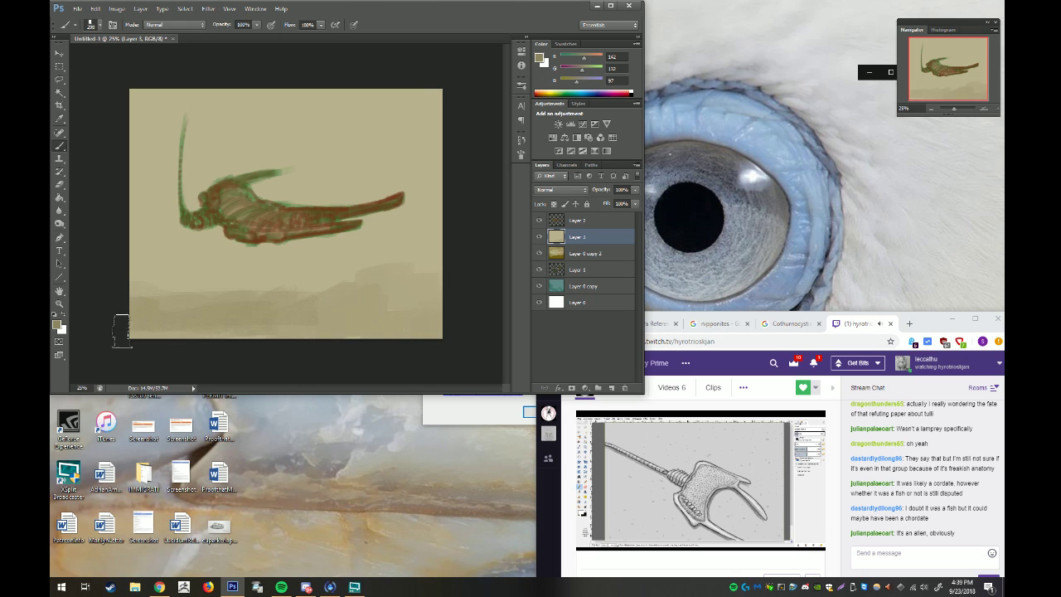
pyautogui.moveTo(428, 314)
pyautogui.mouseDown()
pyautogui.moveTo(233, 264)
pyautogui.moveTo(443, 243)
pyautogui.mouseUp()
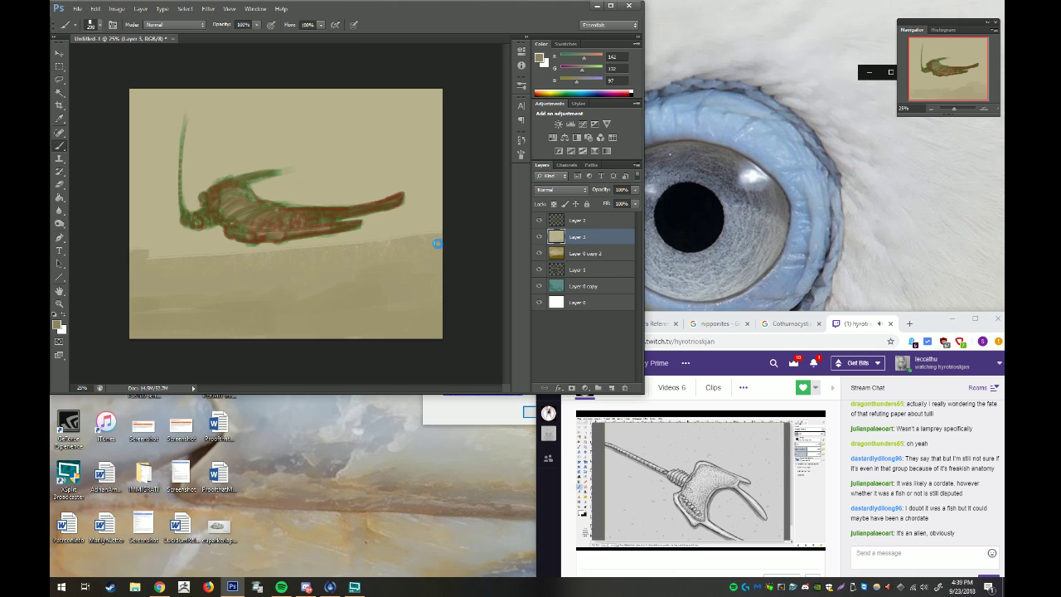
pyautogui.moveTo(433, 267)
pyautogui.mouseDown()
pyautogui.moveTo(161, 308)
pyautogui.moveTo(213, 313)
pyautogui.moveTo(142, 338)
pyautogui.moveTo(398, 326)
pyautogui.moveTo(294, 281)
pyautogui.mouseUp()
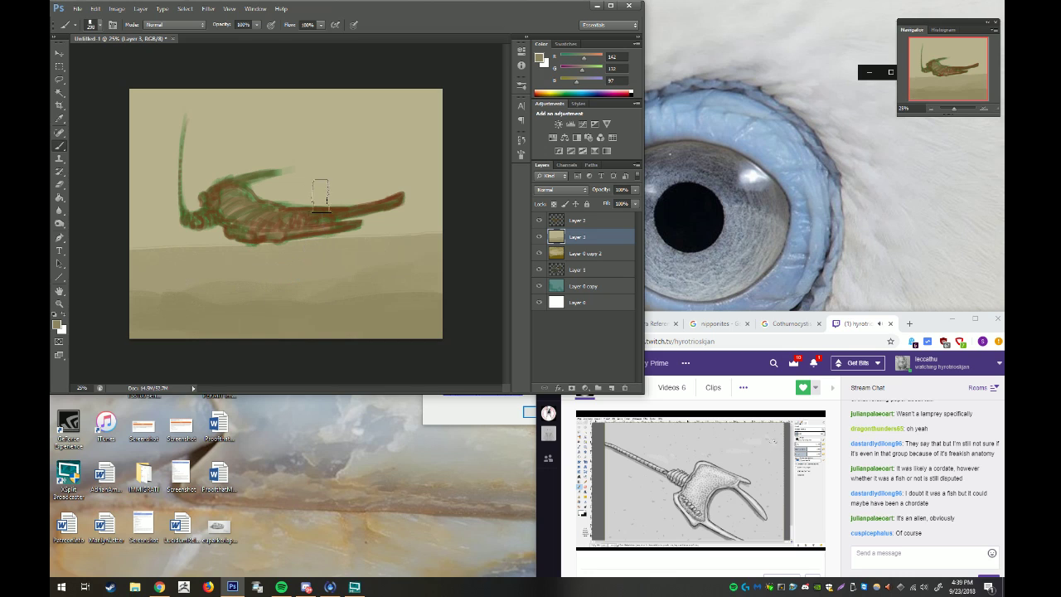
pyautogui.moveTo(418, 287); pyautogui.dragTo(196, 279)
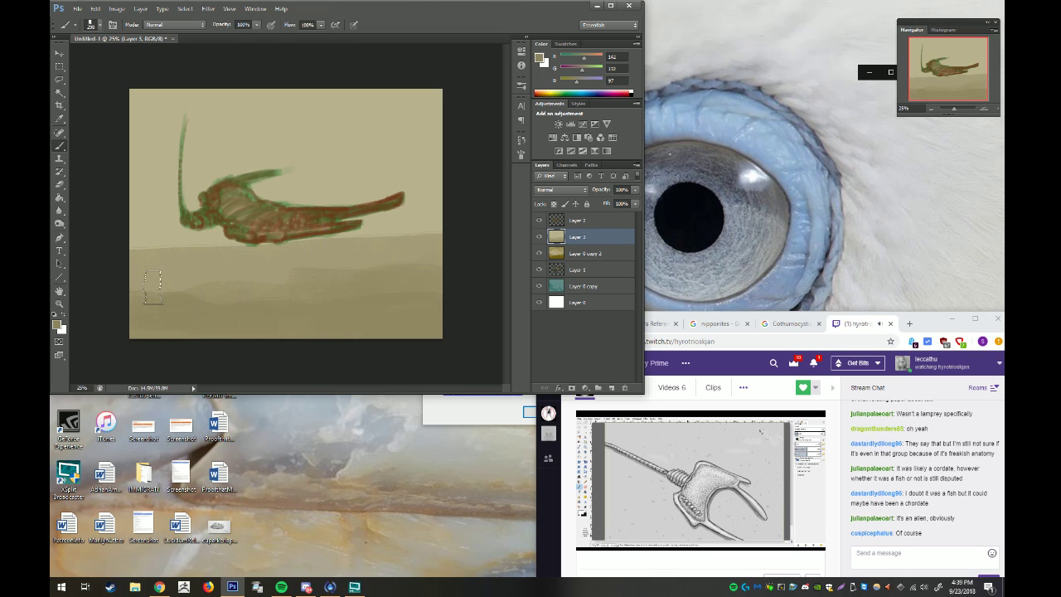
pyautogui.moveTo(404, 258)
pyautogui.mouseDown()
pyautogui.moveTo(194, 247)
pyautogui.moveTo(389, 232)
pyautogui.moveTo(447, 211)
pyautogui.mouseUp()
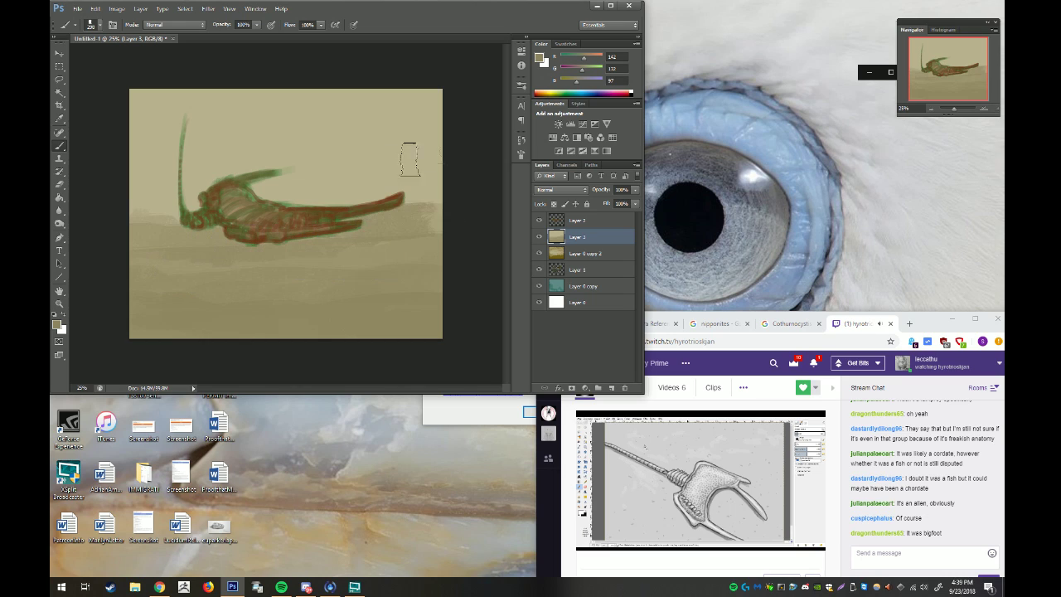
pyautogui.moveTo(360, 190)
pyautogui.mouseDown()
pyautogui.moveTo(338, 165)
pyautogui.moveTo(450, 190)
pyautogui.moveTo(463, 218)
pyautogui.mouseUp()
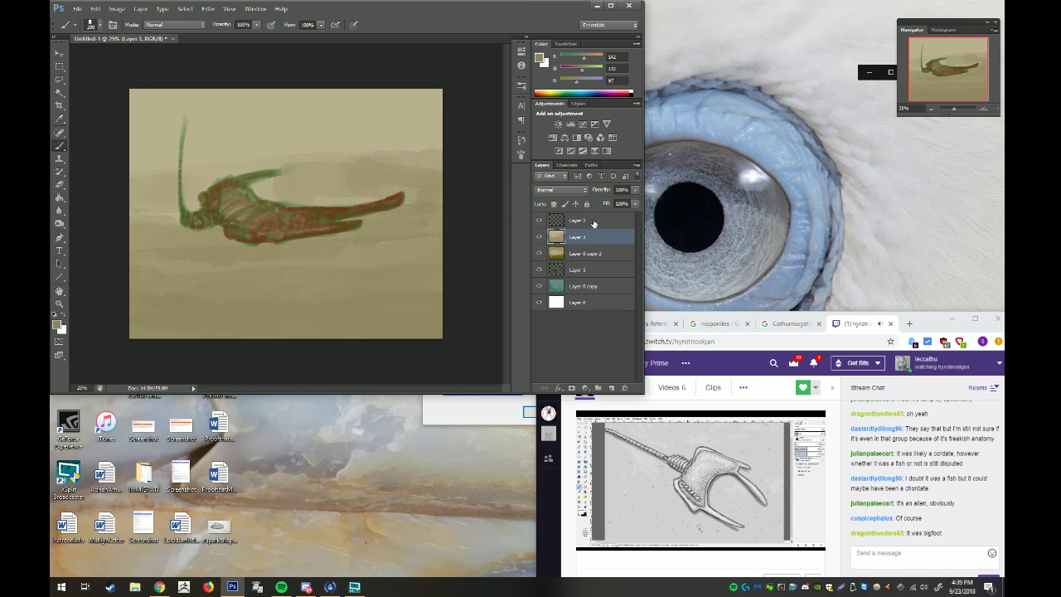
# On Layer 2, set a sage grey-green foreground (#7f968a) and brush the upper background
pyautogui.click(592, 222)
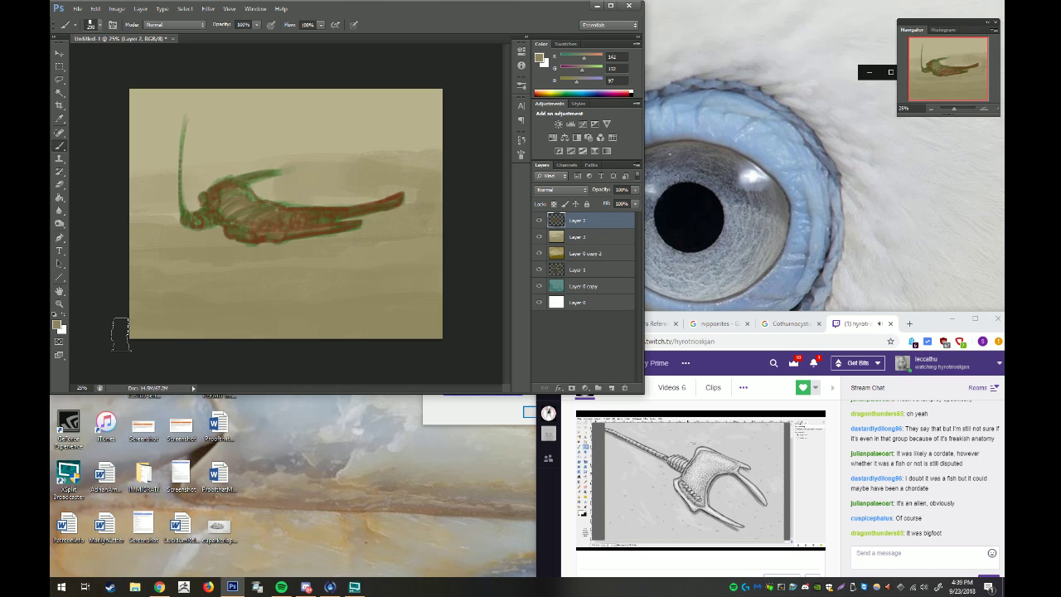
pyautogui.click(592, 237)
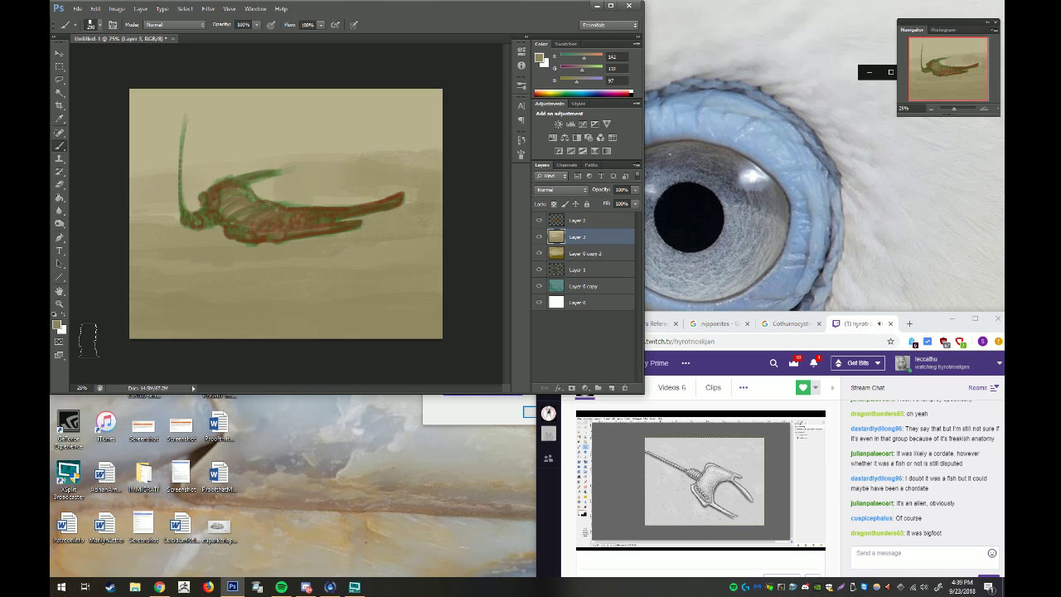
pyautogui.click(58, 324)
pyautogui.click(733, 266)
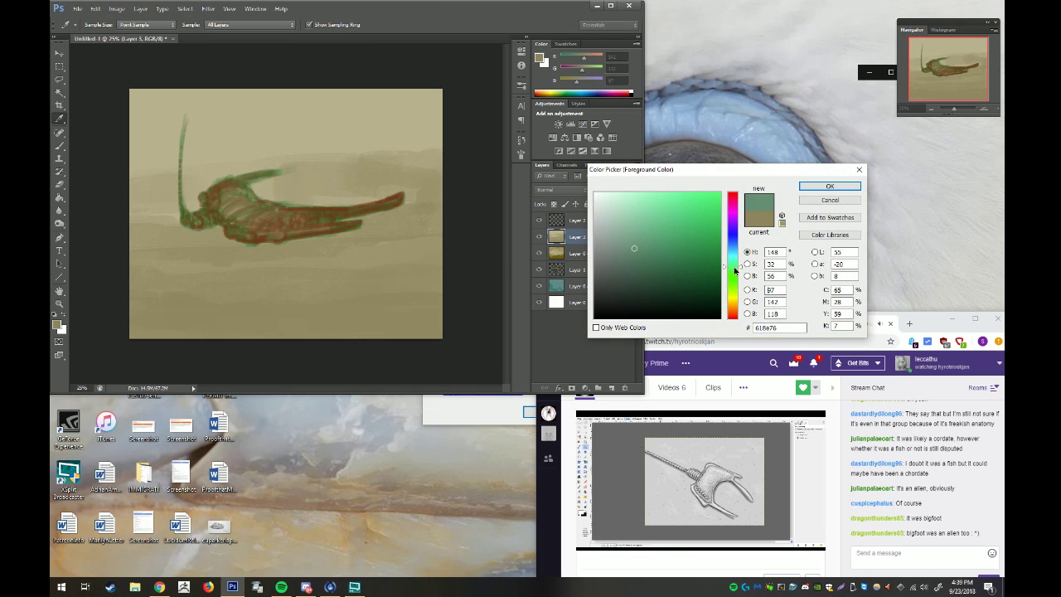
pyautogui.click(613, 244)
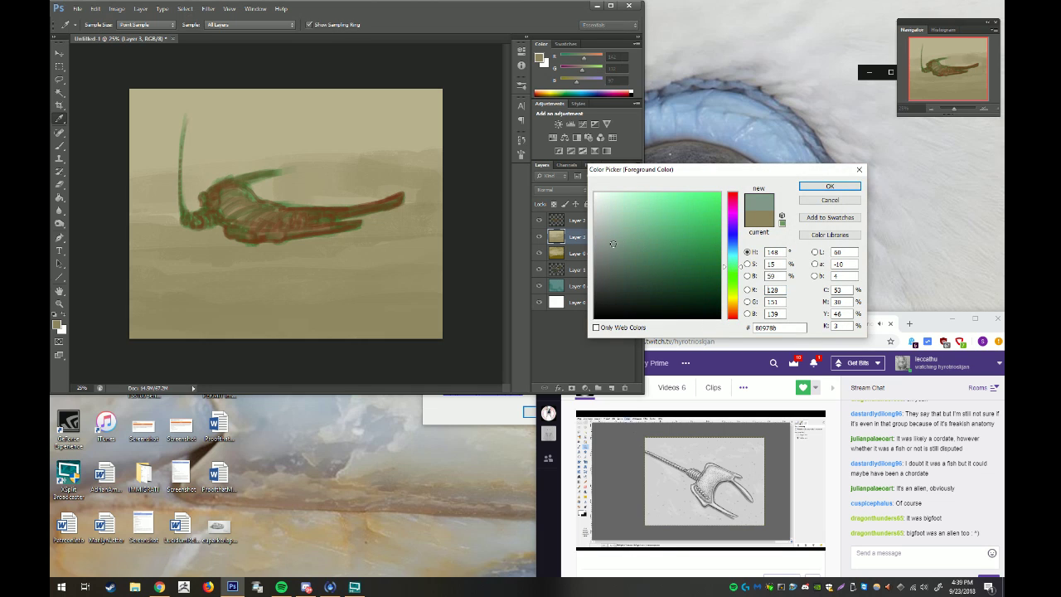
pyautogui.click(830, 185)
pyautogui.press('b')
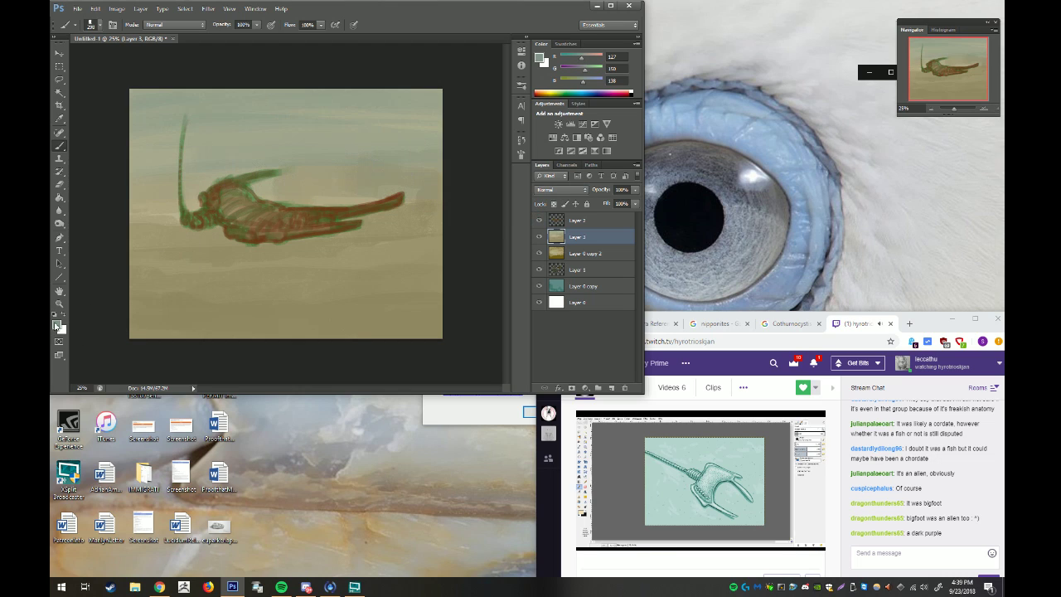
# Switch to a dull grey-olive (#605c4d) and brush a shadow beneath the creature's body
pyautogui.click(58, 119)
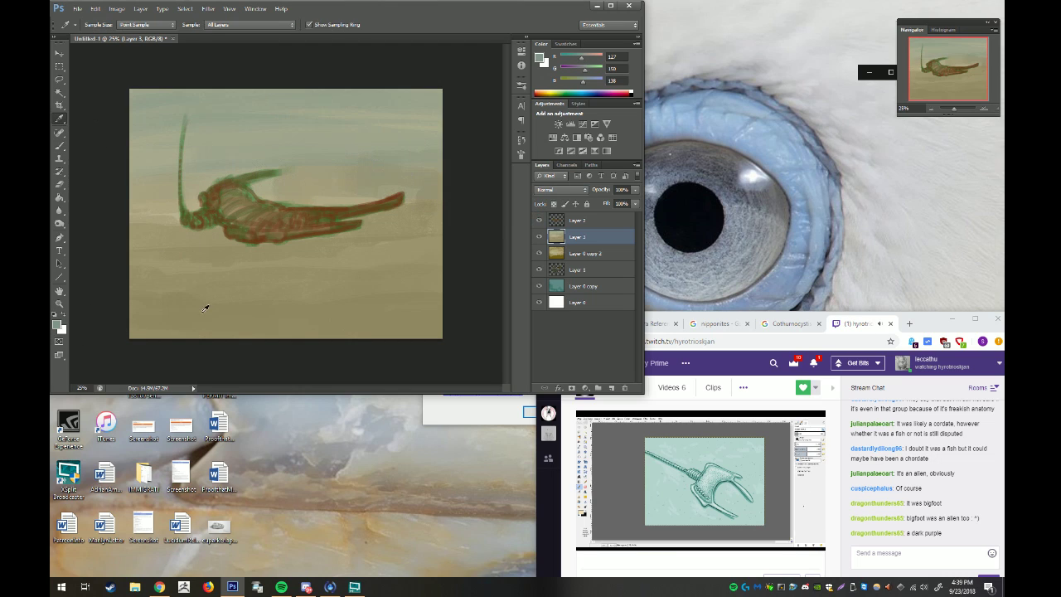
pyautogui.click(57, 323)
pyautogui.click(687, 256)
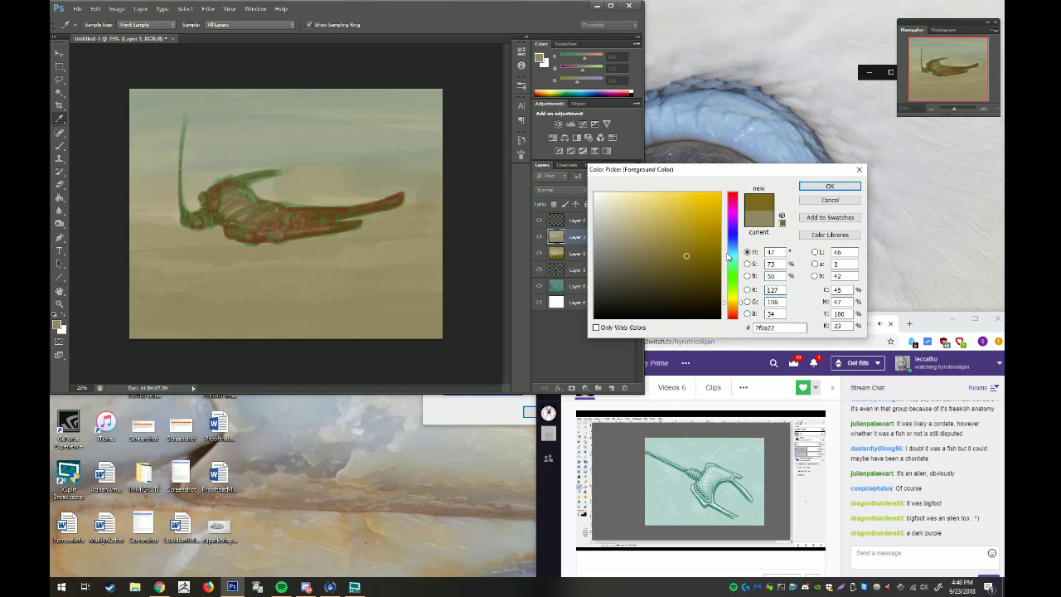
pyautogui.click(620, 269)
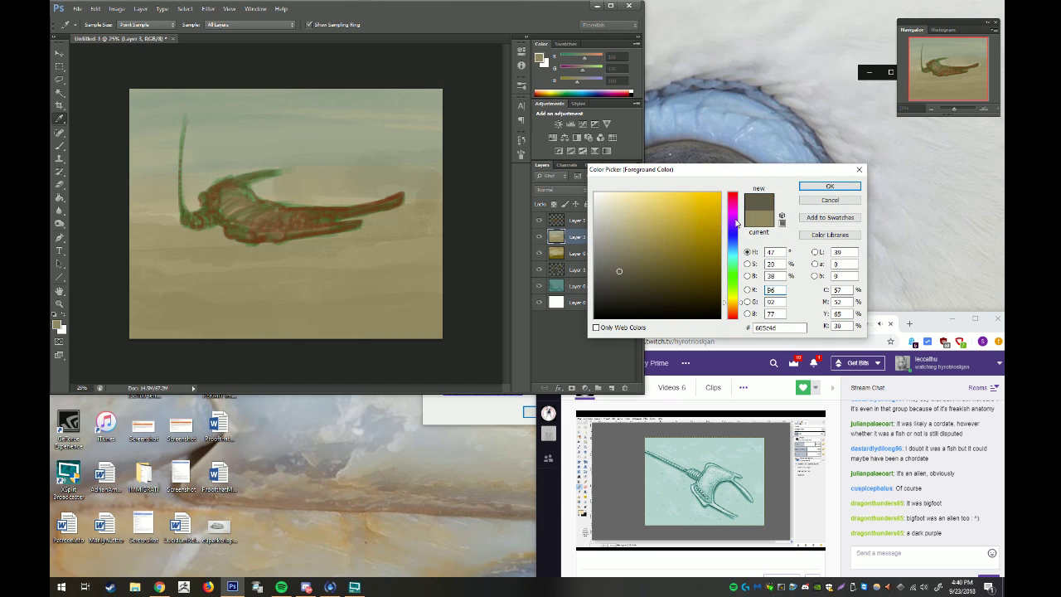
pyautogui.click(829, 185)
pyautogui.click(60, 145)
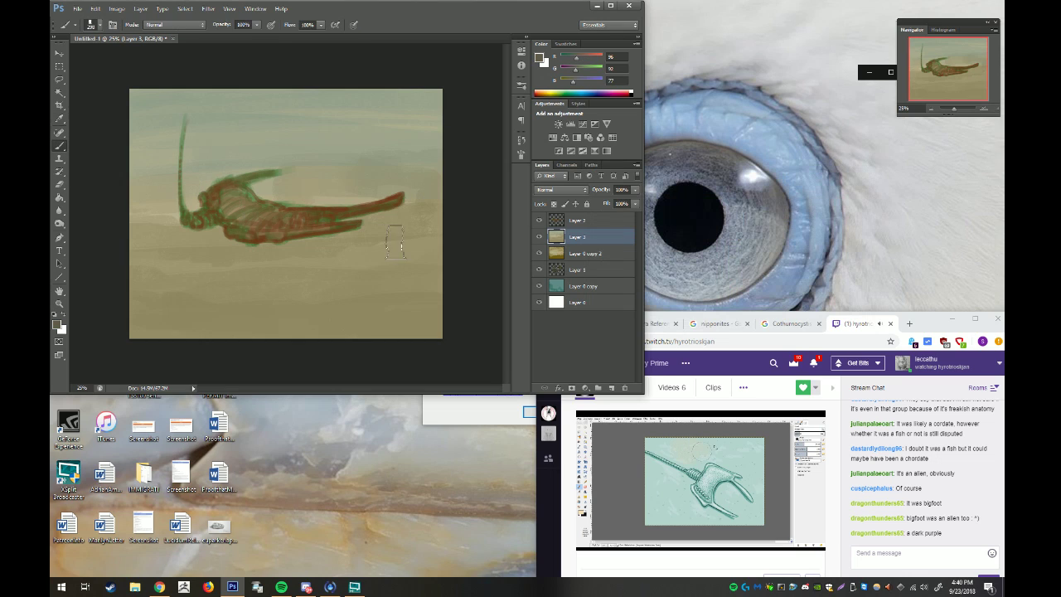
pyautogui.rightClick(402, 241)
pyautogui.click(278, 242)
pyautogui.moveTo(278, 243); pyautogui.dragTo(345, 234)
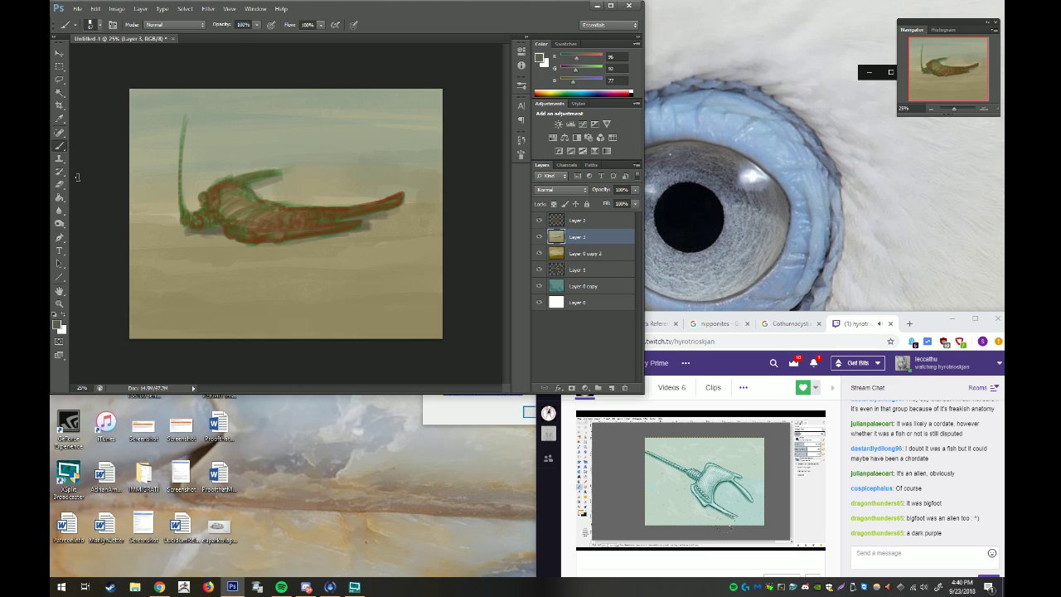
# On Layer 2, set the foreground to tan be9461 and return to the brush
pyautogui.click(600, 222)
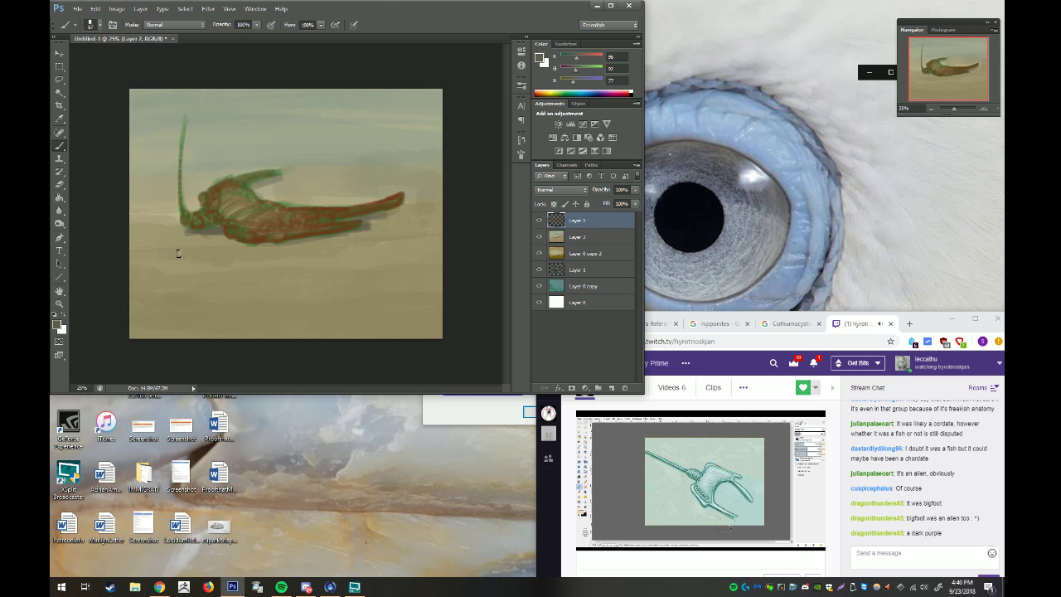
pyautogui.click(57, 324)
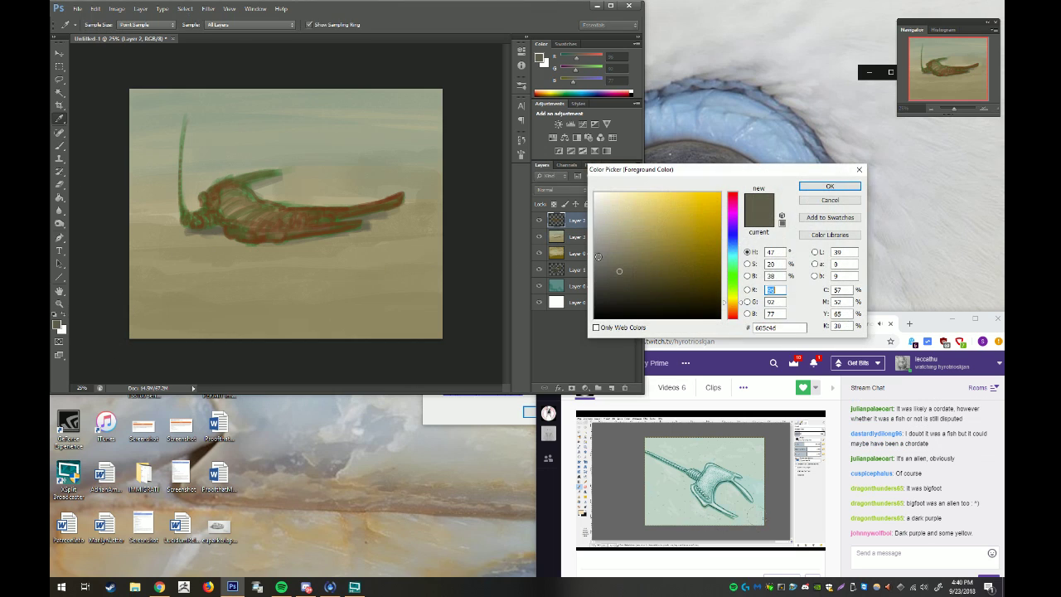
pyautogui.click(245, 203)
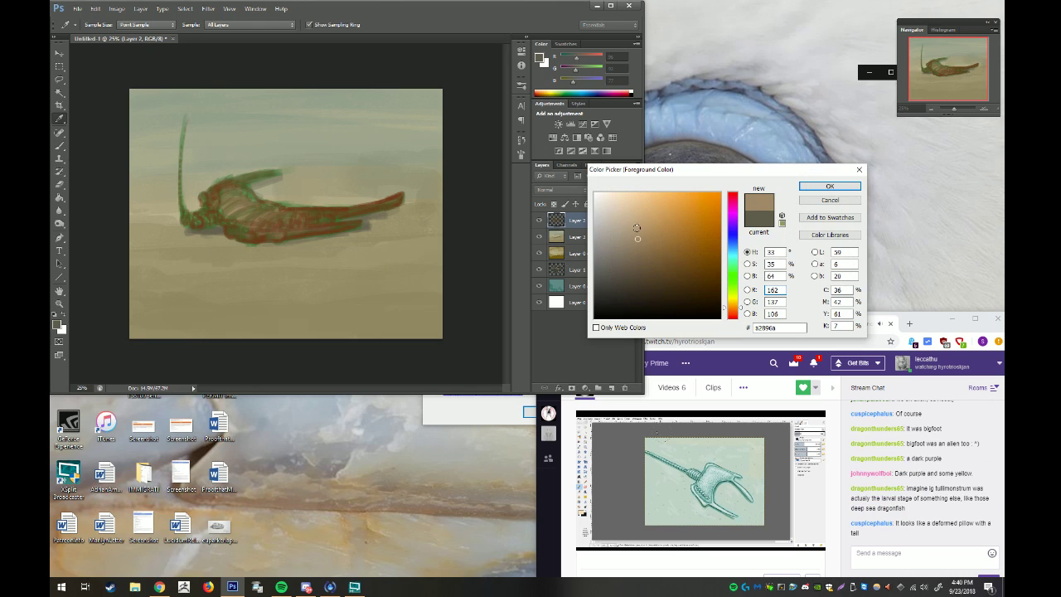
pyautogui.click(645, 224)
pyautogui.moveTo(650, 220); pyautogui.dragTo(655, 225)
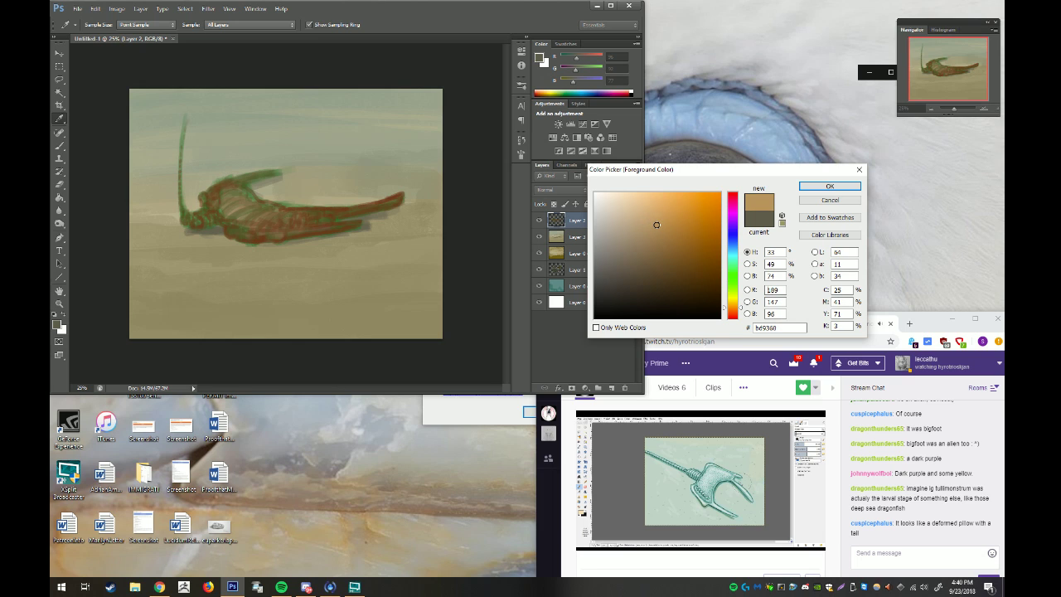
pyautogui.click(829, 186)
pyautogui.press('b')
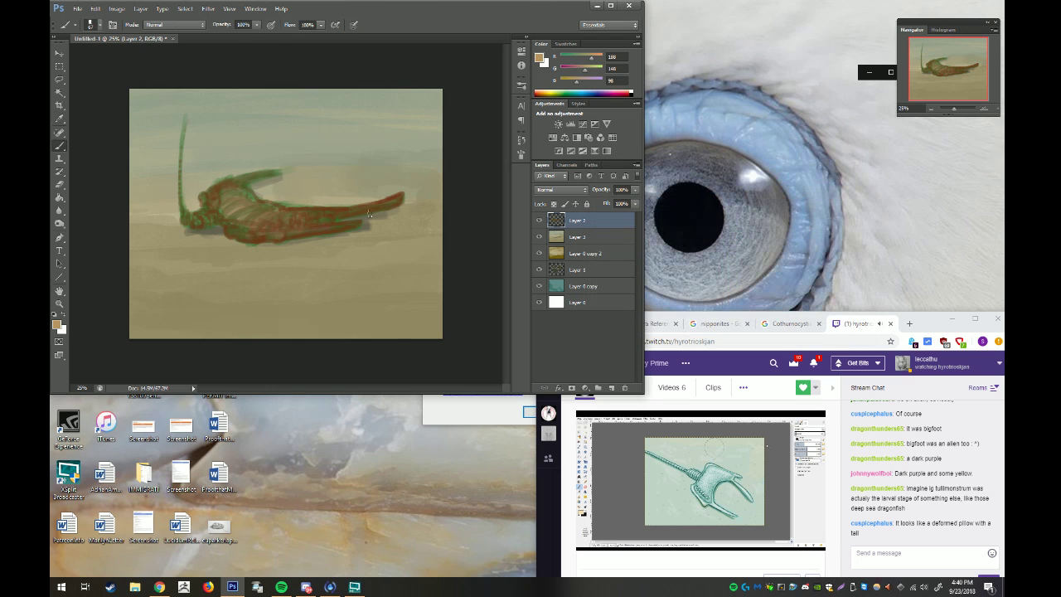
pyautogui.rightClick(287, 228)
pyautogui.press('Return')
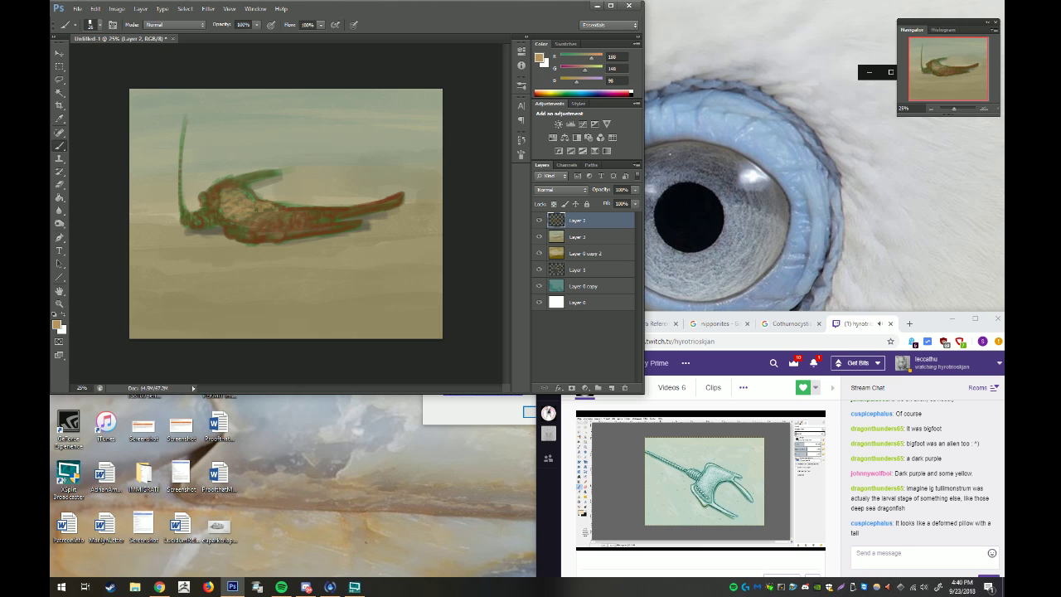
# Set the foreground to rust-red 7e2811 and paint a stroke across the creature's body
pyautogui.click(58, 324)
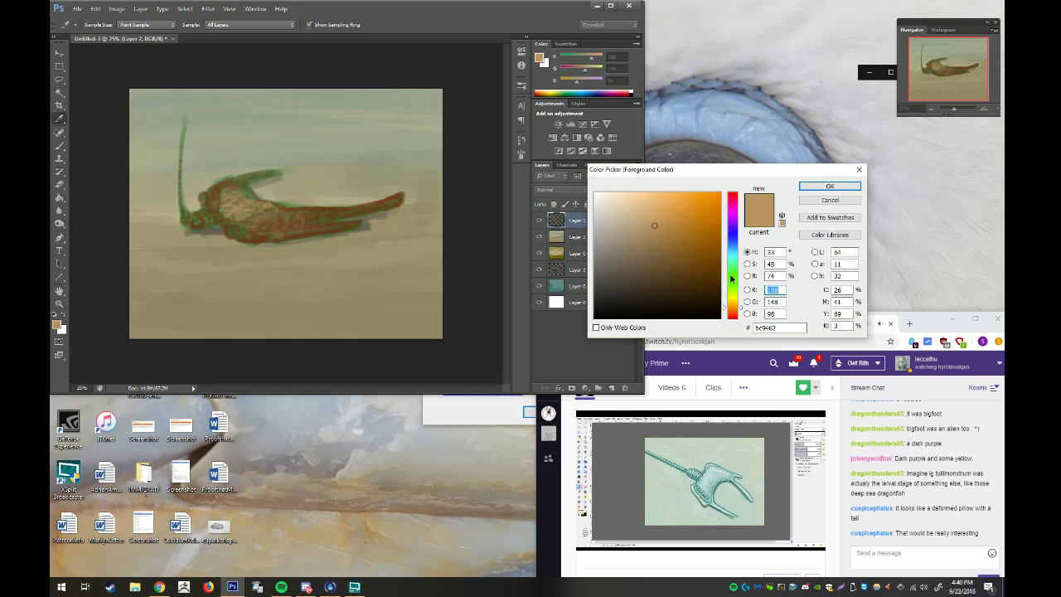
pyautogui.moveTo(729, 273); pyautogui.dragTo(733, 309)
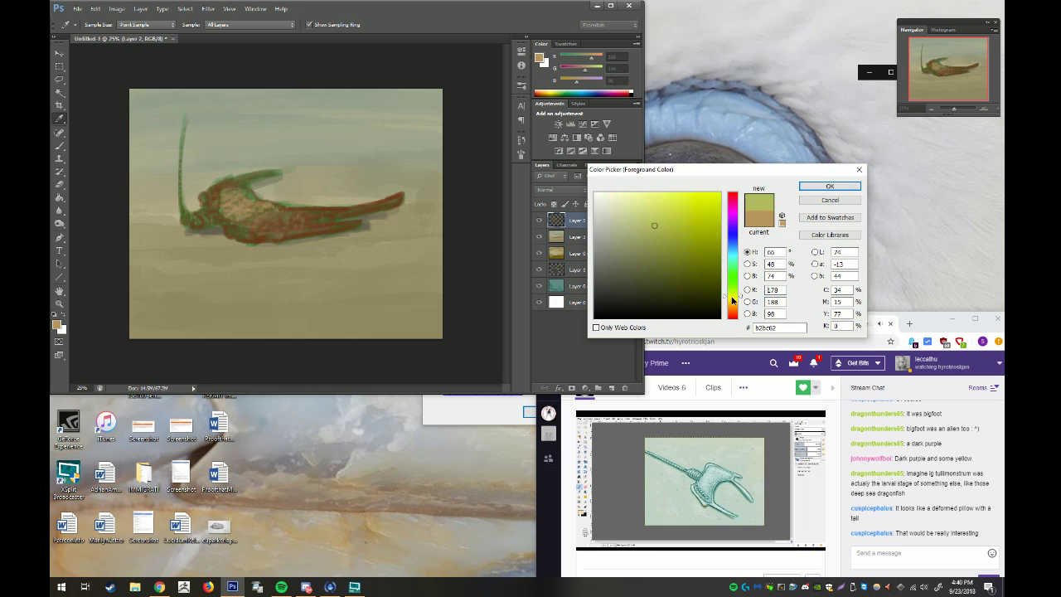
pyautogui.click(703, 256)
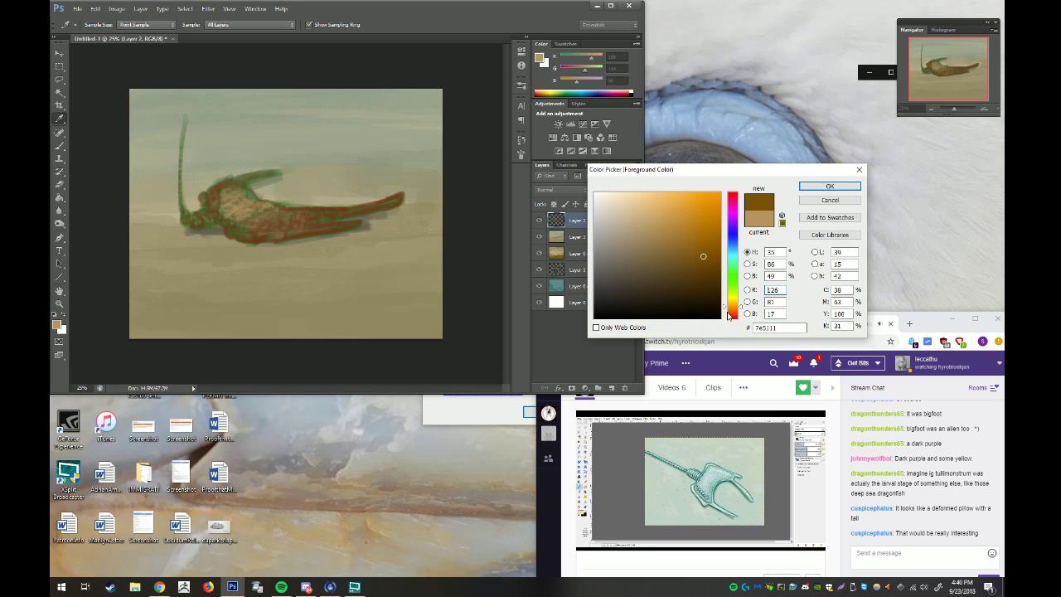
pyautogui.click(733, 313)
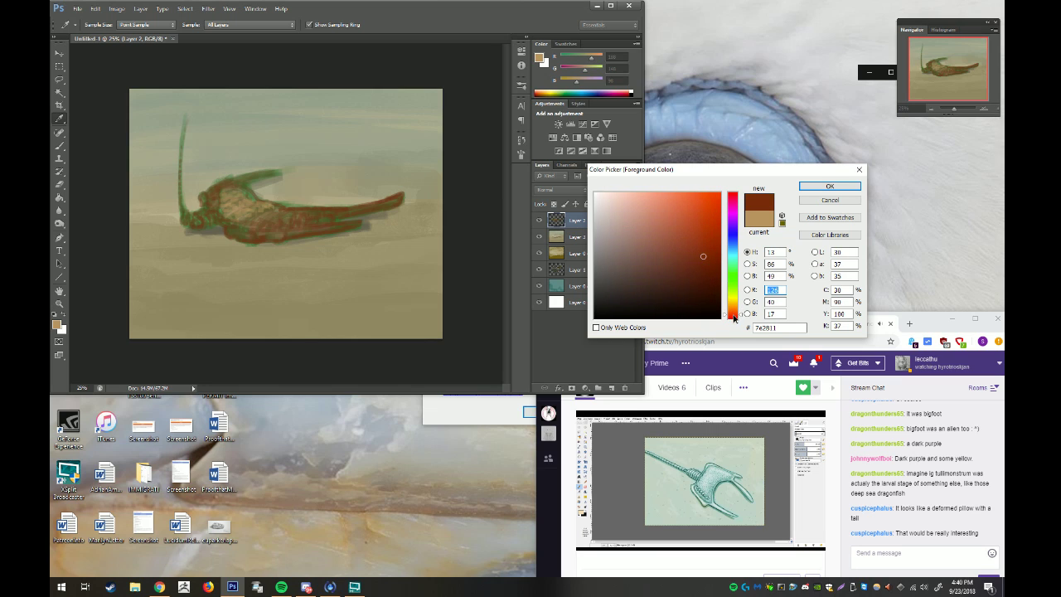
pyautogui.click(816, 187)
pyautogui.press('b')
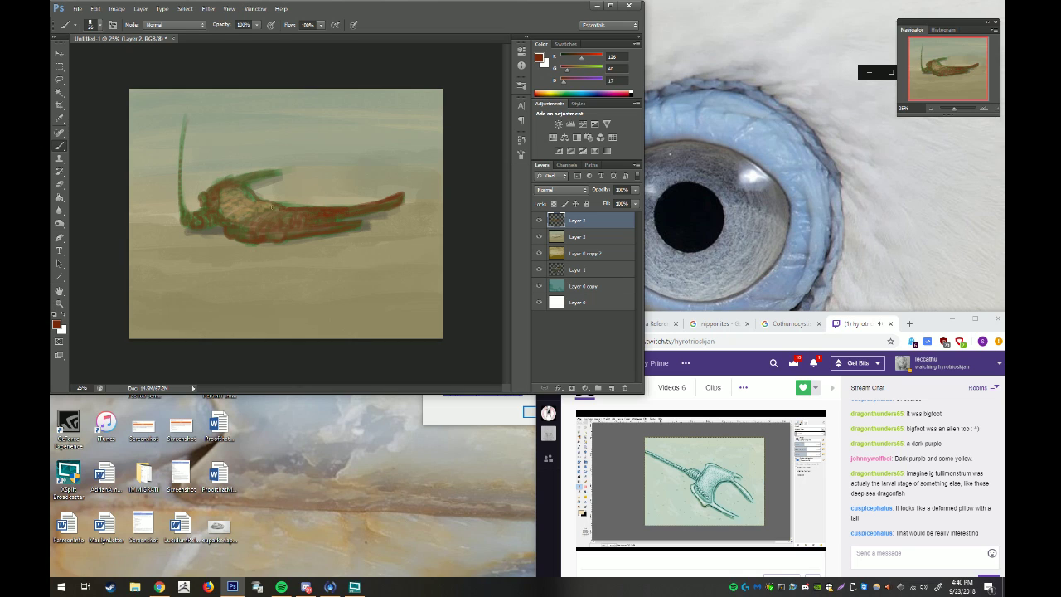
pyautogui.moveTo(254, 203)
pyautogui.mouseDown()
pyautogui.moveTo(228, 196)
pyautogui.moveTo(232, 212)
pyautogui.mouseUp()
# Set the foreground colour to dark green 304b3f
pyautogui.click(57, 324)
pyautogui.click(733, 256)
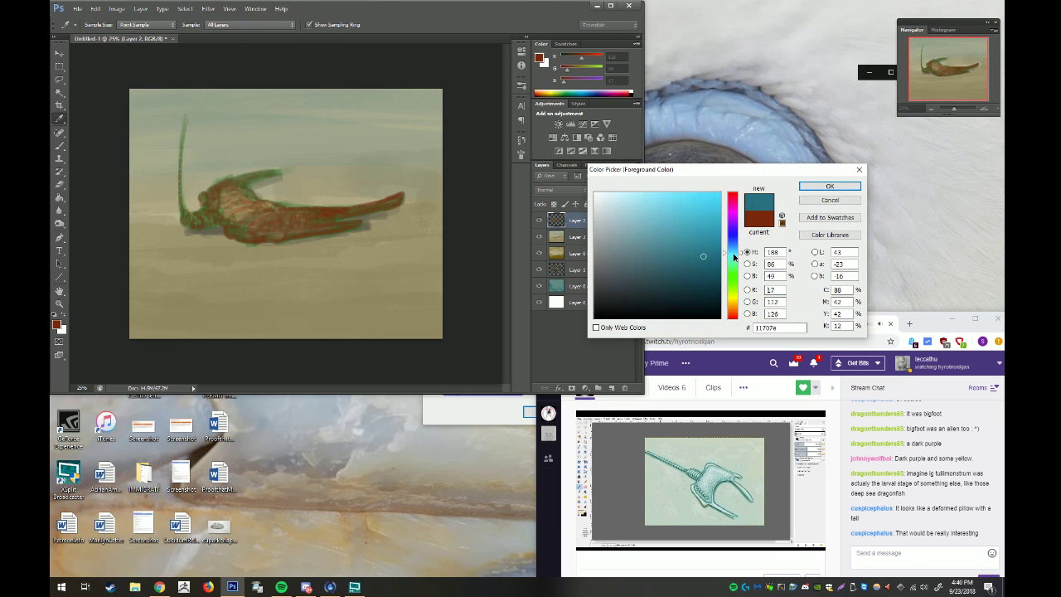
pyautogui.moveTo(733, 257); pyautogui.dragTo(734, 265)
pyautogui.moveTo(663, 271); pyautogui.dragTo(637, 280)
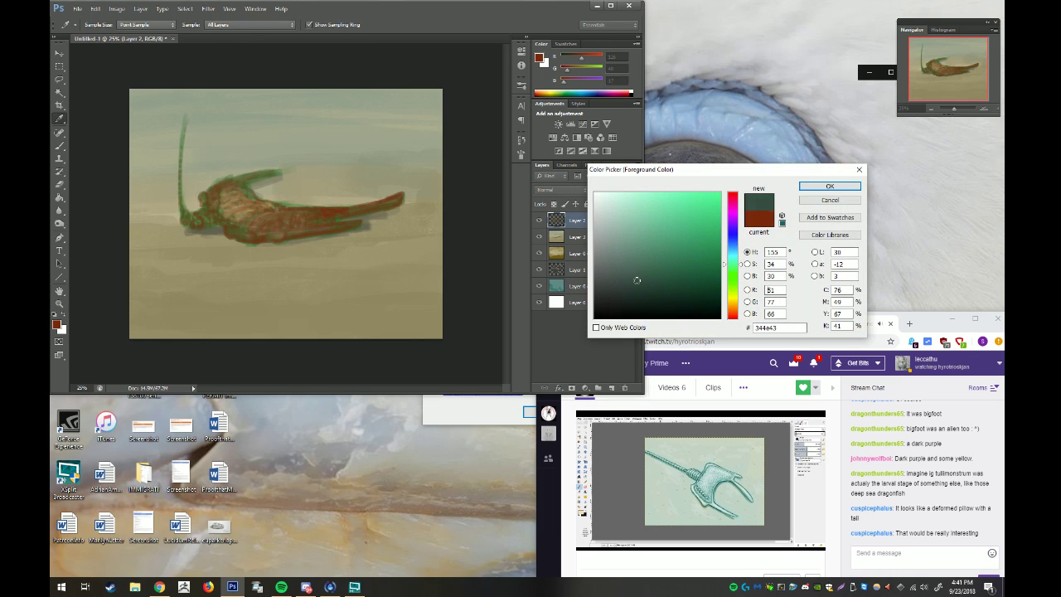
pyautogui.click(829, 186)
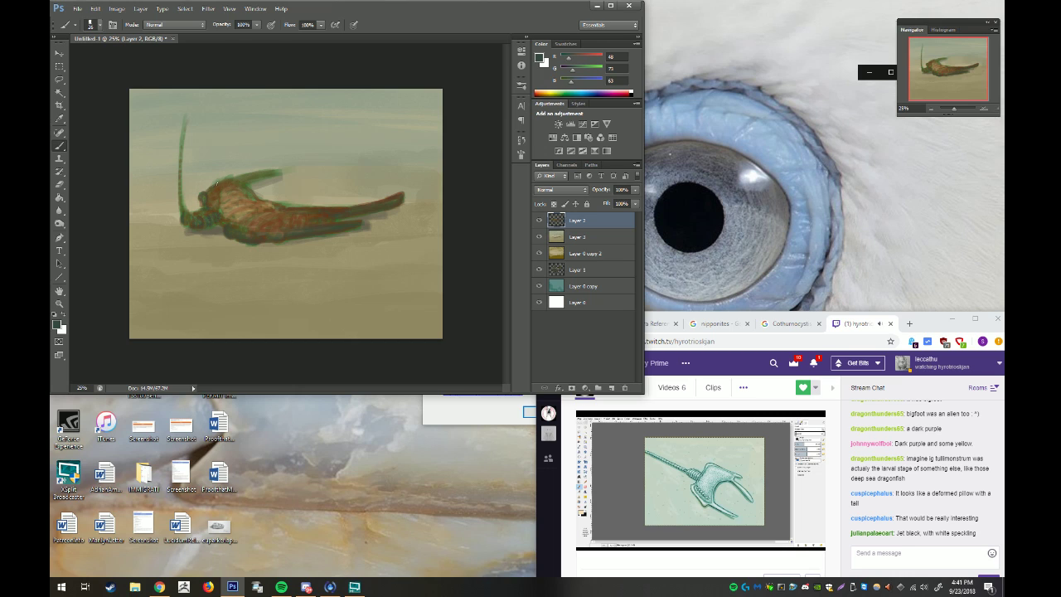
# Add a greenish wing stroke, light body strokes and a darker tail mark
pyautogui.moveTo(254, 174); pyautogui.dragTo(235, 181)
pyautogui.moveTo(239, 187); pyautogui.dragTo(249, 196)
pyautogui.moveTo(255, 201); pyautogui.dragTo(274, 205)
pyautogui.moveTo(382, 202); pyautogui.dragTo(366, 204)
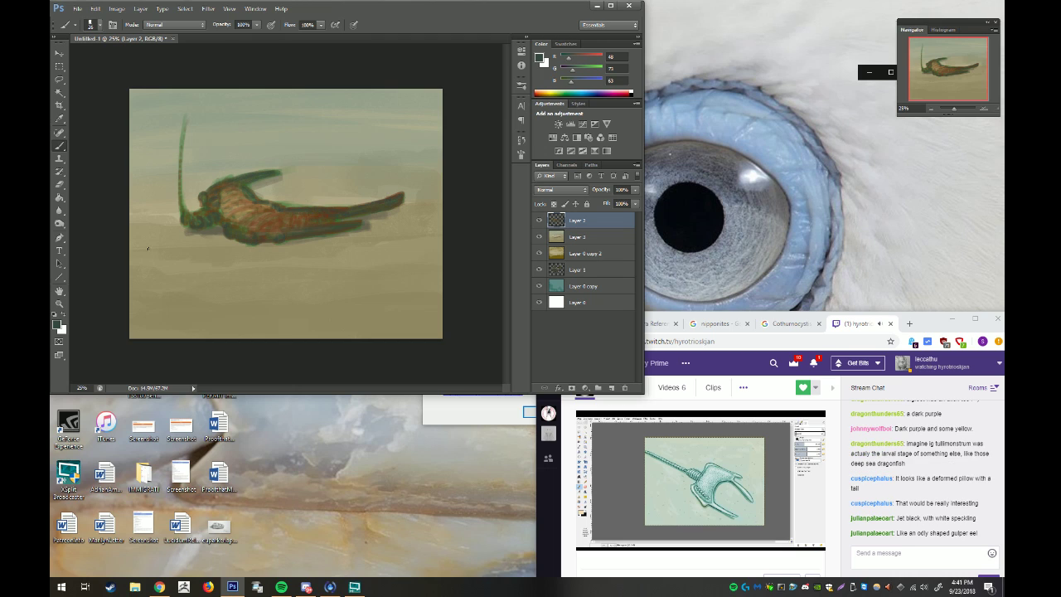
# Brush olive green #777f40 across the creature's dark belly
pyautogui.click(57, 324)
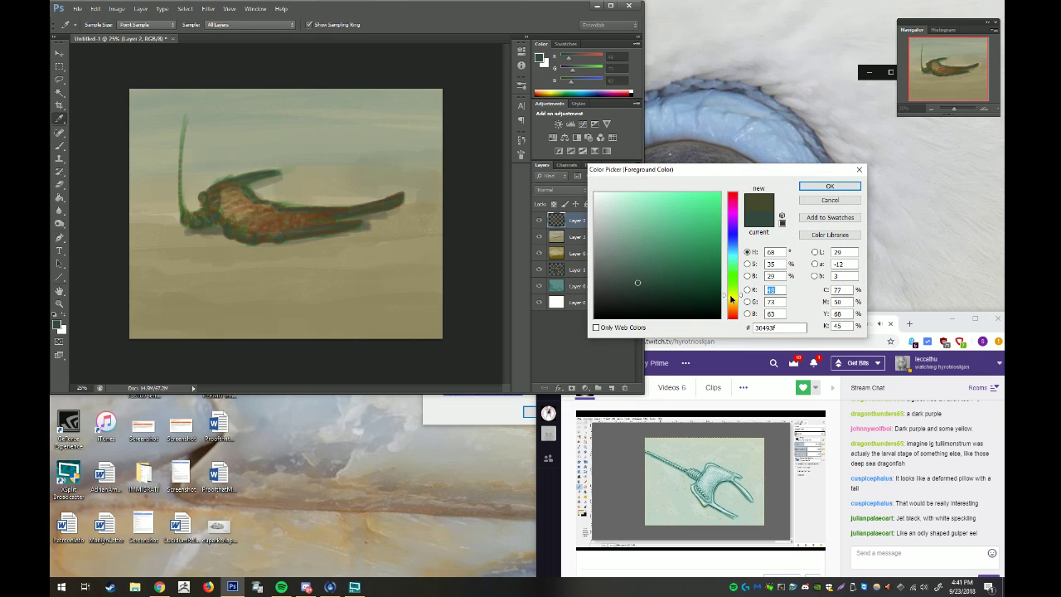
pyautogui.click(657, 256)
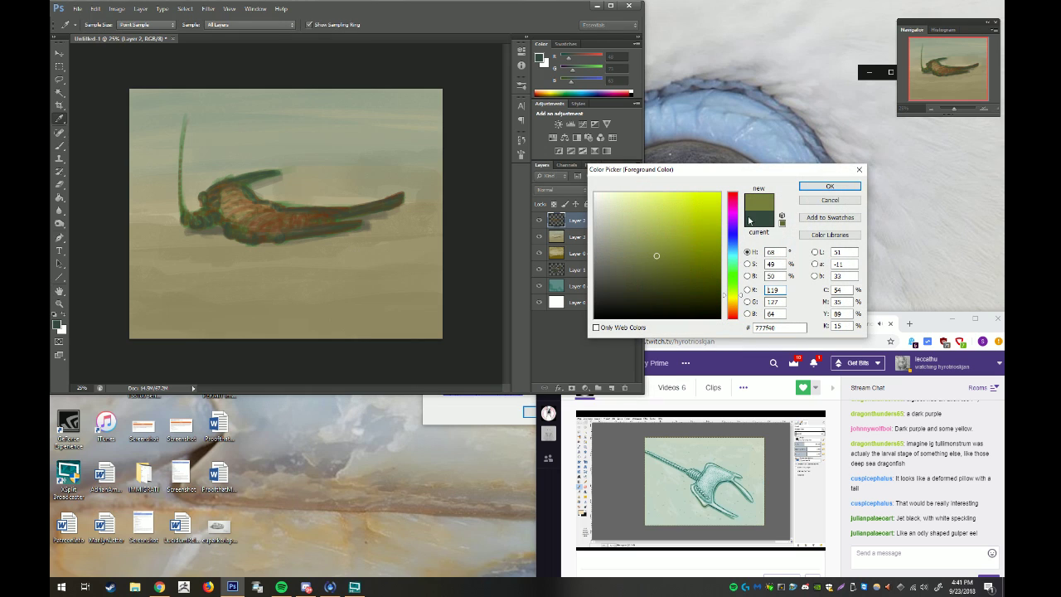
pyautogui.click(829, 186)
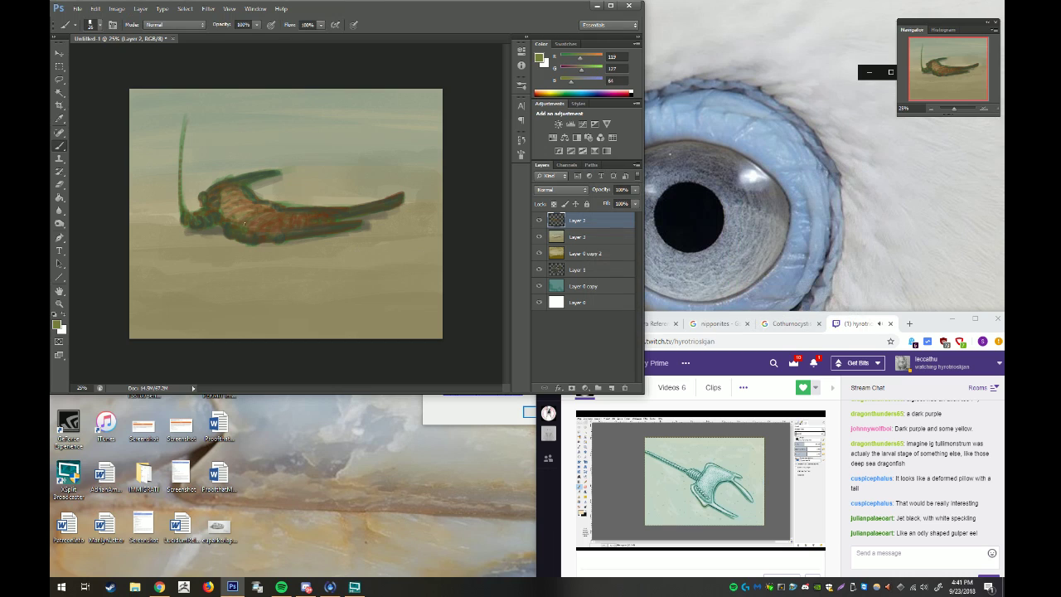
pyautogui.moveTo(249, 225); pyautogui.dragTo(322, 219)
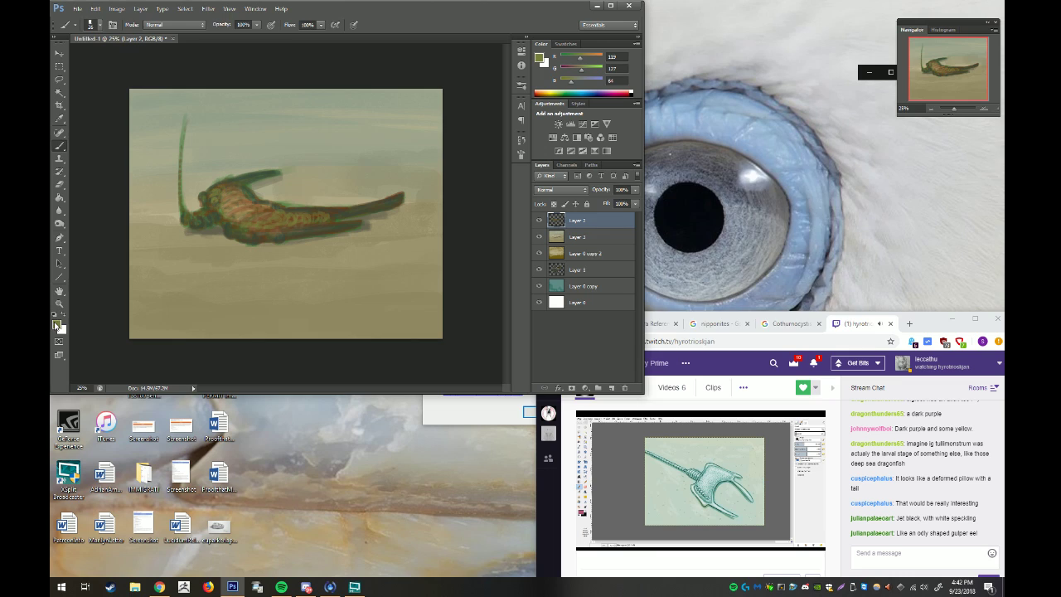
# Set the paint colour to a saturated reddish-brown
pyautogui.click(57, 323)
pyautogui.click(731, 313)
pyautogui.moveTo(672, 265); pyautogui.dragTo(682, 256)
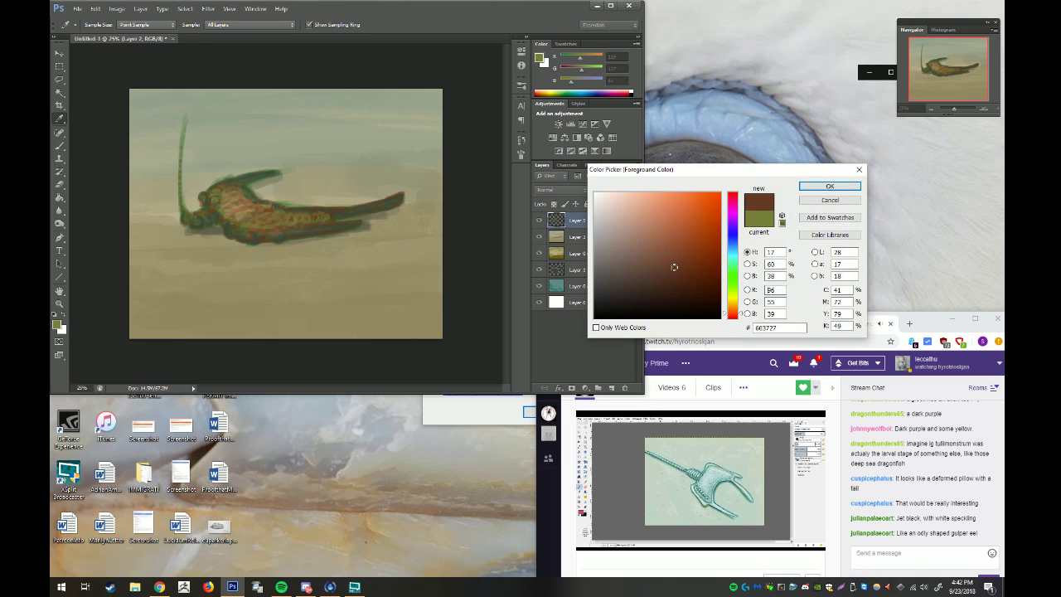
pyautogui.click(828, 186)
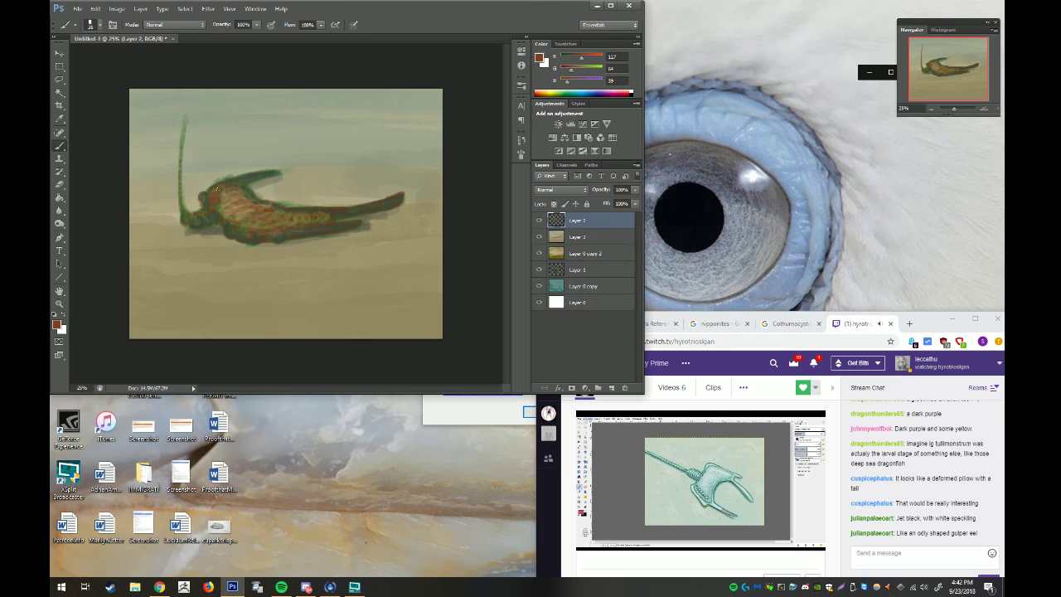
# Switch to dark brown (87,32,11) and dab two marks near the eye on the head
pyautogui.click(57, 324)
pyautogui.click(704, 277)
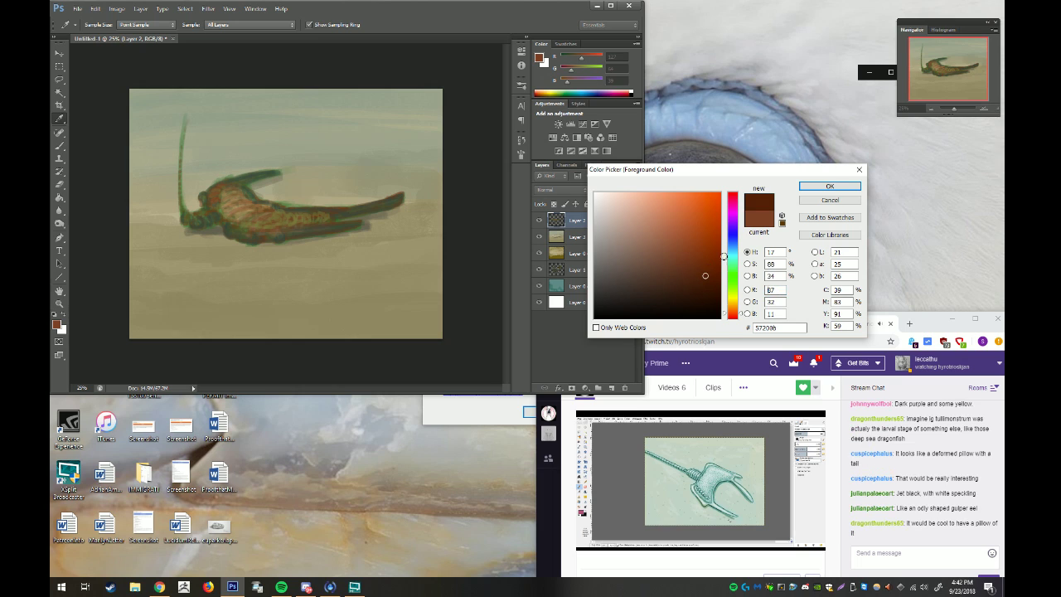
pyautogui.click(830, 186)
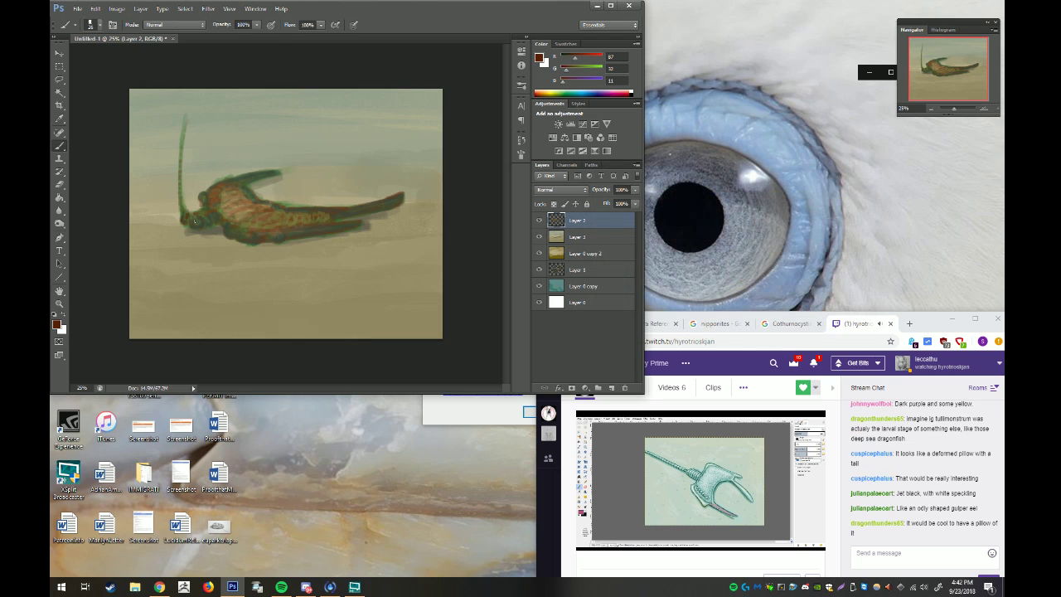
pyautogui.moveTo(198, 224); pyautogui.dragTo(203, 223)
pyautogui.moveTo(202, 219); pyautogui.dragTo(206, 222)
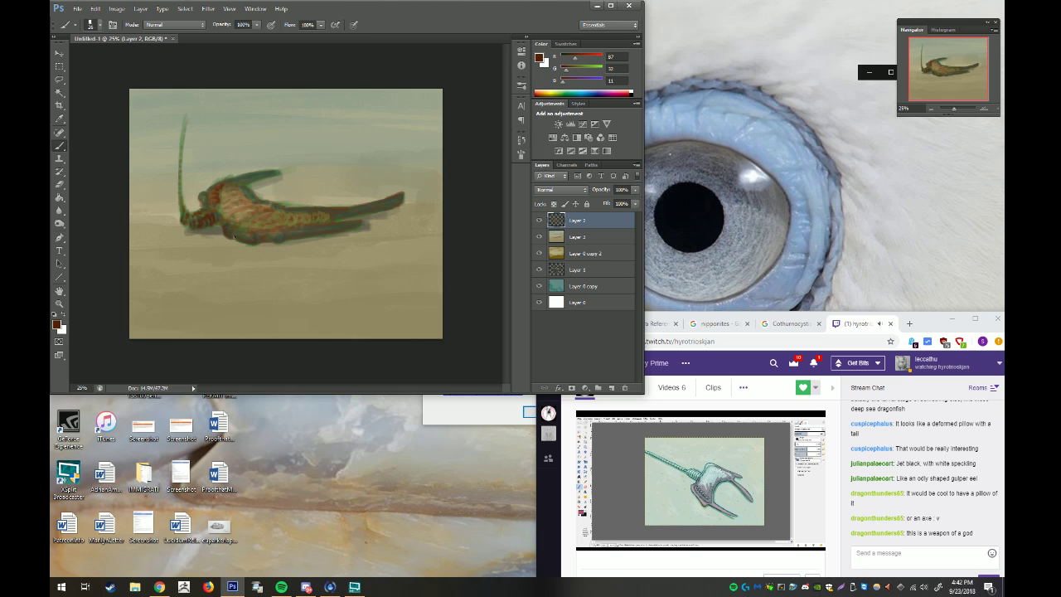
# Sample mid brown #845c3c from the creature's body as the paint colour for the Brush
pyautogui.click(58, 324)
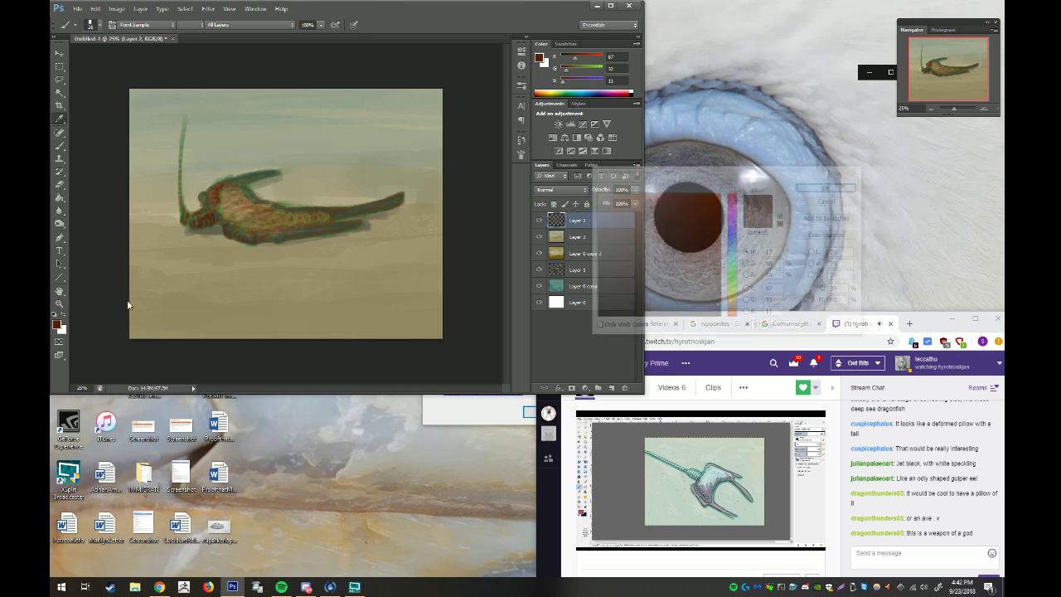
pyautogui.click(657, 250)
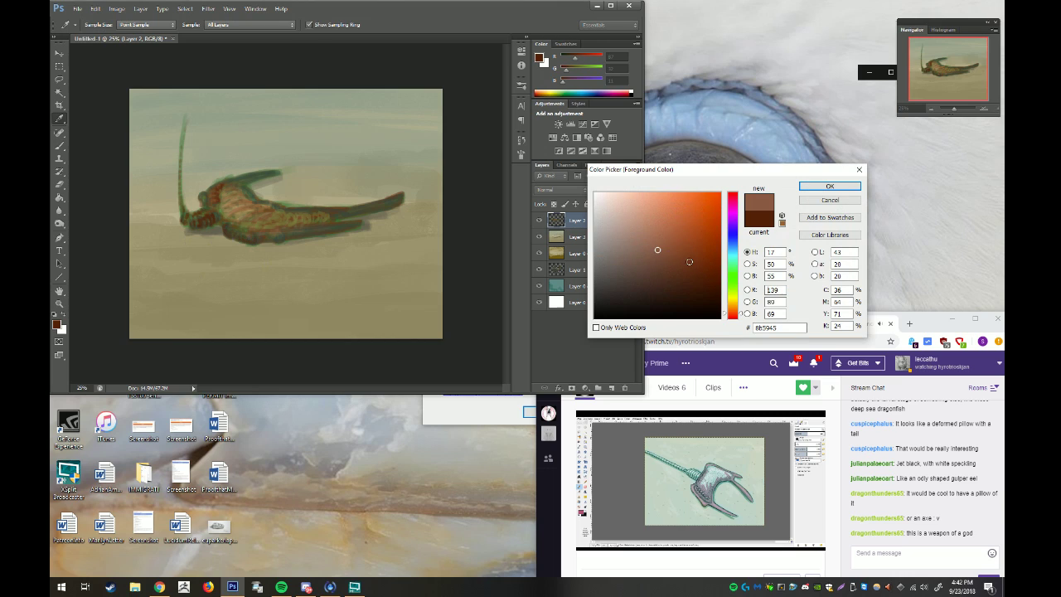
pyautogui.click(733, 303)
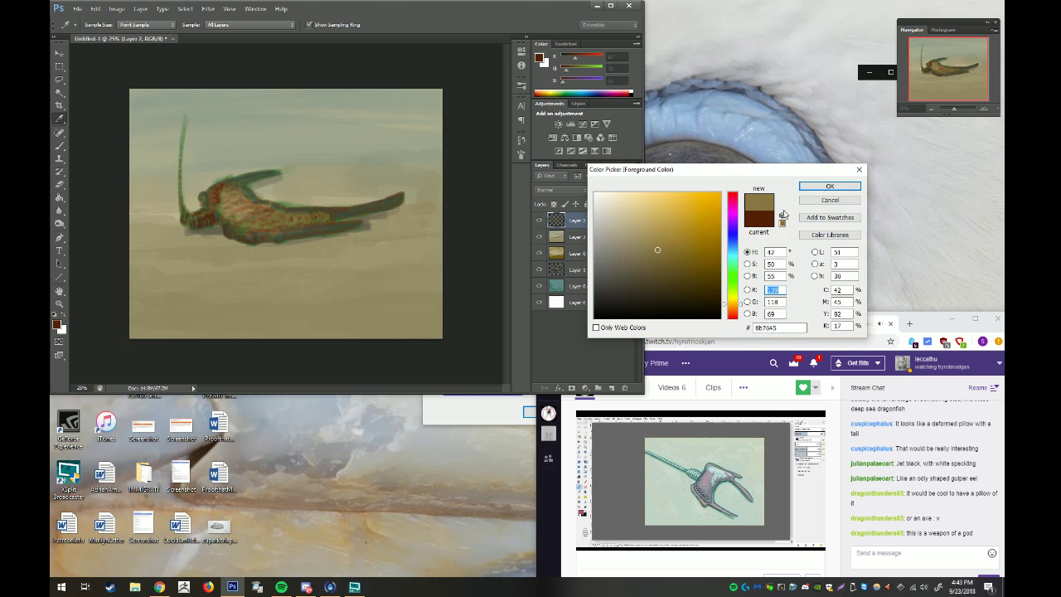
pyautogui.click(244, 198)
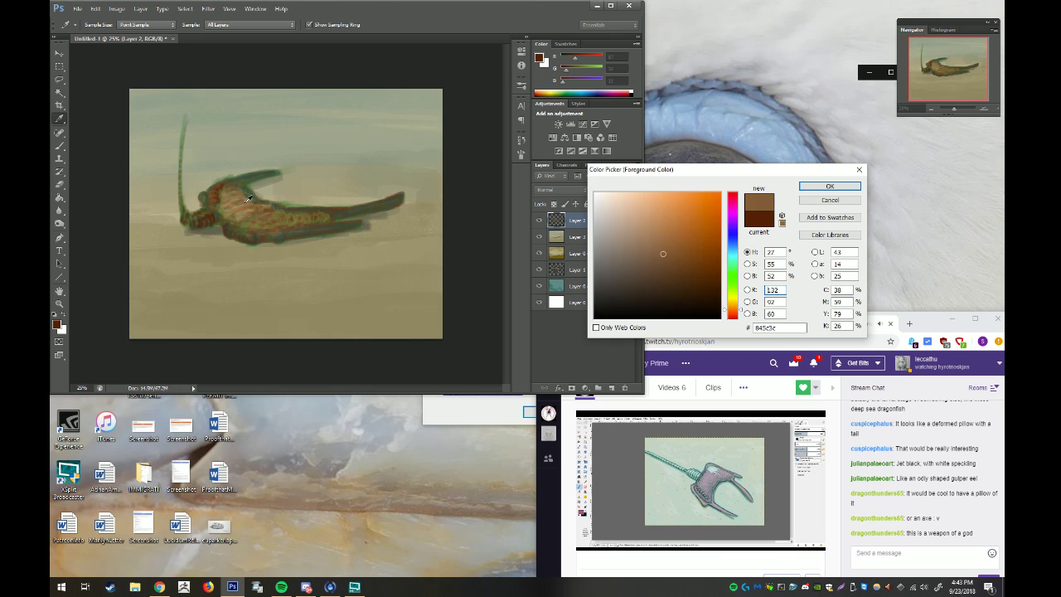
pyautogui.click(829, 186)
pyautogui.press('b')
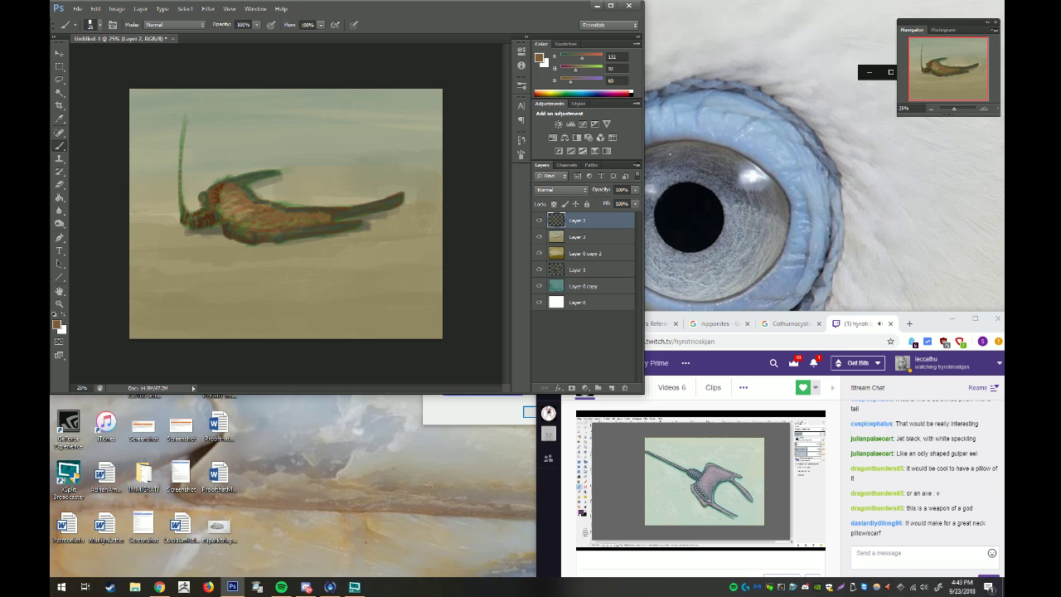
# Set dark olive #3e3b2e and extend the creature's tail tip with dark strokes
pyautogui.click(60, 121)
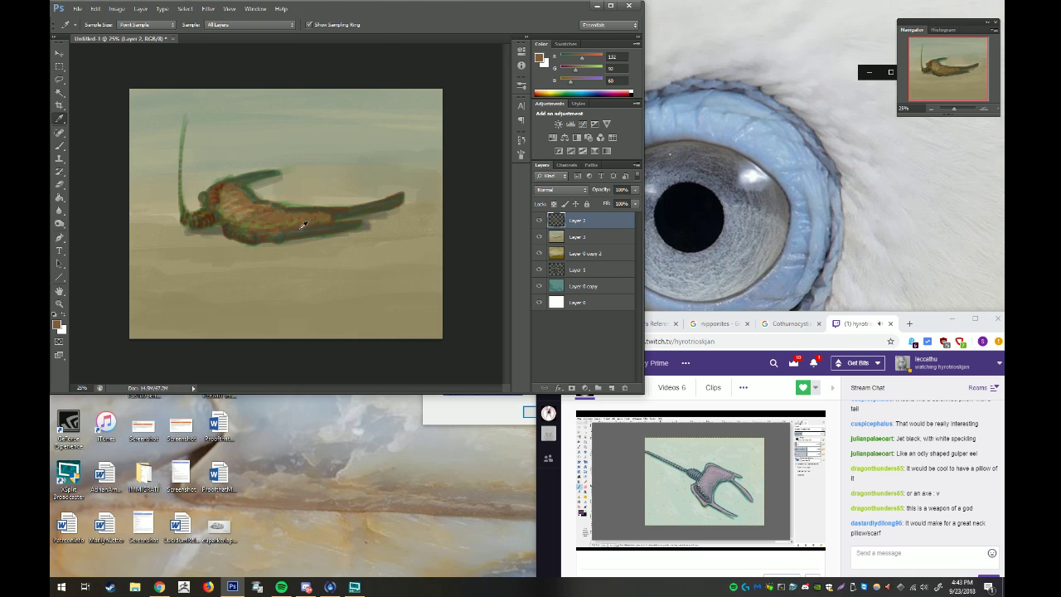
pyautogui.click(221, 228)
pyautogui.click(58, 325)
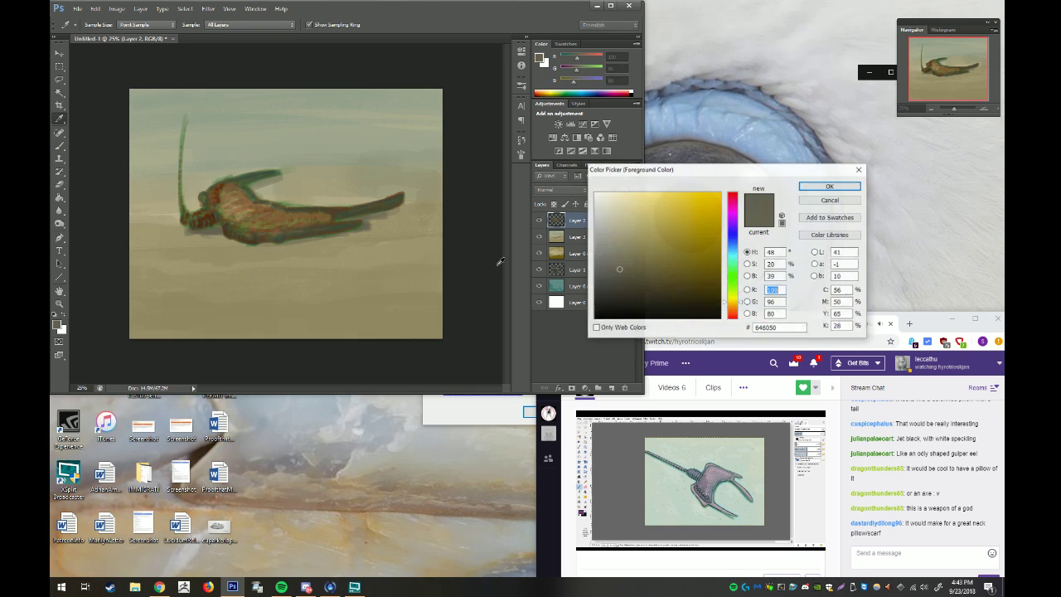
pyautogui.moveTo(624, 285); pyautogui.dragTo(627, 288)
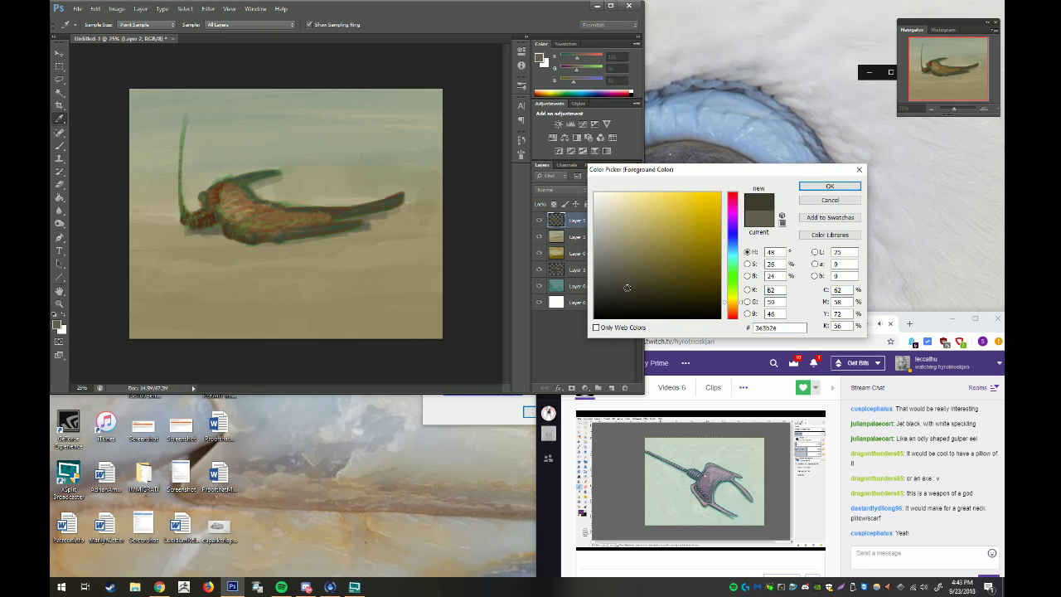
pyautogui.click(829, 186)
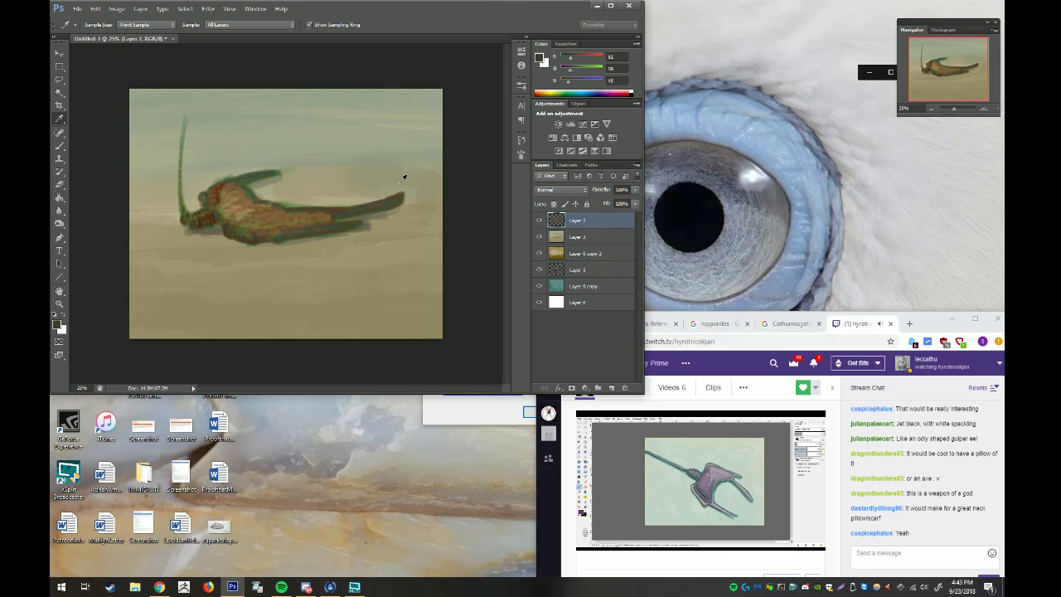
pyautogui.click(59, 146)
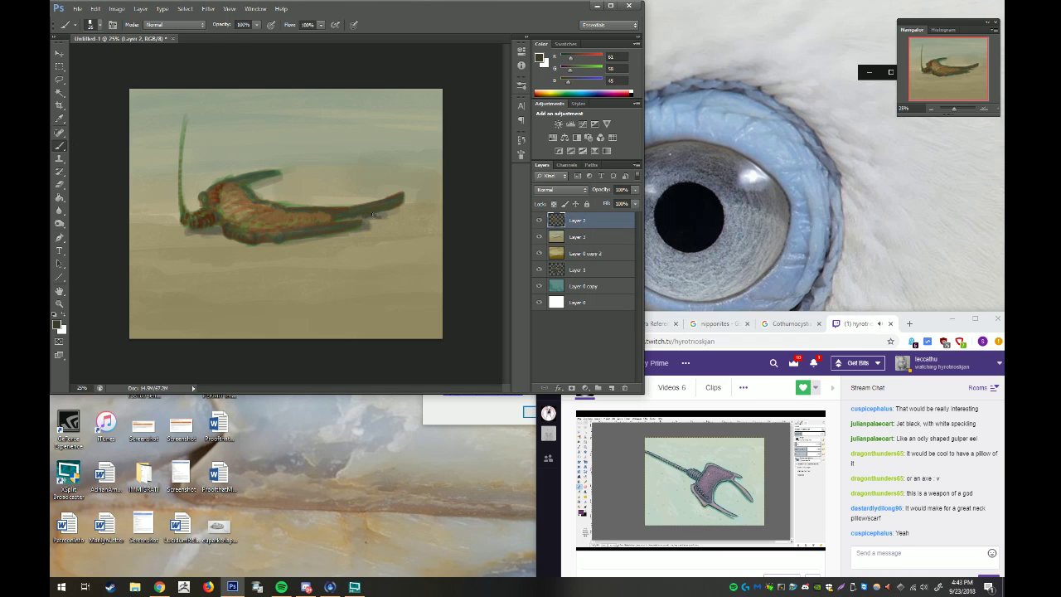
pyautogui.moveTo(382, 216); pyautogui.dragTo(426, 214)
pyautogui.moveTo(404, 219)
pyautogui.mouseDown()
pyautogui.moveTo(433, 214)
pyautogui.moveTo(403, 212)
pyautogui.mouseUp()
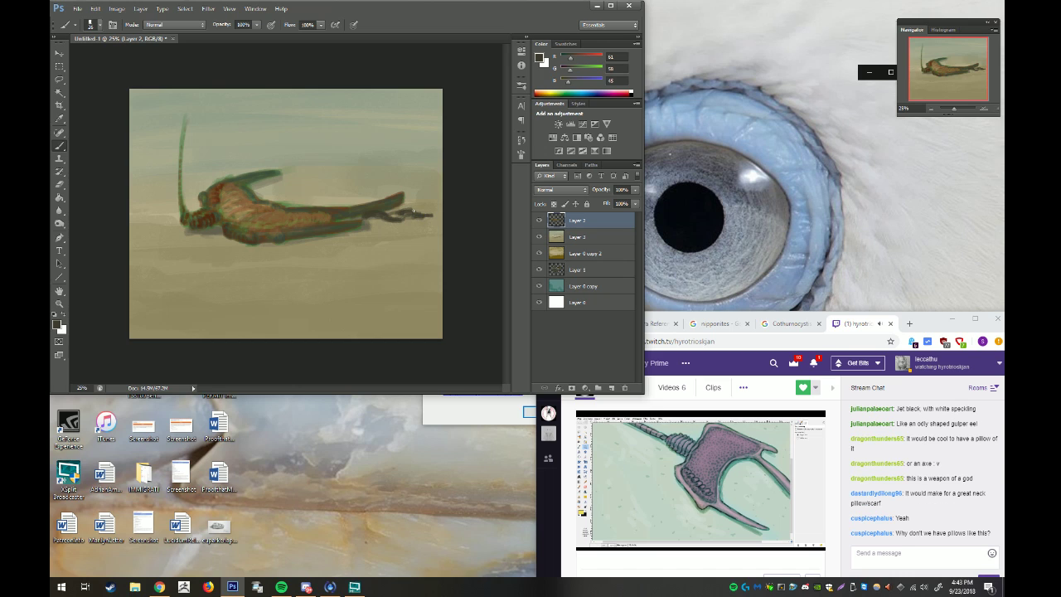
# Cover the dark spot under the tail with sampled tan, then sample muted brown (144,125,80)
pyautogui.click(58, 121)
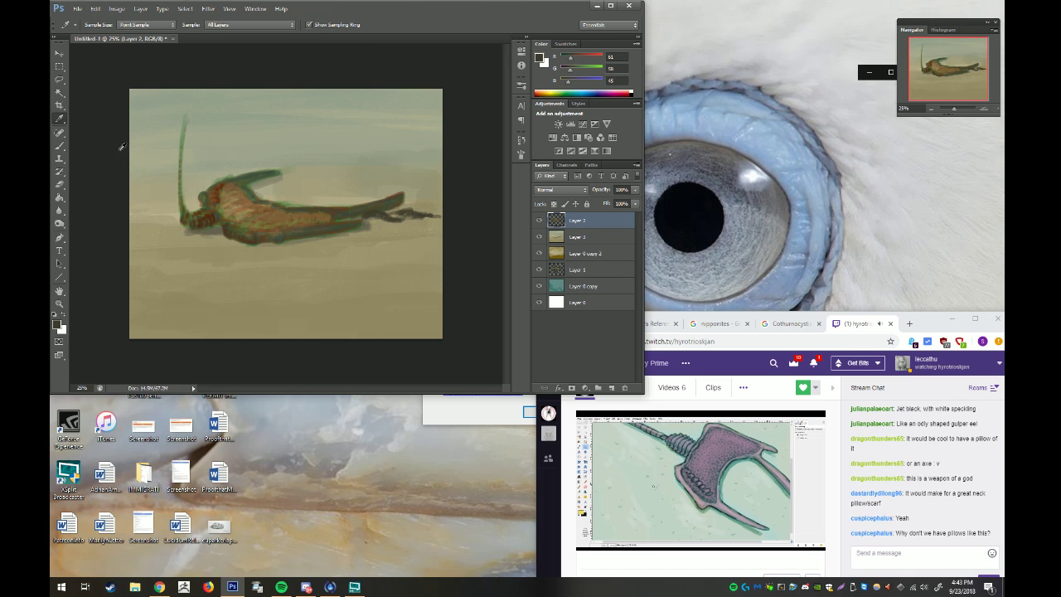
pyautogui.click(177, 252)
pyautogui.press('b')
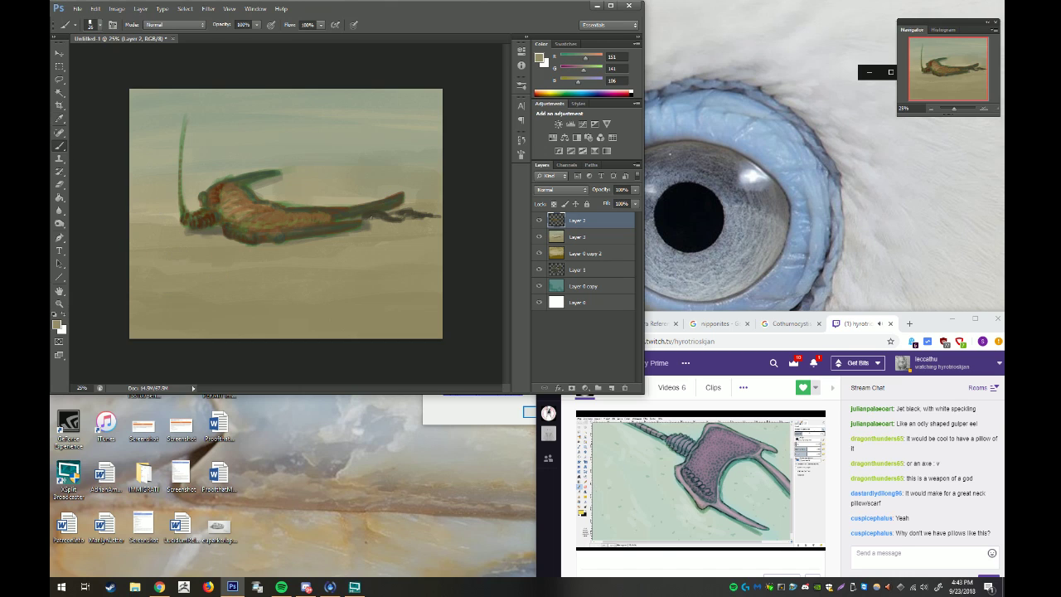
pyautogui.moveTo(364, 214); pyautogui.dragTo(374, 214)
pyautogui.press('i')
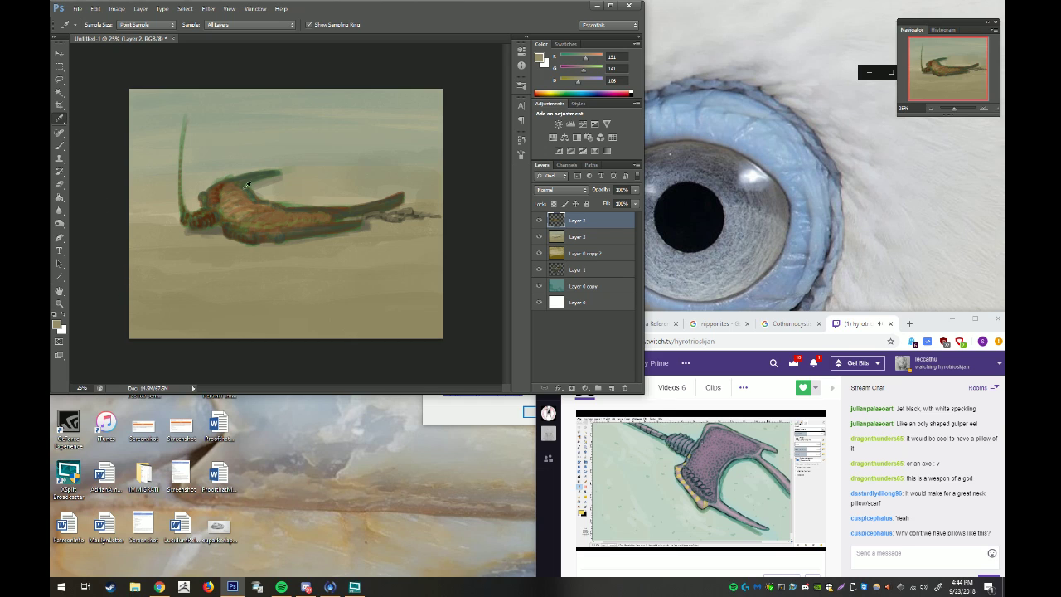
pyautogui.moveTo(231, 197); pyautogui.dragTo(241, 211)
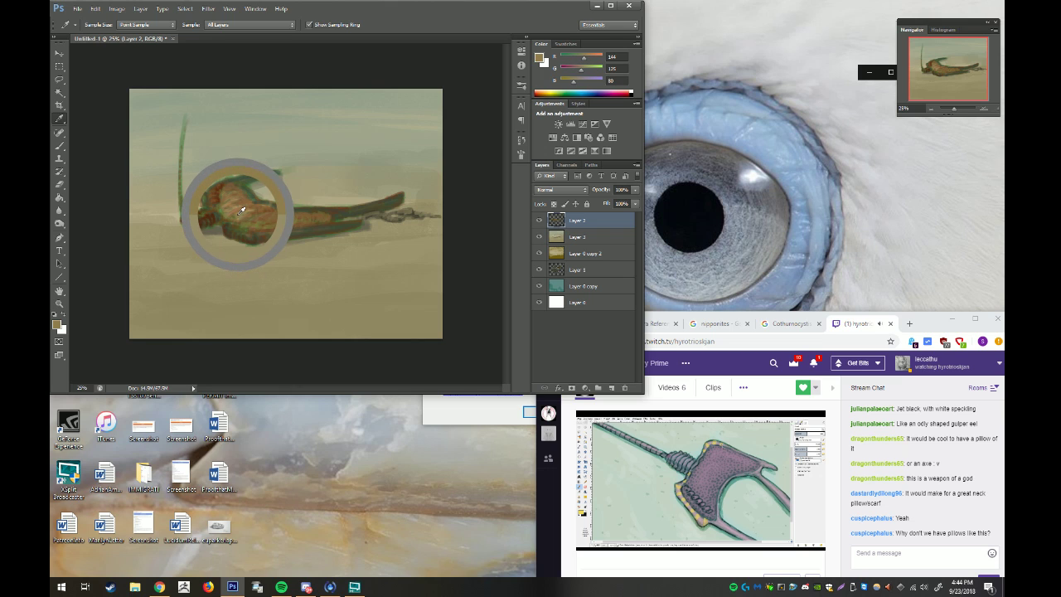
# Set a light beige paint colour and add a highlight on the creature's head
pyautogui.moveTo(241, 211); pyautogui.dragTo(241, 212)
pyautogui.click(57, 325)
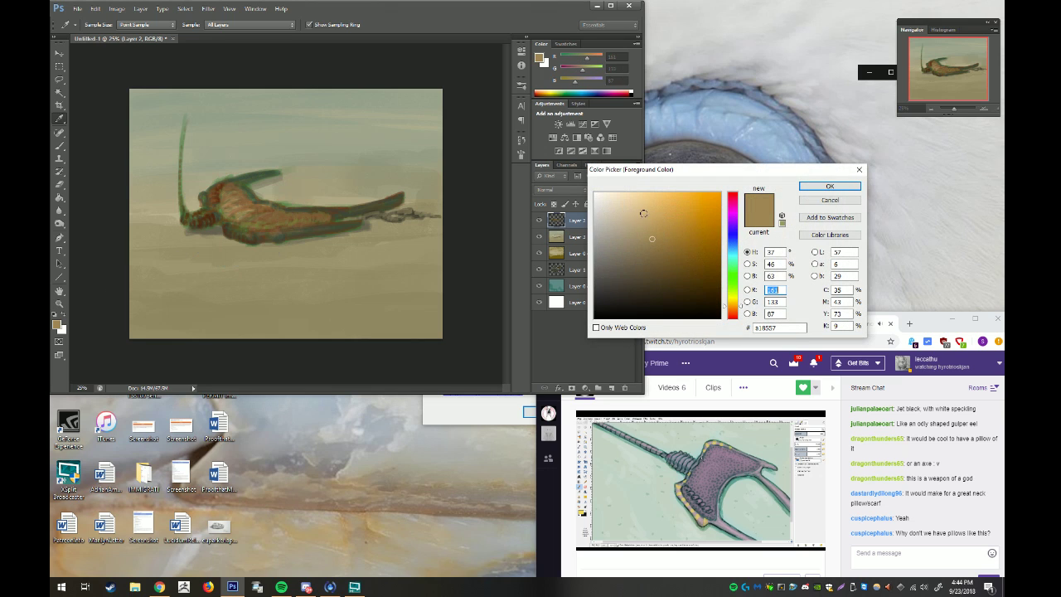
pyautogui.moveTo(635, 206); pyautogui.dragTo(641, 206)
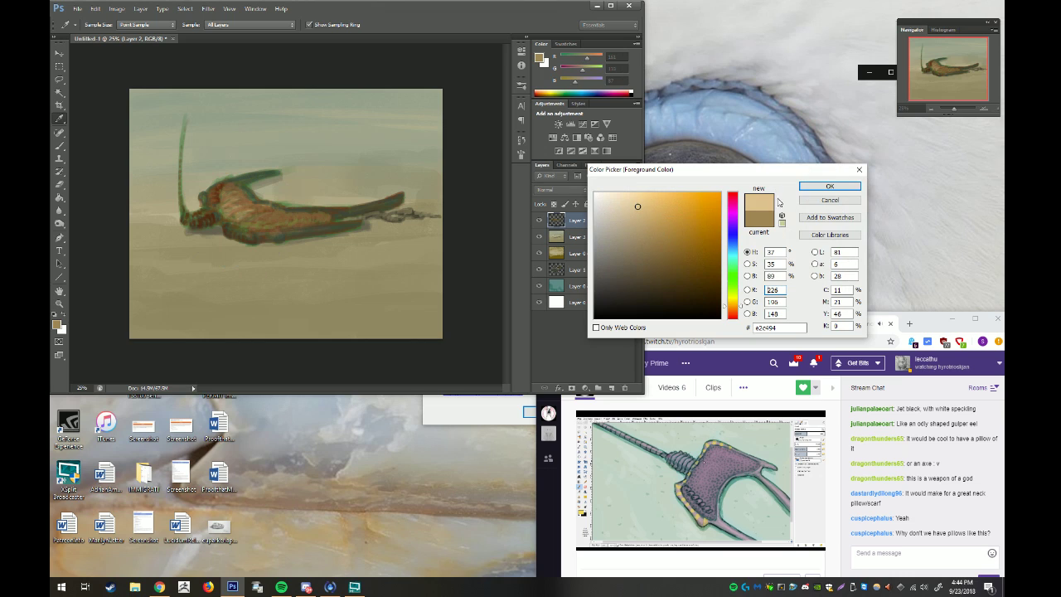
pyautogui.click(830, 186)
pyautogui.click(59, 146)
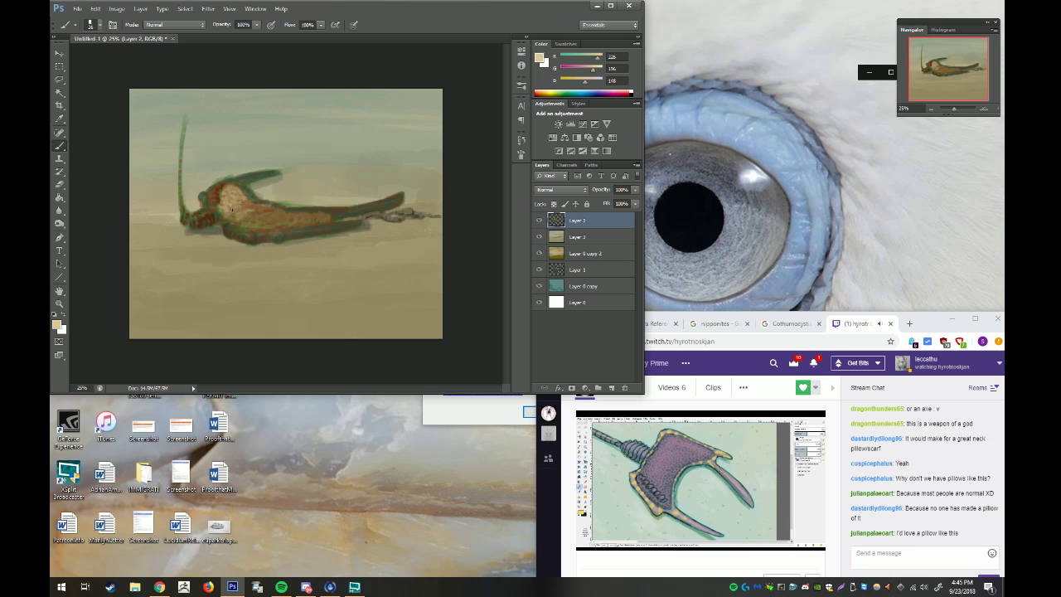
pyautogui.moveTo(231, 210); pyautogui.dragTo(237, 212)
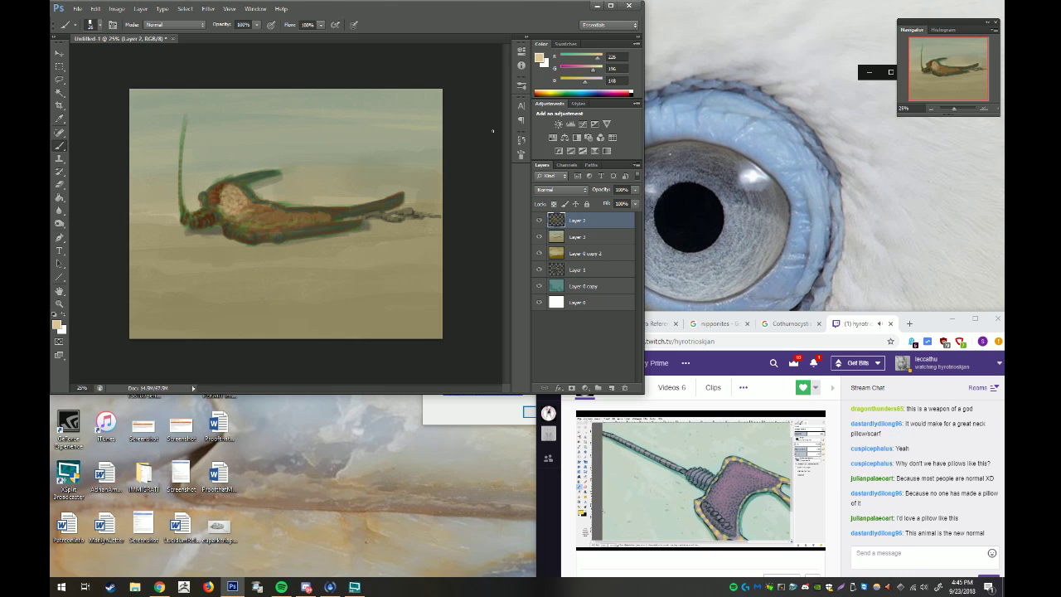
# Revert to the earliest brush stroke in History, then dab pale cream fadba9 highlights on the head
pyautogui.click(522, 139)
pyautogui.click(457, 146)
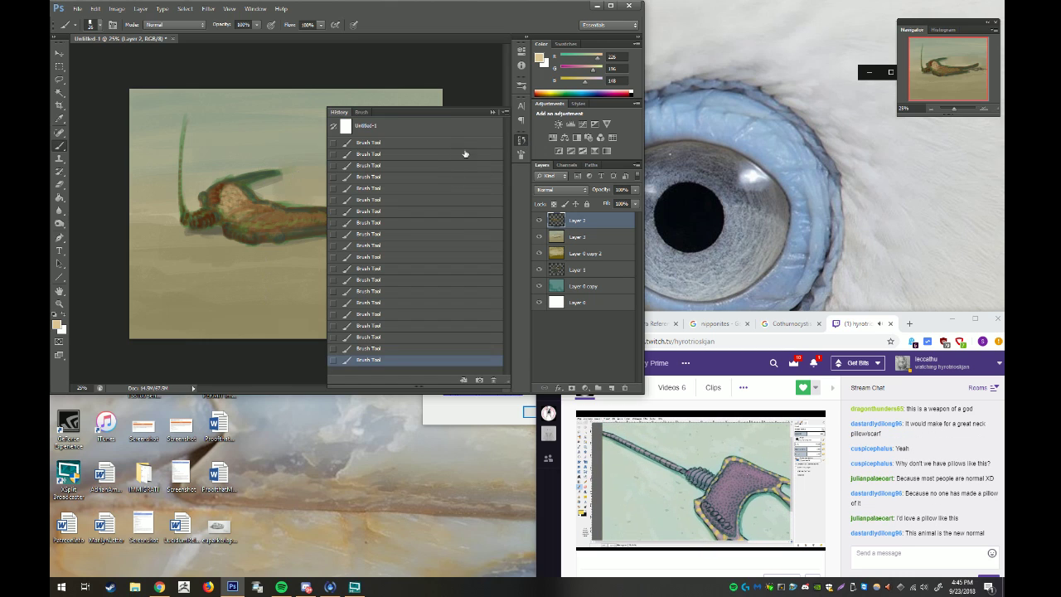
pyautogui.click(522, 139)
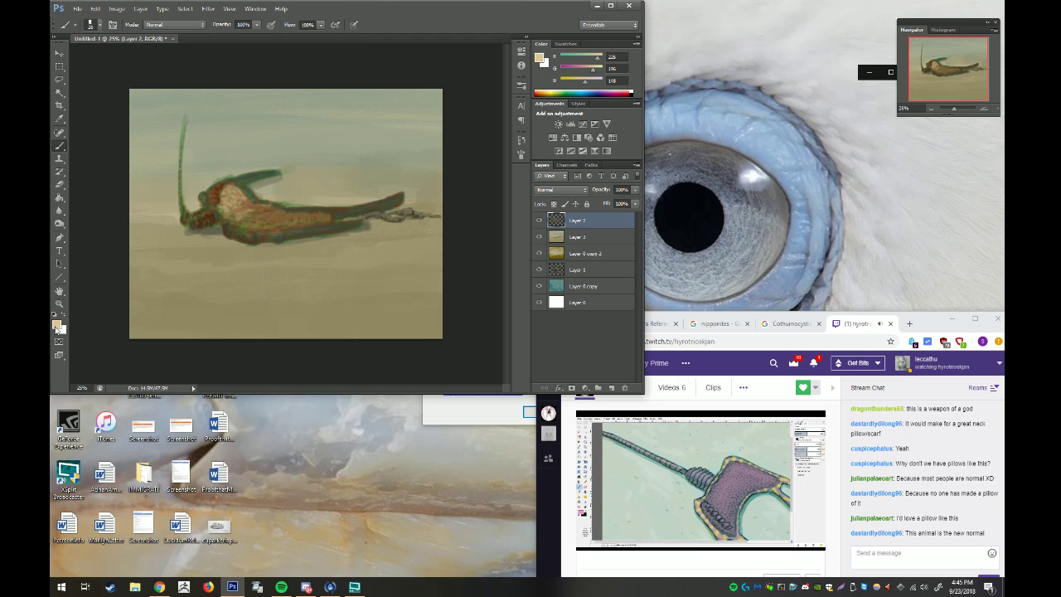
pyautogui.click(56, 325)
pyautogui.click(627, 198)
pyautogui.moveTo(627, 197); pyautogui.dragTo(635, 194)
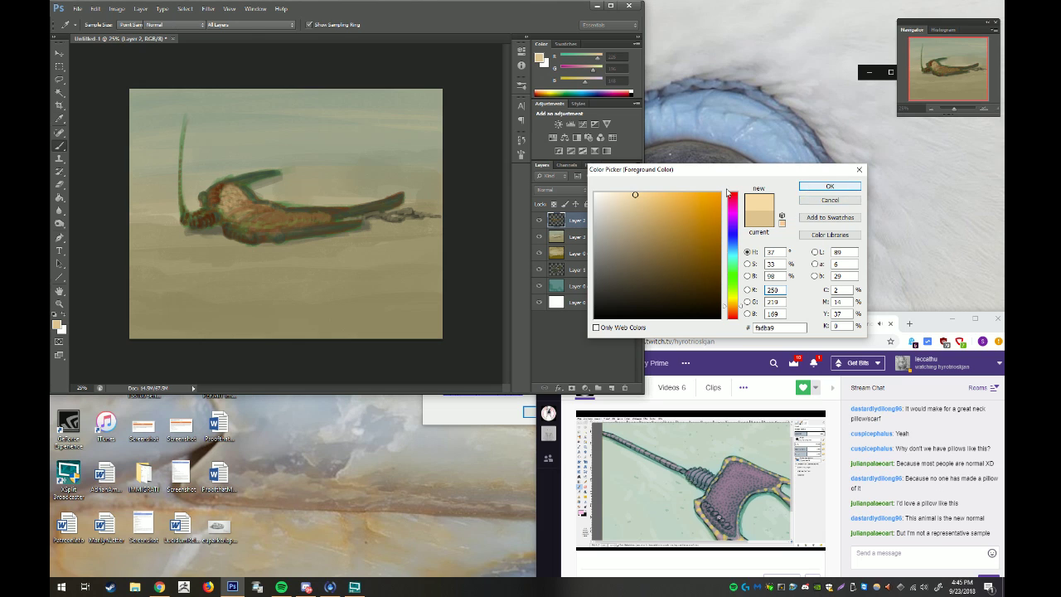
pyautogui.click(809, 188)
pyautogui.moveTo(224, 201); pyautogui.dragTo(232, 201)
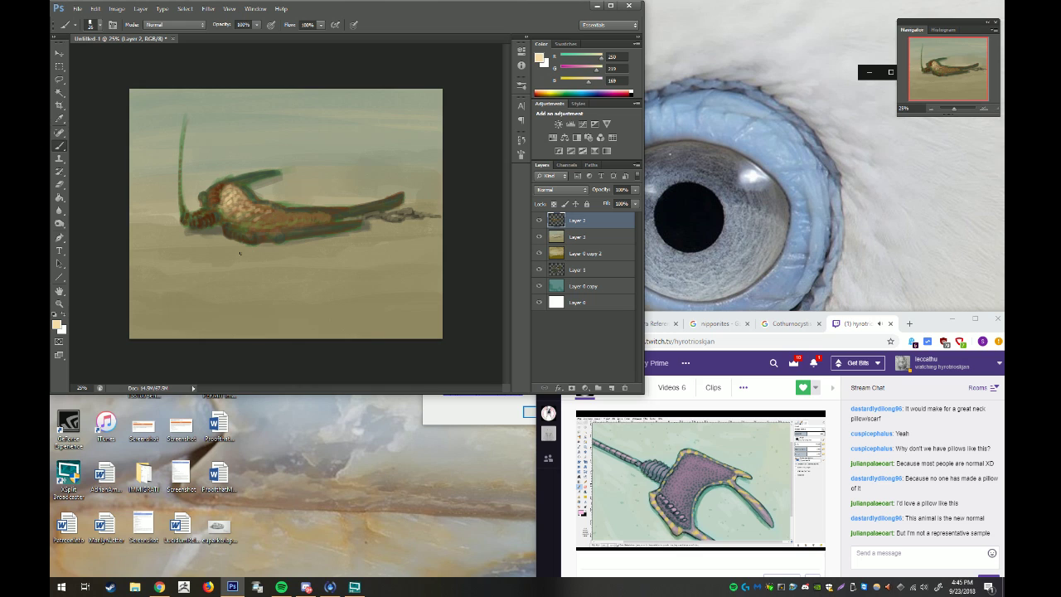
# Shade the creature's body in warm ochre brown 9a6e26
pyautogui.click(57, 324)
pyautogui.click(674, 222)
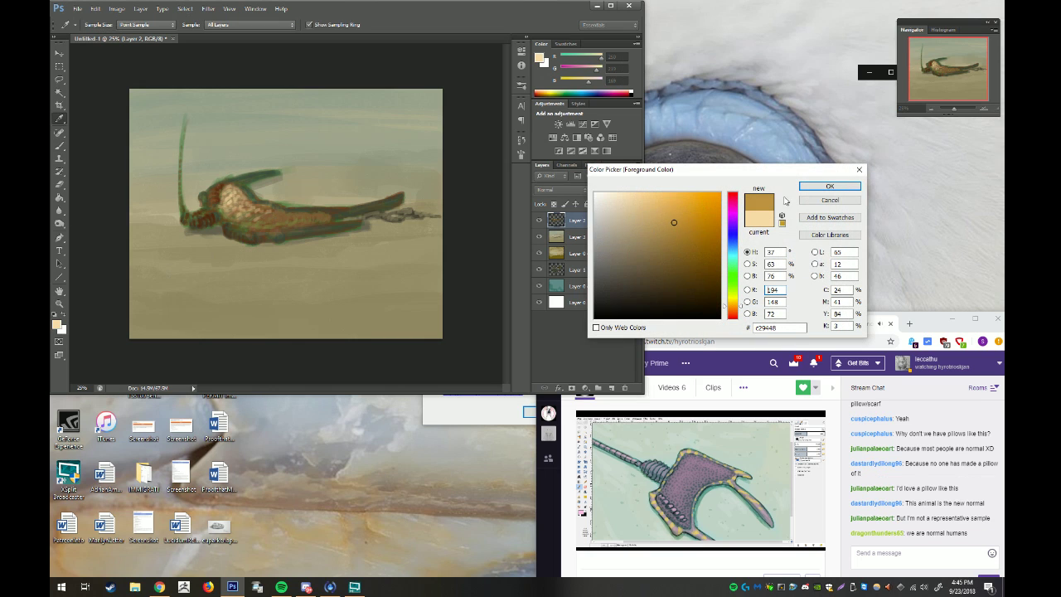
pyautogui.moveTo(663, 248); pyautogui.dragTo(689, 242)
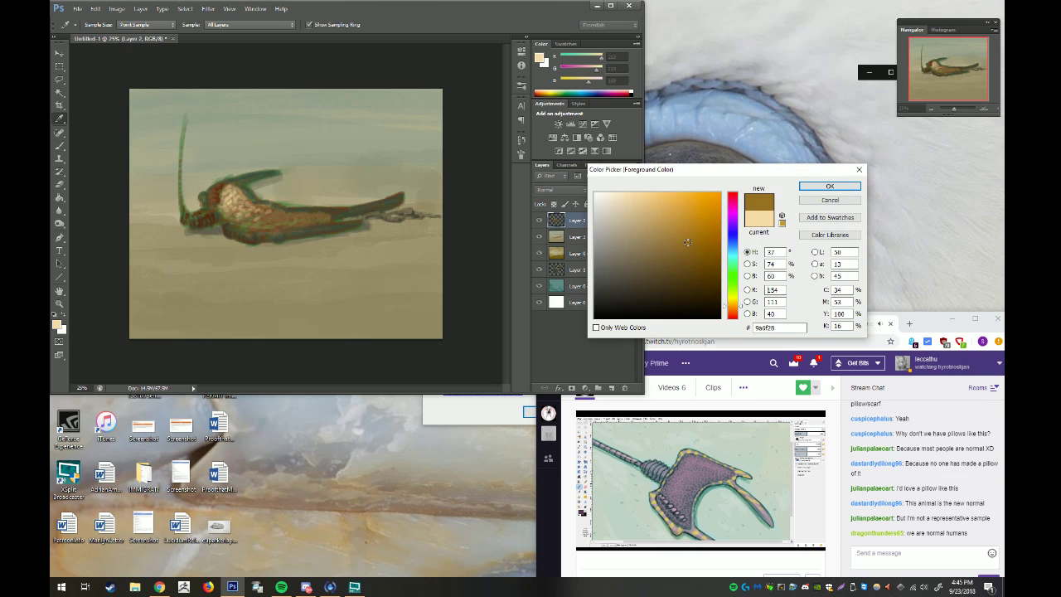
pyautogui.click(820, 187)
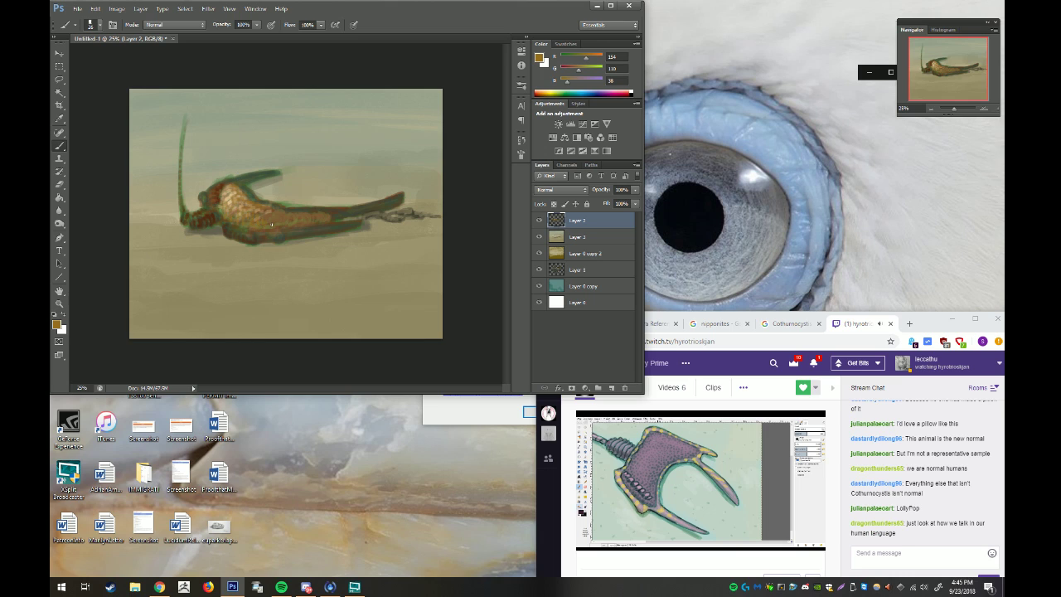
# Deepen the body shading with a darker brown, then a very dark brown
pyautogui.click(58, 324)
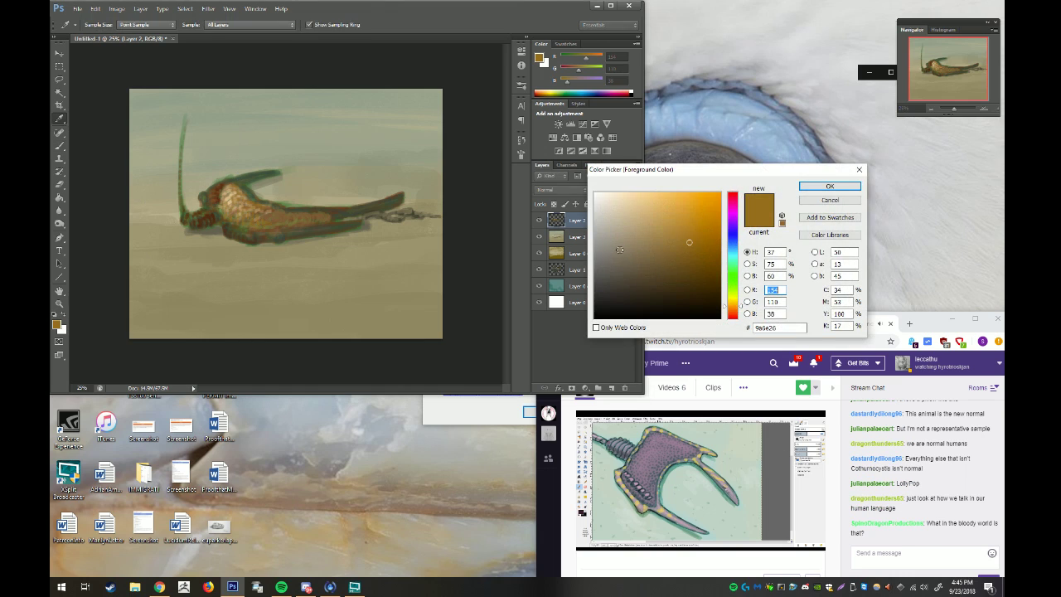
pyautogui.click(655, 265)
pyautogui.click(829, 186)
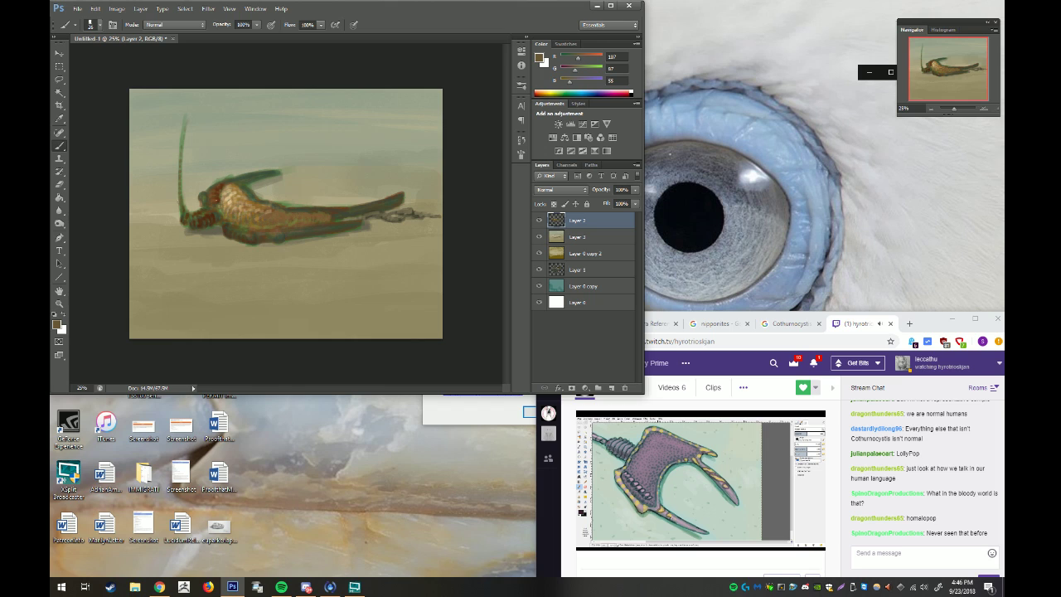
pyautogui.click(57, 324)
pyautogui.click(686, 290)
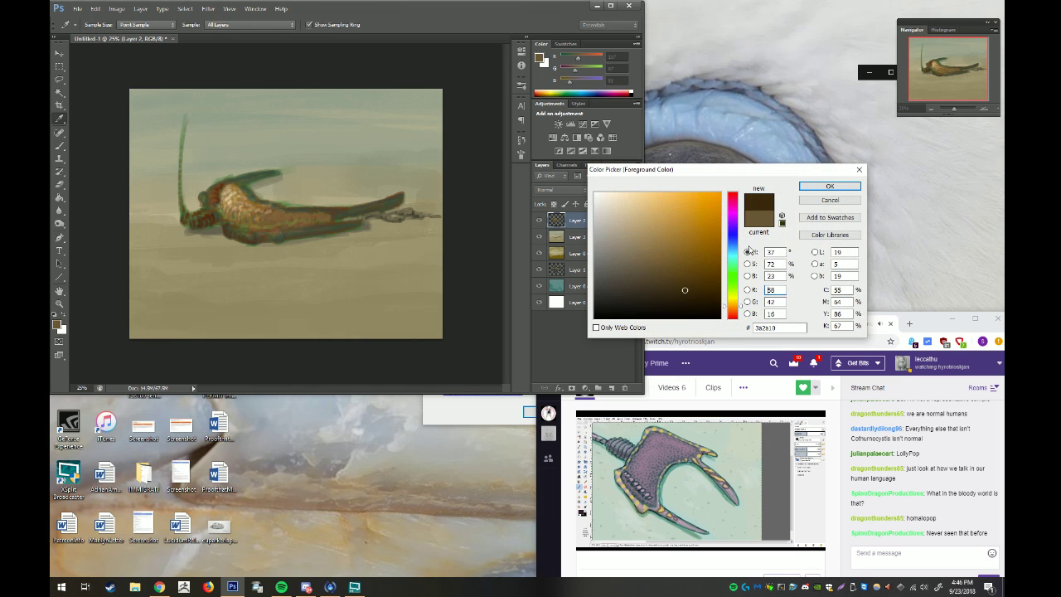
pyautogui.click(829, 186)
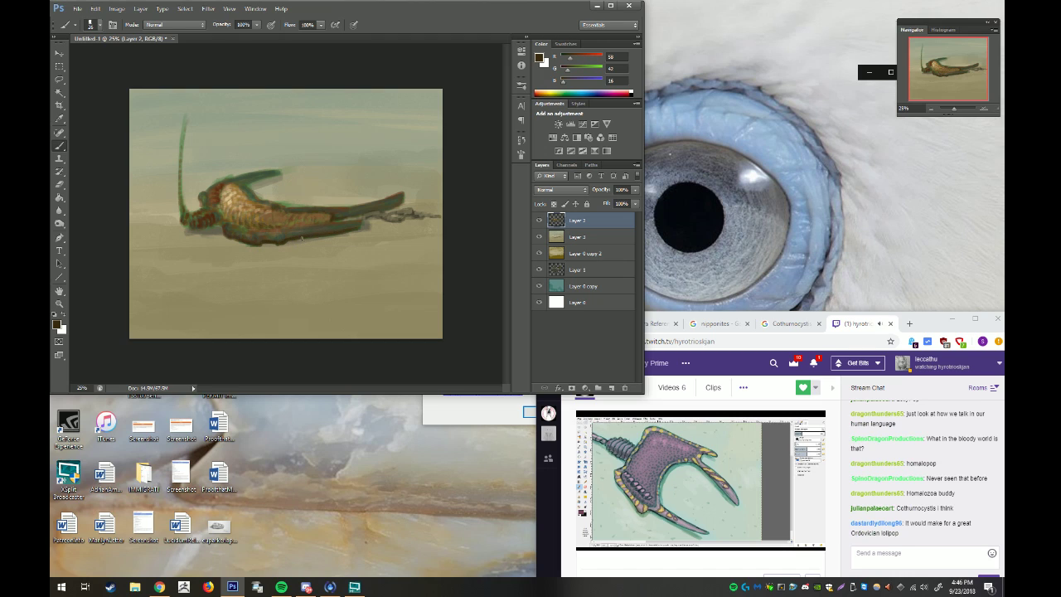
# On Layer 3, brush a dark olive-grey shadow (R55 G64 B47) under the creature's body
pyautogui.press('i')
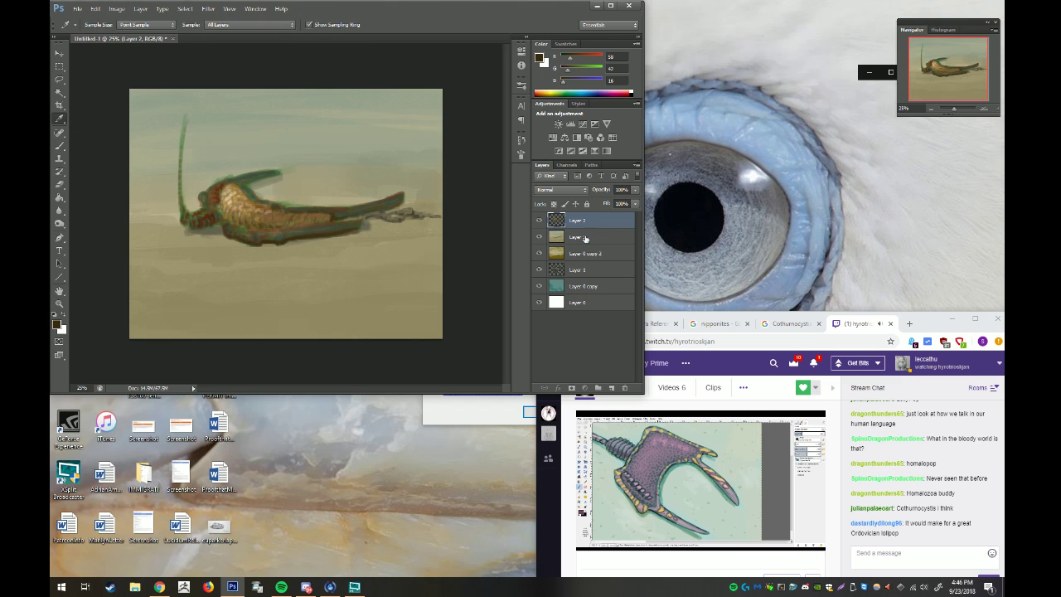
pyautogui.click(584, 238)
pyautogui.click(223, 217)
pyautogui.click(57, 323)
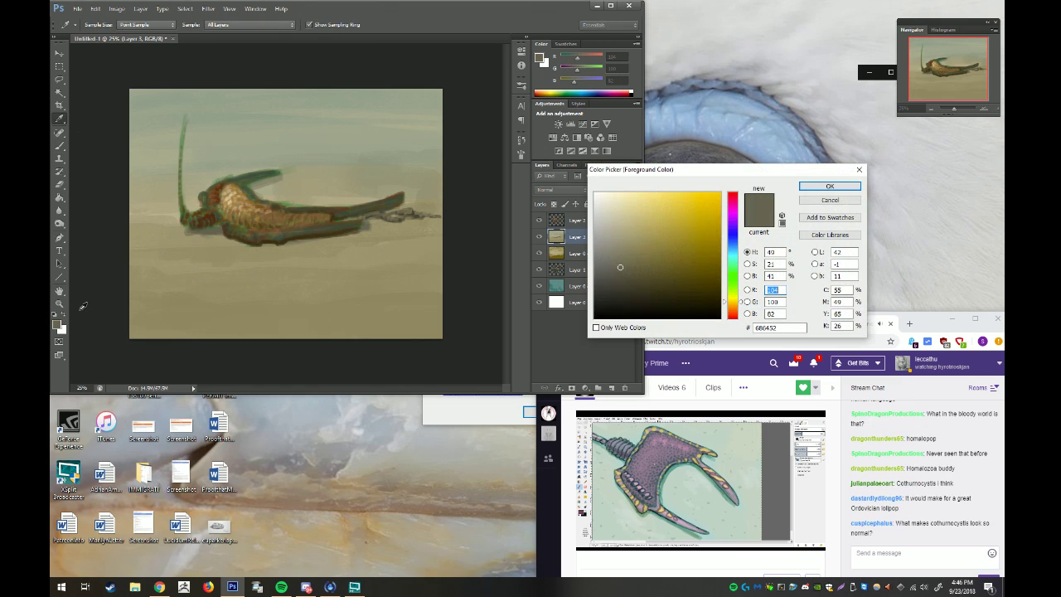
pyautogui.click(612, 291)
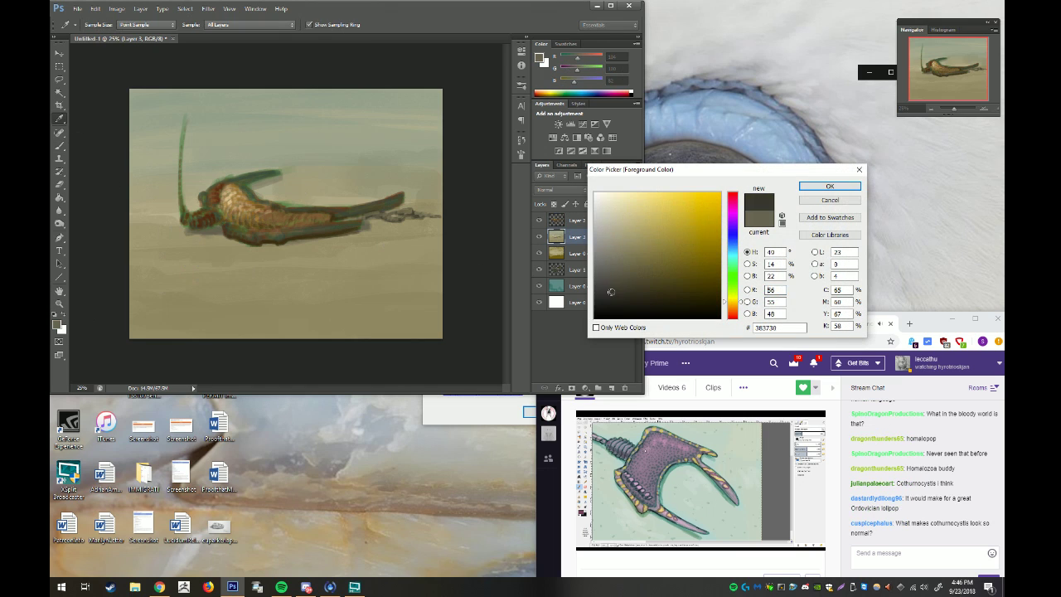
pyautogui.click(810, 187)
pyautogui.click(60, 146)
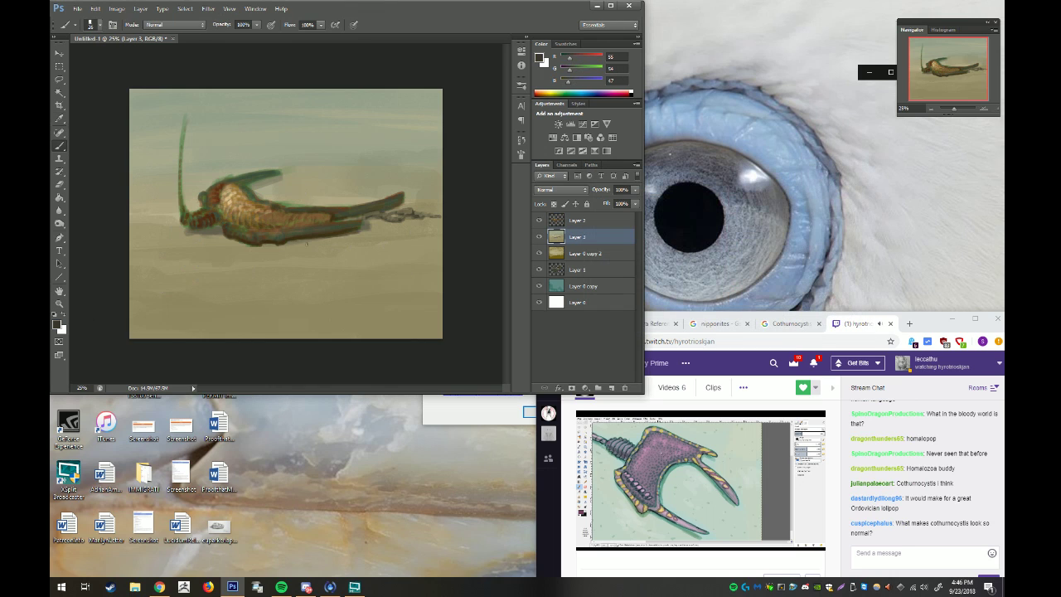
pyautogui.moveTo(238, 243); pyautogui.dragTo(370, 231)
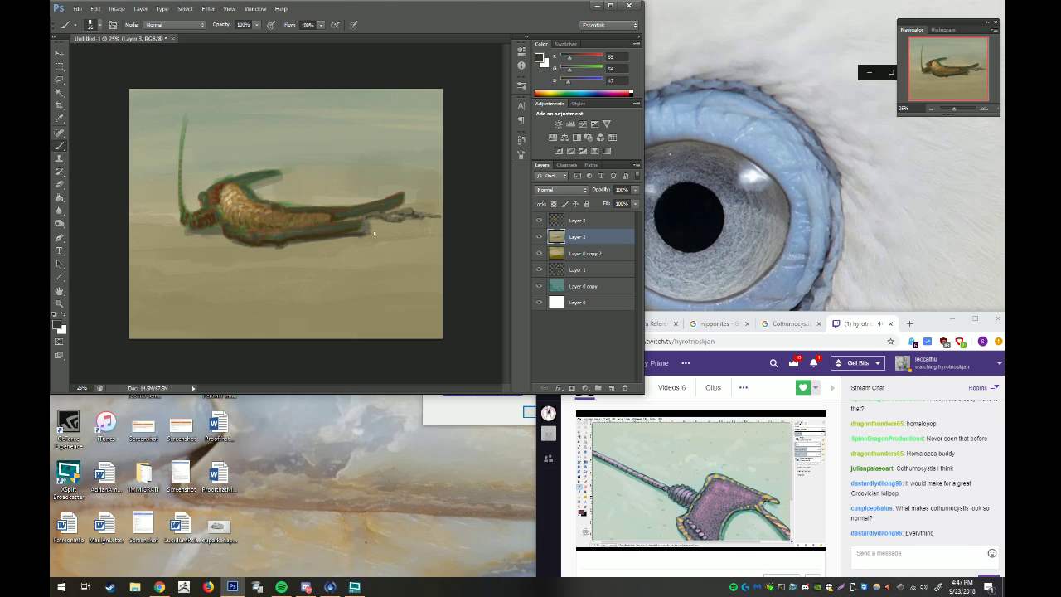
pyautogui.rightClick(353, 234)
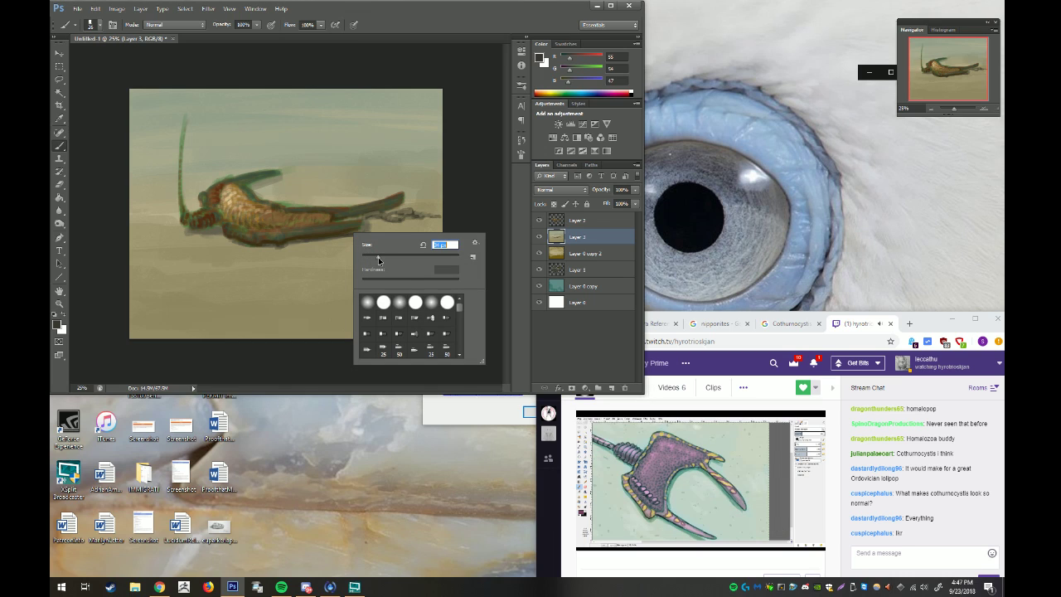
pyautogui.click(213, 242)
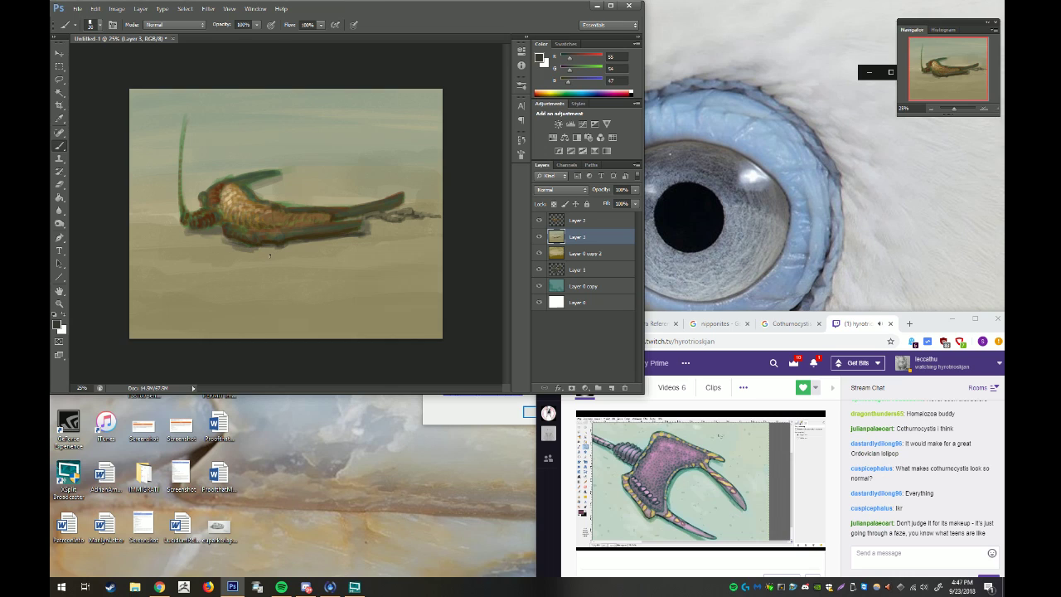
# On Layer 2, sample a brown from the body and add a darker mark
pyautogui.click(590, 220)
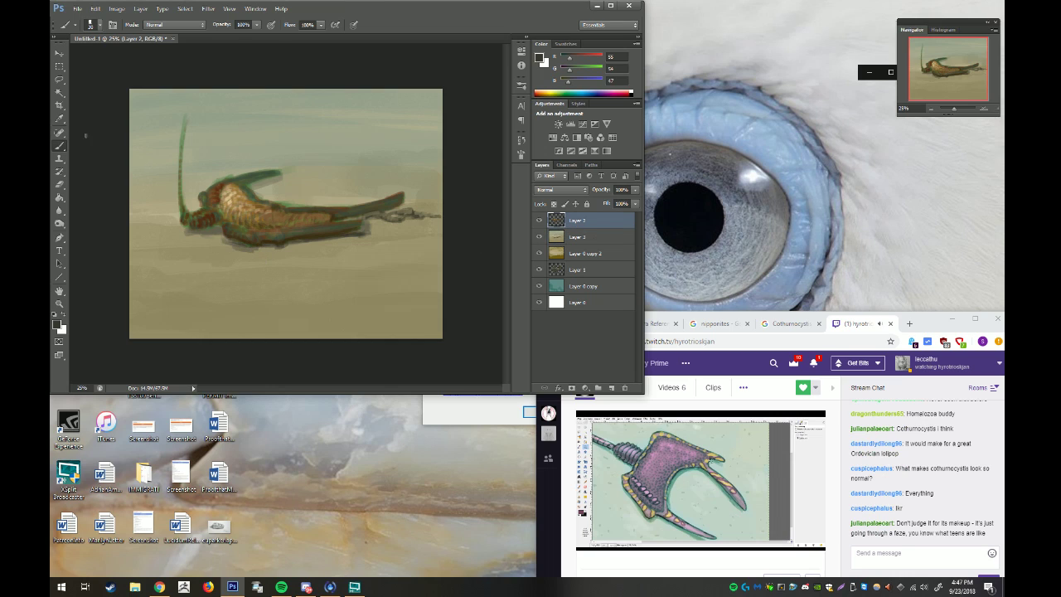
pyautogui.press('i')
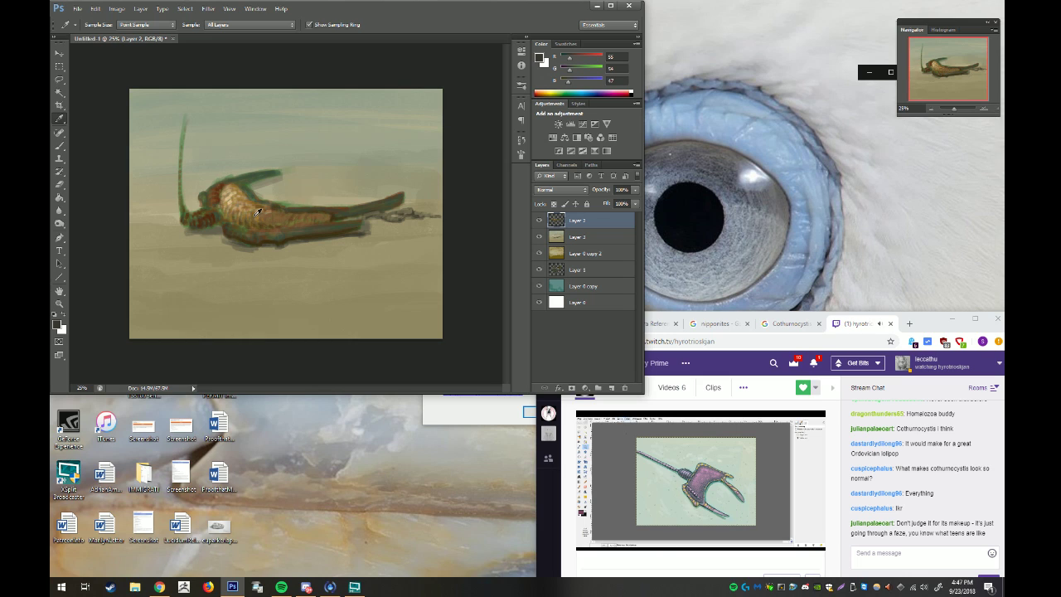
pyautogui.click(259, 212)
pyautogui.moveTo(259, 212); pyautogui.dragTo(253, 213)
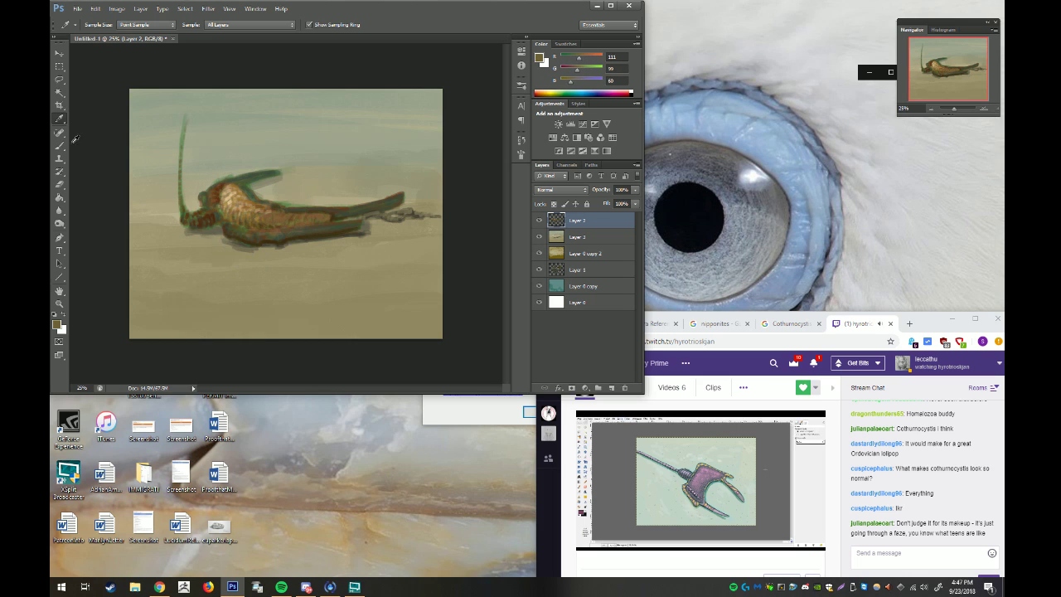
pyautogui.click(59, 145)
pyautogui.rightClick(249, 214)
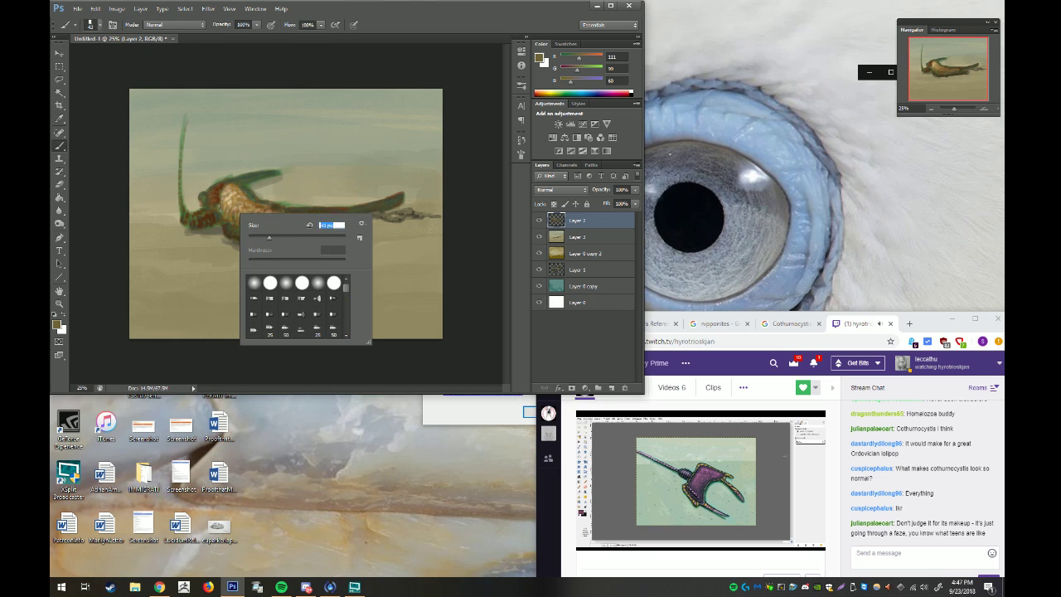
pyautogui.press('Return')
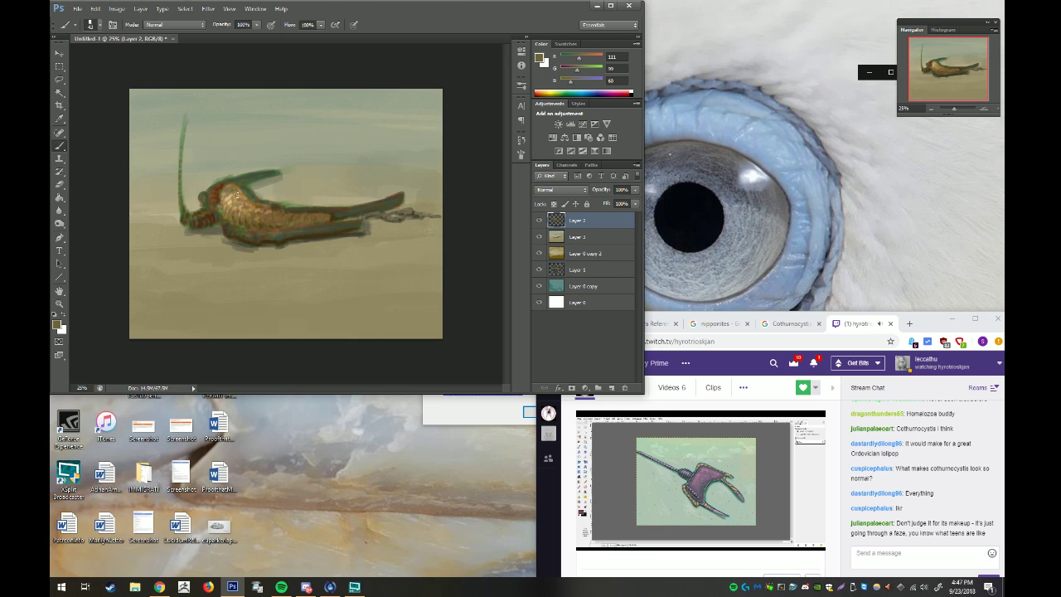
pyautogui.moveTo(233, 197); pyautogui.dragTo(239, 199)
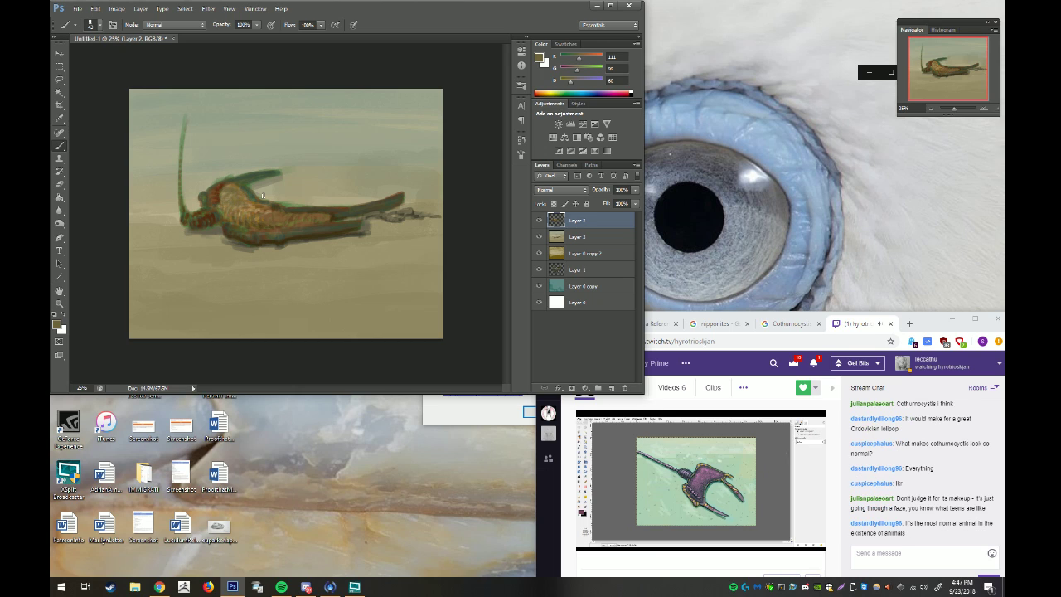
# Paint ridge details in olive green 92/111/60, then lighter sage 153/172/119
pyautogui.click(57, 323)
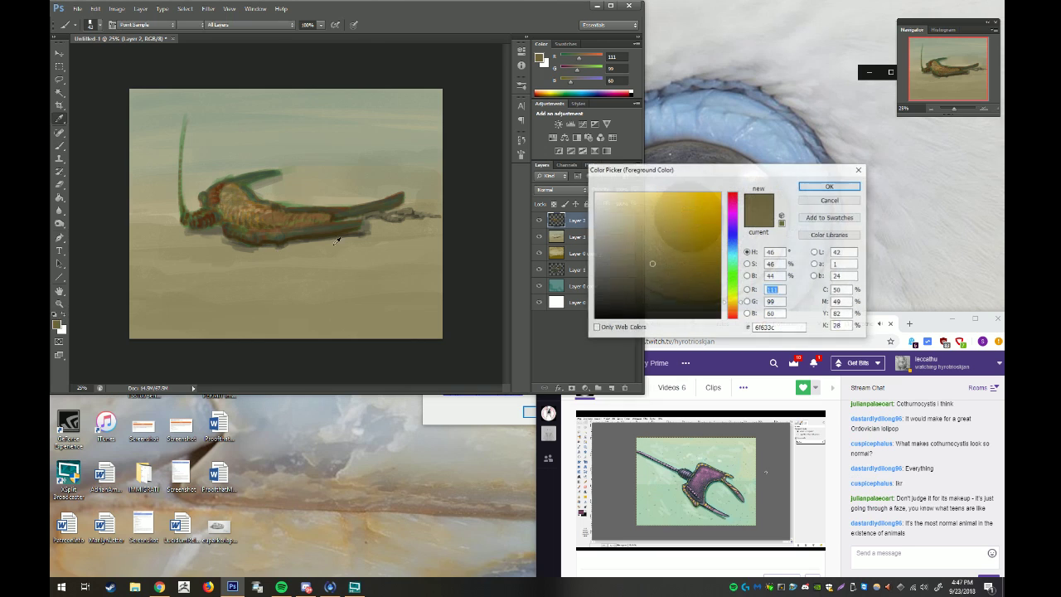
pyautogui.write('92')
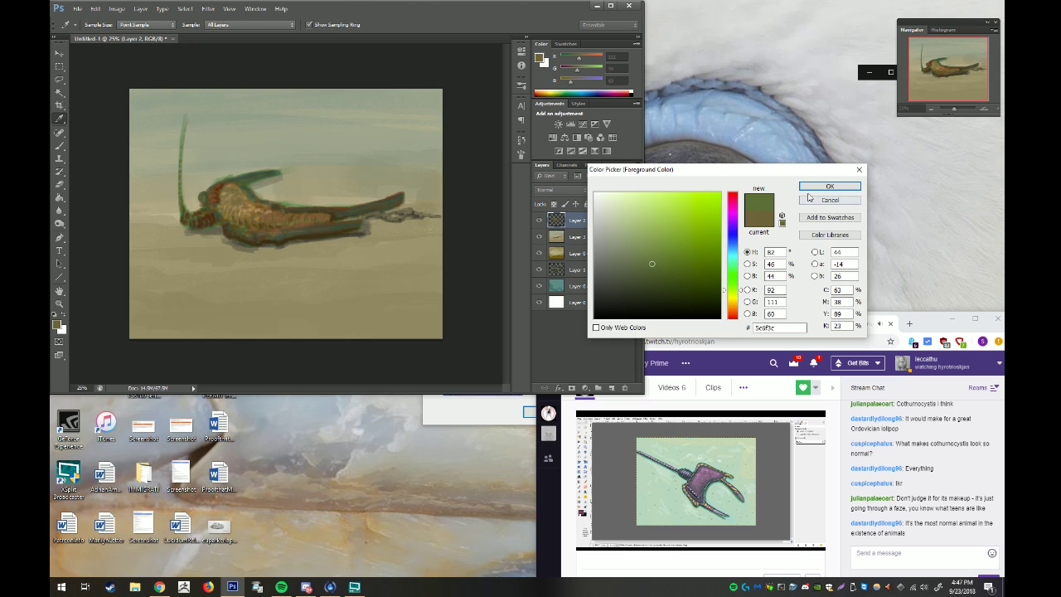
pyautogui.press('Return')
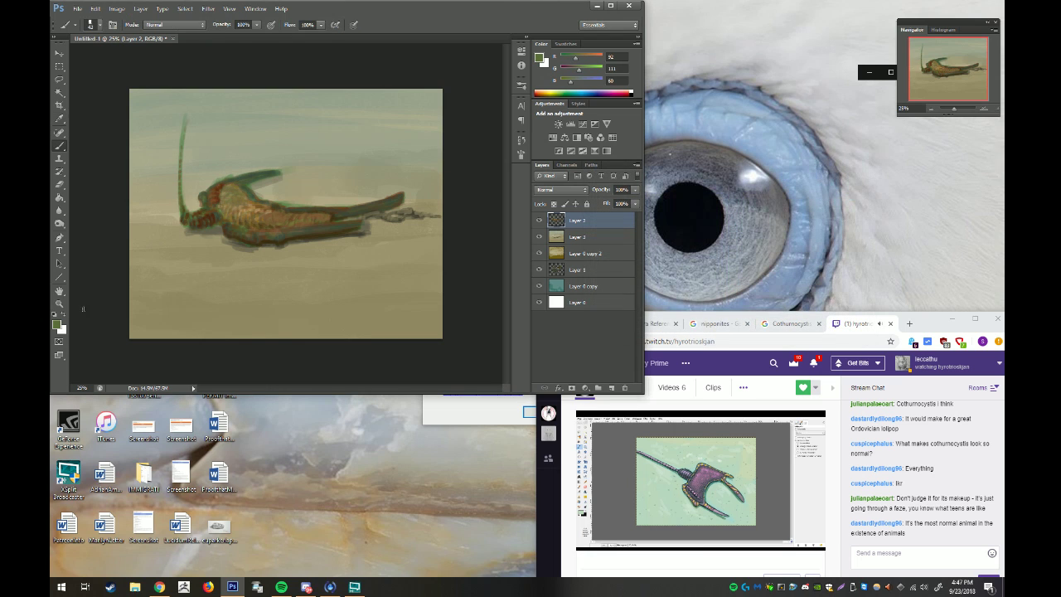
pyautogui.click(57, 327)
pyautogui.moveTo(628, 229); pyautogui.dragTo(634, 233)
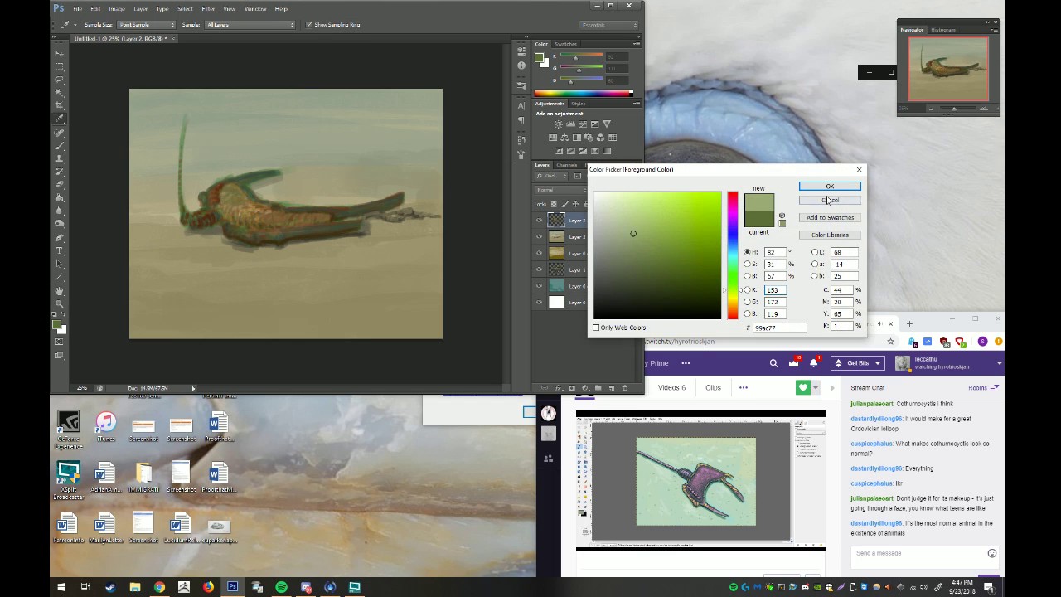
pyautogui.press('Return')
pyautogui.rightClick(282, 190)
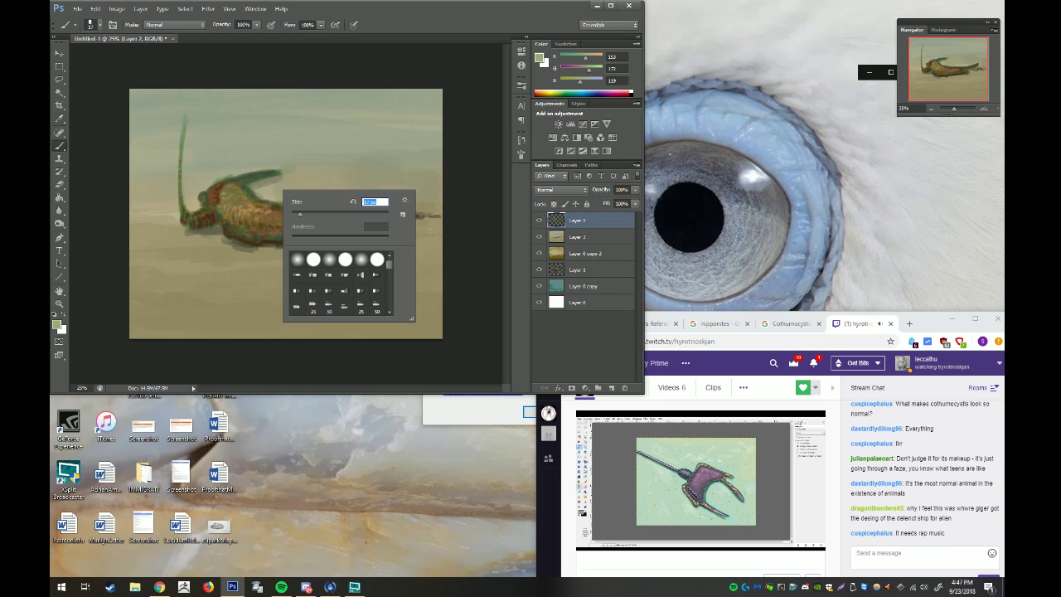
pyautogui.press('Escape')
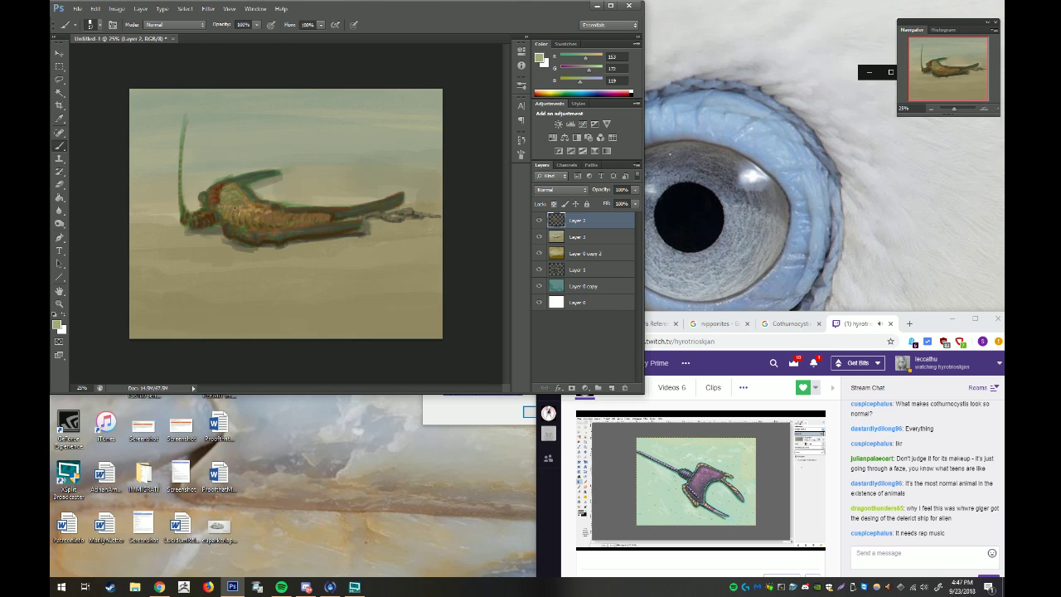
# Switch the paint colour to light tan e1c48b for ridge highlights
pyautogui.click(57, 325)
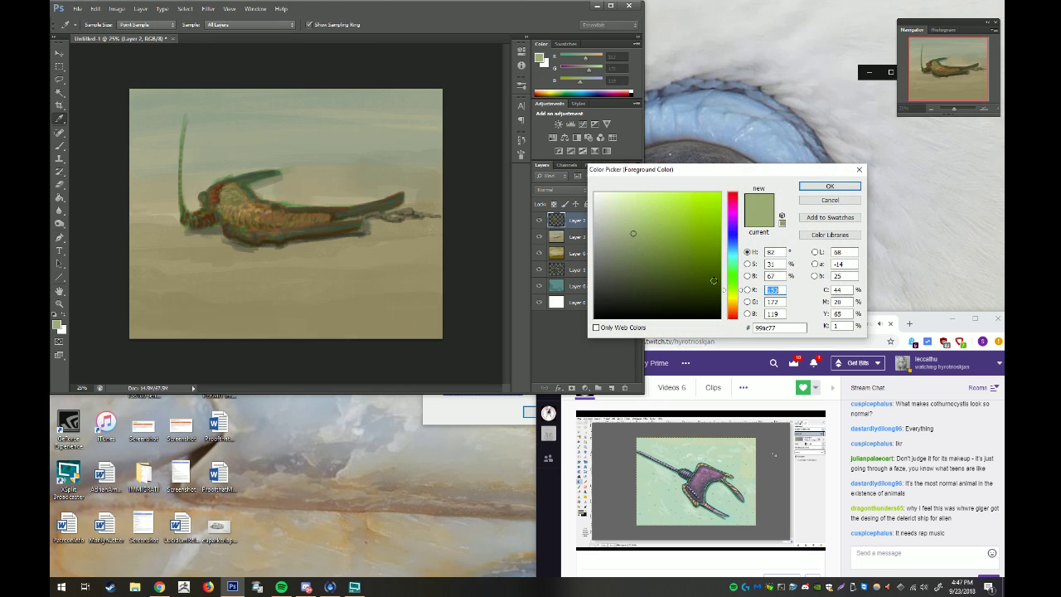
pyautogui.click(732, 304)
pyautogui.click(641, 206)
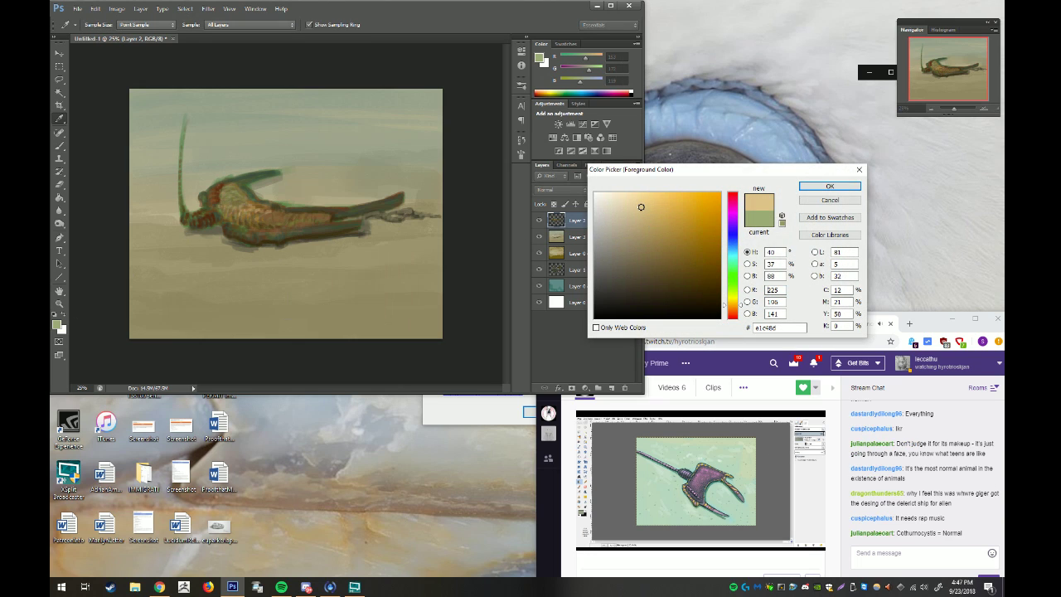
pyautogui.click(829, 185)
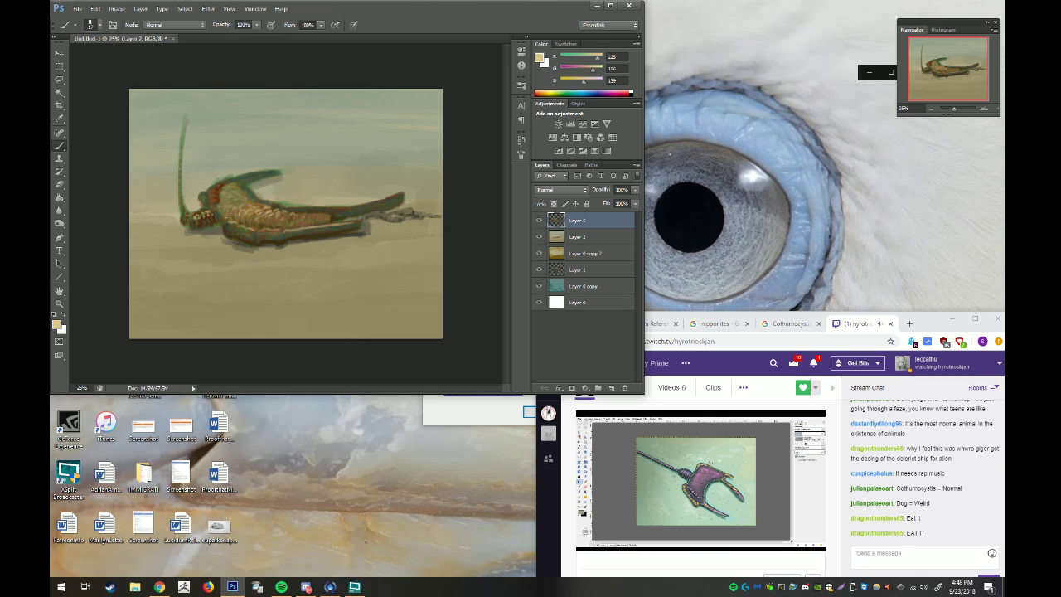
# Step back two brush strokes in History and keep the current brush for scale painting
pyautogui.click(521, 140)
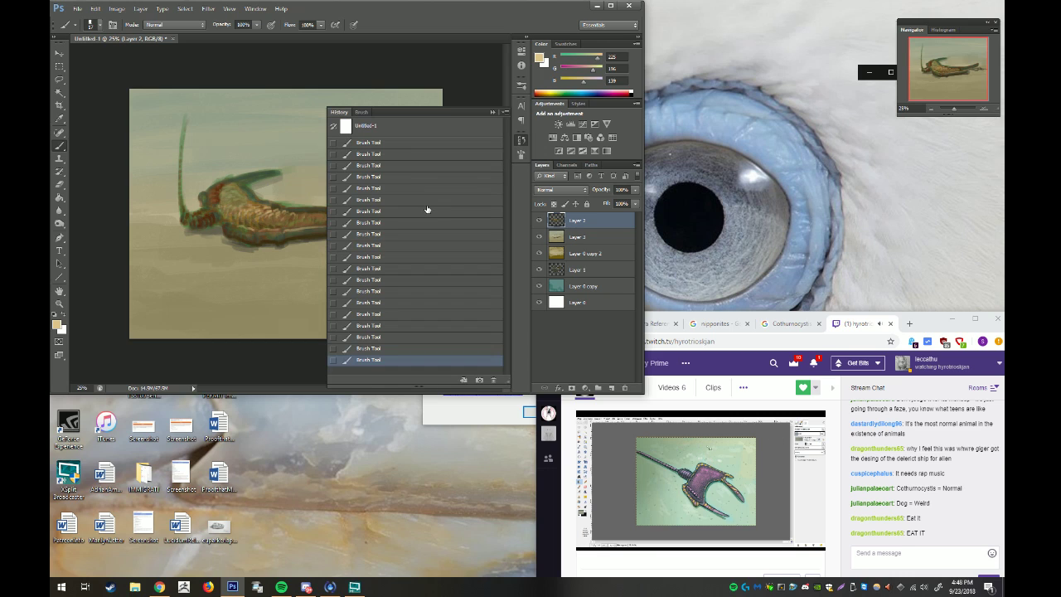
pyautogui.click(431, 199)
pyautogui.click(434, 224)
pyautogui.click(522, 143)
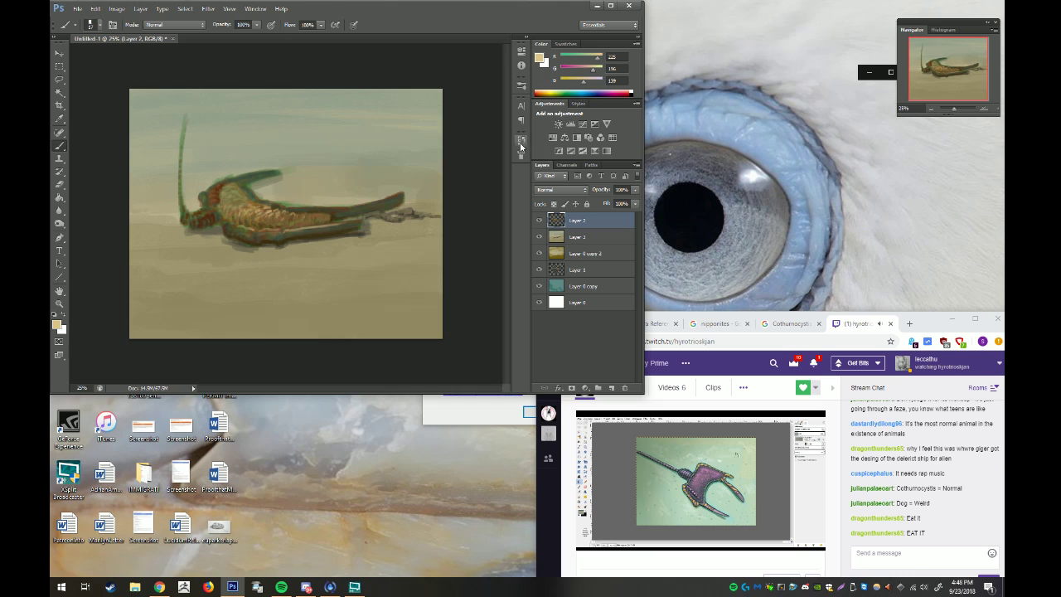
pyautogui.rightClick(274, 221)
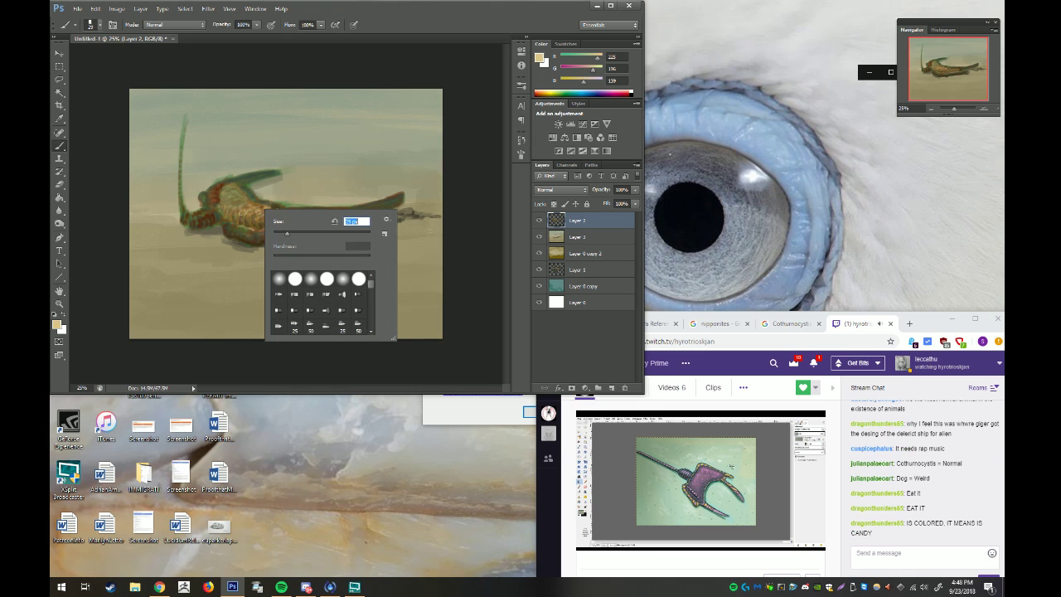
pyautogui.press('Return')
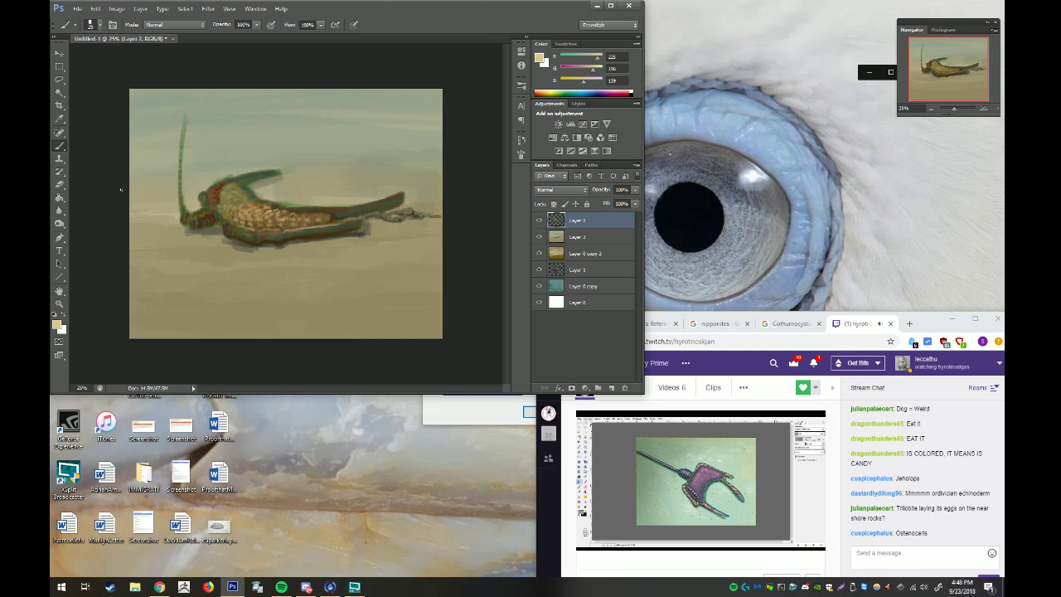
# Shade the body with darker olive and dark brown sampled from the creature itself
pyautogui.click(59, 119)
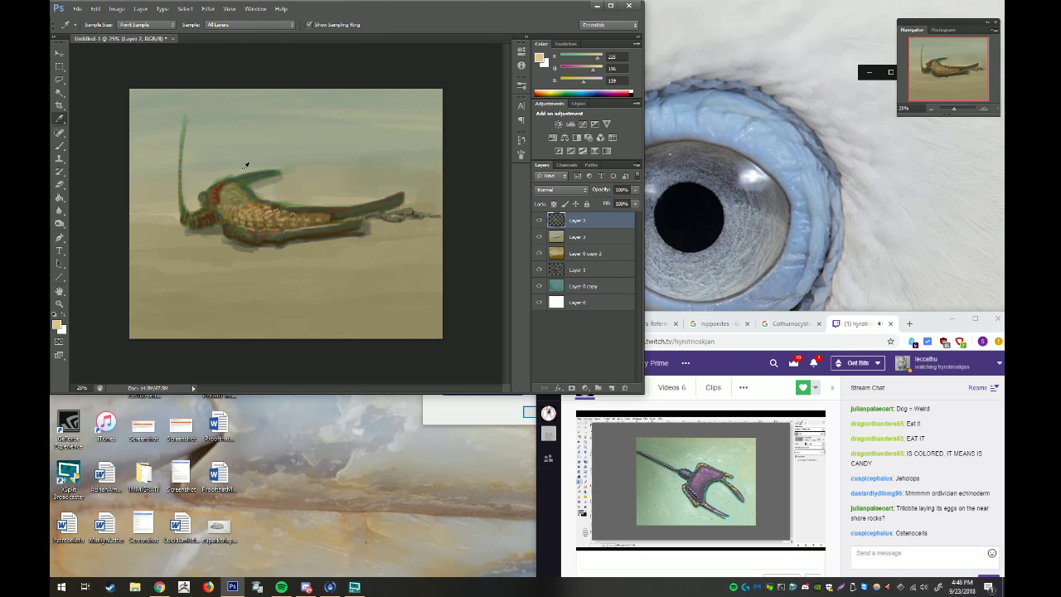
pyautogui.click(227, 214)
pyautogui.click(60, 145)
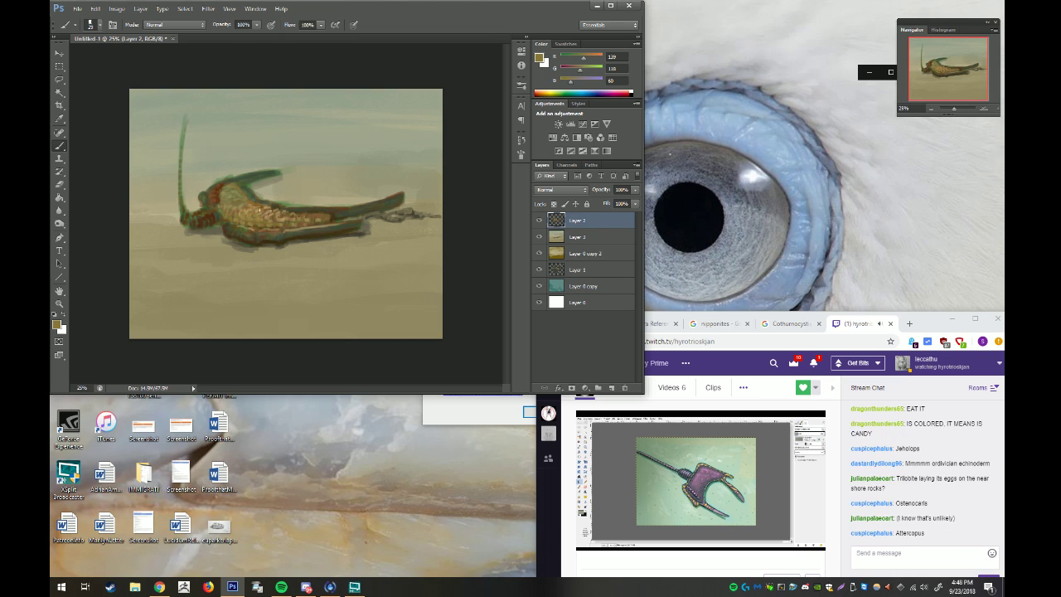
pyautogui.click(58, 119)
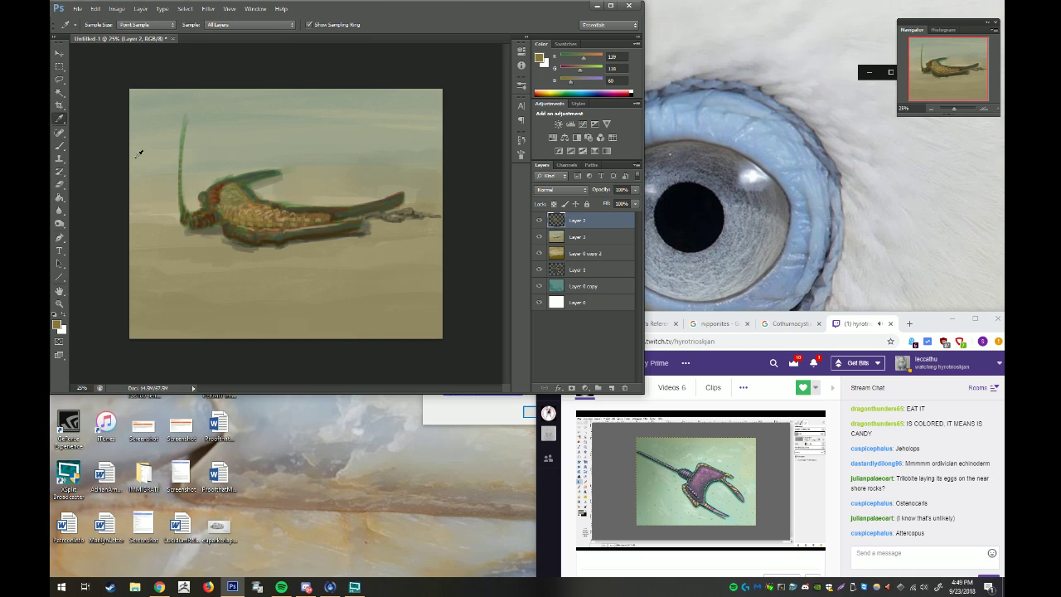
pyautogui.click(236, 207)
pyautogui.click(58, 145)
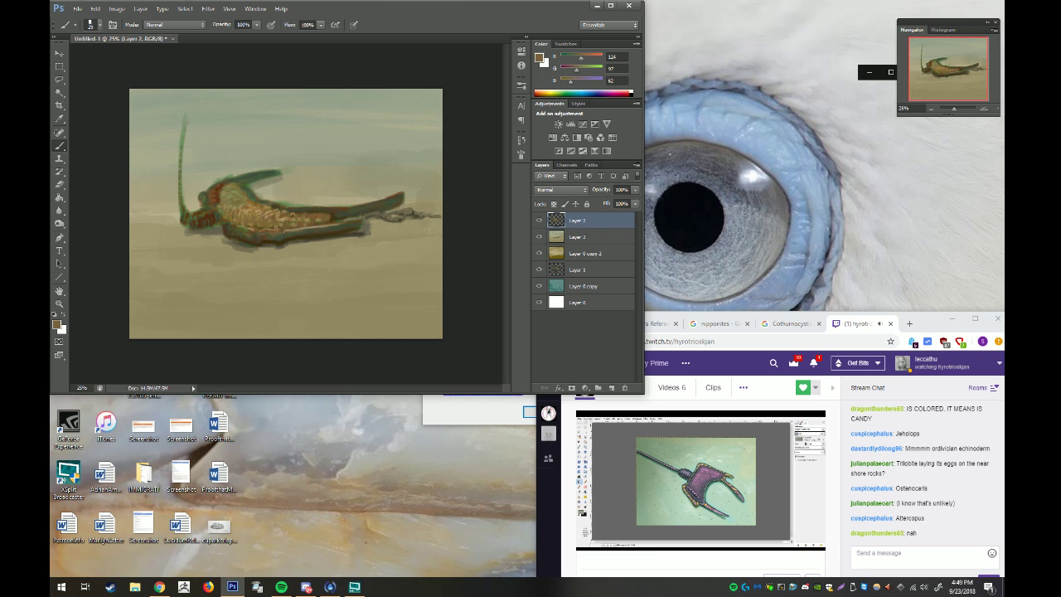
pyautogui.press('i')
pyautogui.moveTo(258, 222); pyautogui.dragTo(253, 222)
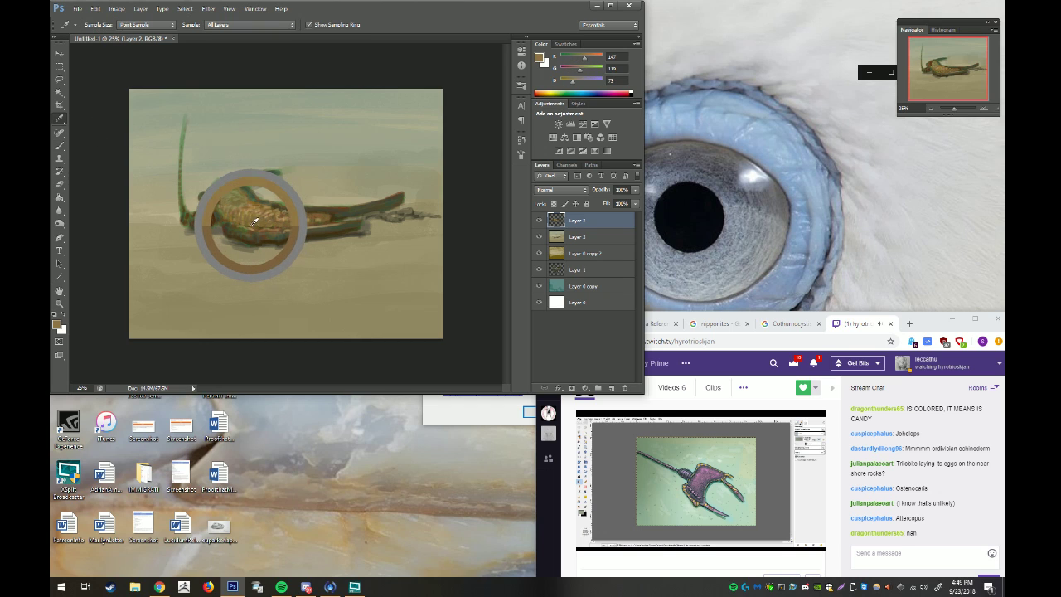
pyautogui.click(60, 145)
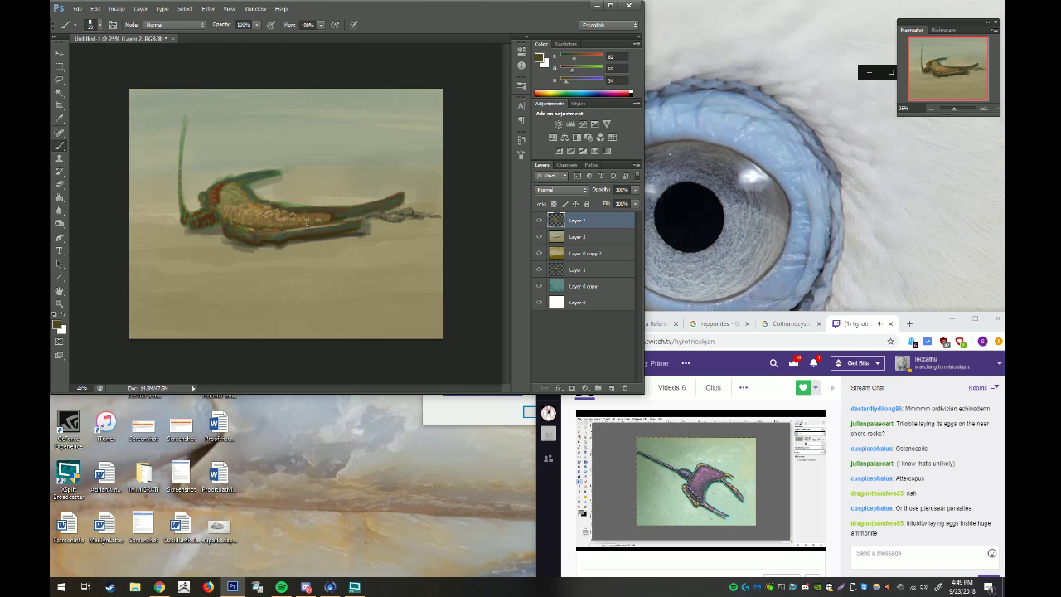
# Shade the head and back with more sampled tones, ending on muted tan (160,142,94)
pyautogui.click(60, 118)
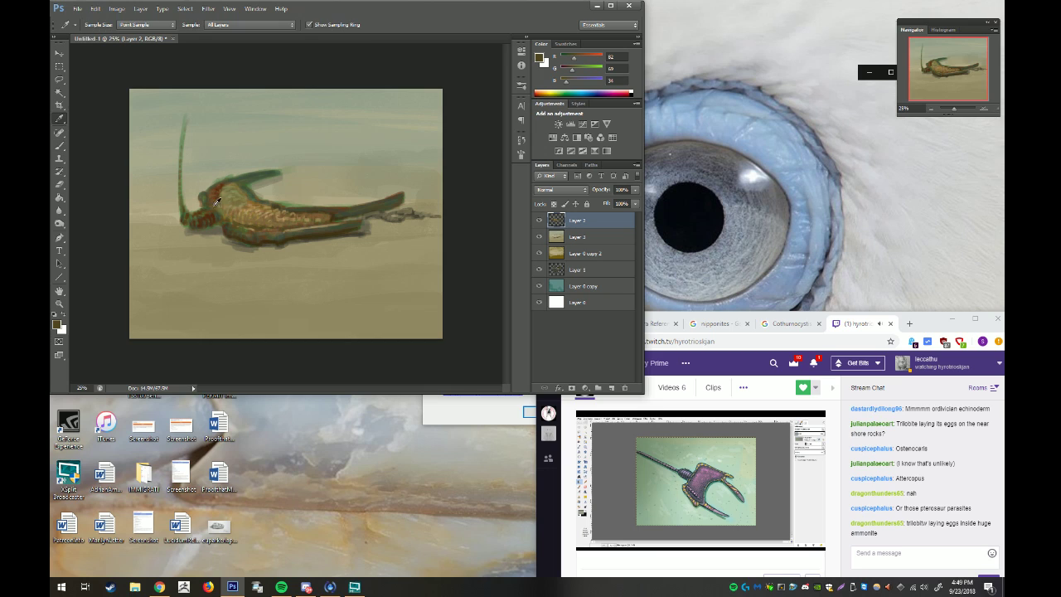
pyautogui.click(232, 213)
pyautogui.press('b')
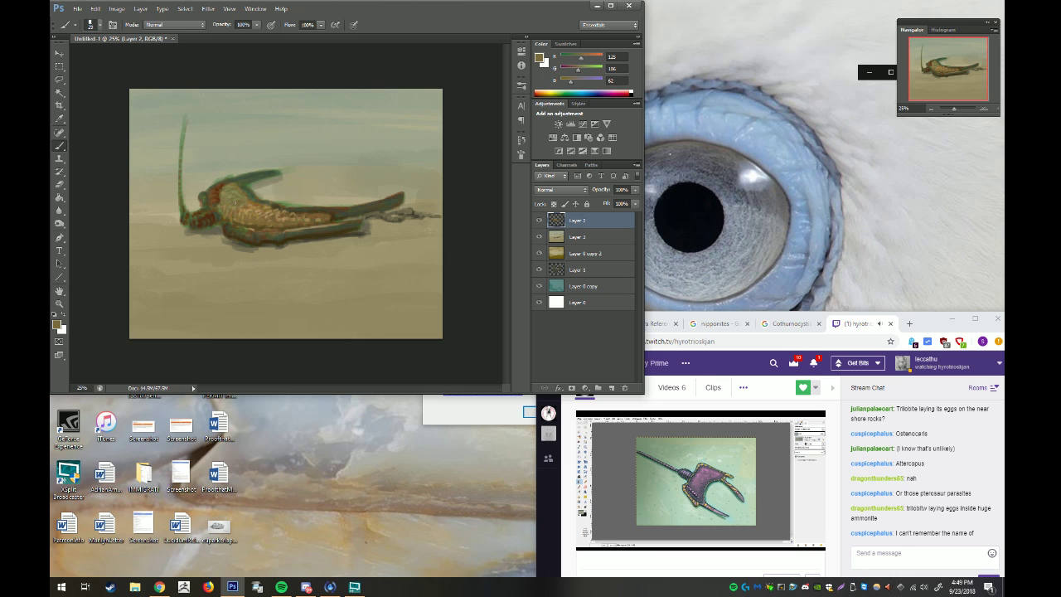
pyautogui.click(60, 119)
pyautogui.click(253, 200)
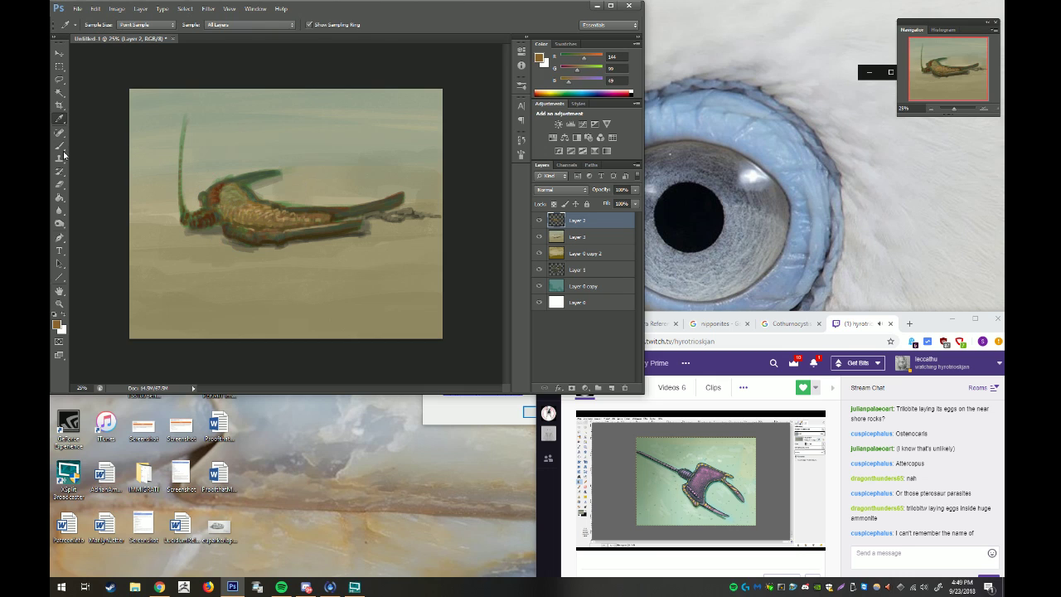
pyautogui.press('b')
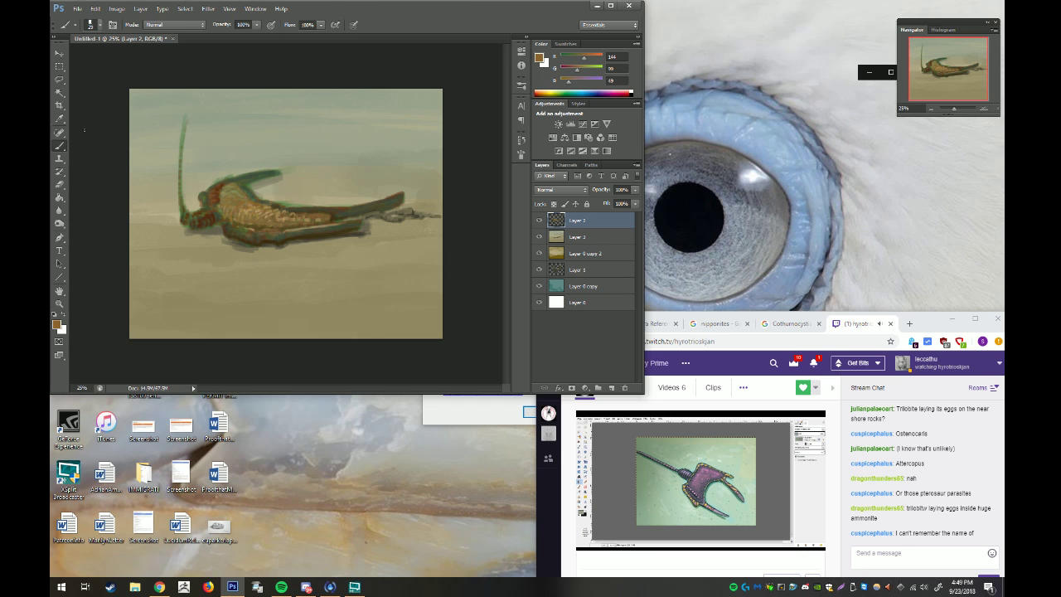
pyautogui.click(60, 119)
pyautogui.click(242, 207)
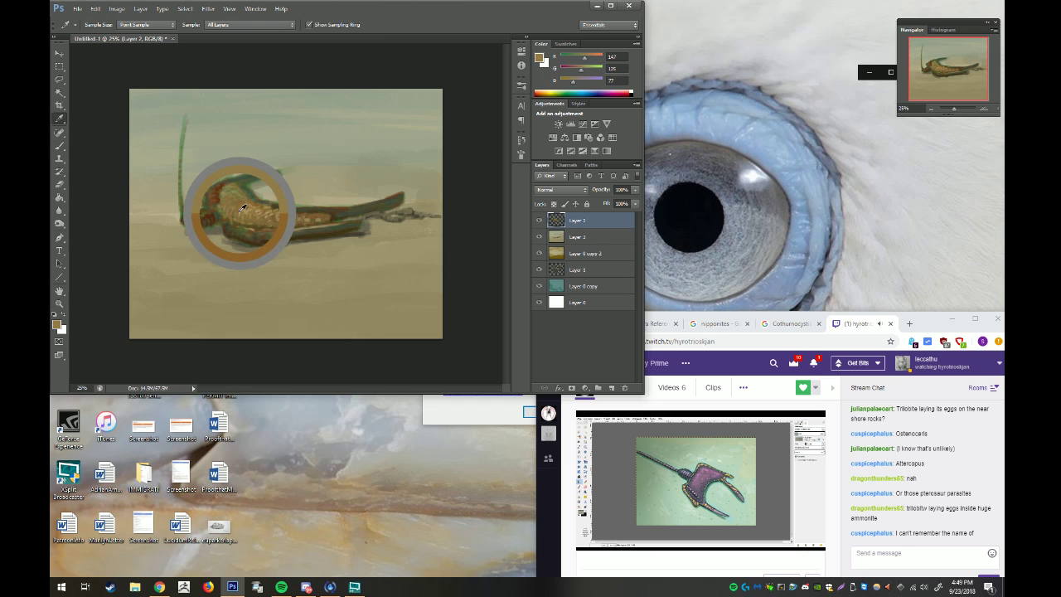
pyautogui.click(60, 145)
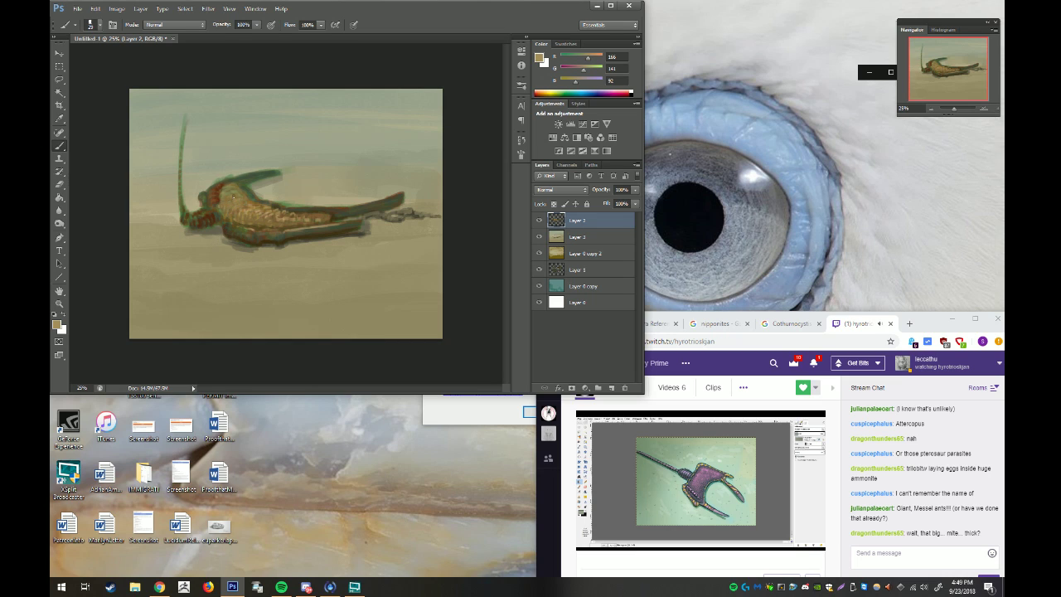
pyautogui.click(60, 118)
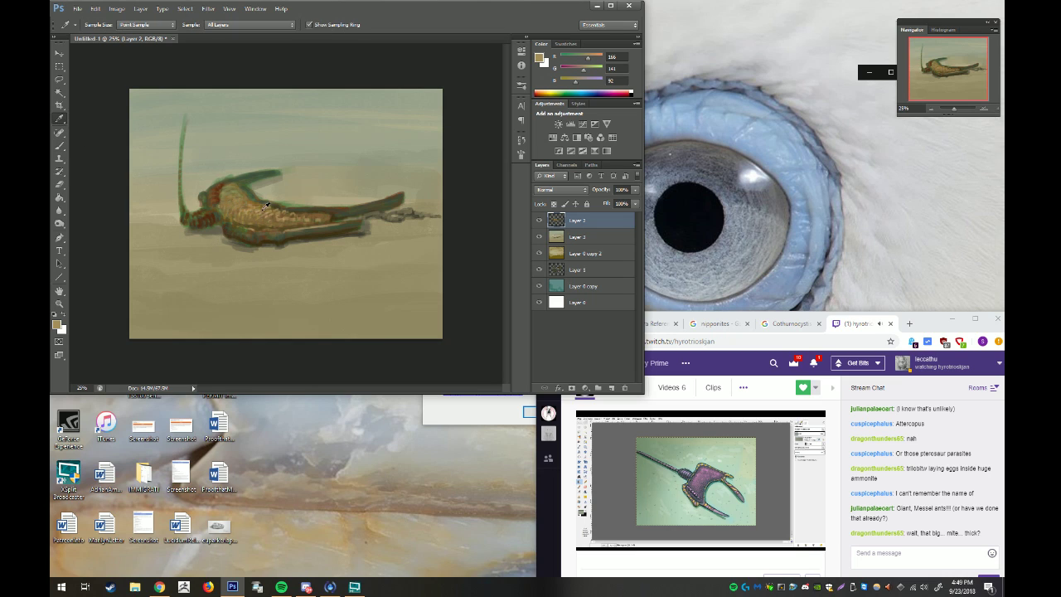
pyautogui.click(248, 207)
pyautogui.click(60, 145)
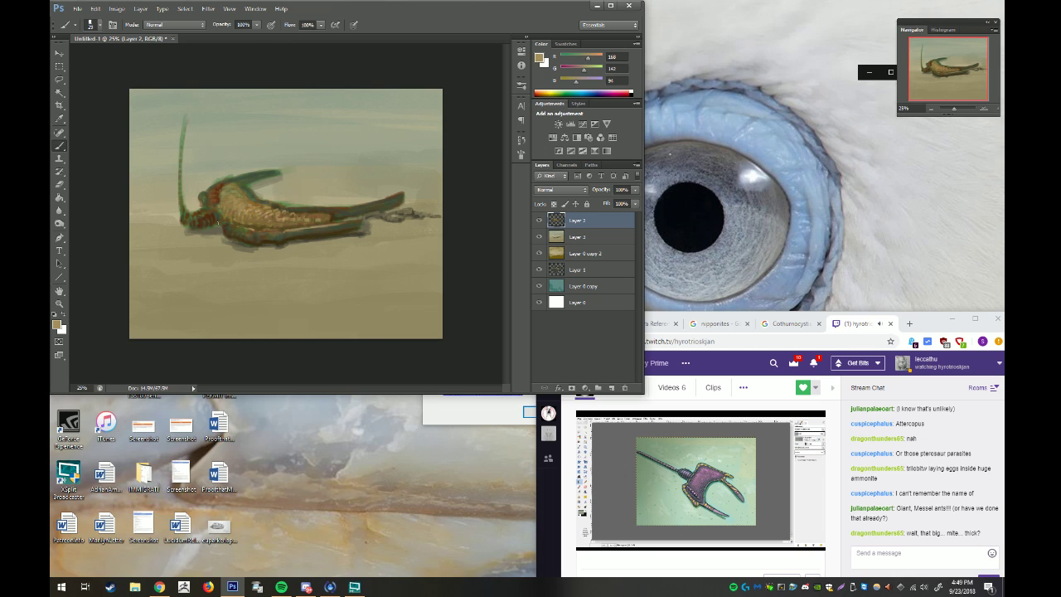
pyautogui.click(60, 118)
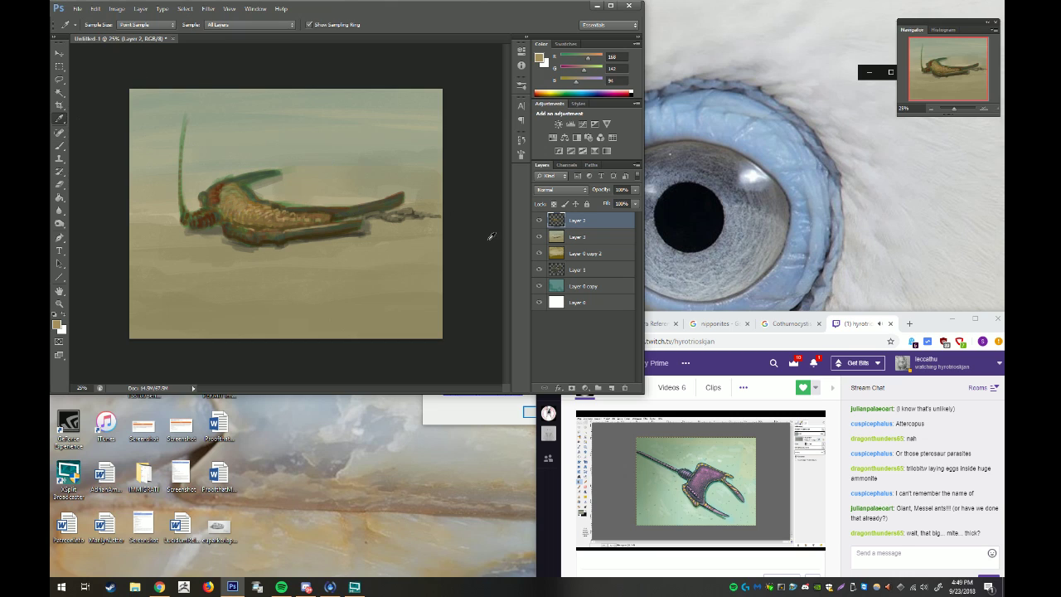
# Duplicate the white Layer 0 and move the copy to the top of the layer stack
pyautogui.click(582, 303)
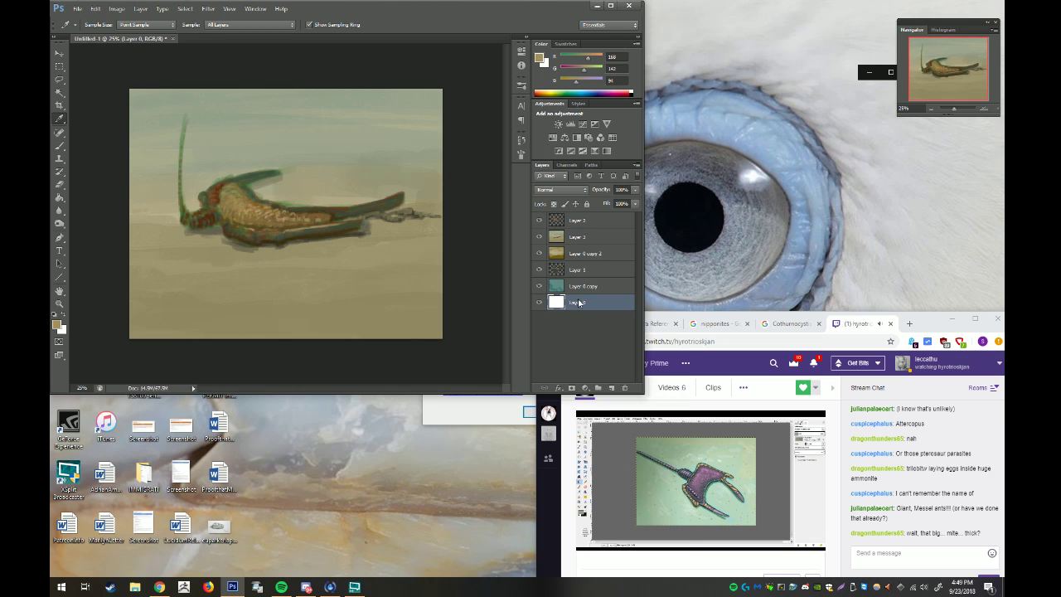
pyautogui.rightClick(582, 303)
pyautogui.click(611, 272)
pyautogui.click(609, 182)
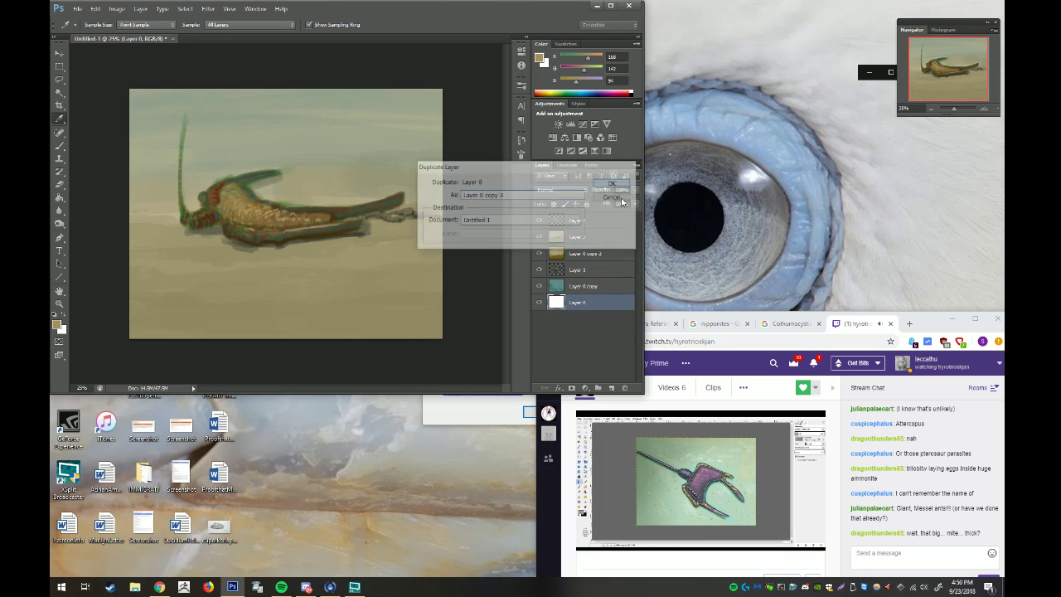
pyautogui.moveTo(596, 304); pyautogui.dragTo(605, 236)
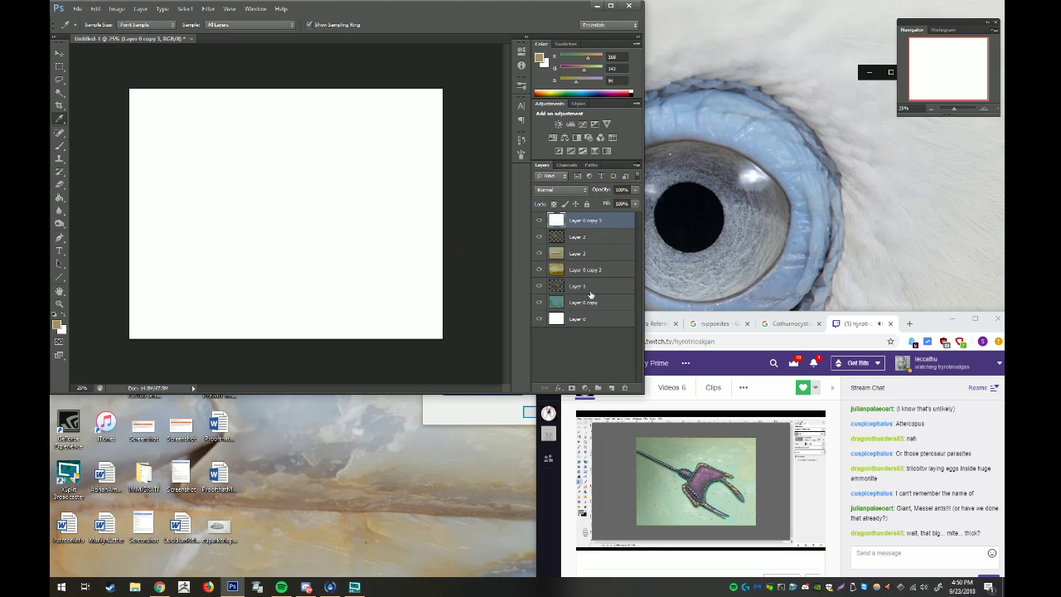
# Delete Layer 0 copy 2 and add an empty new layer above
pyautogui.click(577, 271)
pyautogui.click(621, 389)
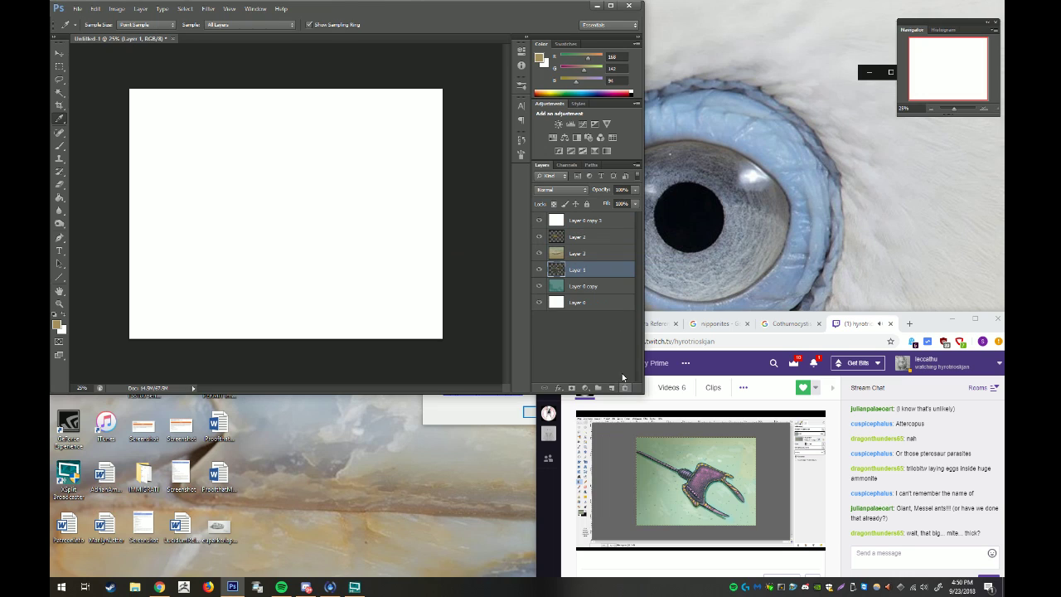
pyautogui.click(594, 223)
pyautogui.click(614, 389)
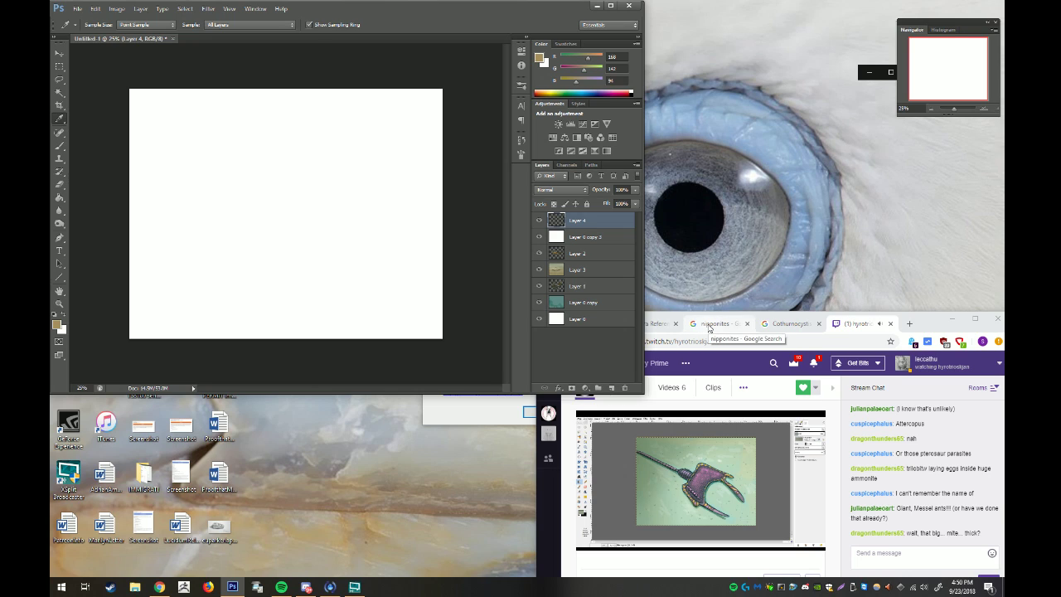
# Search Google for the word 'Attercopus' from the chat and show its image results
pyautogui.doubleClick(911, 423)
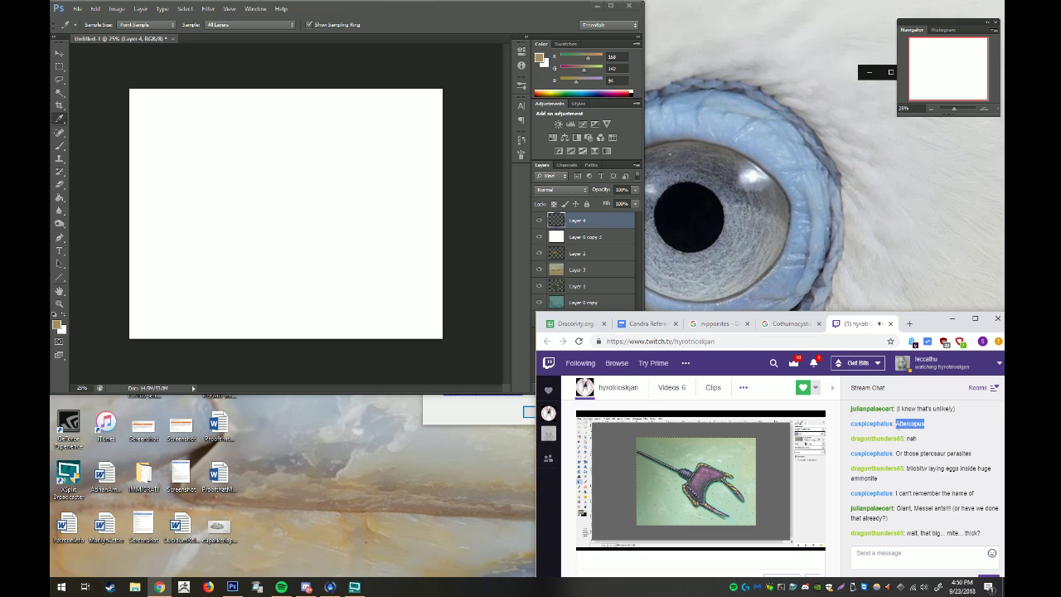
pyautogui.rightClick(902, 425)
pyautogui.click(906, 448)
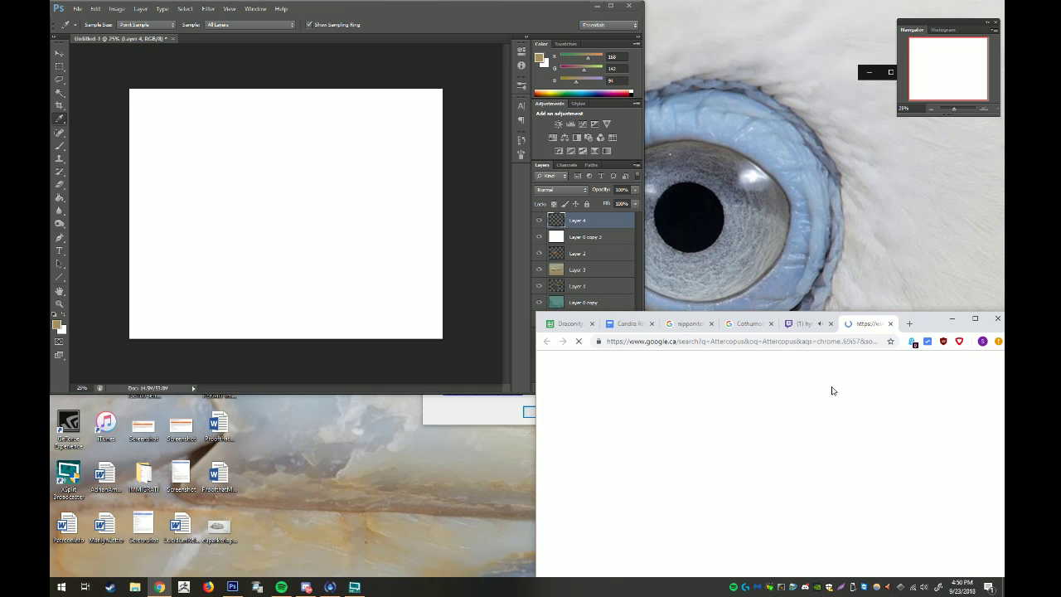
pyautogui.click(711, 324)
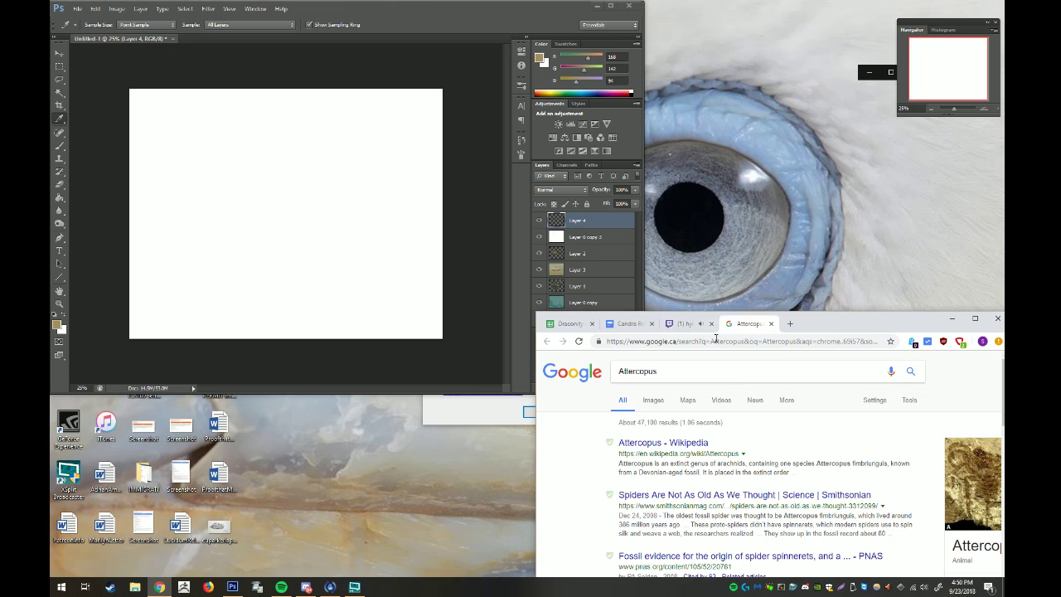
pyautogui.click(653, 401)
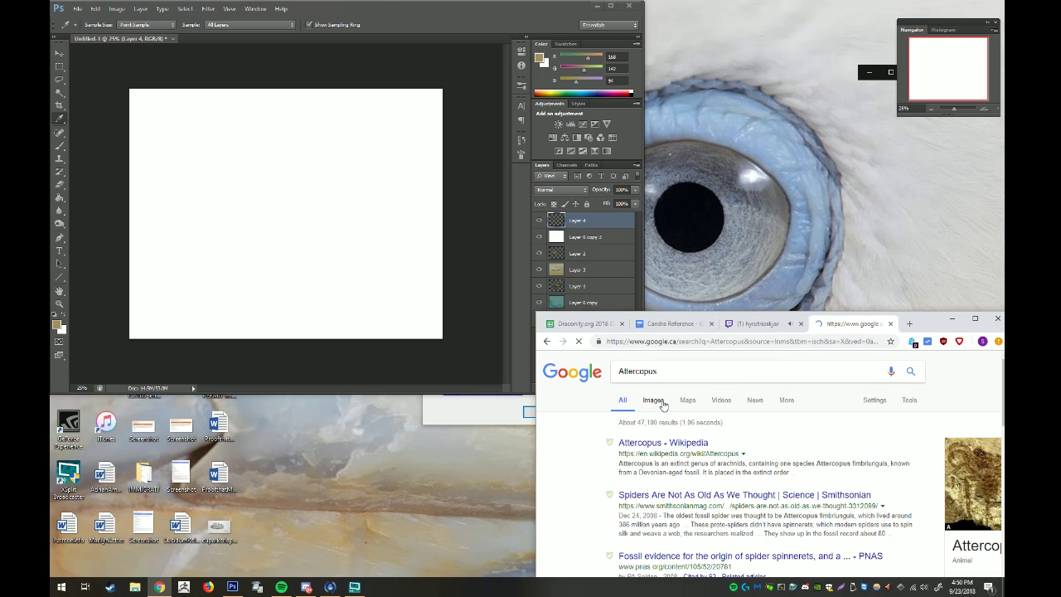
pyautogui.scroll(-3, 693, 406)
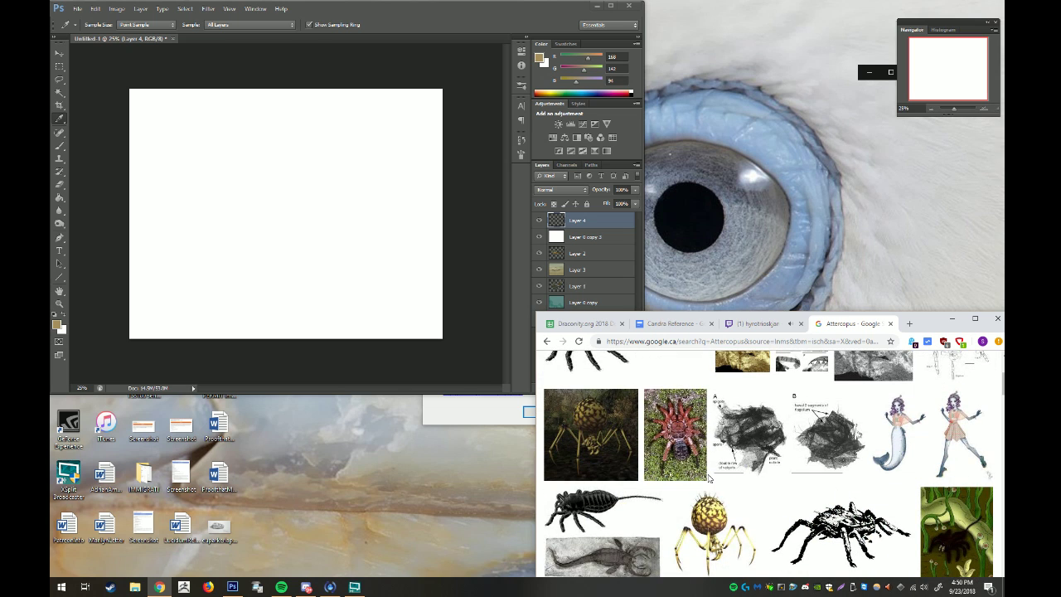
pyautogui.scroll(3, 708, 478)
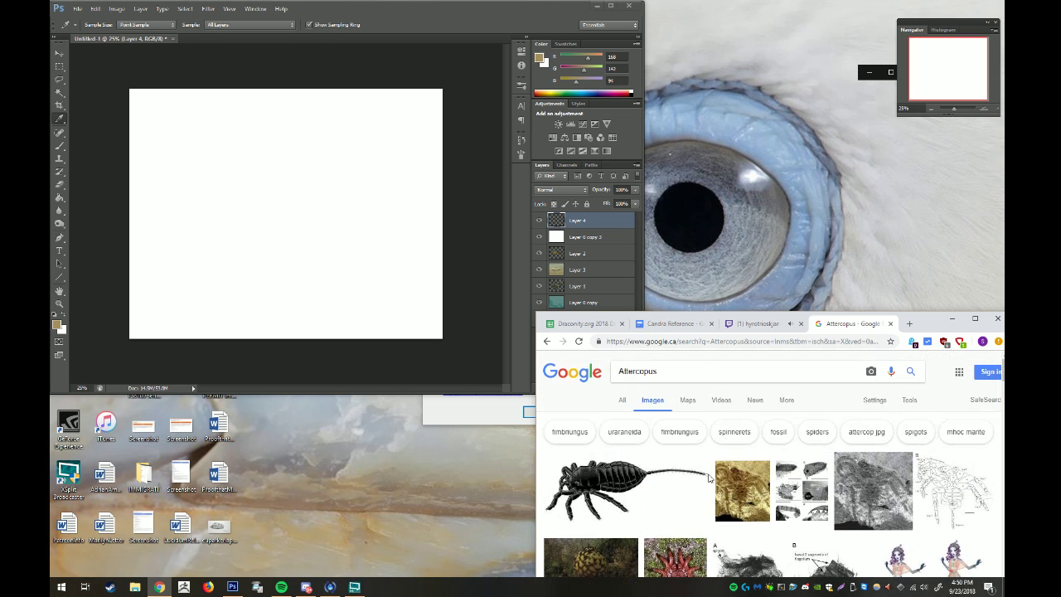
# After checking the stream, preview the Attercopus fossil image from Catalogue of Organisms
pyautogui.click(745, 325)
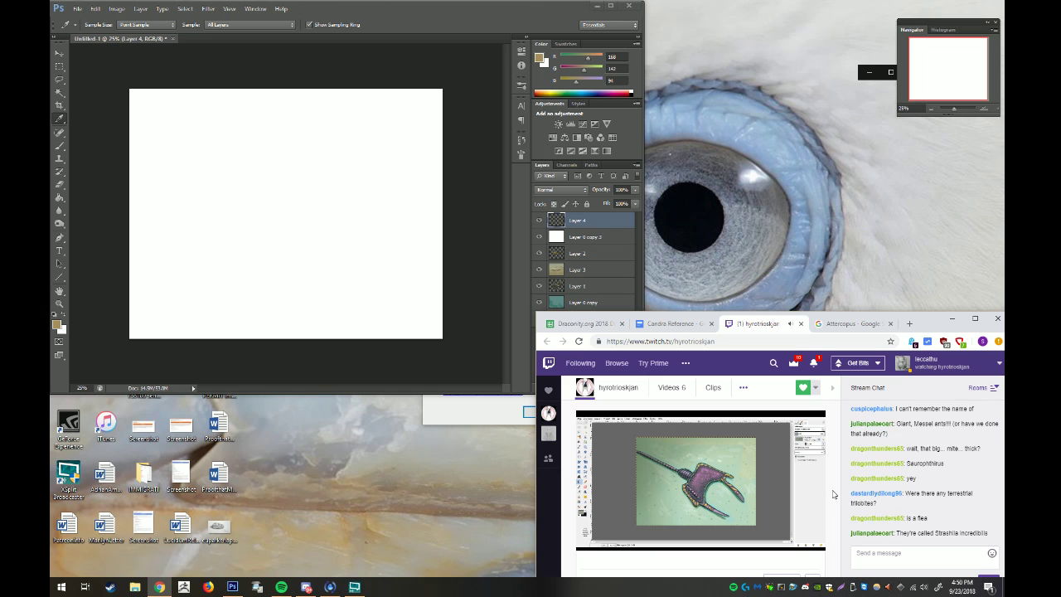
pyautogui.click(843, 324)
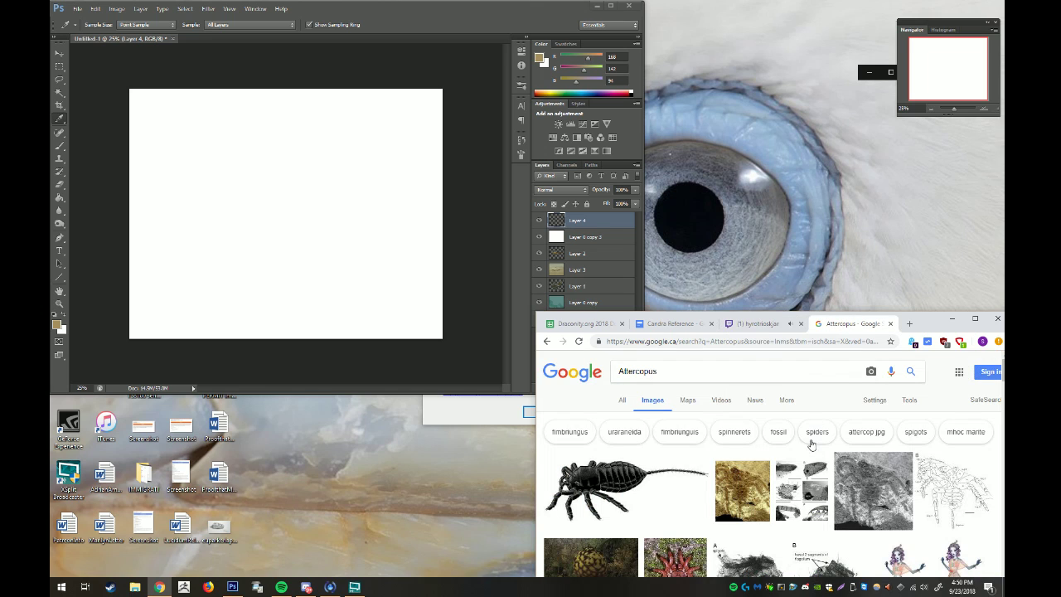
pyautogui.moveTo(873, 490)
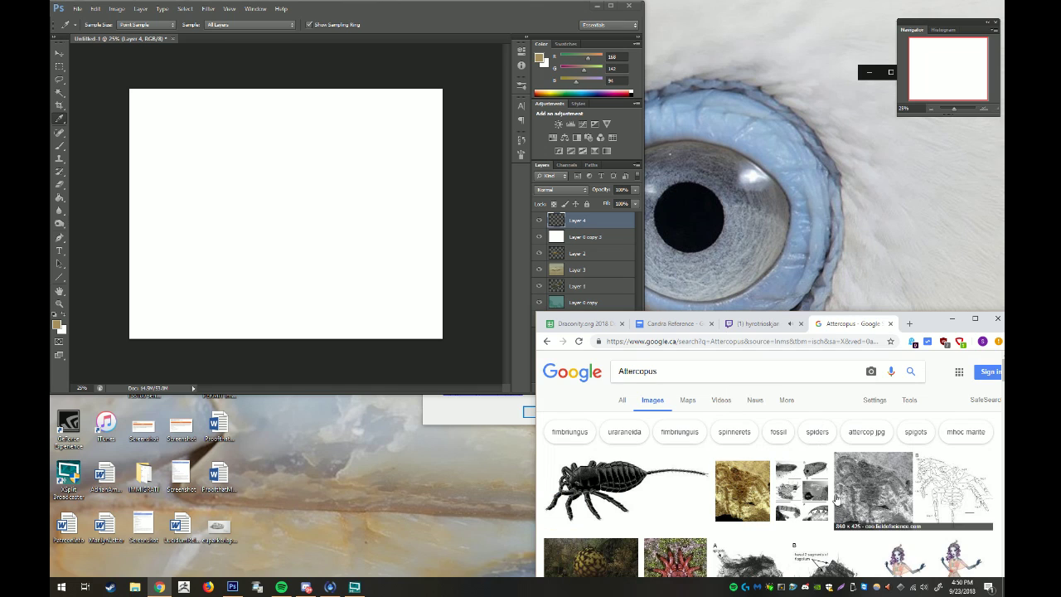
pyautogui.click(835, 498)
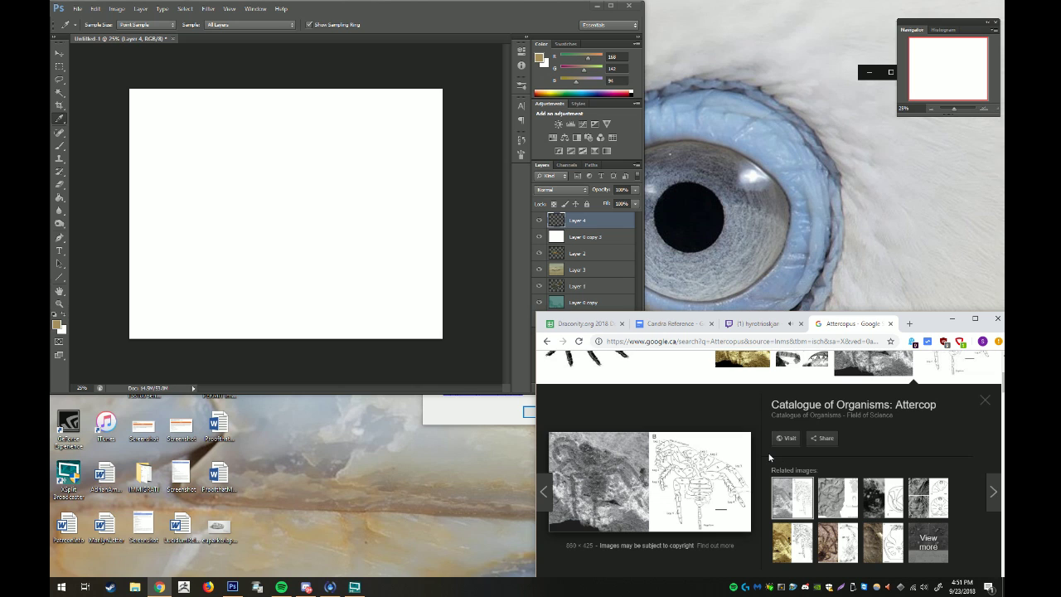
# Scroll the Attercopus image results and preview the PNAS 'Fossil evidence for the origin of spiders' figure
pyautogui.scroll(-1, 769, 457)
pyautogui.scroll(-1, 768, 452)
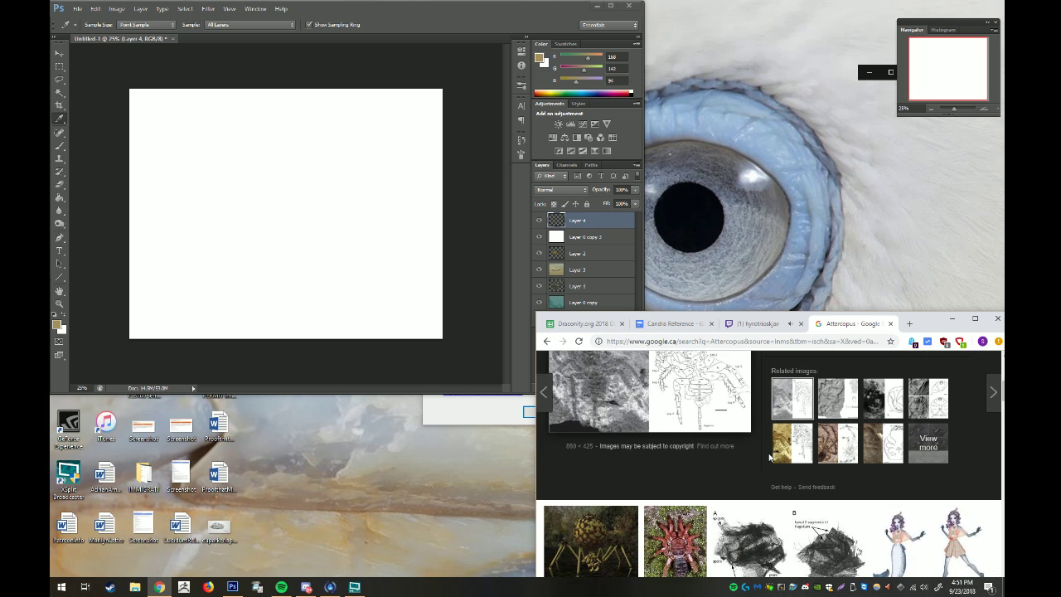
pyautogui.scroll(-1, 764, 446)
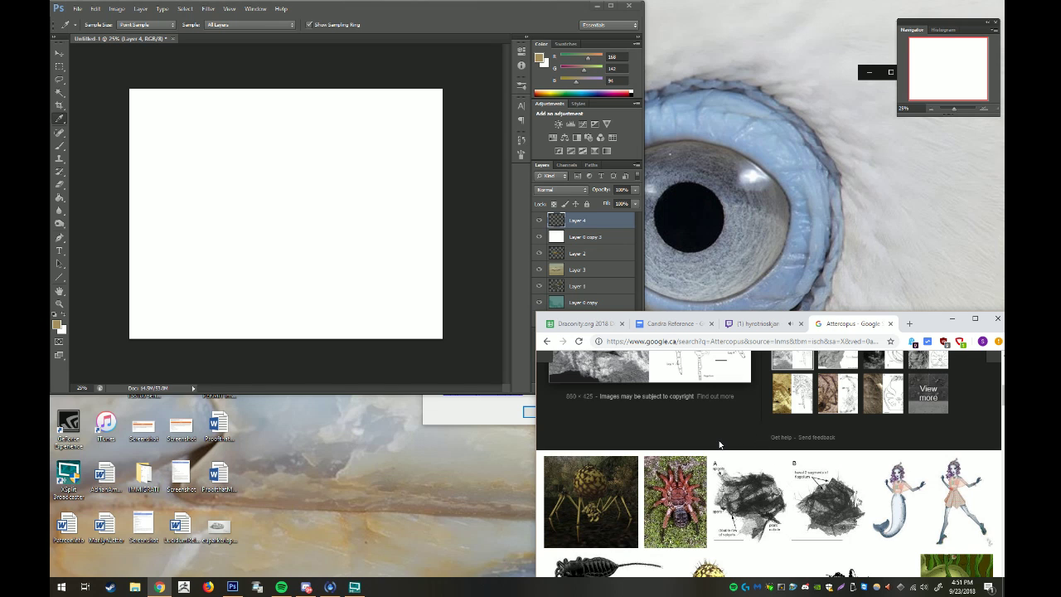
pyautogui.scroll(-1, 726, 429)
pyautogui.scroll(-1, 726, 429)
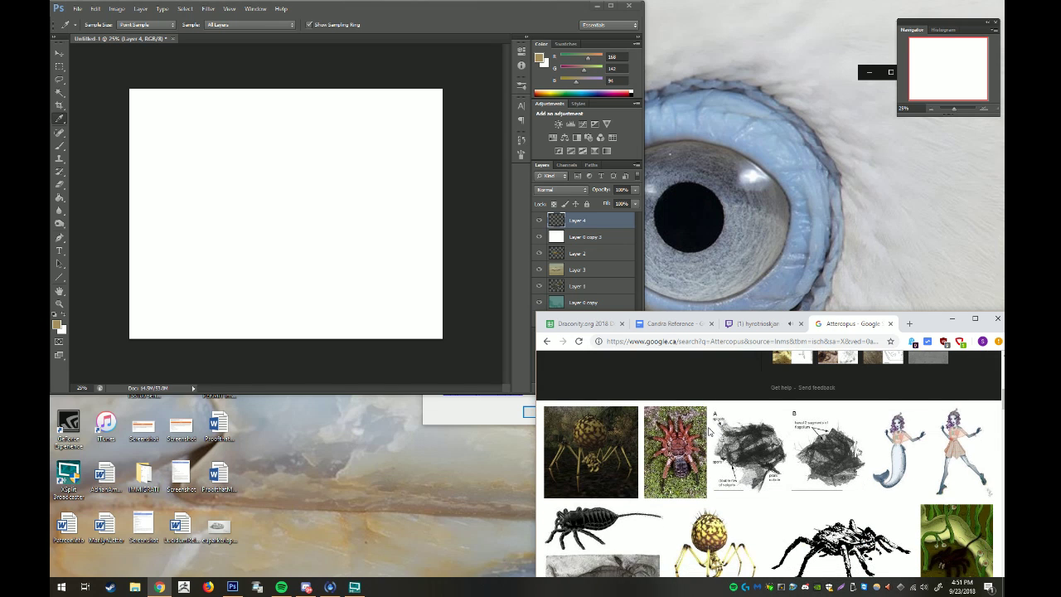
pyautogui.scroll(-1, 709, 430)
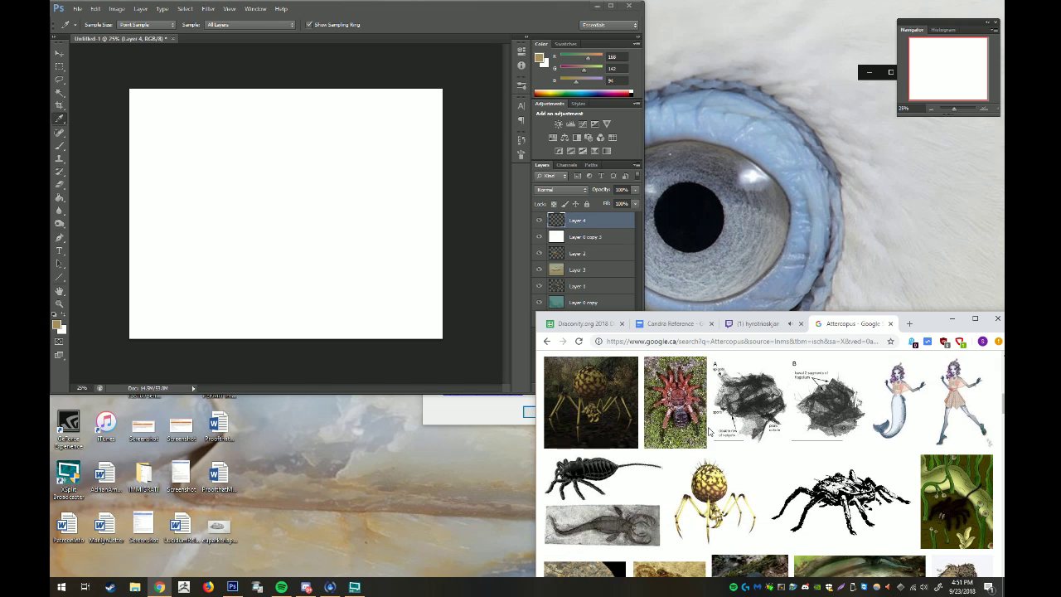
pyautogui.scroll(-1, 708, 430)
pyautogui.scroll(-1, 709, 430)
pyautogui.scroll(-1, 708, 430)
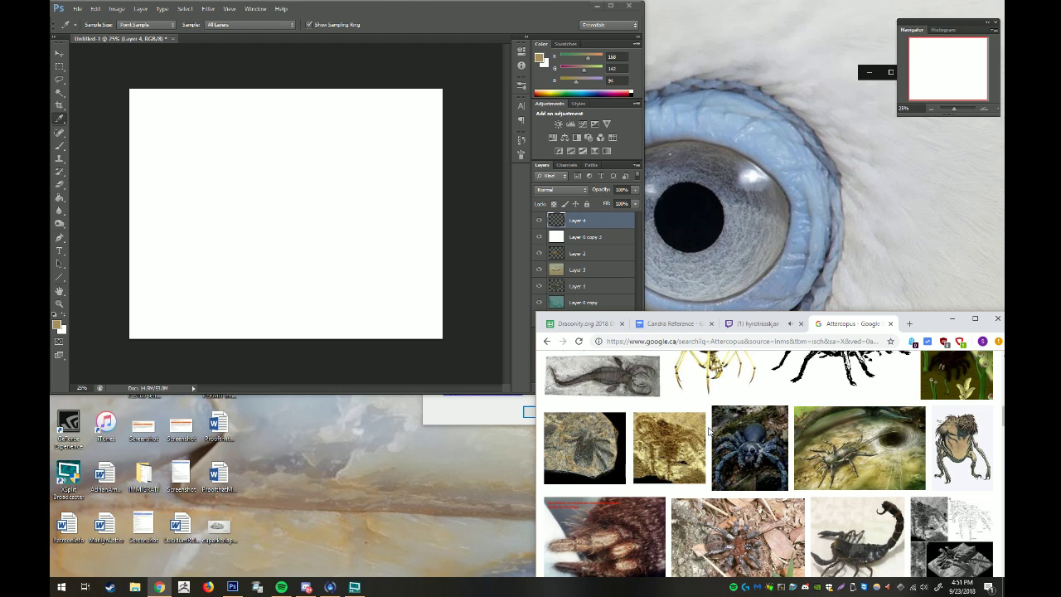
pyautogui.scroll(-1, 709, 430)
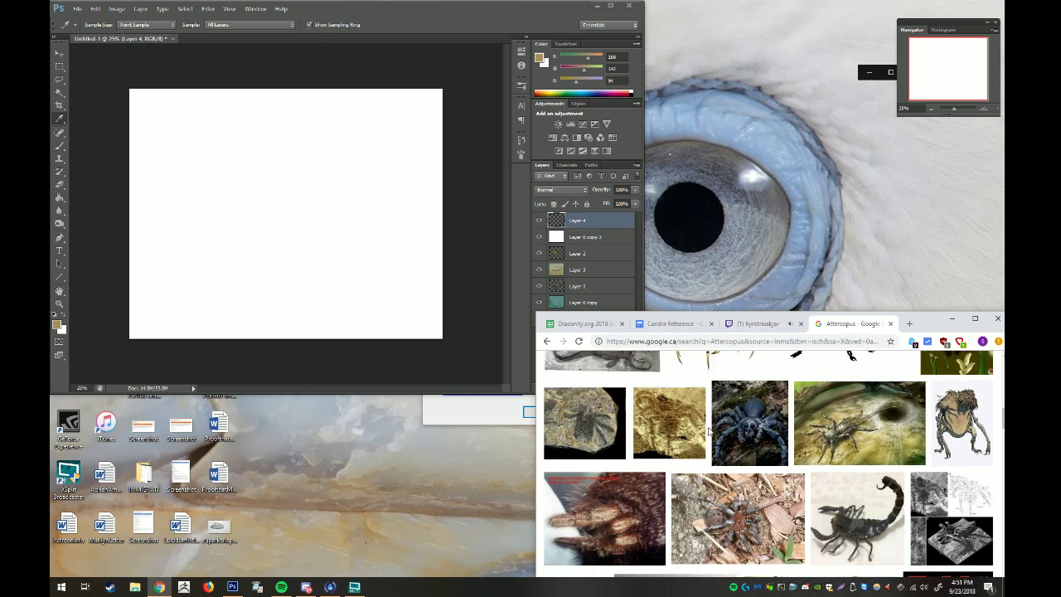
pyautogui.scroll(-1, 709, 430)
pyautogui.scroll(-1, 708, 431)
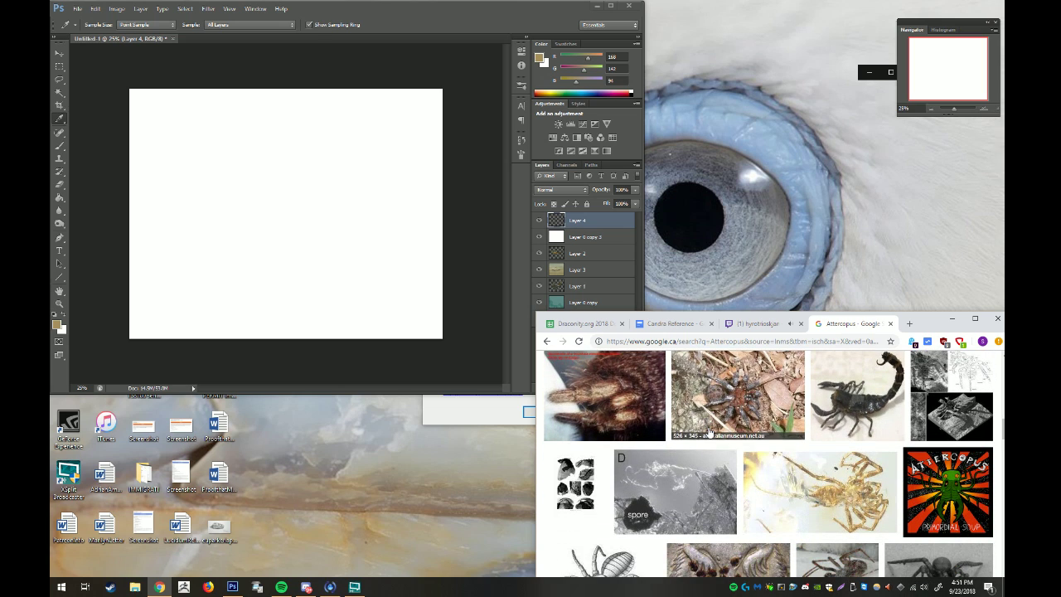
pyautogui.click(933, 390)
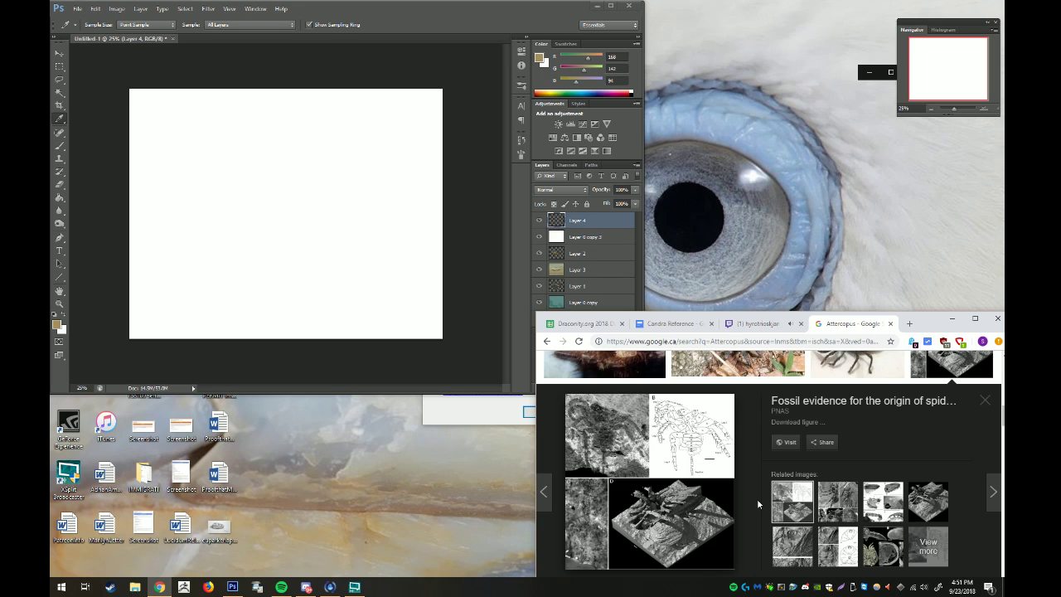
# Check the Twitch stream, then return and bring up the image options for the figure
pyautogui.click(749, 324)
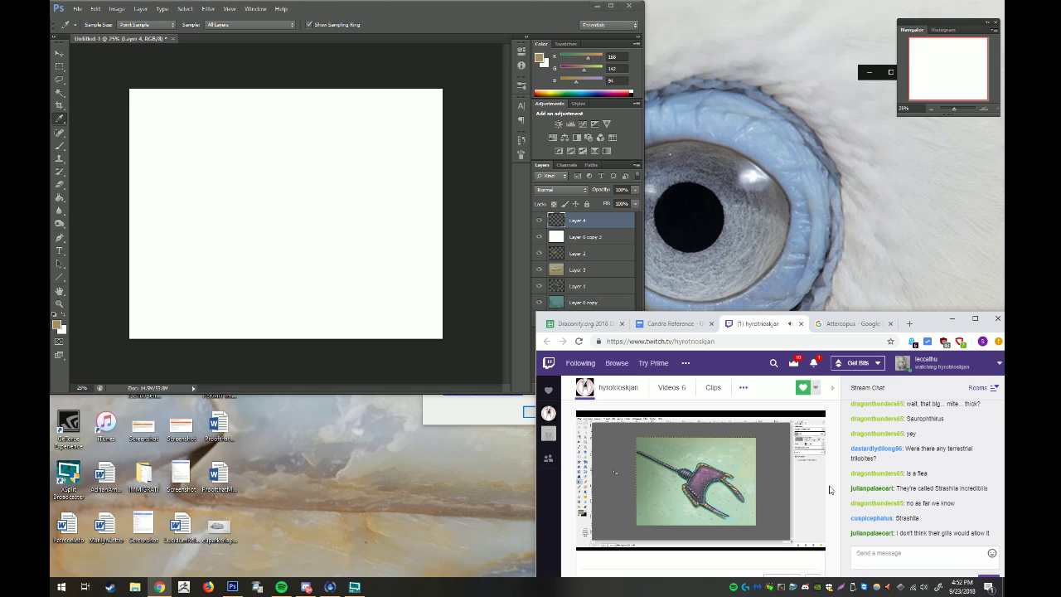
pyautogui.click(845, 326)
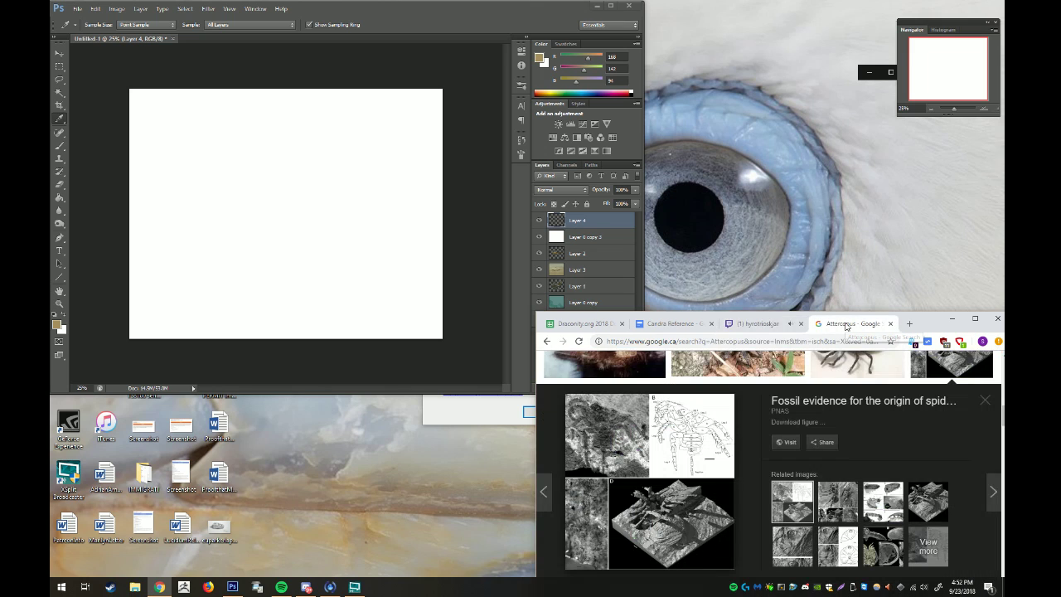
pyautogui.rightClick(711, 464)
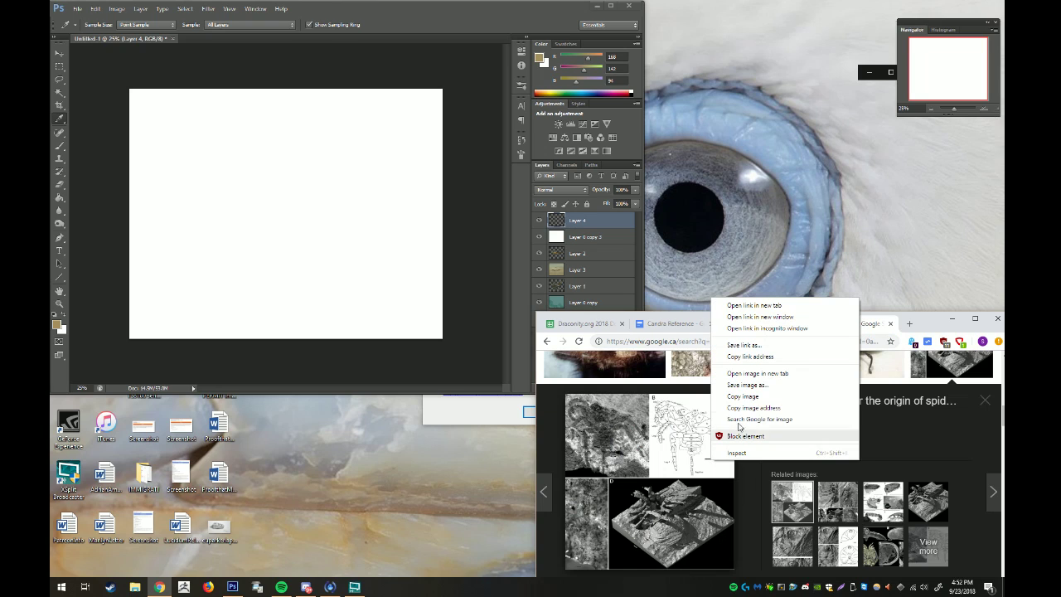
# Open the PNAS figure F3.large.jpg in a new tab and view it at full size
pyautogui.click(760, 375)
pyautogui.click(860, 323)
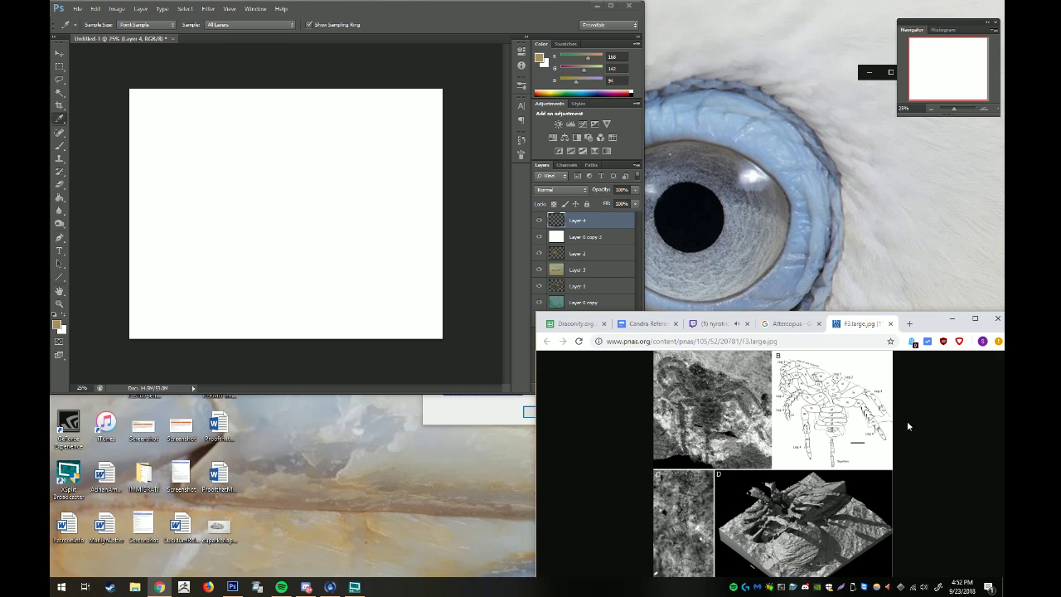
pyautogui.click(830, 451)
pyautogui.scroll(1, 892, 468)
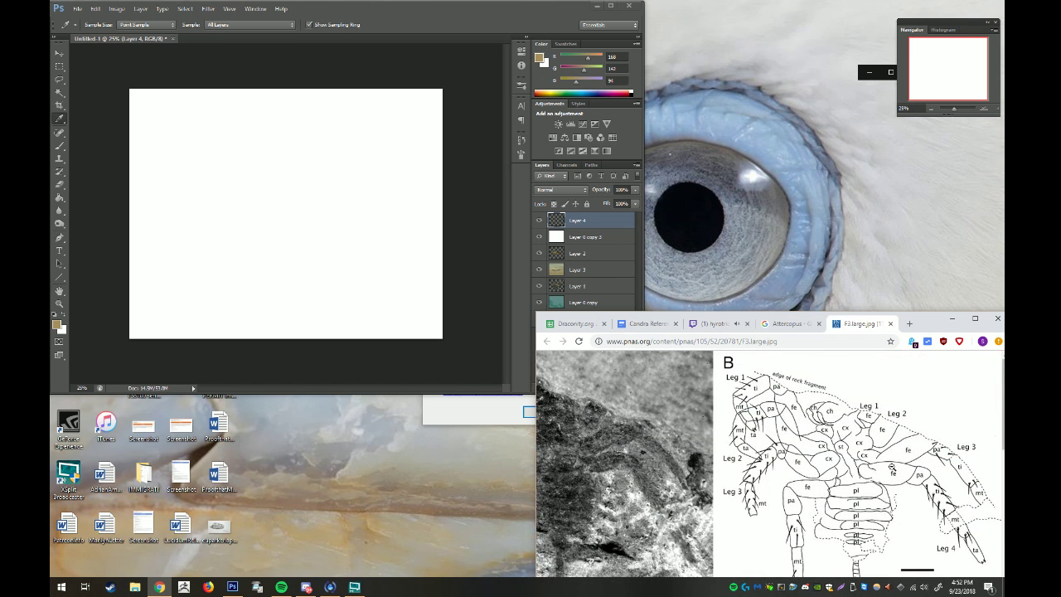
pyautogui.scroll(-2, 892, 467)
pyautogui.scroll(-2, 892, 468)
pyautogui.scroll(-1, 892, 467)
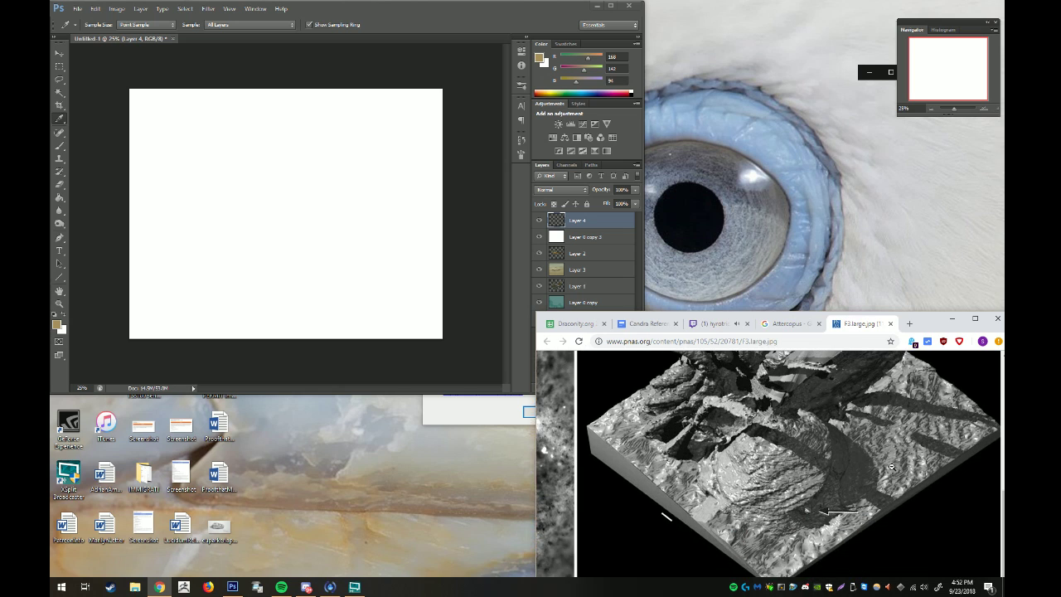
pyautogui.scroll(2, 892, 468)
# Check the Twitch stream, then return to scroll through the figure's panels B and D
pyautogui.click(723, 322)
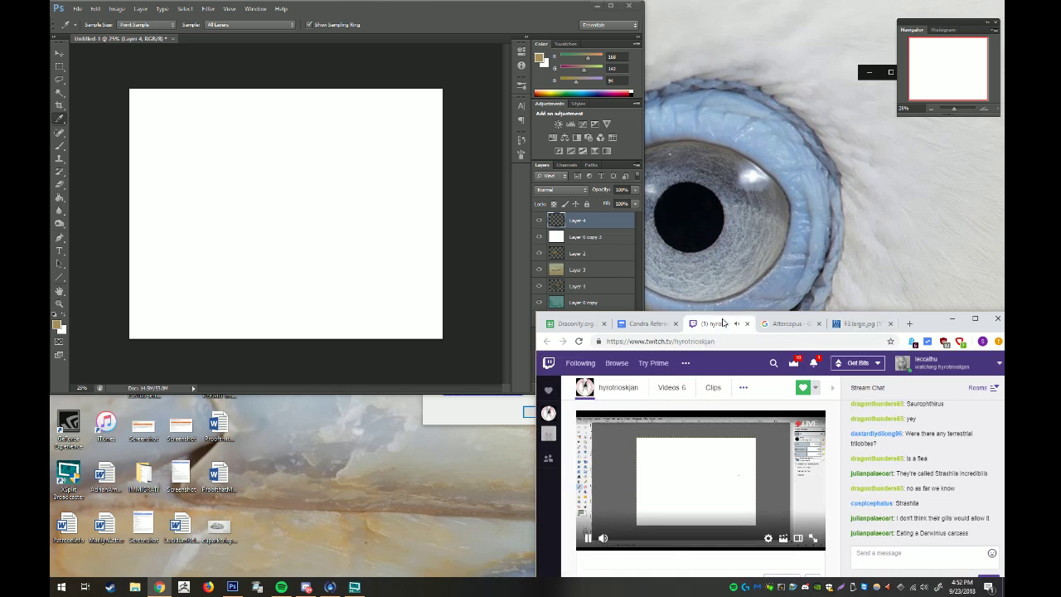
pyautogui.click(858, 324)
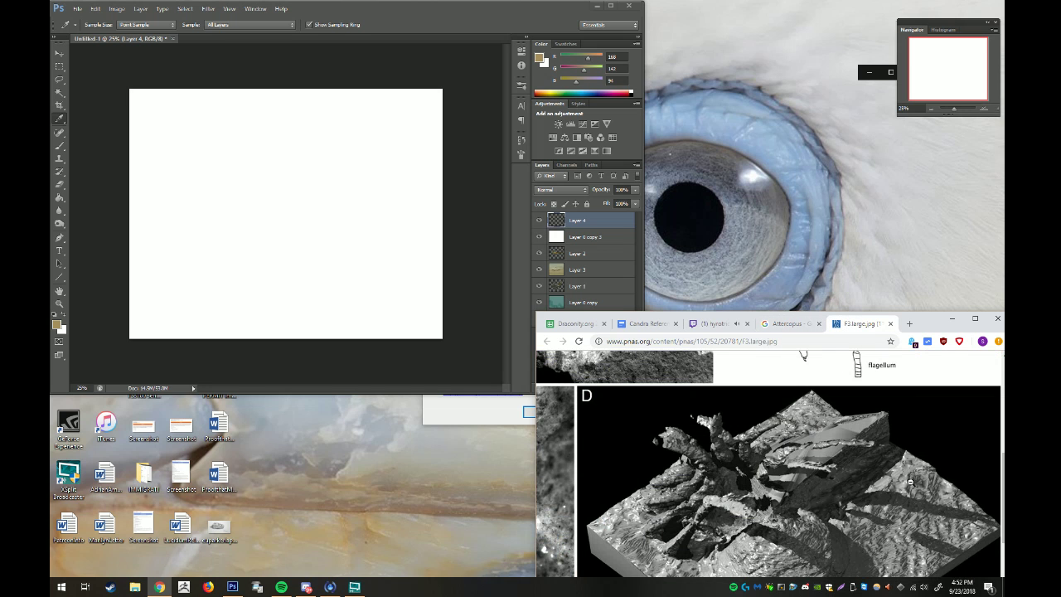
pyautogui.scroll(3, 911, 484)
pyautogui.scroll(1, 912, 484)
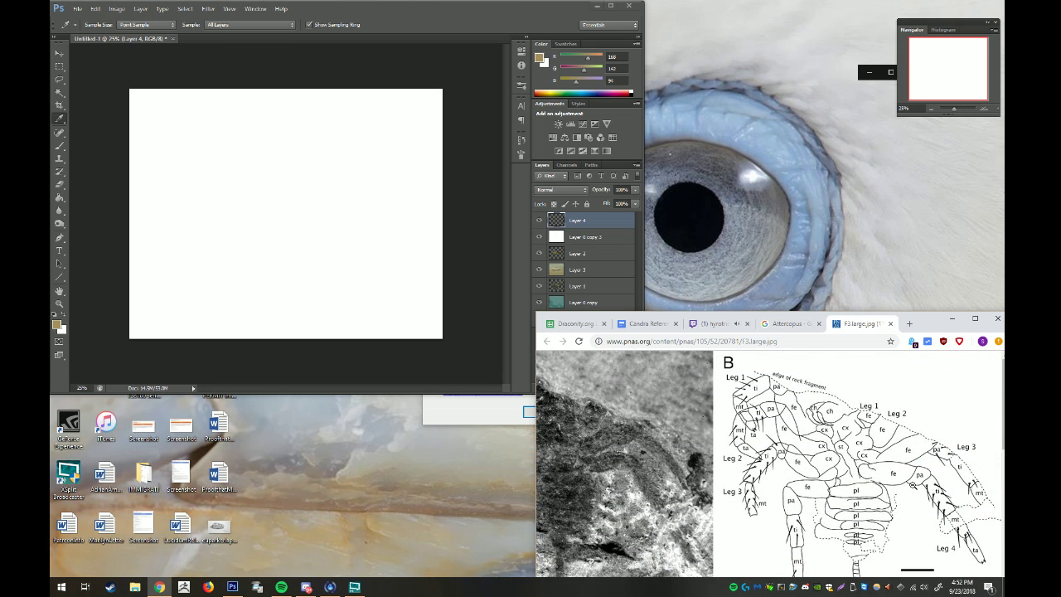
pyautogui.scroll(-1, 912, 484)
pyautogui.scroll(-1, 911, 484)
pyautogui.scroll(2, 912, 484)
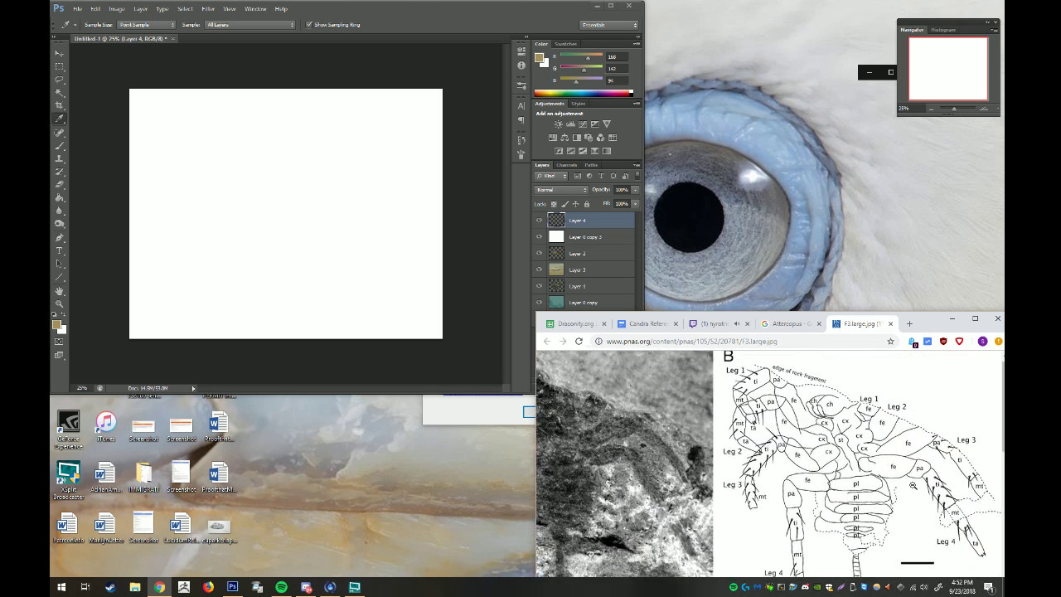
# Glance at the image results and stream, then return to study the labelled leg drawing
pyautogui.click(775, 324)
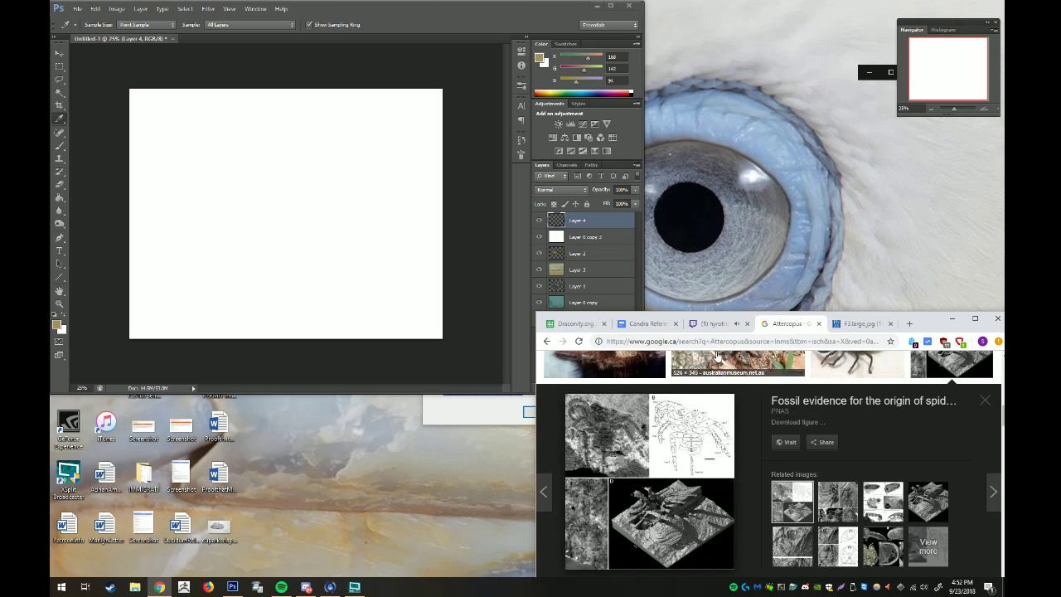
pyautogui.click(713, 324)
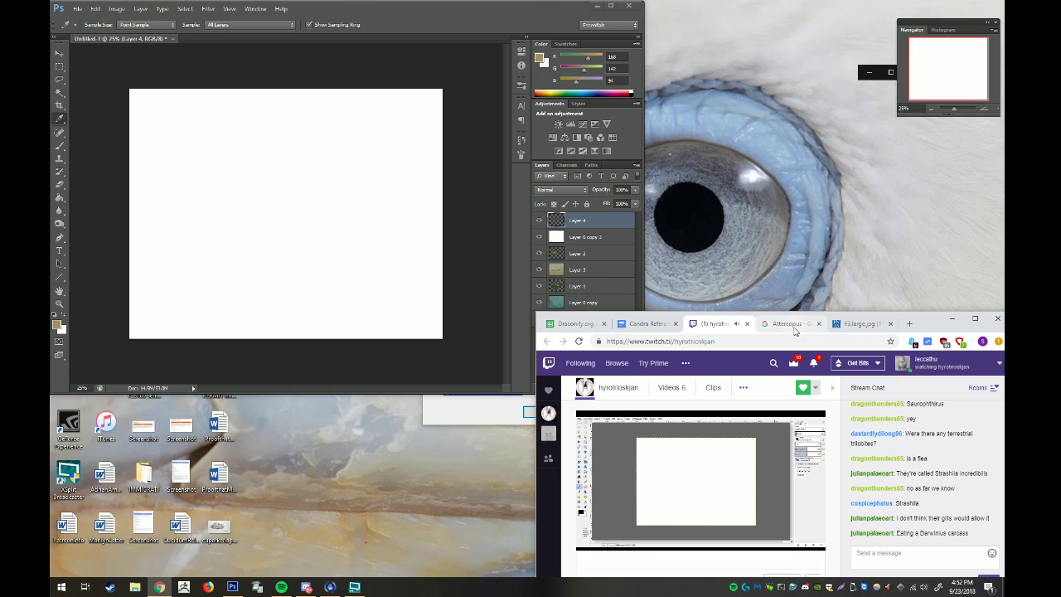
pyautogui.click(859, 325)
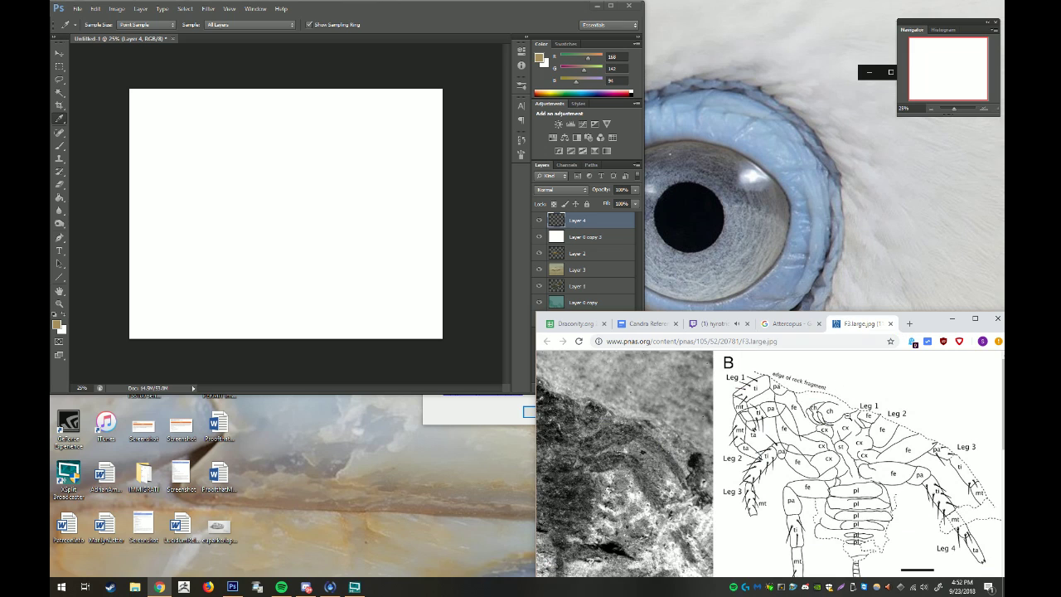
pyautogui.scroll(-1, 954, 422)
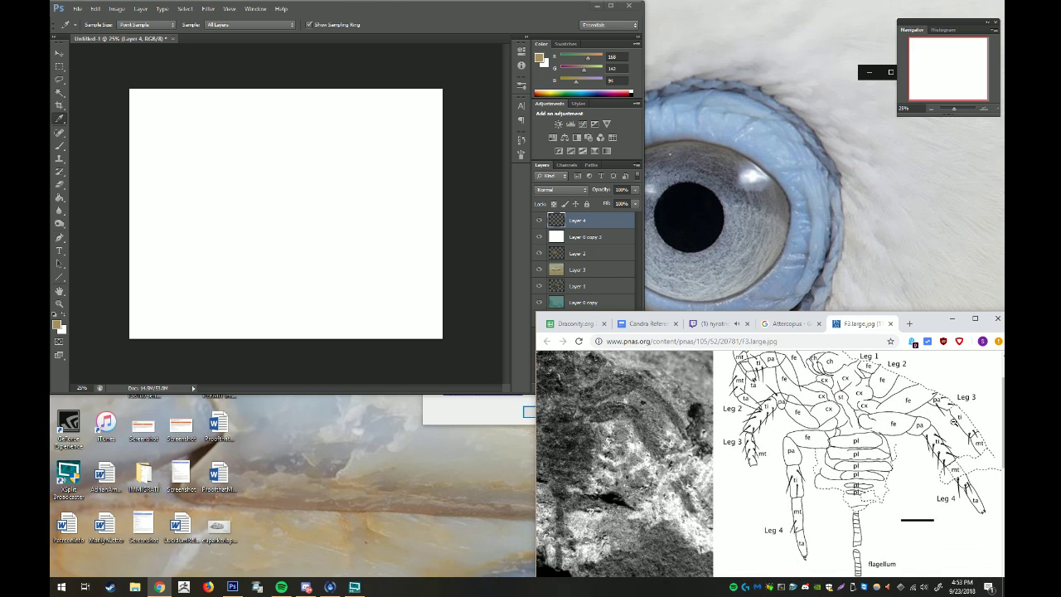
pyautogui.scroll(-1, 932, 508)
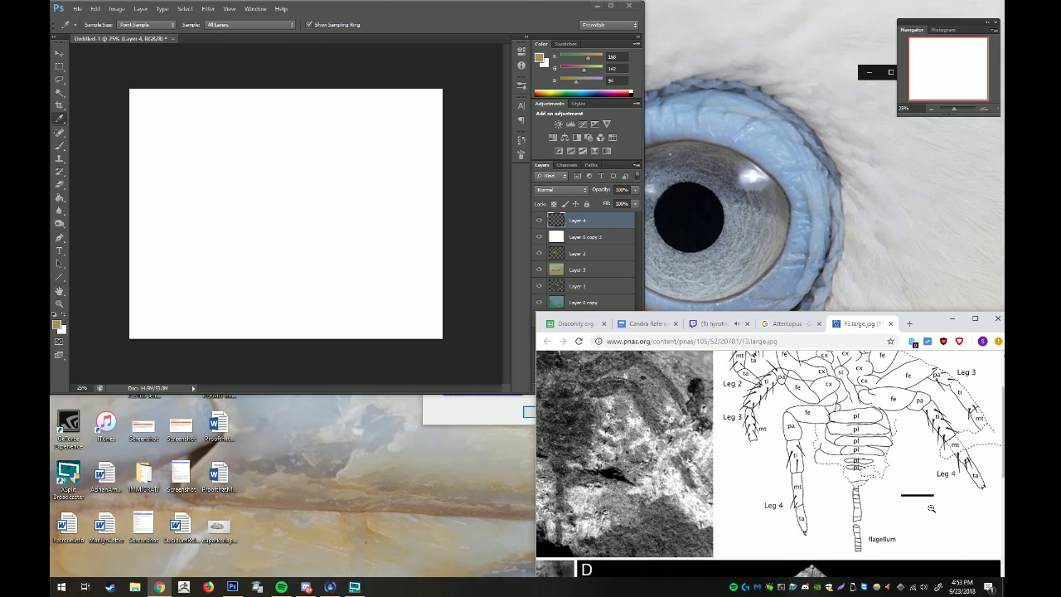
pyautogui.scroll(-1, 932, 509)
pyautogui.scroll(2, 932, 509)
pyautogui.scroll(1, 932, 509)
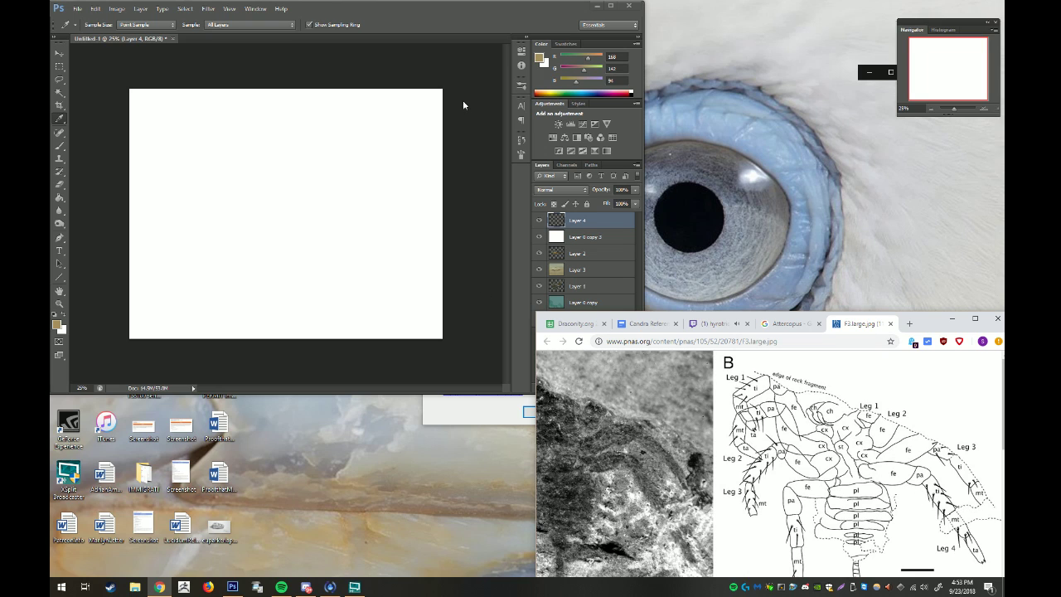
# Make Layer 0 copy 3 active and set the foreground colour to dark olive #3f3f15
pyautogui.click(463, 27)
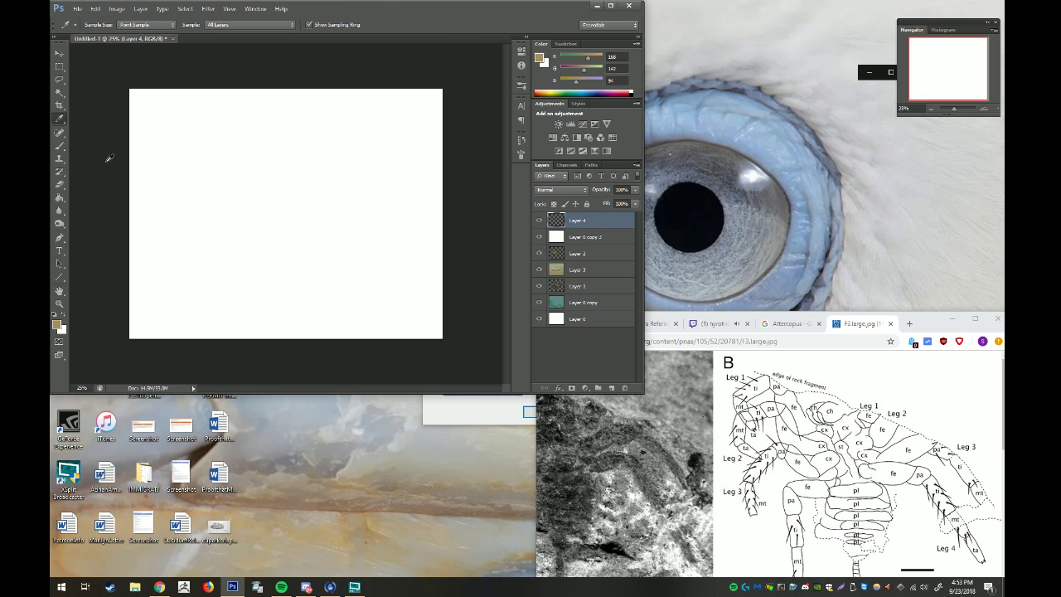
pyautogui.click(572, 238)
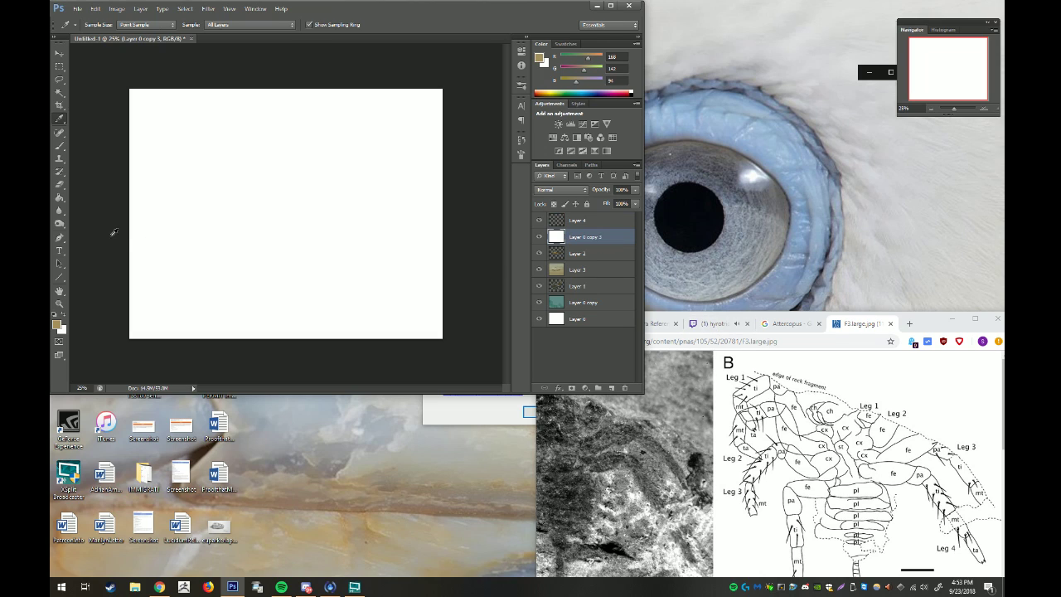
pyautogui.click(62, 328)
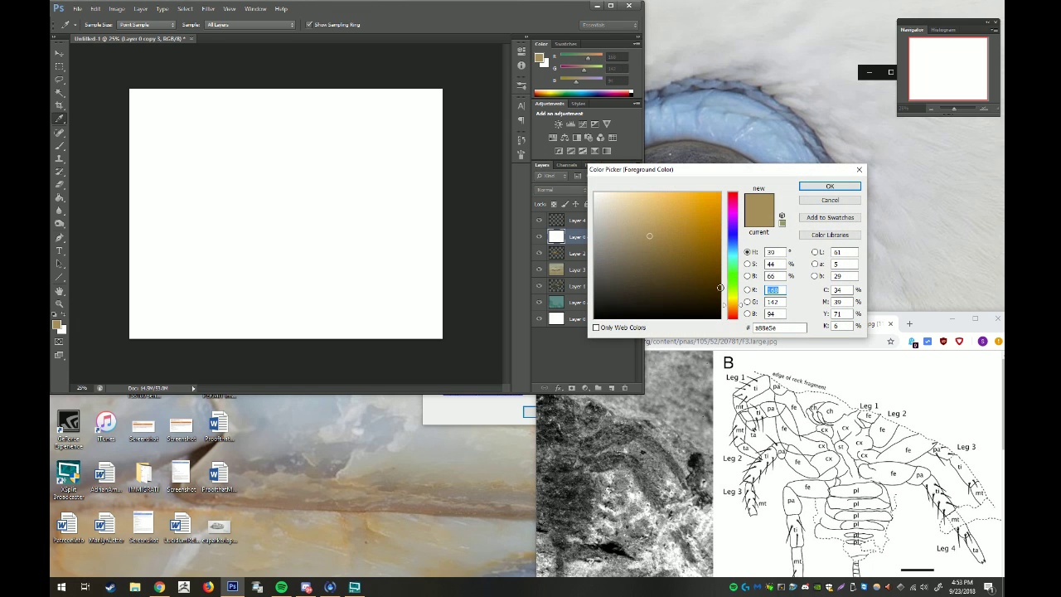
pyautogui.moveTo(692, 272)
pyautogui.mouseDown()
pyautogui.moveTo(707, 268)
pyautogui.moveTo(733, 302)
pyautogui.mouseUp()
pyautogui.click(678, 288)
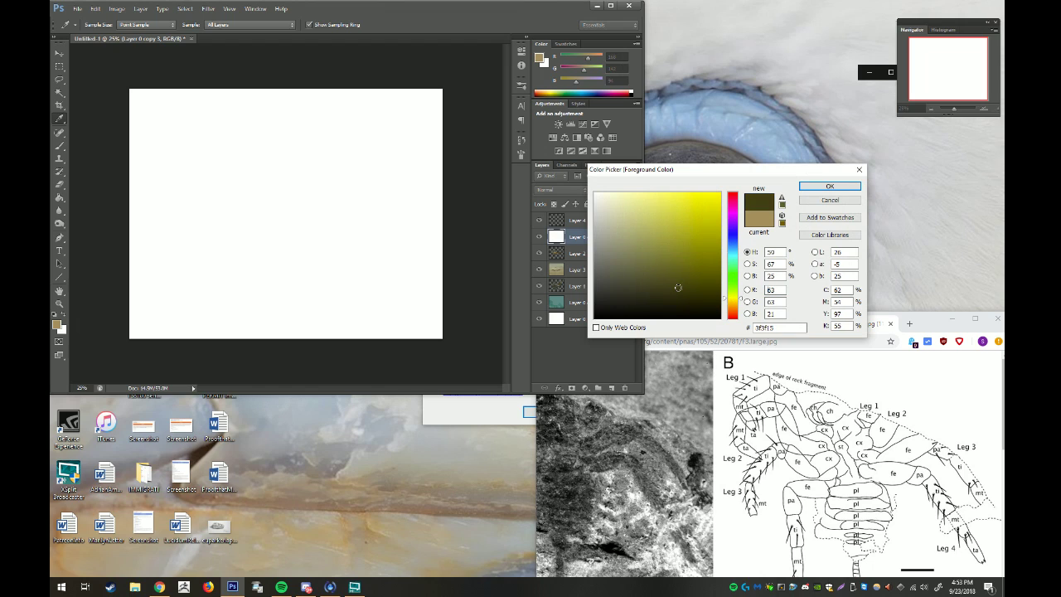
pyautogui.click(830, 186)
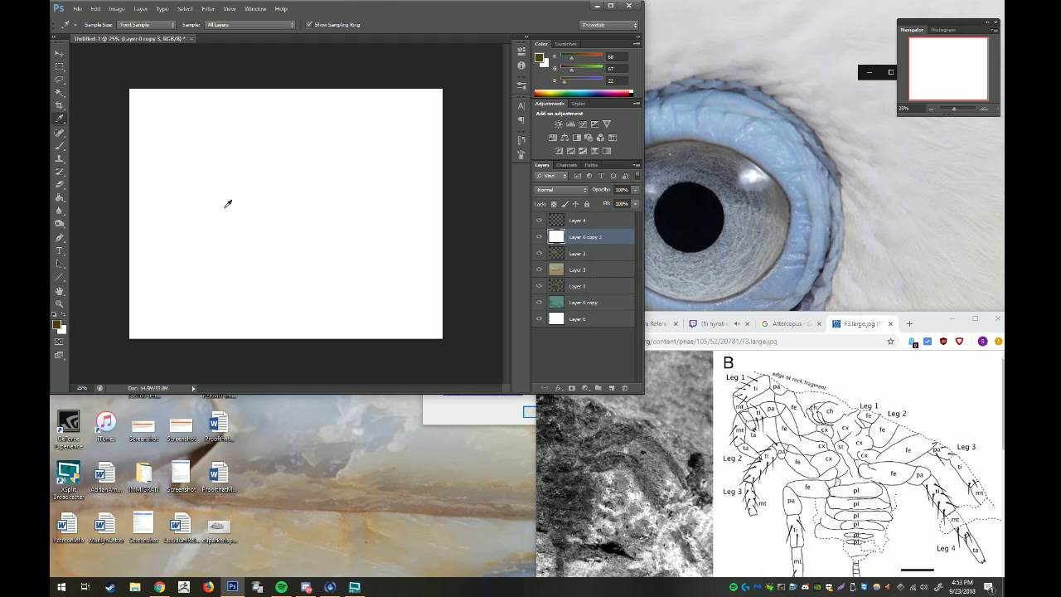
# With the brush enlarged to about 243 px, paint a hilly olive ground across the lower half
pyautogui.click(60, 146)
pyautogui.rightClick(271, 237)
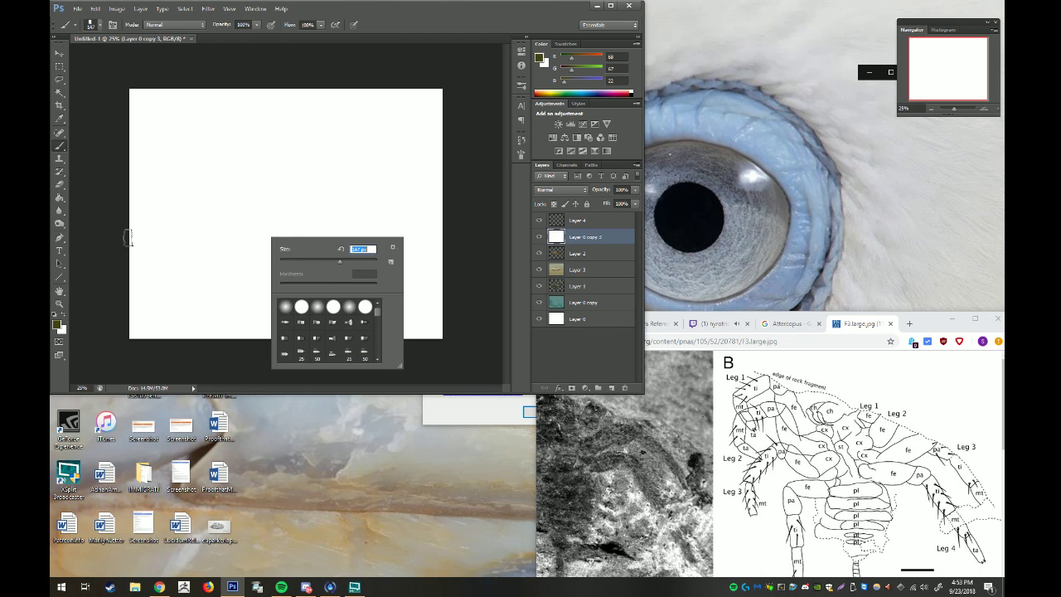
pyautogui.moveTo(131, 224)
pyautogui.mouseDown()
pyautogui.moveTo(296, 215)
pyautogui.moveTo(446, 252)
pyautogui.mouseUp()
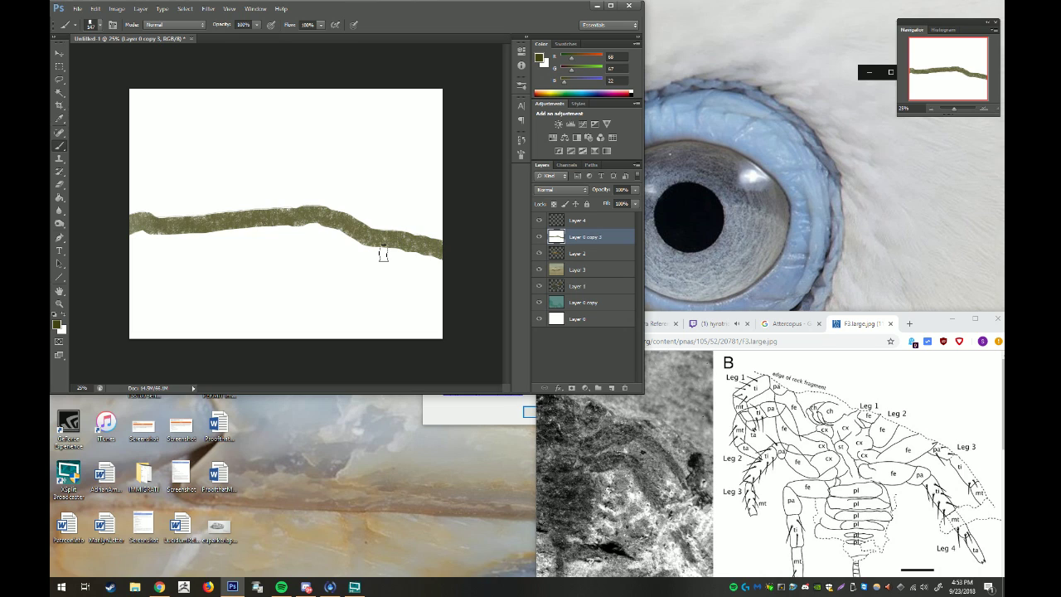
pyautogui.rightClick(271, 308)
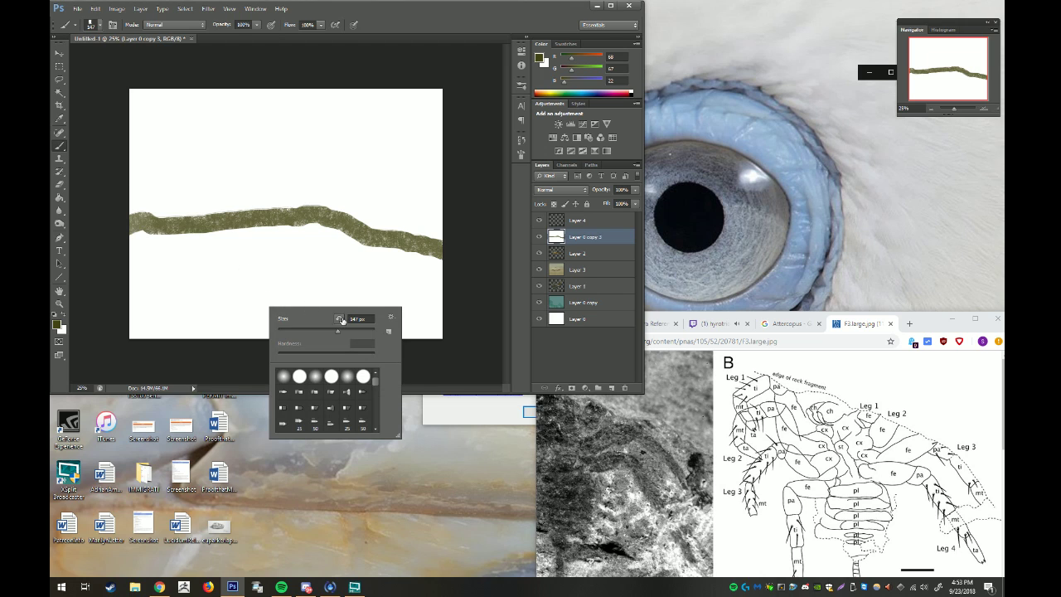
pyautogui.moveTo(338, 330); pyautogui.dragTo(359, 331)
pyautogui.moveTo(166, 274); pyautogui.dragTo(203, 259)
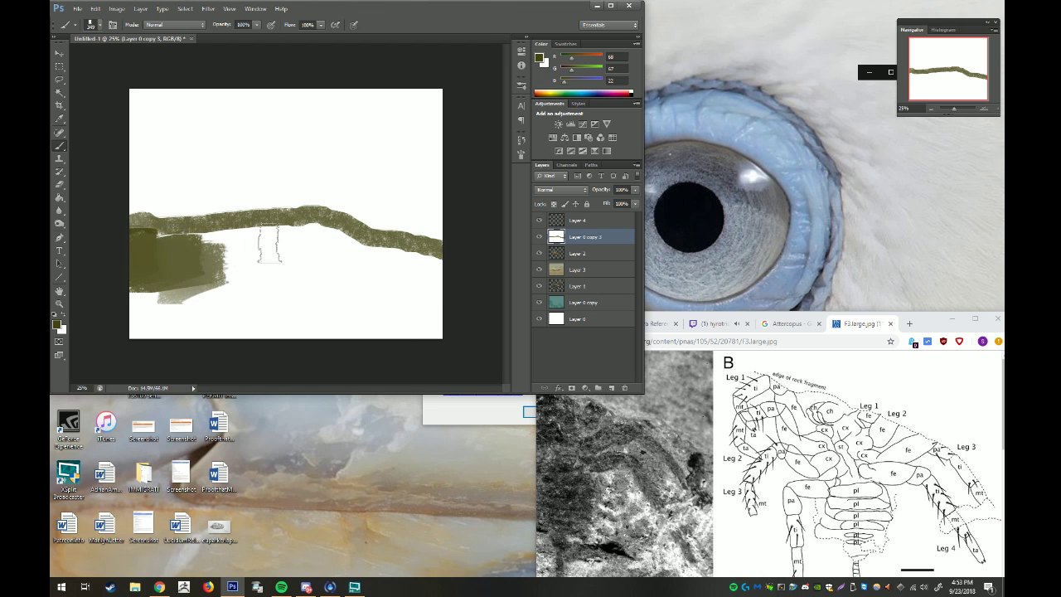
pyautogui.moveTo(269, 244)
pyautogui.mouseDown()
pyautogui.moveTo(448, 297)
pyautogui.moveTo(396, 324)
pyautogui.moveTo(406, 318)
pyautogui.moveTo(122, 310)
pyautogui.moveTo(258, 277)
pyautogui.moveTo(282, 323)
pyautogui.moveTo(396, 336)
pyautogui.moveTo(138, 279)
pyautogui.moveTo(286, 307)
pyautogui.moveTo(230, 311)
pyautogui.moveTo(350, 251)
pyautogui.moveTo(241, 321)
pyautogui.moveTo(385, 313)
pyautogui.moveTo(272, 319)
pyautogui.moveTo(269, 267)
pyautogui.moveTo(439, 322)
pyautogui.moveTo(370, 289)
pyautogui.mouseUp()
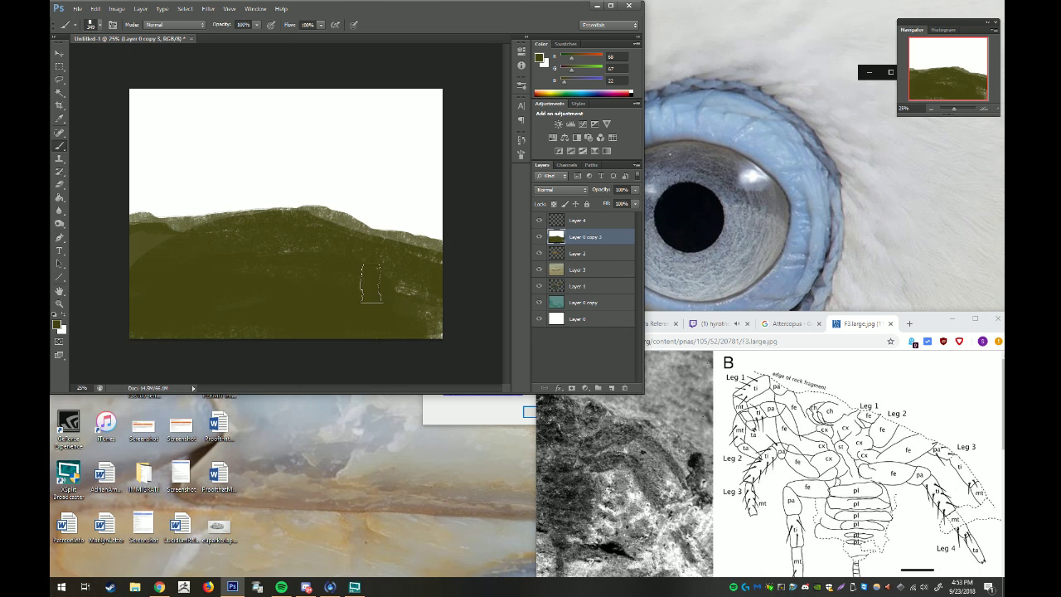
# Set the foreground colour to a dark green in the Color Picker
pyautogui.click(57, 325)
pyautogui.write('50')
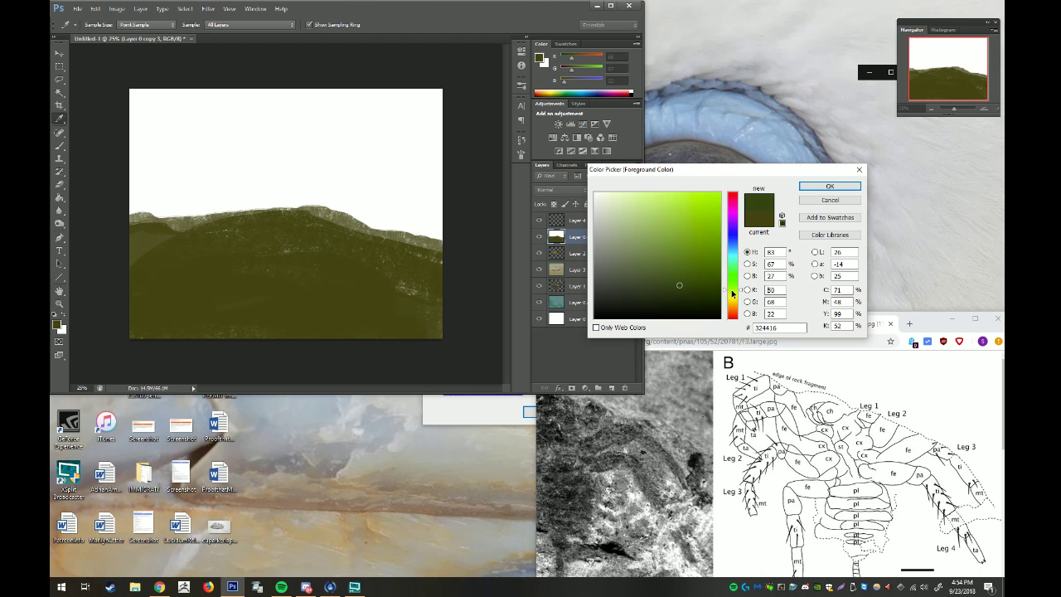
pyautogui.click(655, 299)
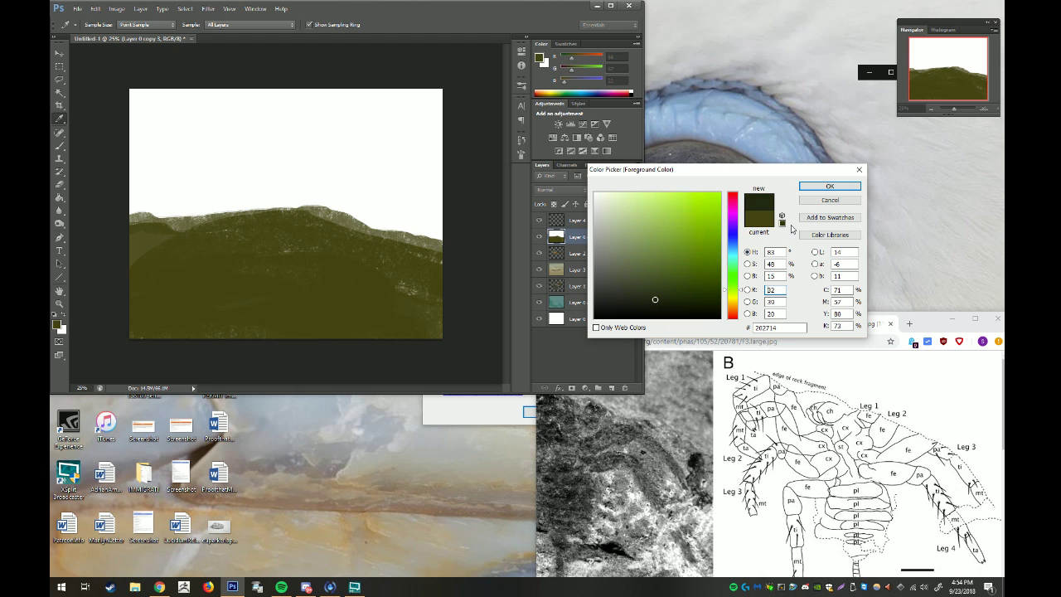
pyautogui.click(698, 289)
pyautogui.click(829, 185)
# Brush dark green over the white upper area of the canvas, left, centre and right
pyautogui.press('b')
pyautogui.moveTo(448, 193)
pyautogui.mouseDown()
pyautogui.moveTo(378, 199)
pyautogui.moveTo(412, 122)
pyautogui.moveTo(447, 96)
pyautogui.moveTo(431, 166)
pyautogui.moveTo(379, 219)
pyautogui.mouseUp()
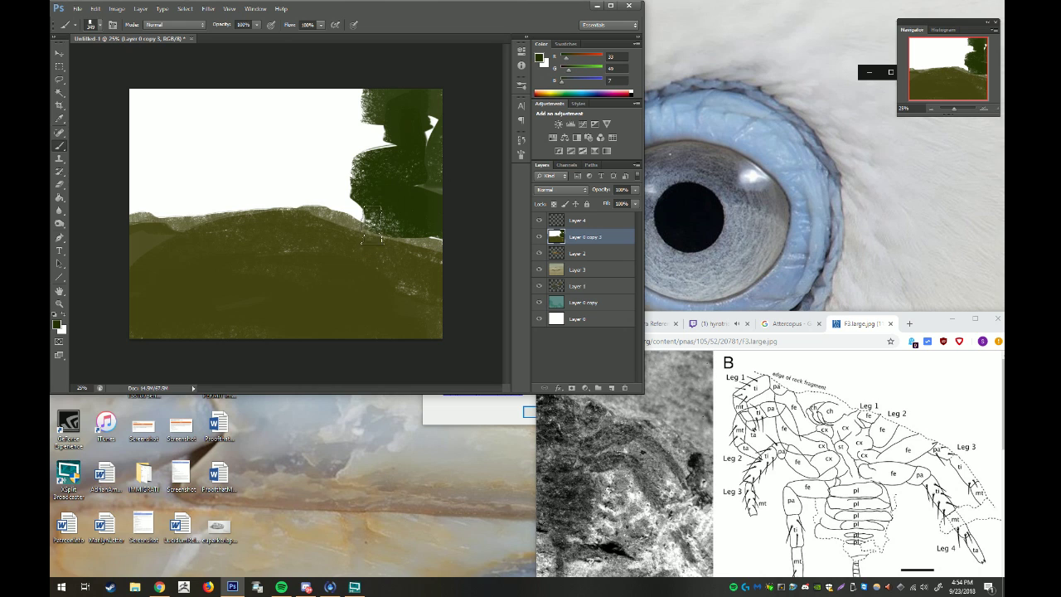
pyautogui.moveTo(213, 130)
pyautogui.mouseDown()
pyautogui.moveTo(171, 100)
pyautogui.moveTo(171, 135)
pyautogui.moveTo(192, 173)
pyautogui.moveTo(373, 207)
pyautogui.mouseUp()
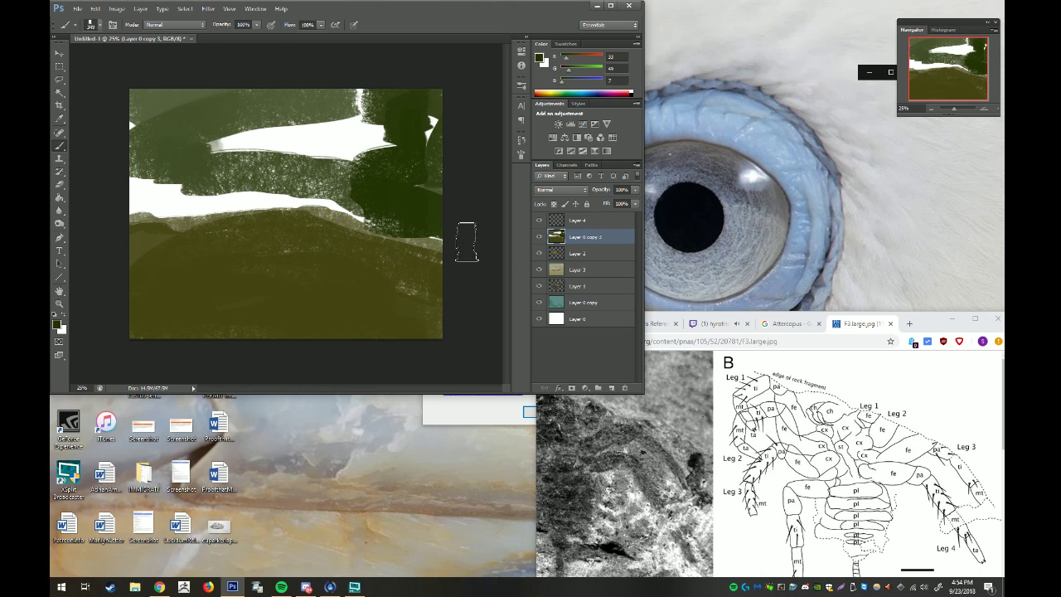
pyautogui.moveTo(182, 208)
pyautogui.mouseDown()
pyautogui.moveTo(141, 186)
pyautogui.moveTo(166, 207)
pyautogui.moveTo(199, 211)
pyautogui.moveTo(129, 112)
pyautogui.moveTo(249, 108)
pyautogui.moveTo(273, 120)
pyautogui.moveTo(315, 199)
pyautogui.moveTo(277, 163)
pyautogui.moveTo(344, 133)
pyautogui.moveTo(367, 161)
pyautogui.moveTo(373, 125)
pyautogui.moveTo(379, 147)
pyautogui.mouseUp()
pyautogui.moveTo(267, 178)
pyautogui.mouseDown()
pyautogui.moveTo(154, 125)
pyautogui.moveTo(270, 127)
pyautogui.mouseUp()
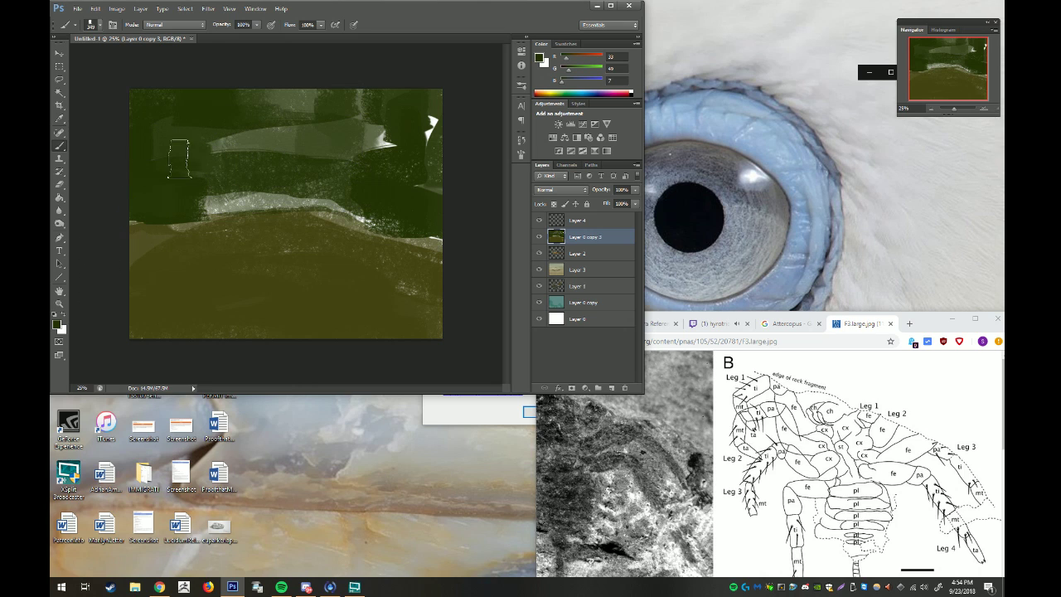
# Sample a lighter grey-green and paint it over the upper background and white streak
pyautogui.press('i')
pyautogui.click(253, 140)
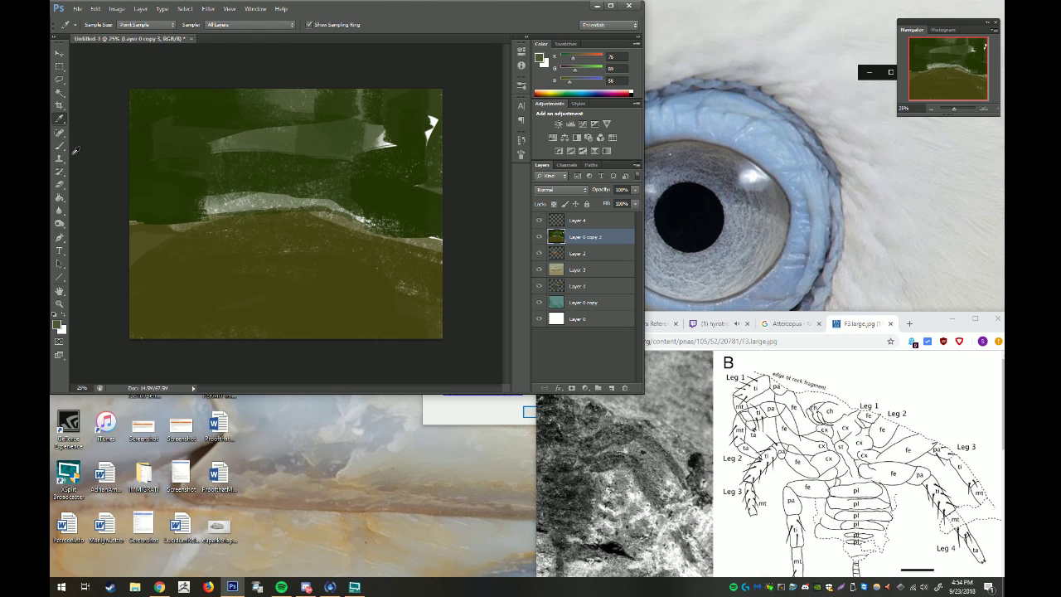
pyautogui.press('b')
pyautogui.moveTo(232, 124)
pyautogui.mouseDown()
pyautogui.moveTo(166, 124)
pyautogui.moveTo(233, 136)
pyautogui.mouseUp()
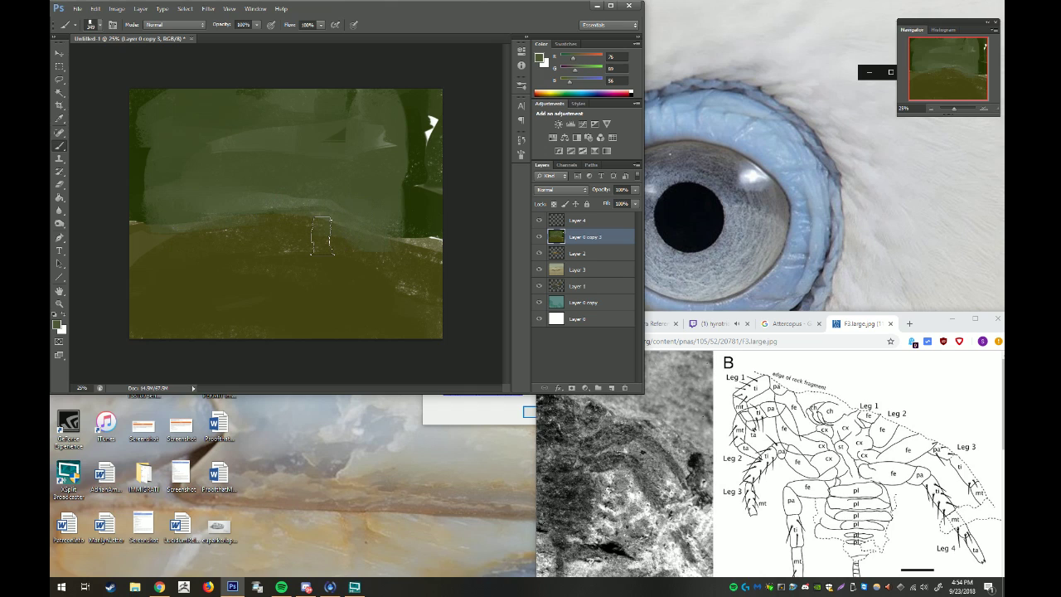
pyautogui.moveTo(387, 153); pyautogui.dragTo(424, 133)
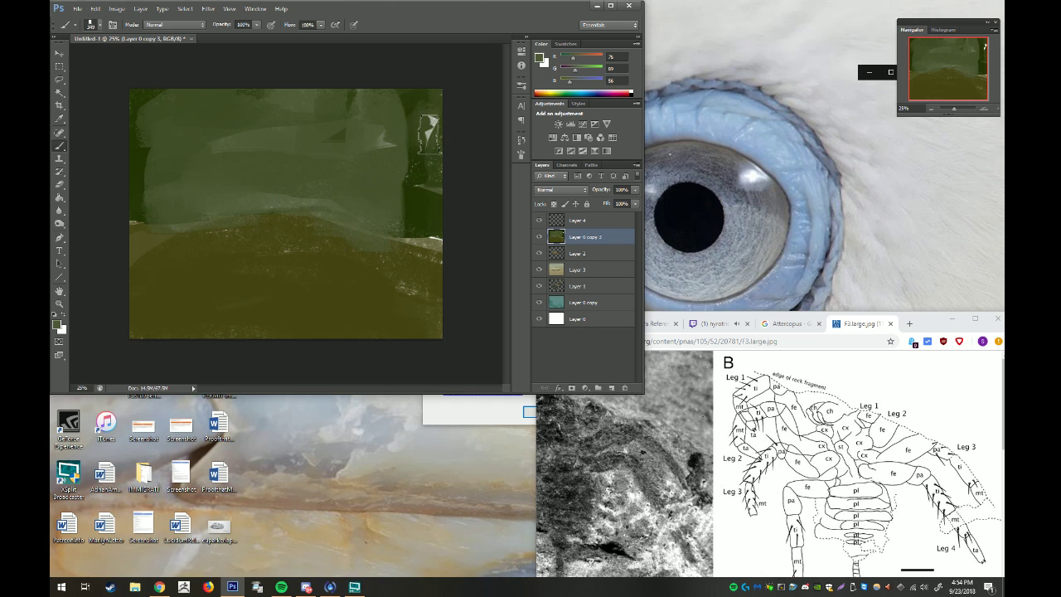
# Sample the ground's dark olive and darken the foreground to a near-black olive
pyautogui.click(58, 120)
pyautogui.click(170, 303)
pyautogui.click(56, 324)
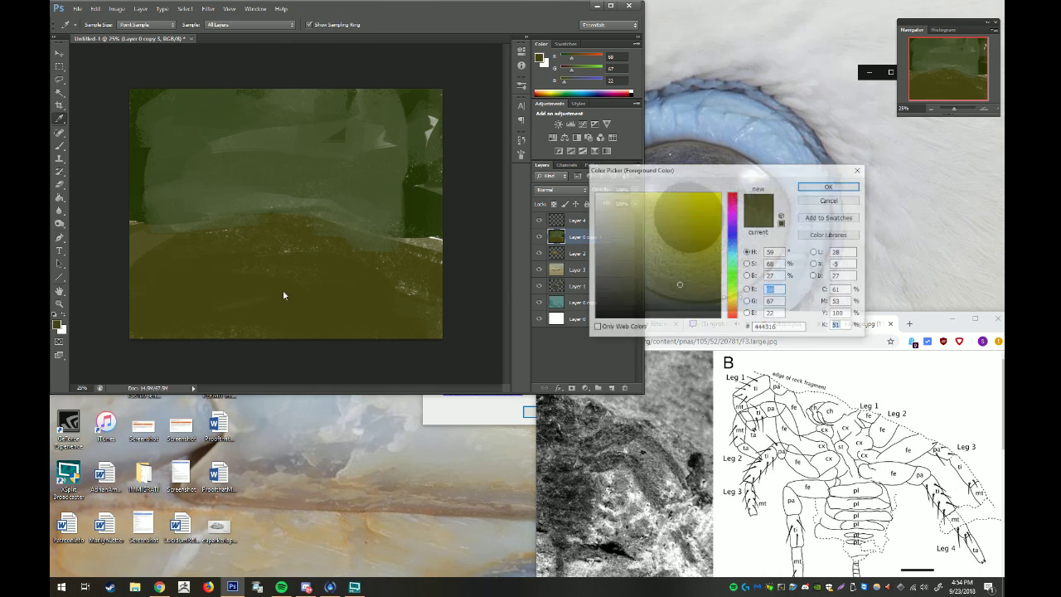
pyautogui.click(828, 186)
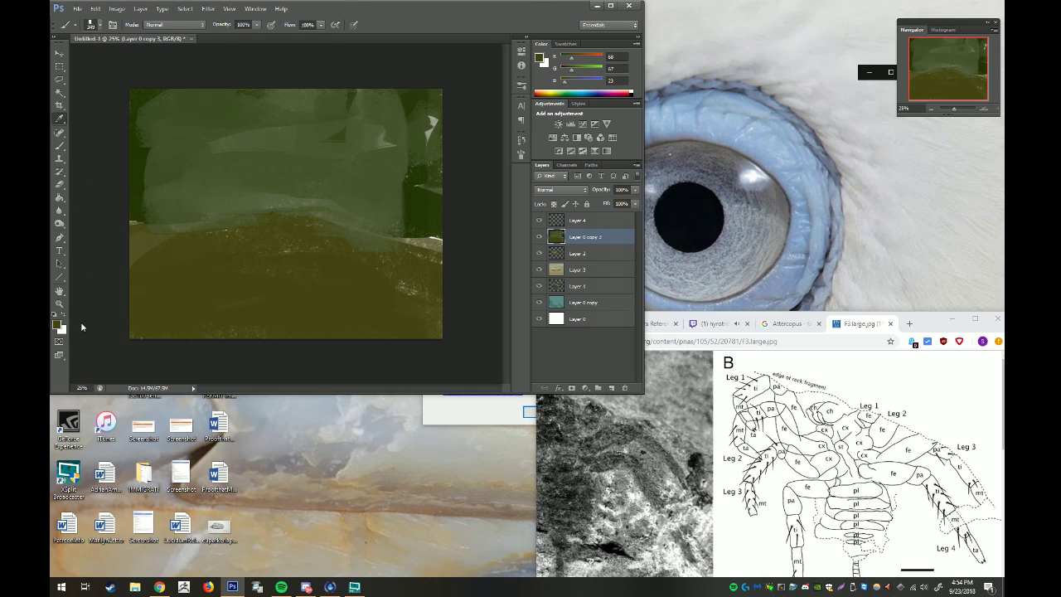
pyautogui.click(56, 324)
pyautogui.click(662, 304)
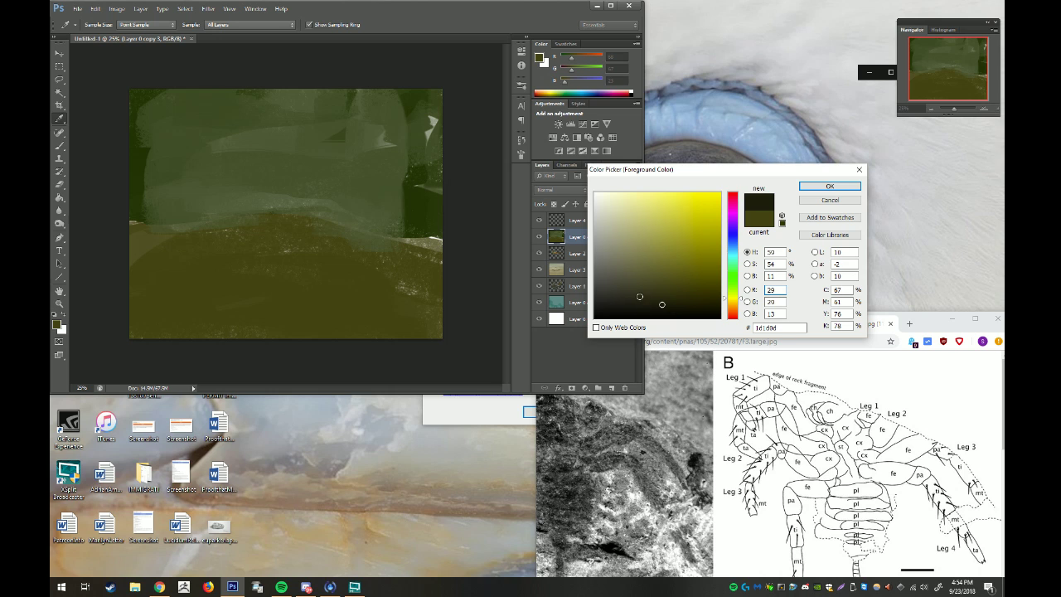
pyautogui.click(829, 186)
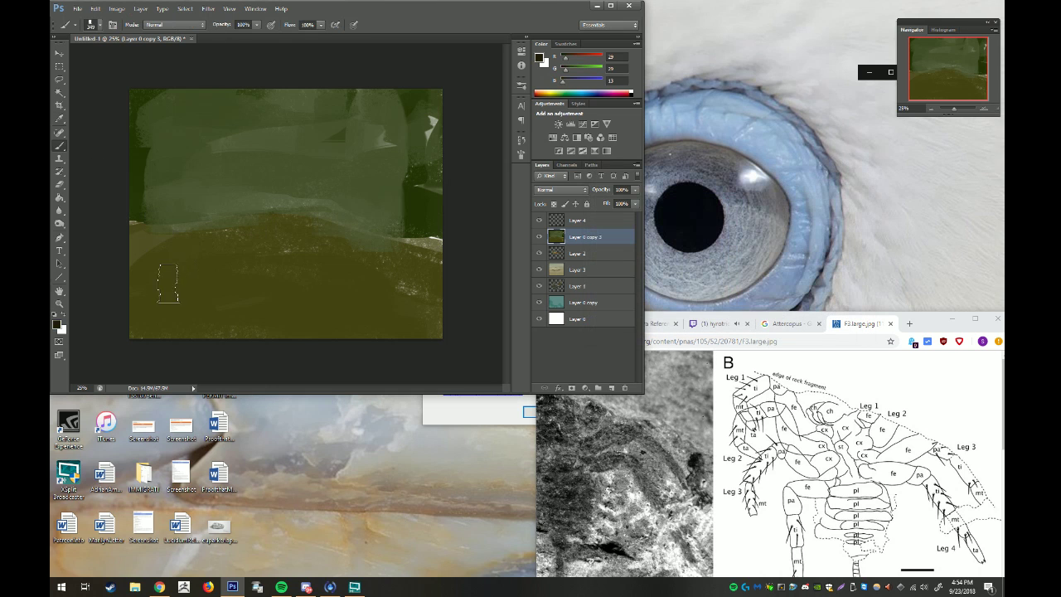
# Paint dark shadow strokes across the lower-left ground, then check the stream chat
pyautogui.moveTo(166, 285)
pyautogui.mouseDown()
pyautogui.moveTo(133, 248)
pyautogui.moveTo(456, 325)
pyautogui.moveTo(274, 318)
pyautogui.mouseUp()
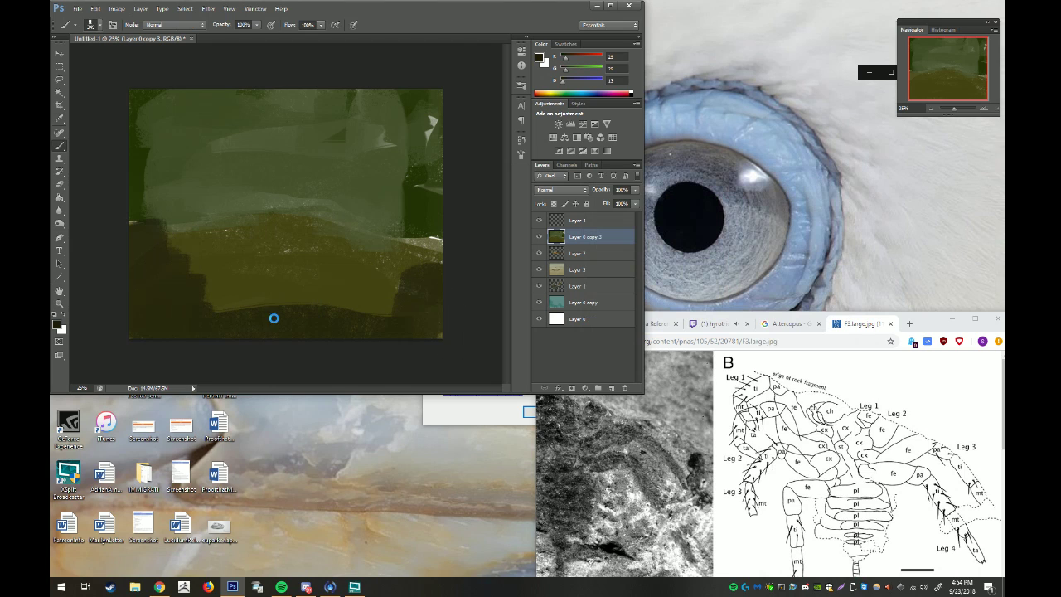
pyautogui.moveTo(216, 235)
pyautogui.mouseDown()
pyautogui.moveTo(498, 311)
pyautogui.moveTo(191, 273)
pyautogui.mouseUp()
pyautogui.click(707, 323)
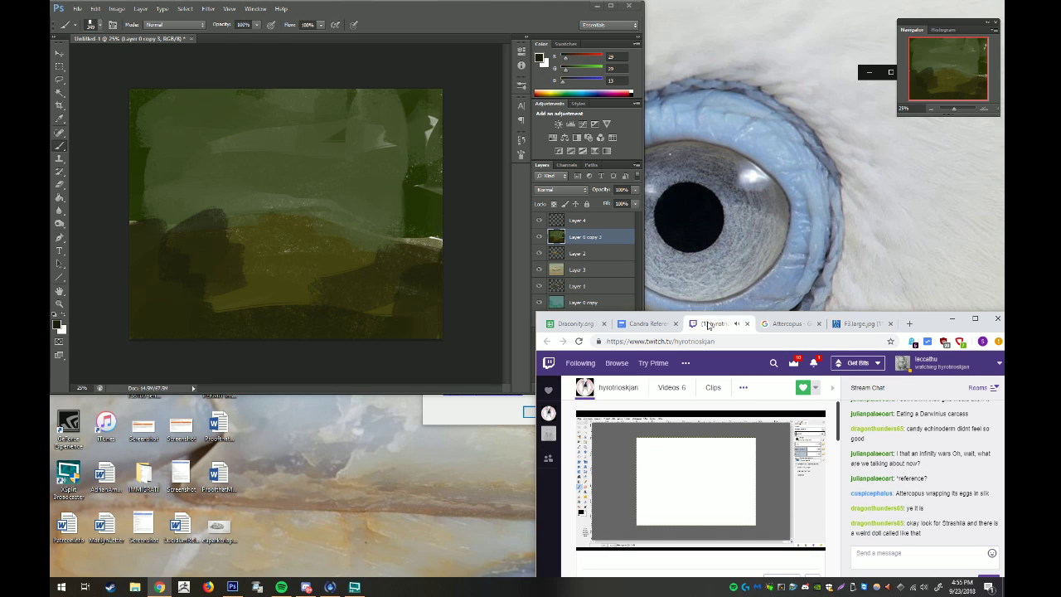
# Sample a light grey from the painting with the eyedropper and return to the brush
pyautogui.click(396, 262)
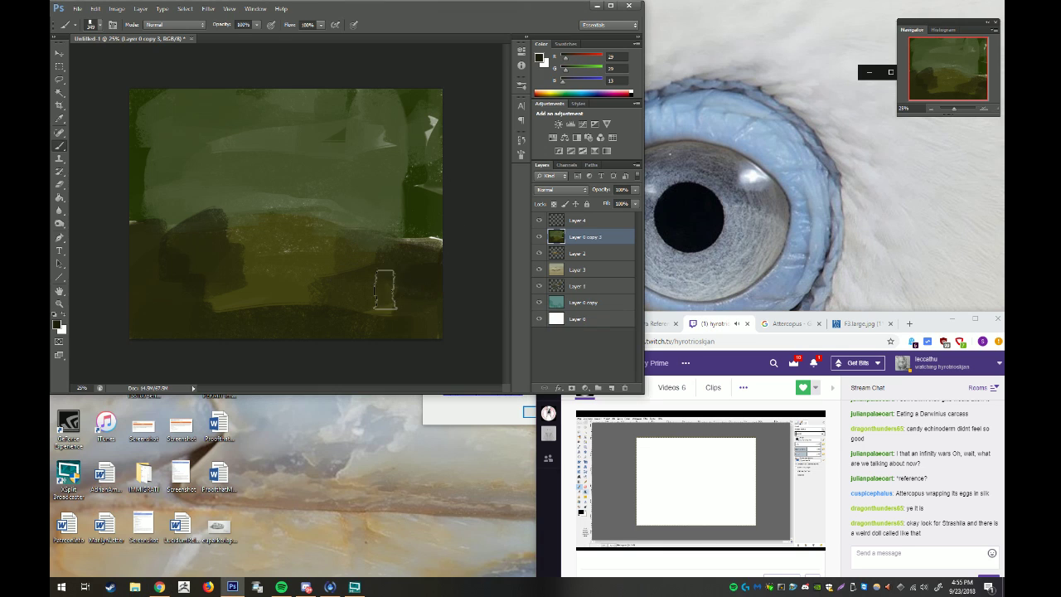
pyautogui.click(59, 119)
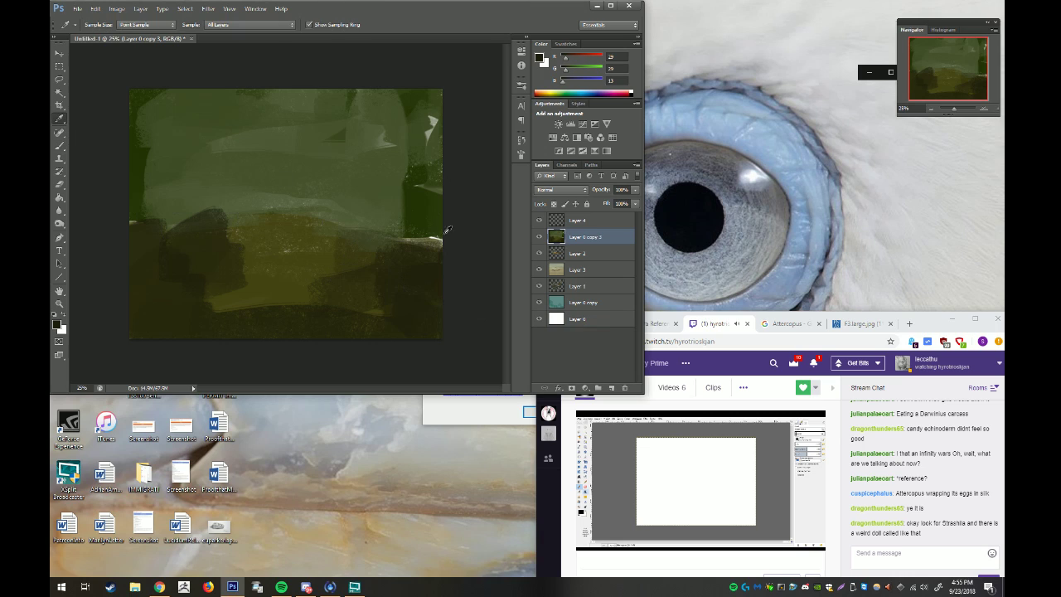
pyautogui.click(435, 236)
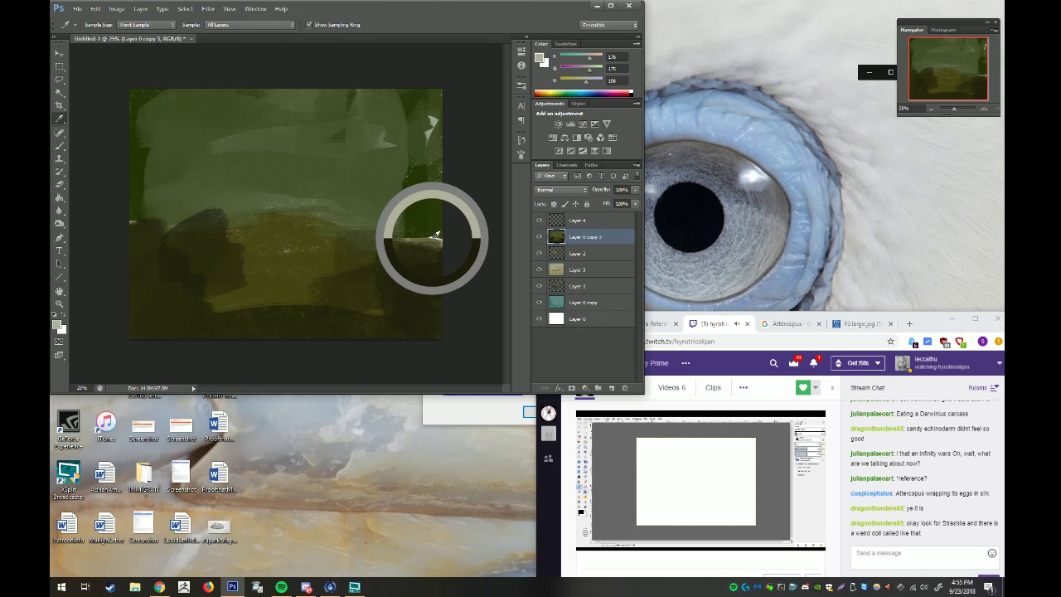
pyautogui.moveTo(434, 237); pyautogui.dragTo(435, 236)
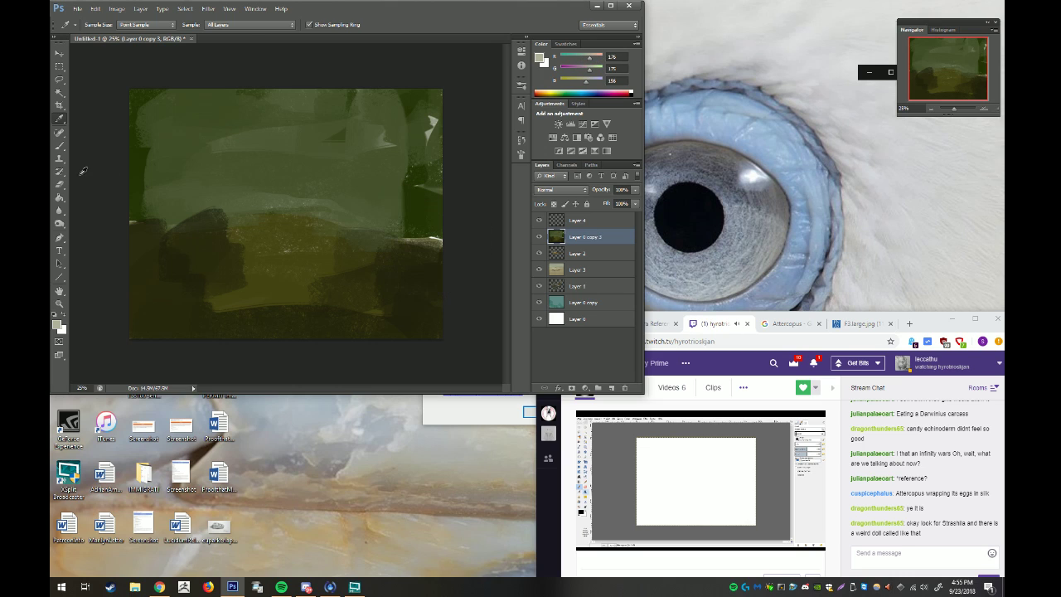
pyautogui.press('b')
# Paint a pale grey streak along the ridge with a rising stroke, then open XSplit's Record menu
pyautogui.rightClick(305, 247)
pyautogui.press('Return')
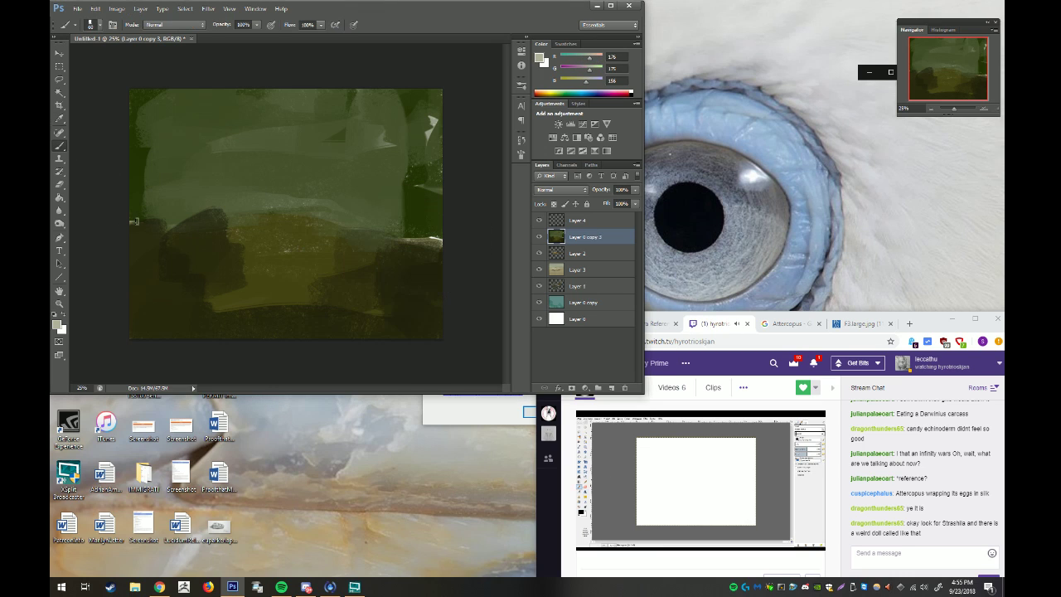
pyautogui.moveTo(131, 222)
pyautogui.mouseDown()
pyautogui.moveTo(437, 240)
pyautogui.moveTo(418, 247)
pyautogui.mouseUp()
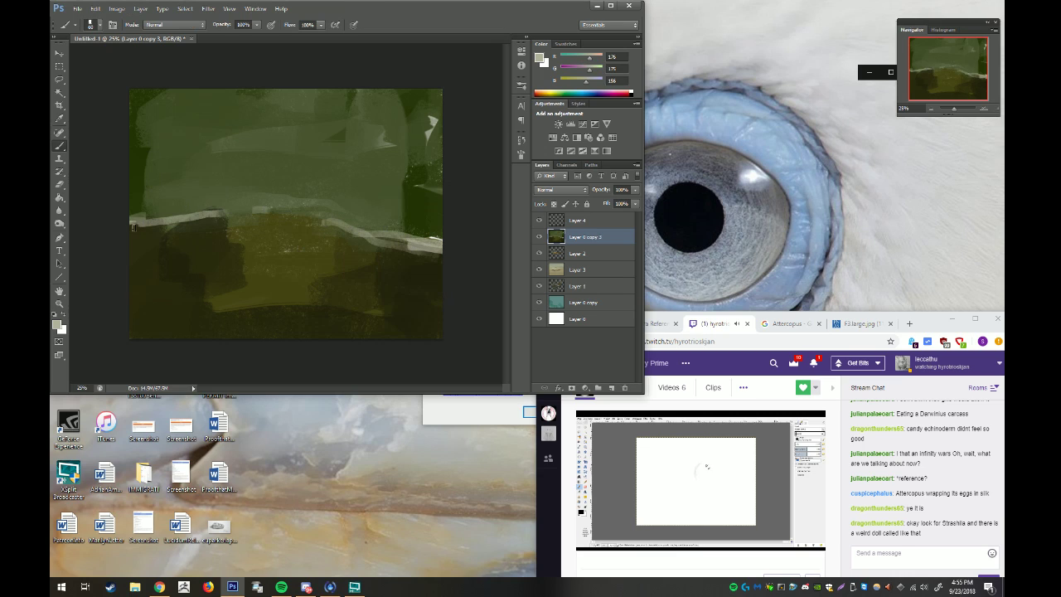
pyautogui.moveTo(150, 217)
pyautogui.mouseDown()
pyautogui.moveTo(179, 206)
pyautogui.moveTo(144, 205)
pyautogui.mouseUp()
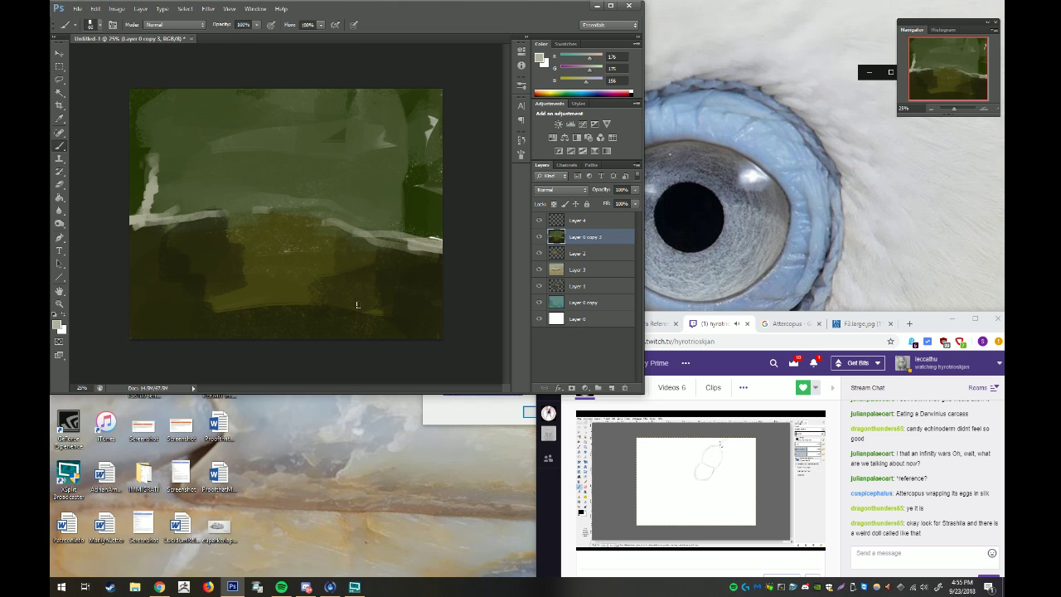
pyautogui.click(354, 586)
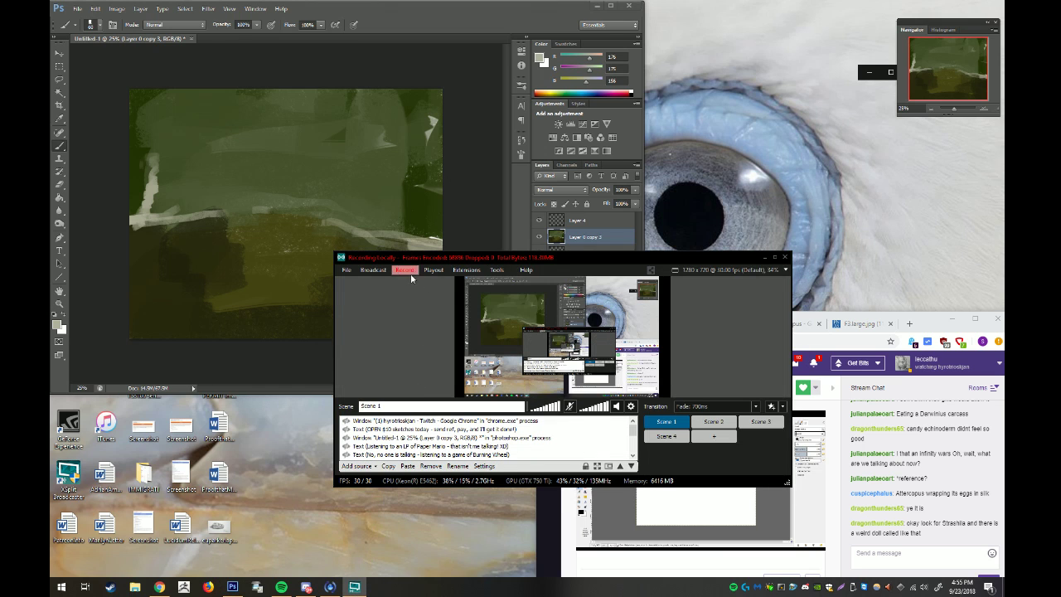